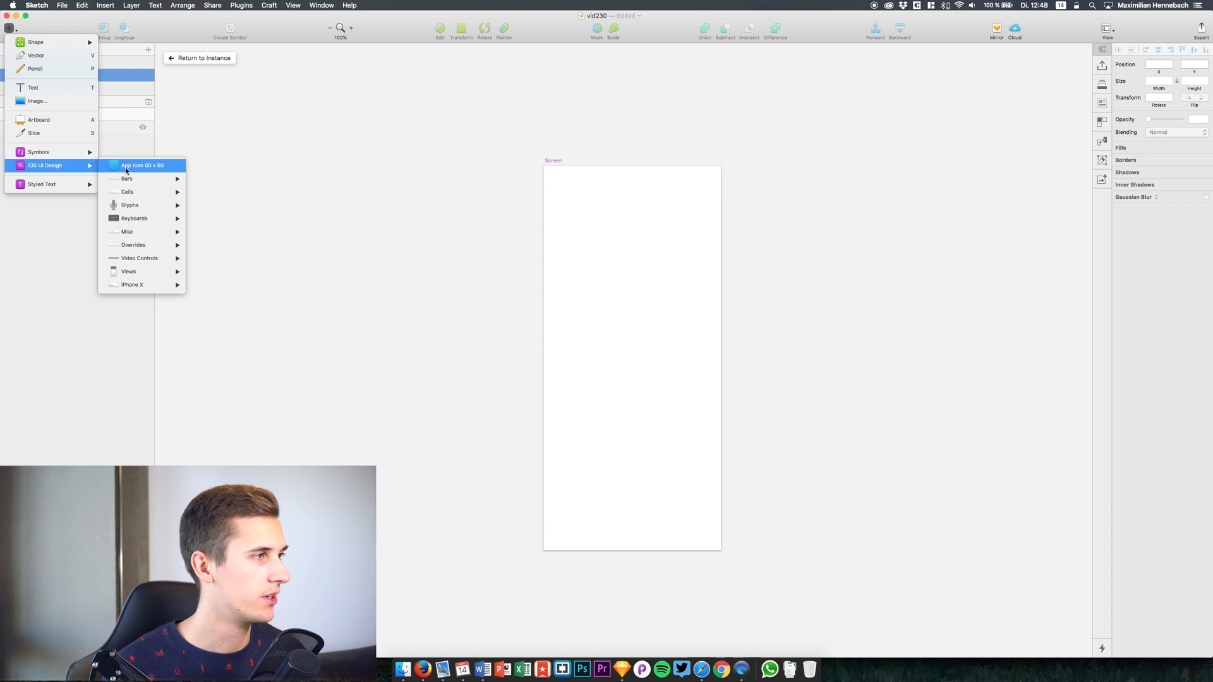
- Insert the iPhone X Frame symbol over the blank Screen symbol and set its Y position to 0
mouse_move(144, 288)
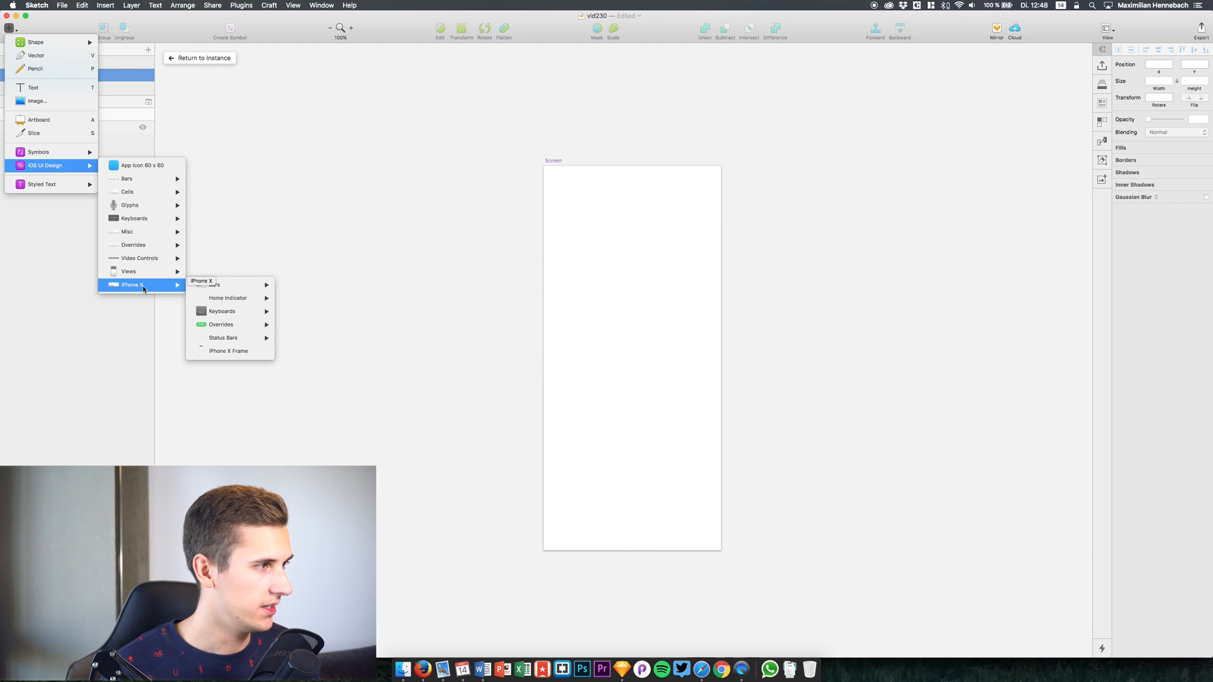
click(222, 351)
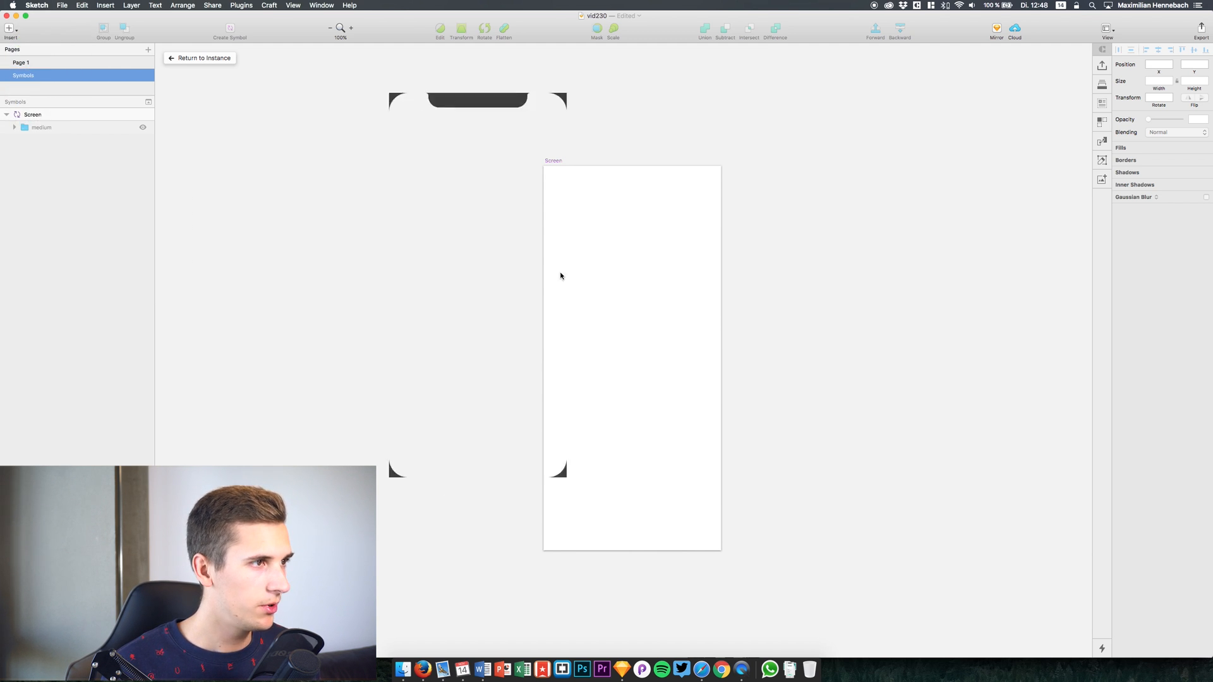
click(633, 360)
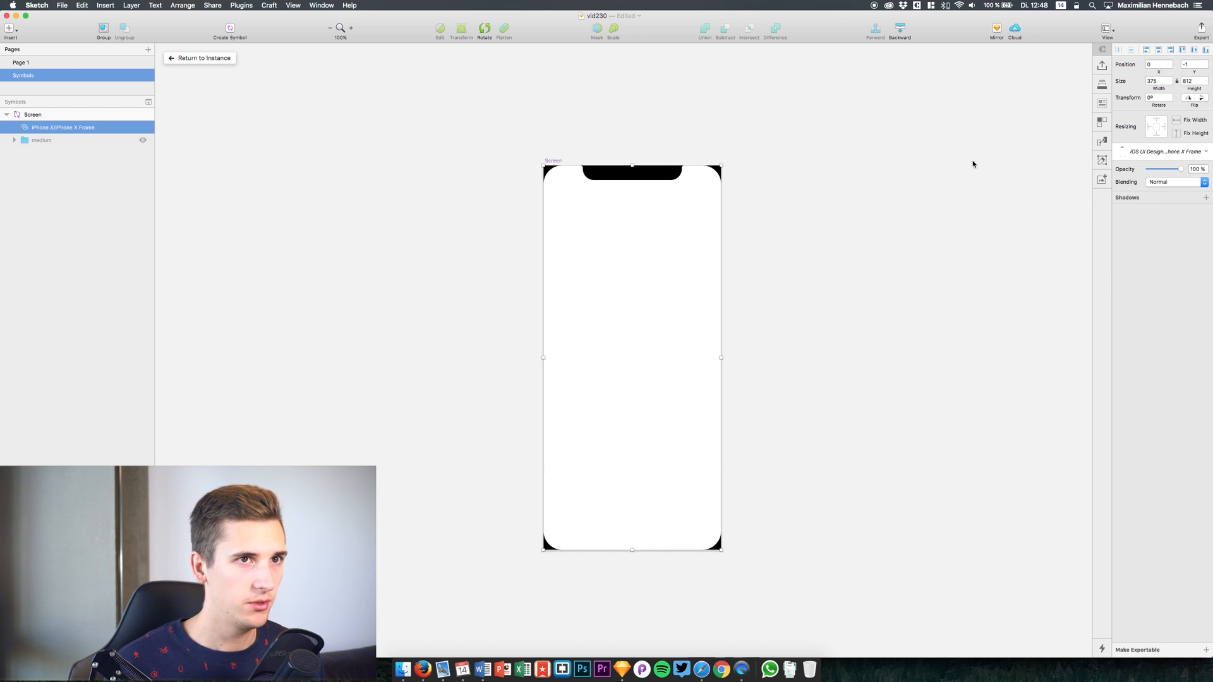
click(1192, 64)
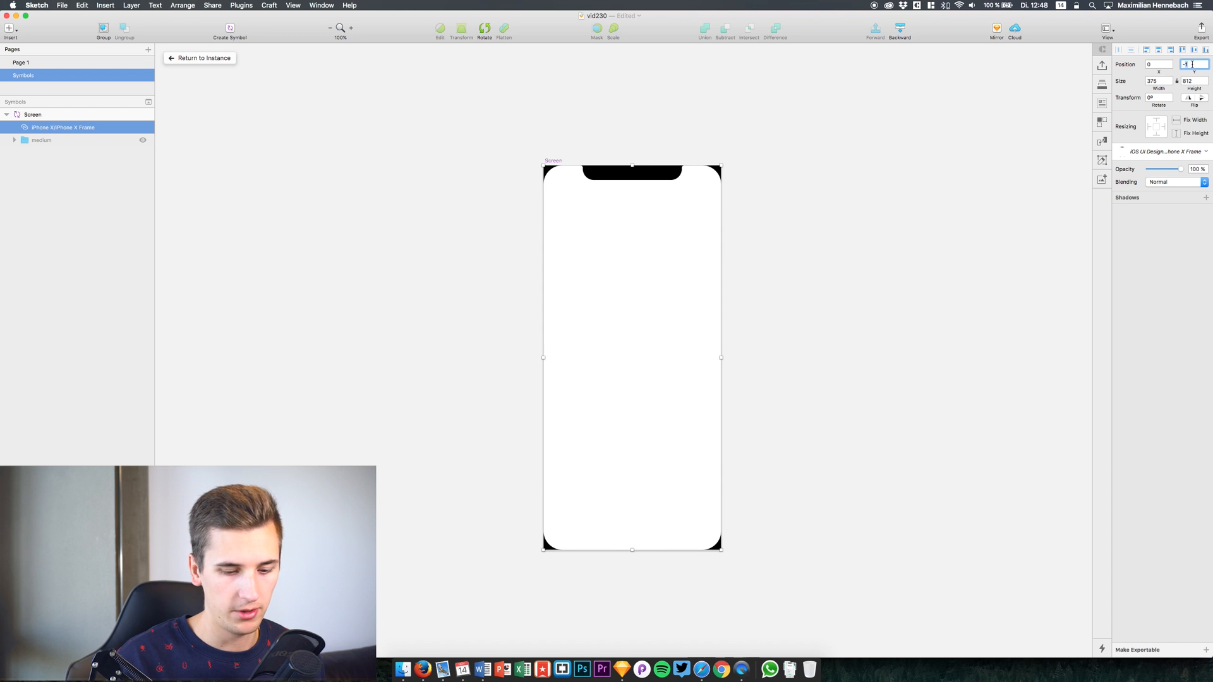
key(Return)
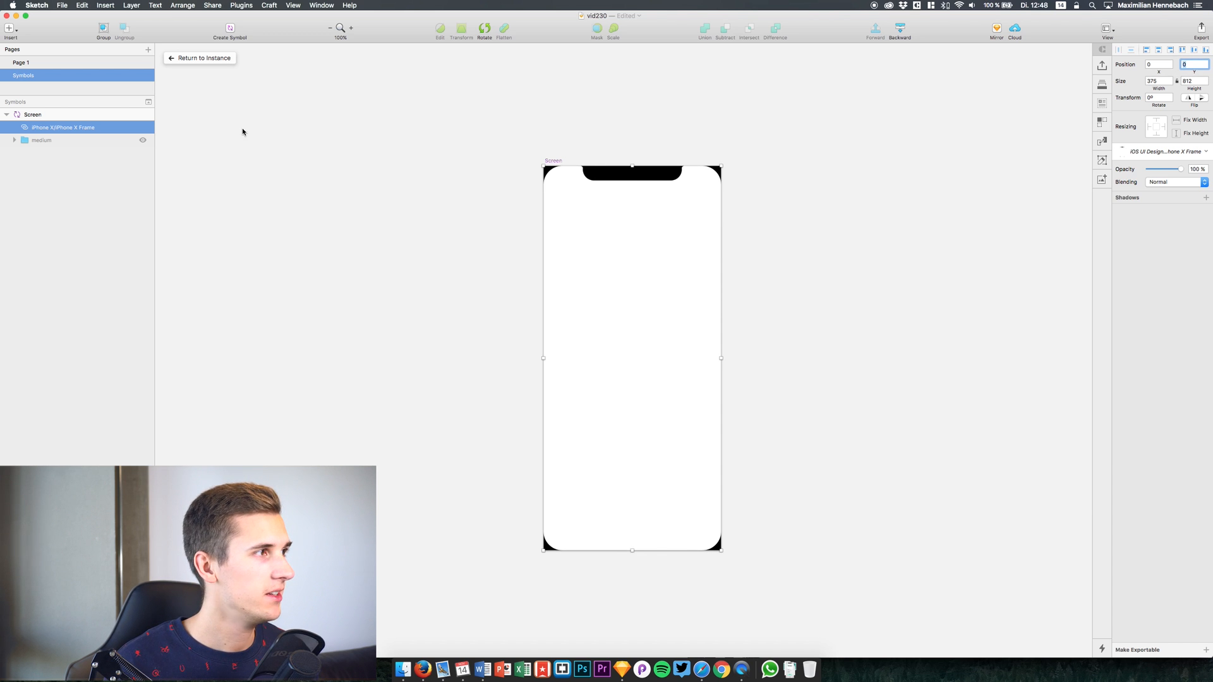
- Add the iPhone X Navigation Bar (Large Title) - 1 Action symbol at the top of the Screen, with its Y position set to 0
click(57, 140)
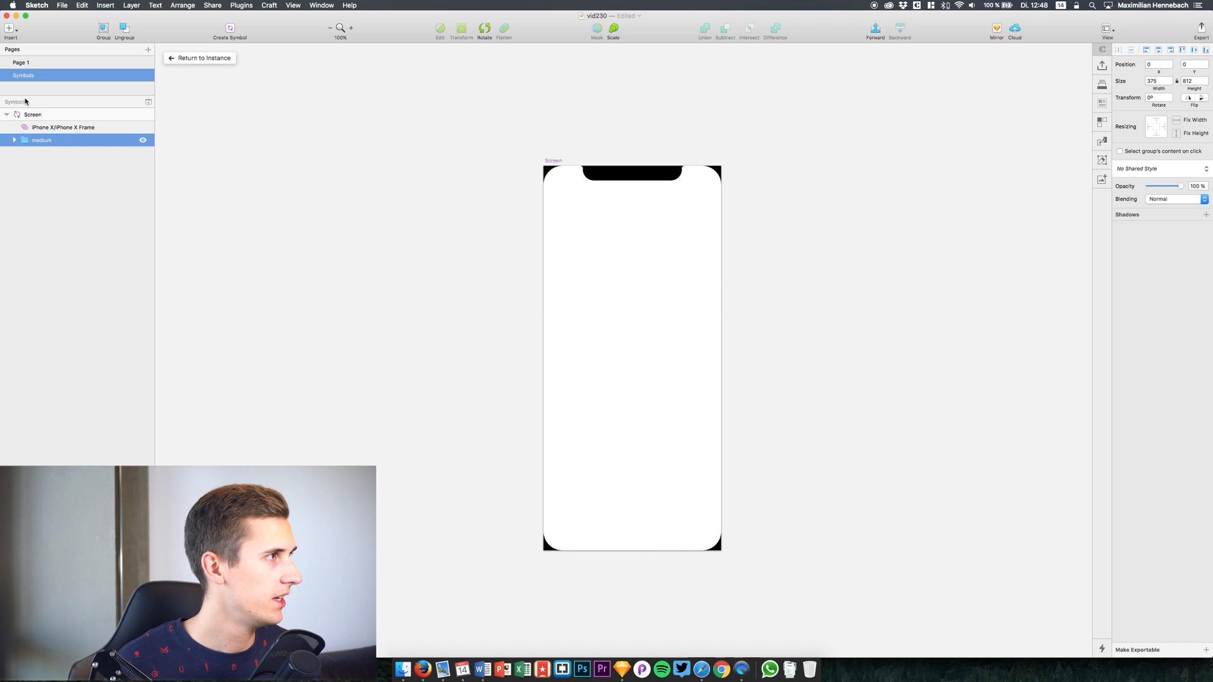
click(16, 32)
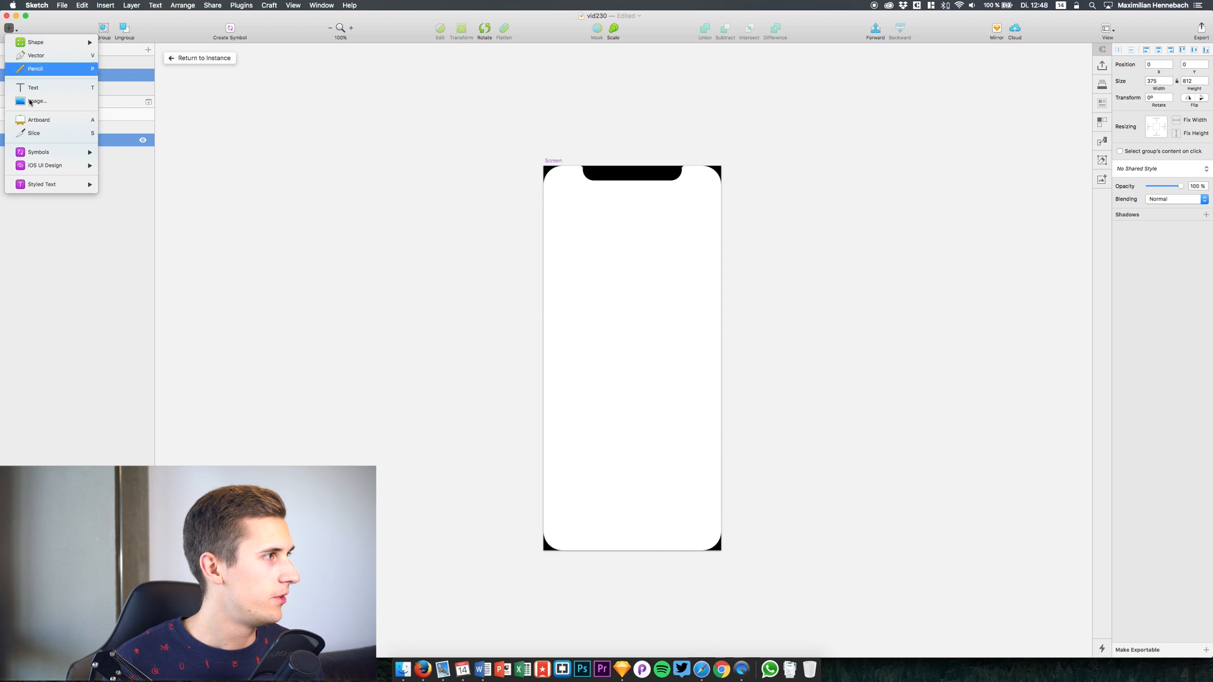
mouse_move(63, 165)
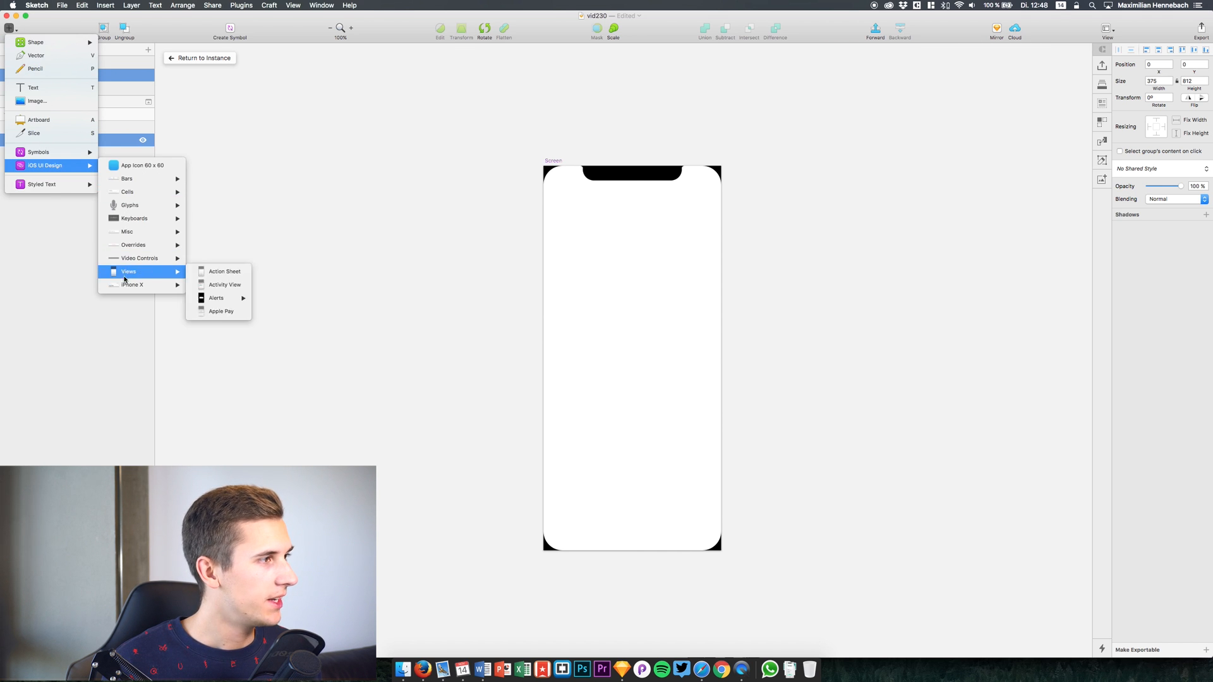
mouse_move(218, 285)
mouse_move(308, 283)
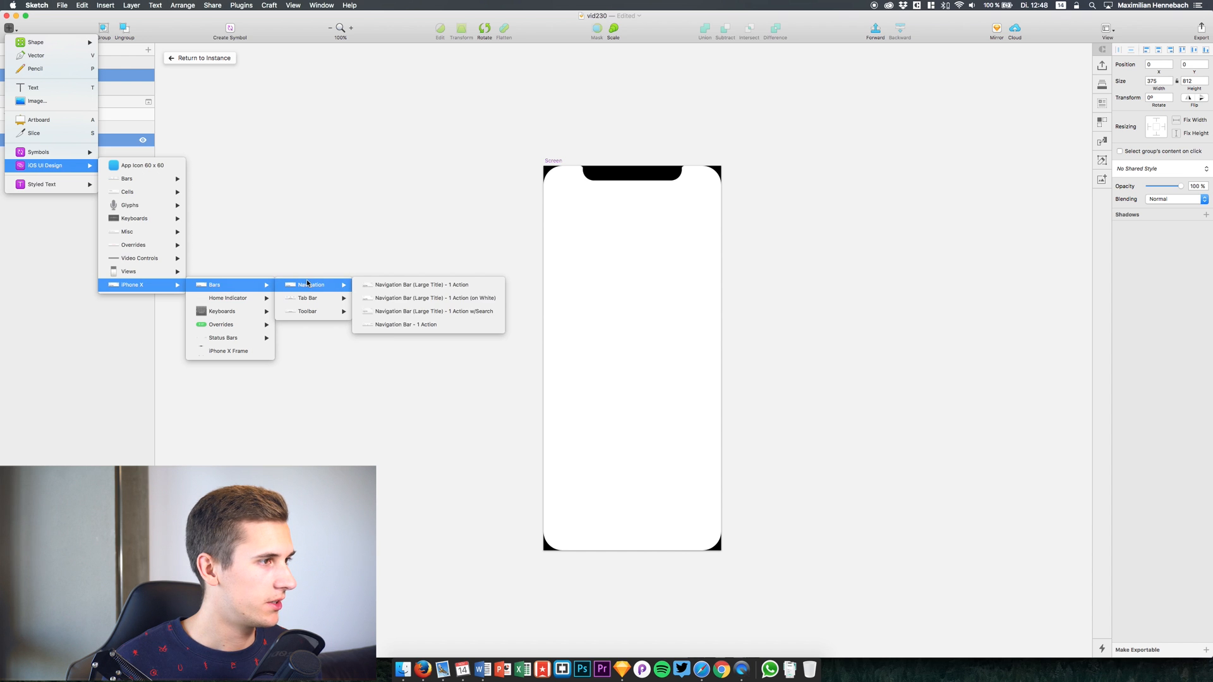
click(402, 290)
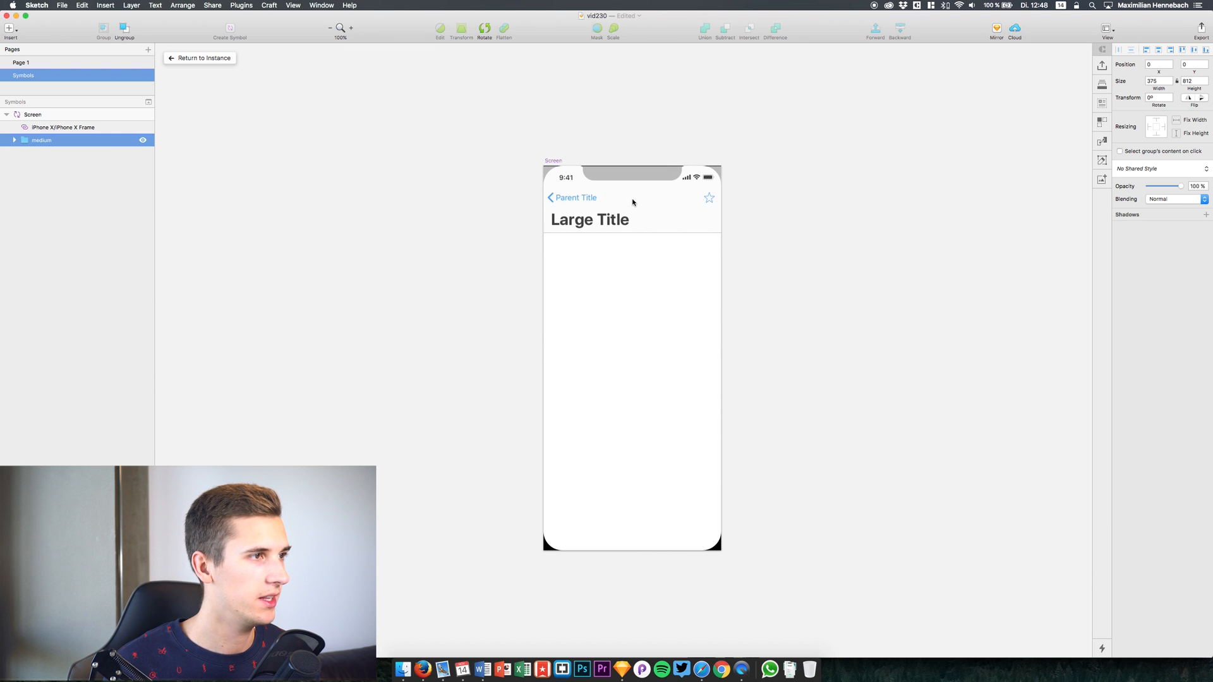
click(631, 198)
click(1193, 63)
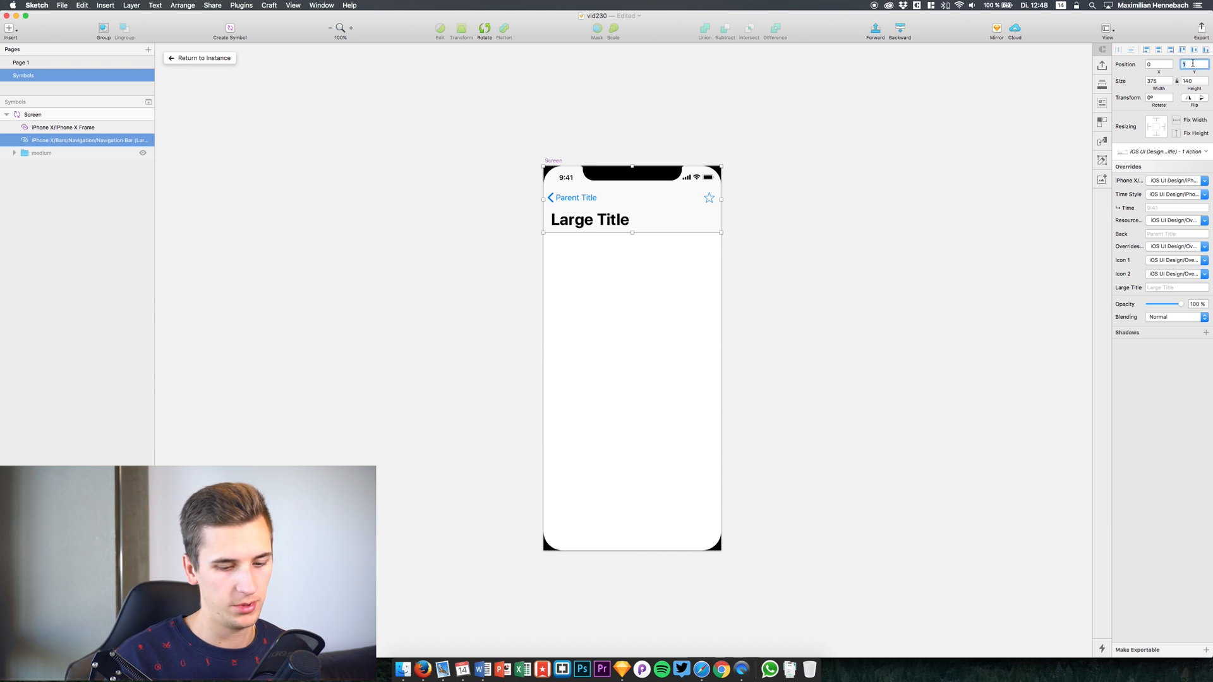
text(0)
key(Return)
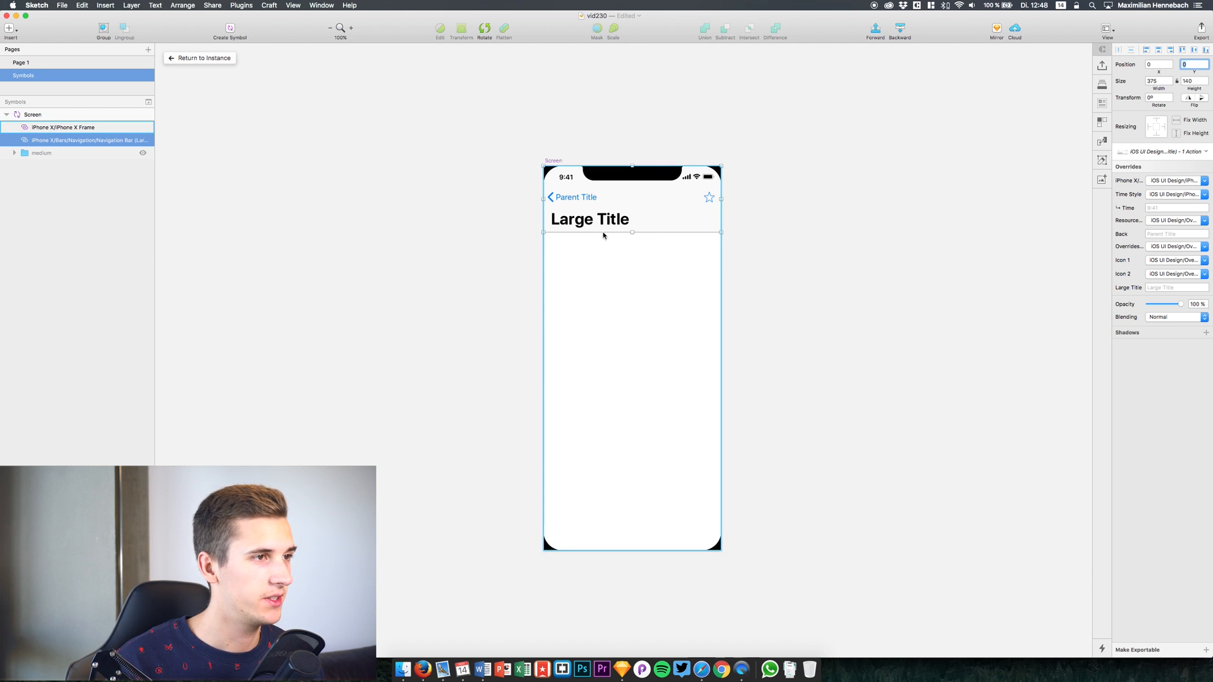
- Add the iPhone X Tab Bar symbol with 4 items to the Screen, aligned to its bottom edge and centred horizontally
click(8, 33)
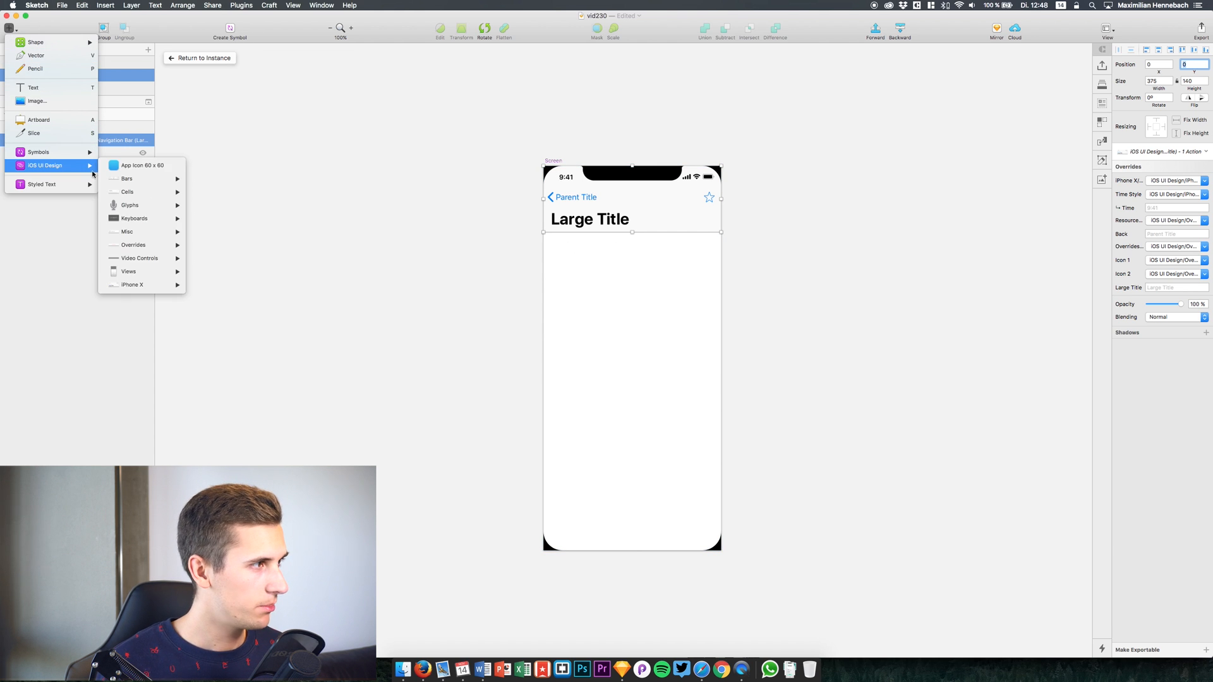
mouse_move(133, 285)
mouse_move(232, 299)
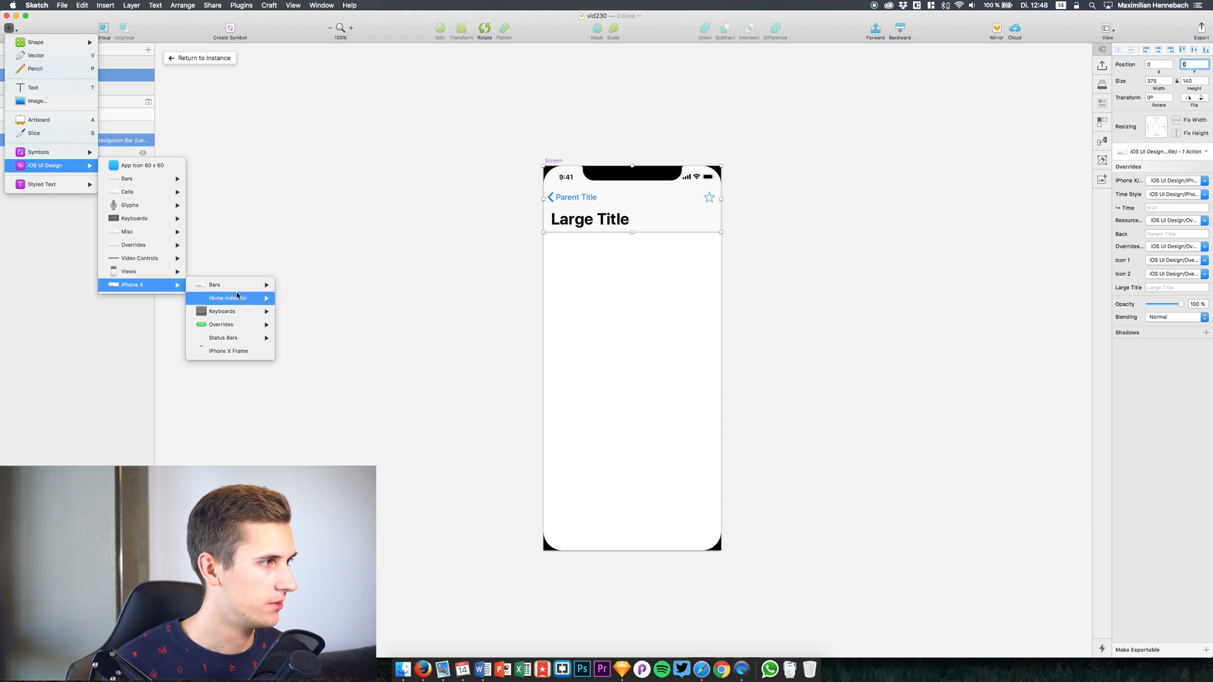
mouse_move(304, 301)
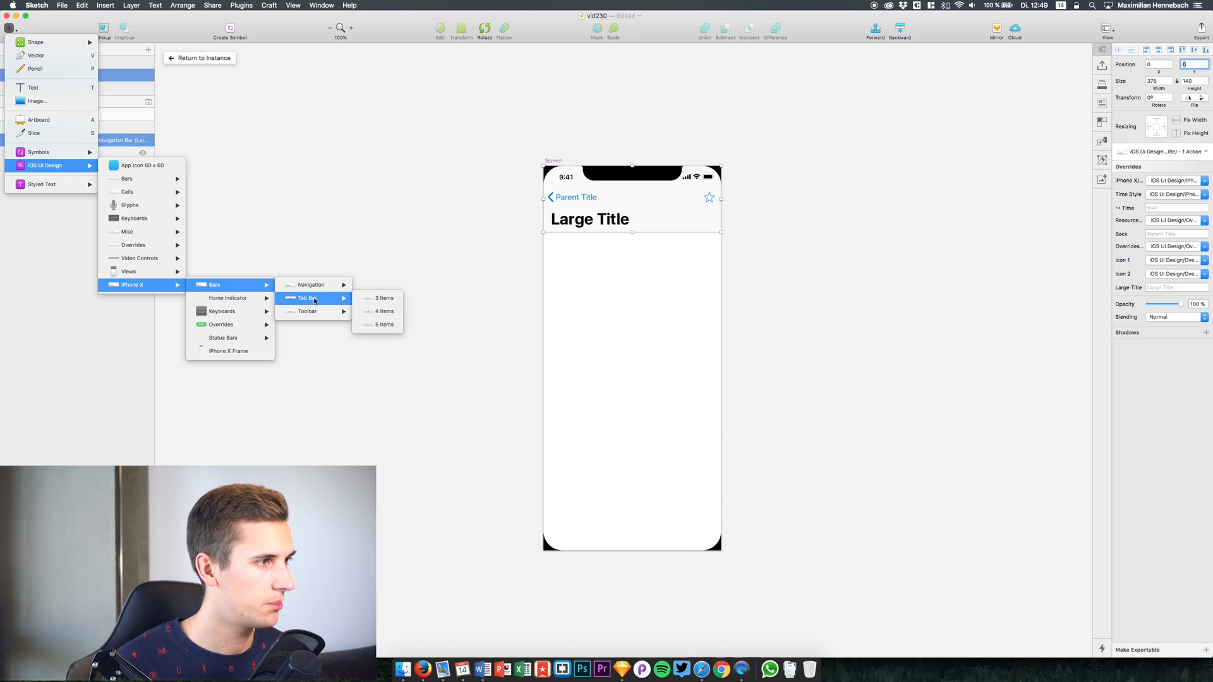
click(380, 311)
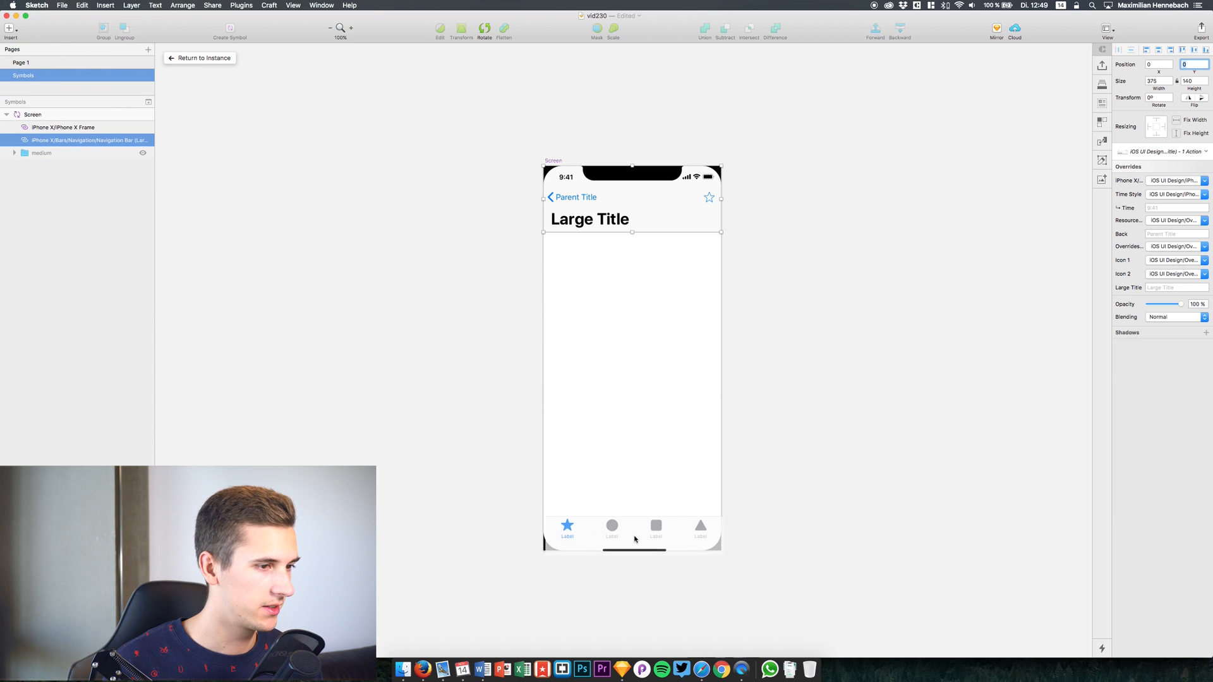
click(632, 534)
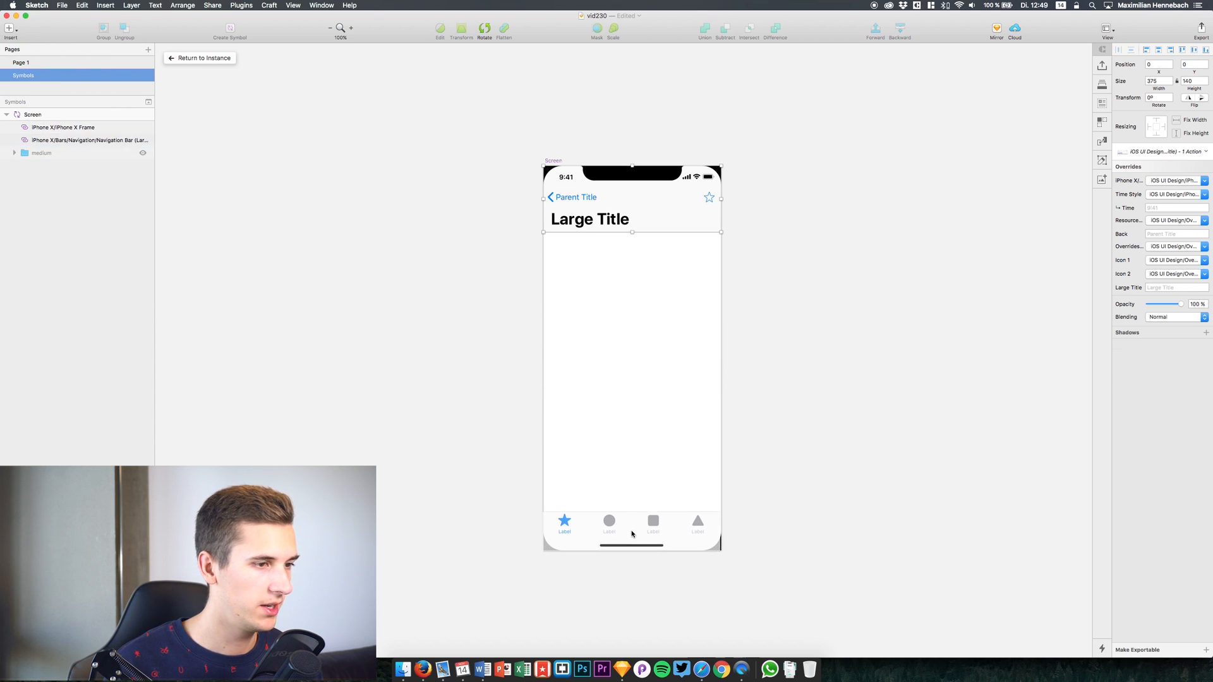
click(1205, 53)
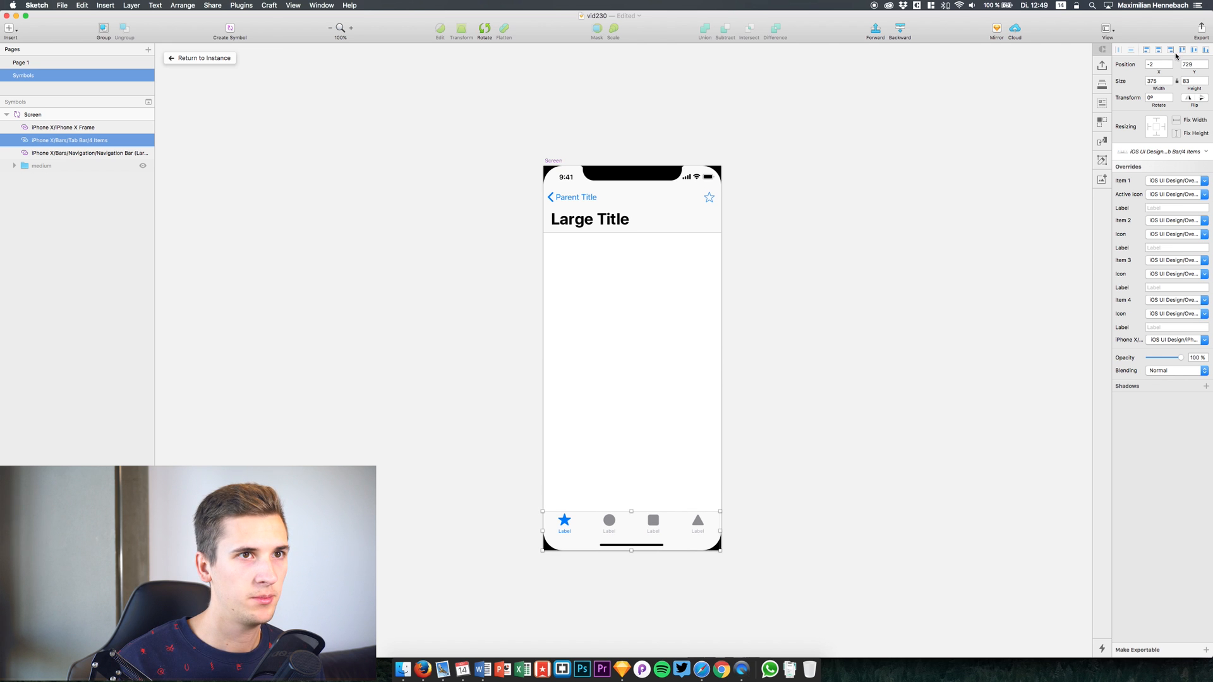
click(1157, 48)
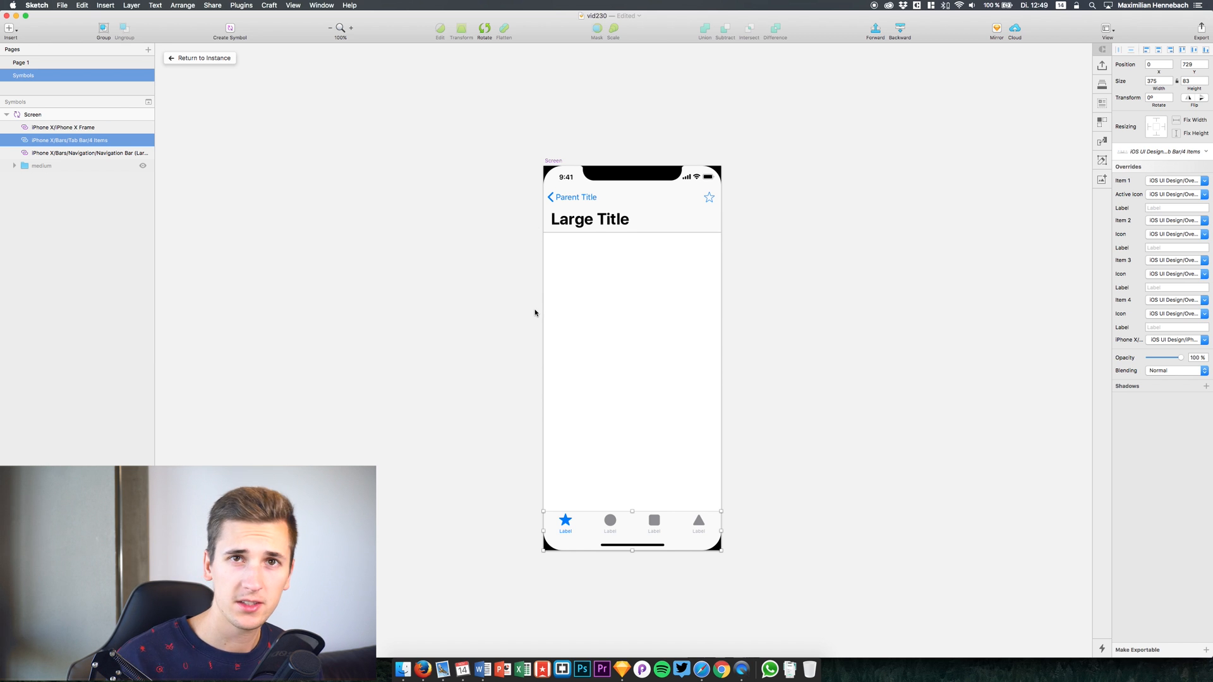
- Unlink the iPhone X Frame symbol from its library and move the frame layer in the Screen beneath the navigation bar layer
double_click(601, 227)
click(638, 92)
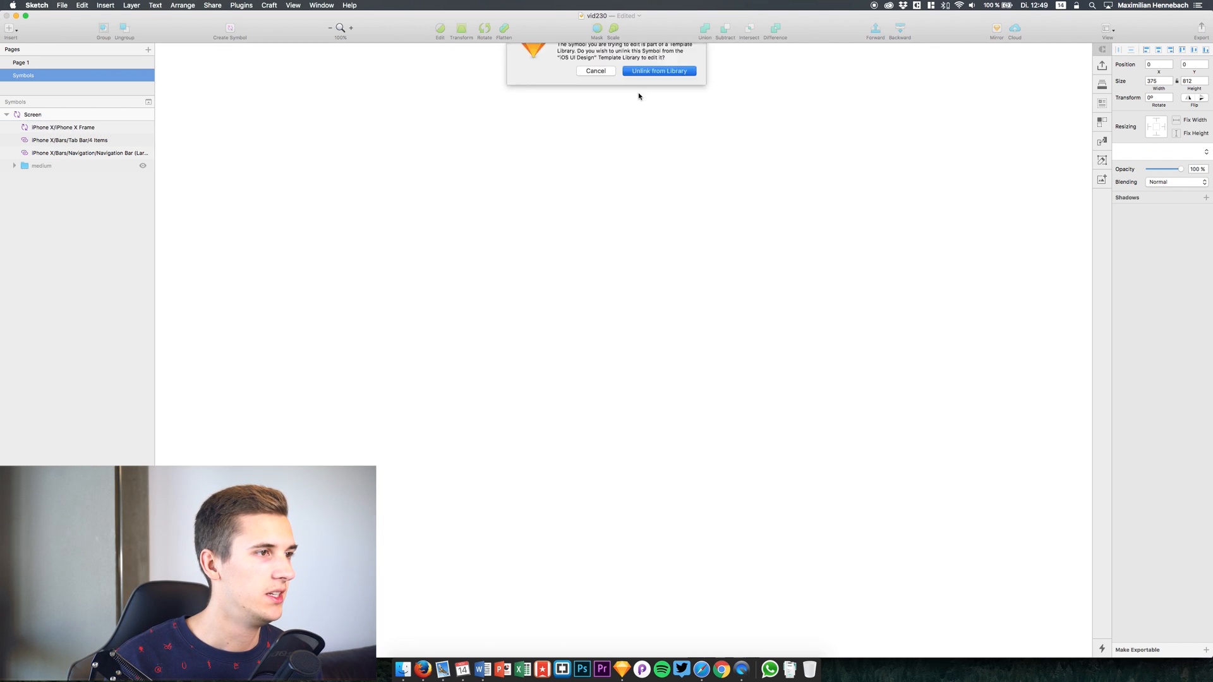
scroll(344, 225, right, 7)
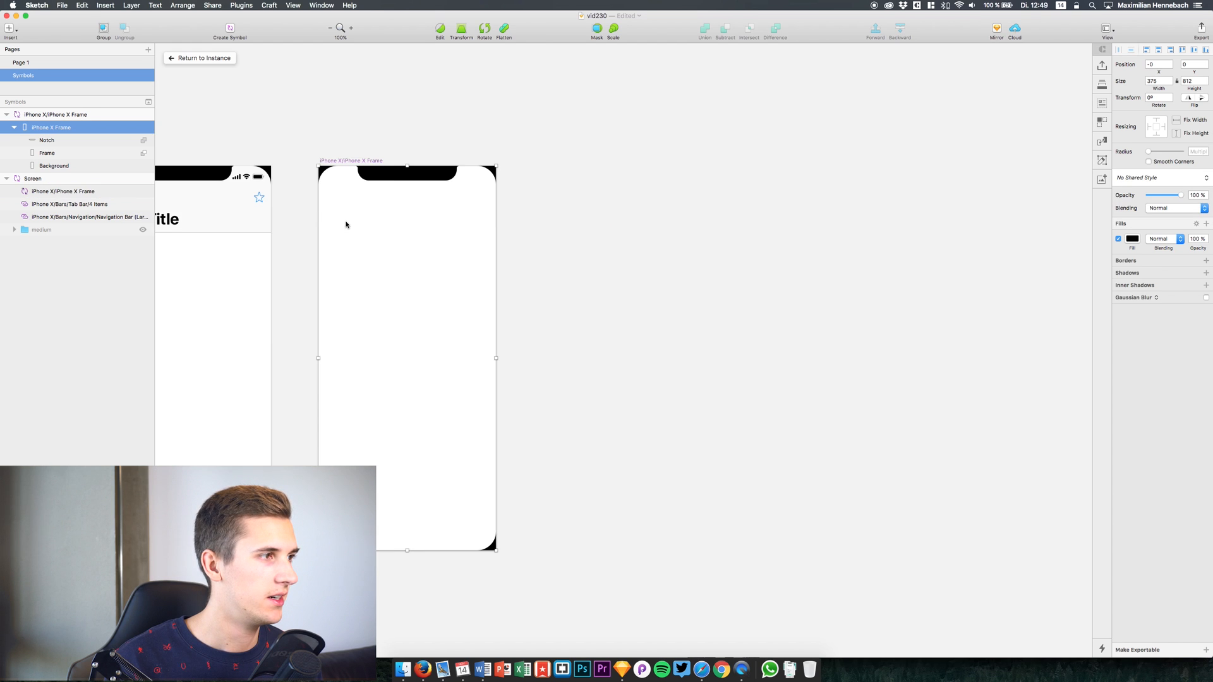
scroll(250, 220, left, 5)
scroll(249, 219, left, 4)
click(2, 191)
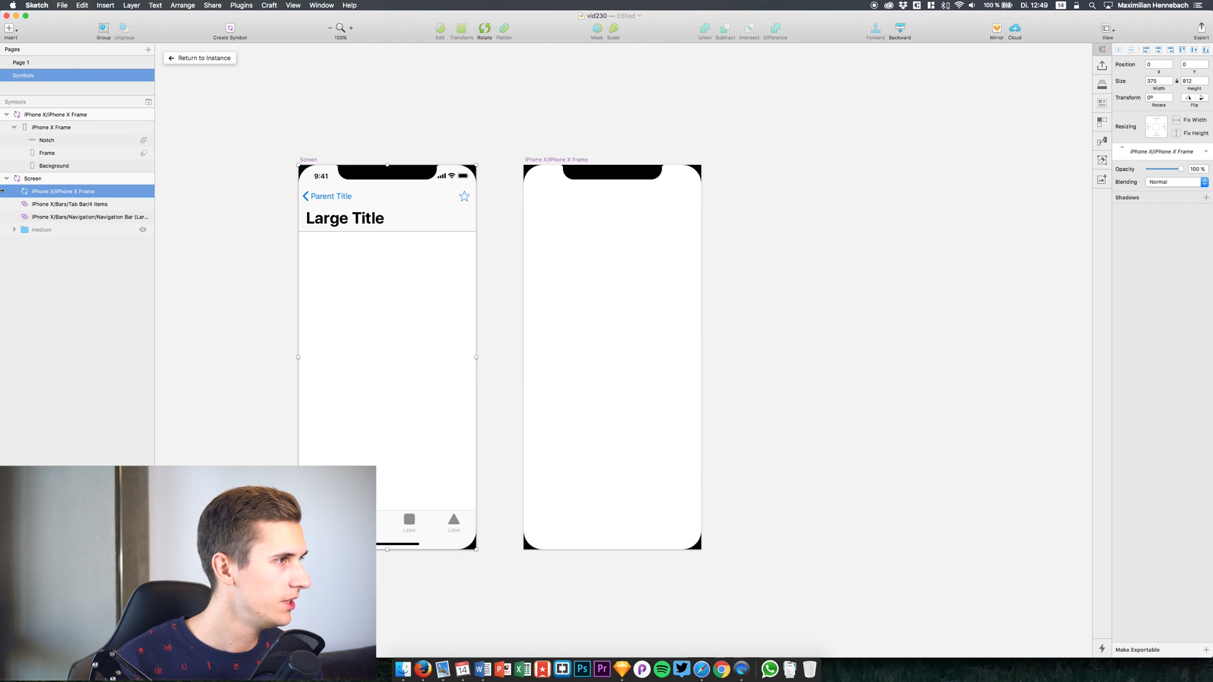
drag(80, 193, 75, 223)
- Unlink the navigation bar symbol from its library, change its large title text to "Messenger" and return to the instance
double_click(334, 219)
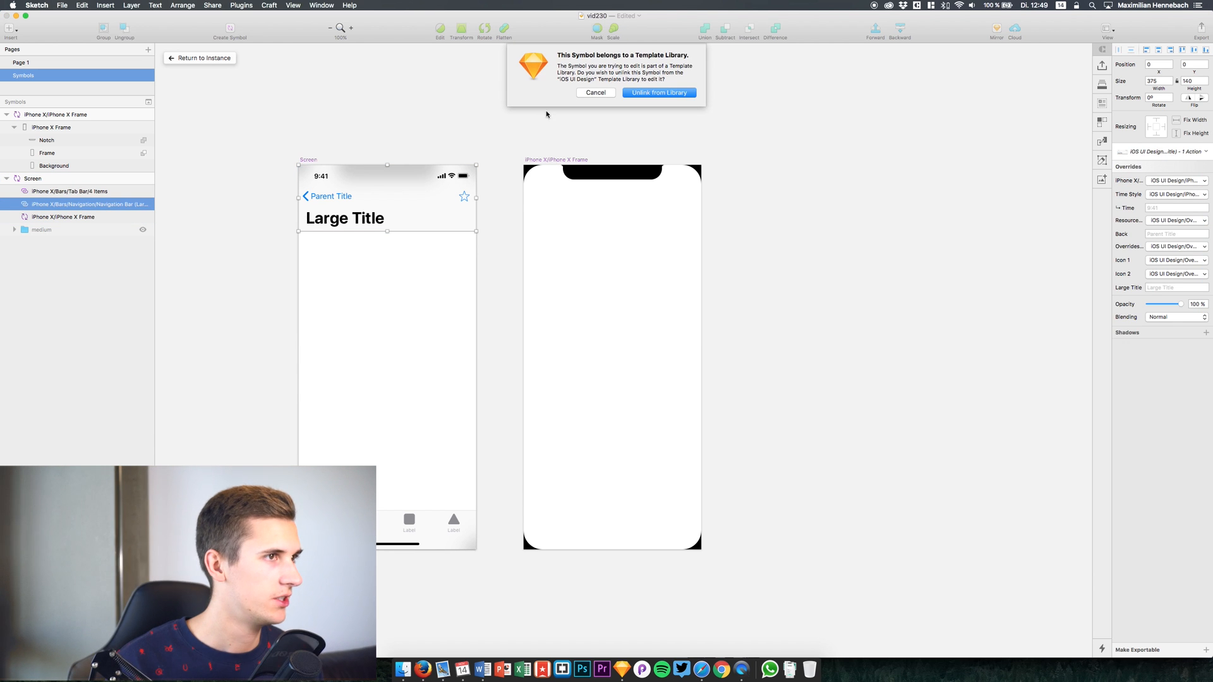
key(Return)
double_click(331, 217)
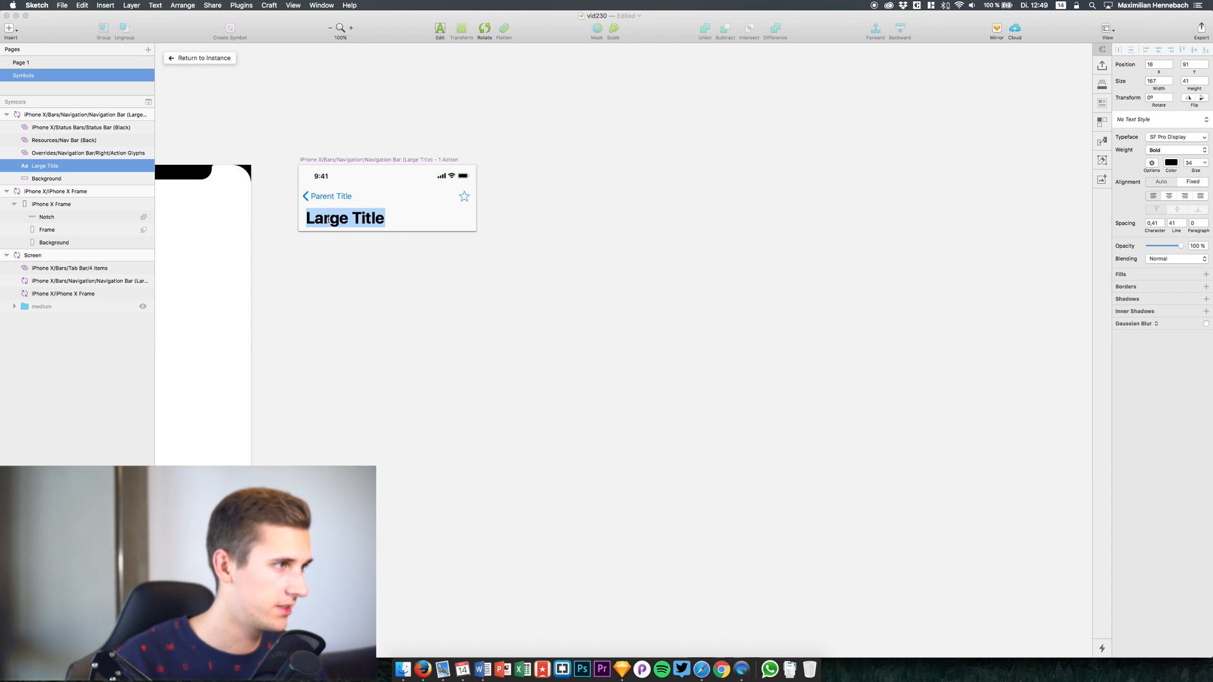
text(Mess)
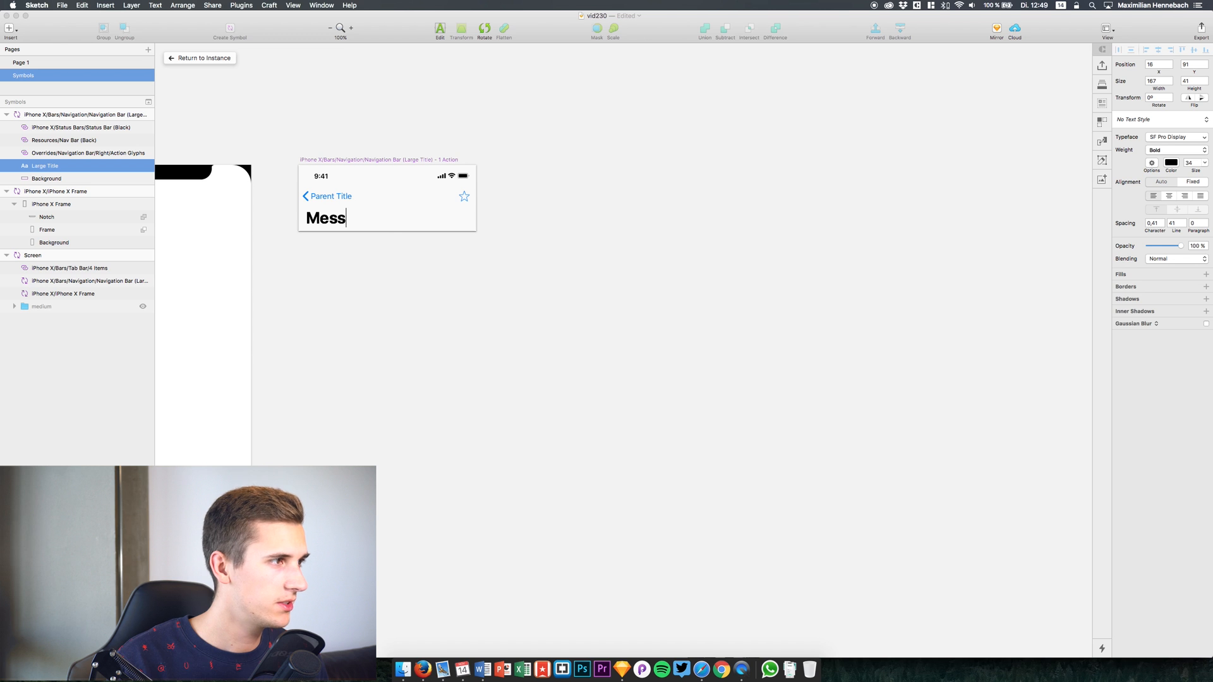
text(enger)
key(Escape)
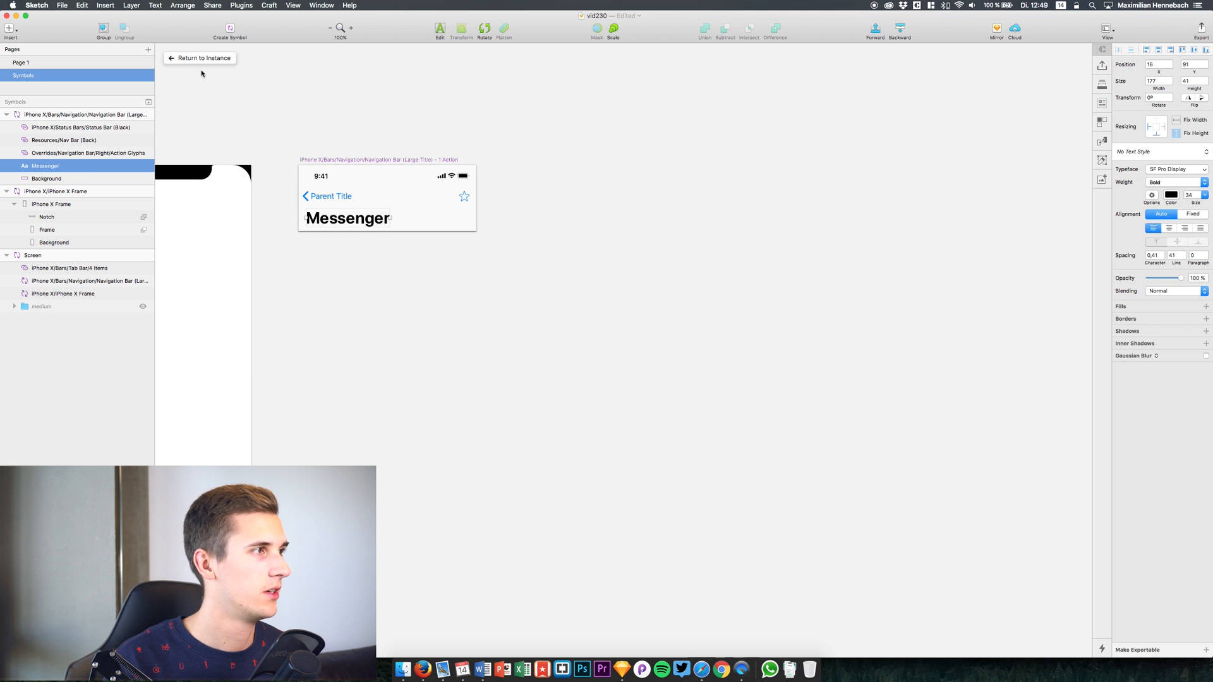
click(202, 60)
- Collapse the iPhone X Frame group in the frame symbol and select the frame layer inside the Screen symbol
click(304, 160)
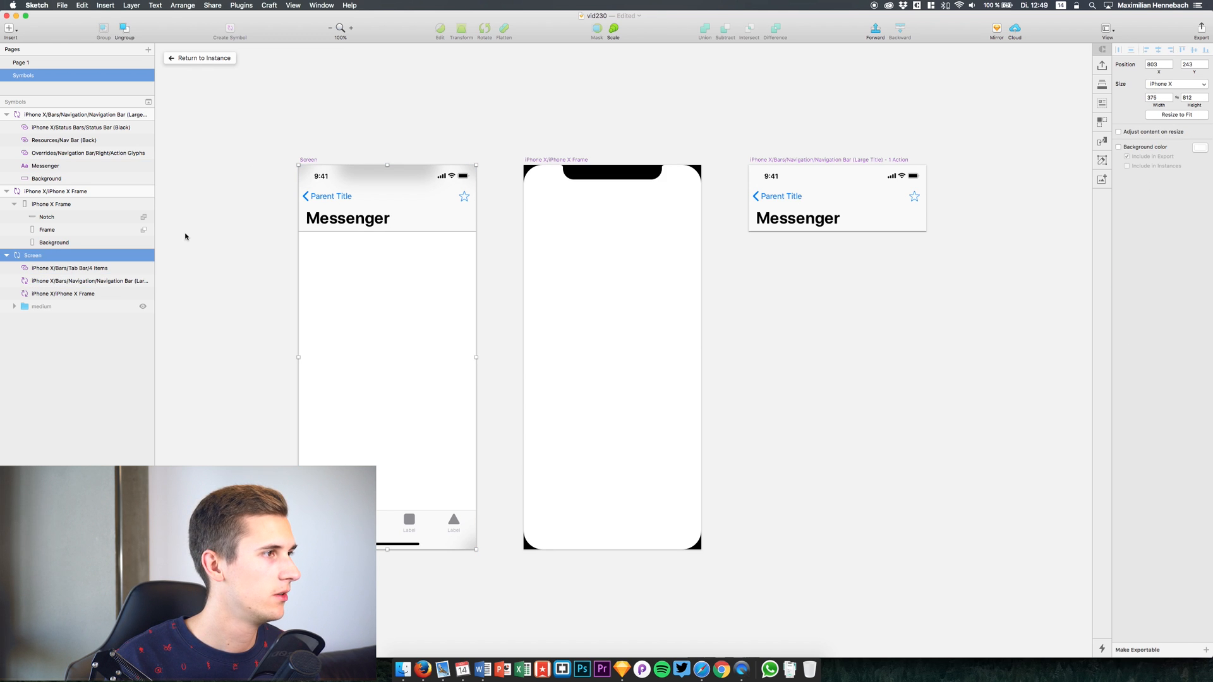
click(14, 204)
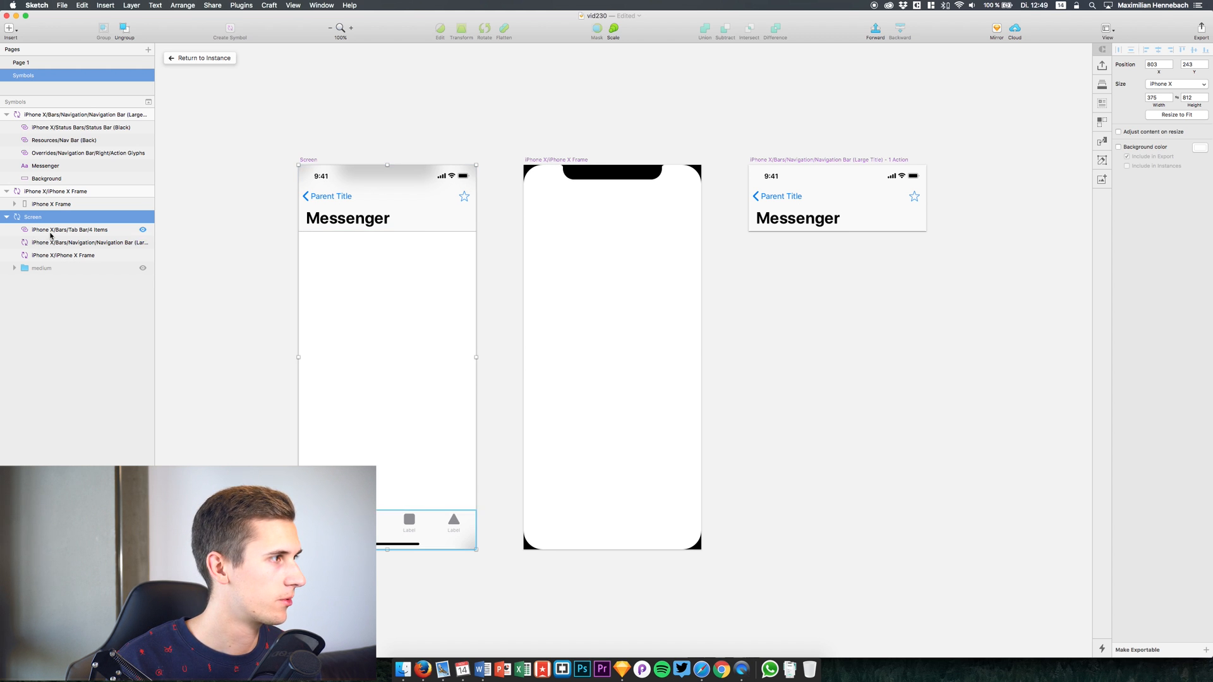
click(49, 233)
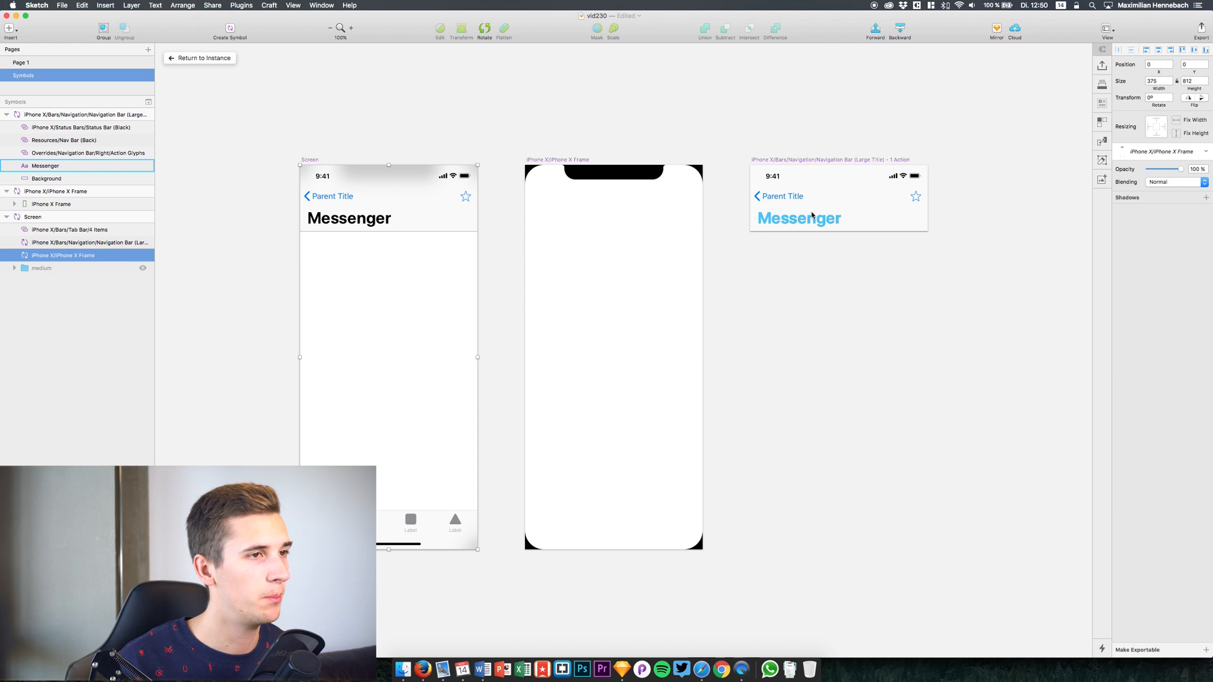
- Delete the Parent Title back button from the navigation bar symbol without unlinking it from the library
double_click(792, 193)
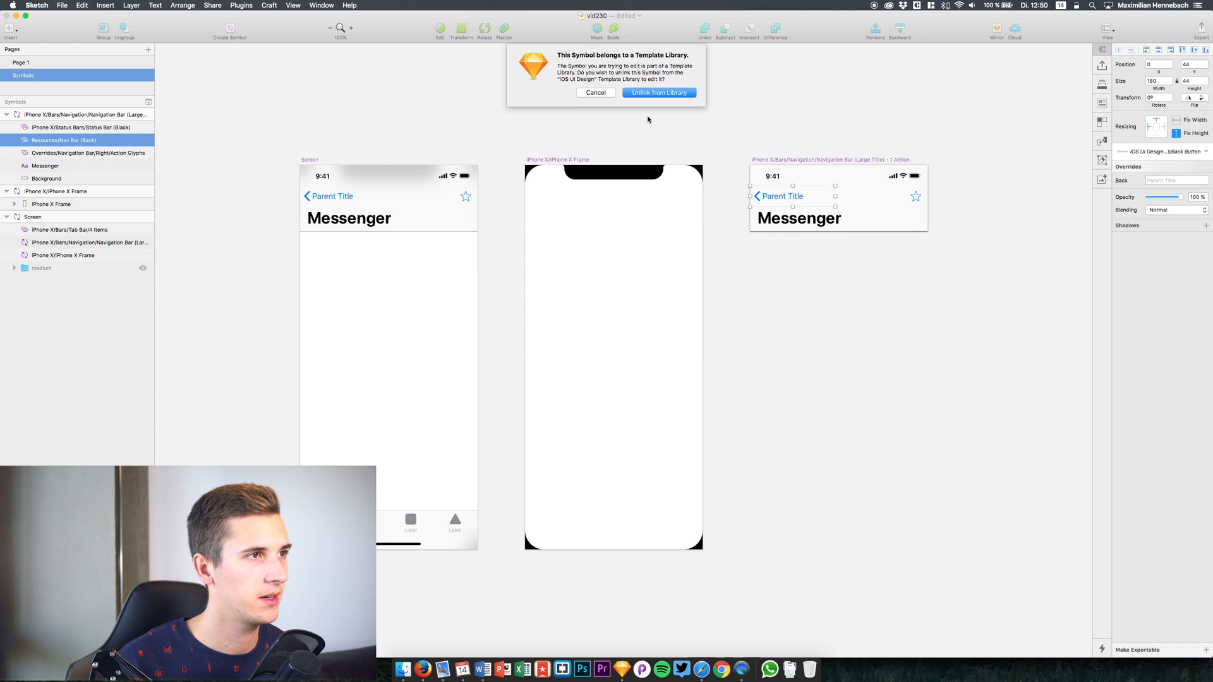
click(593, 91)
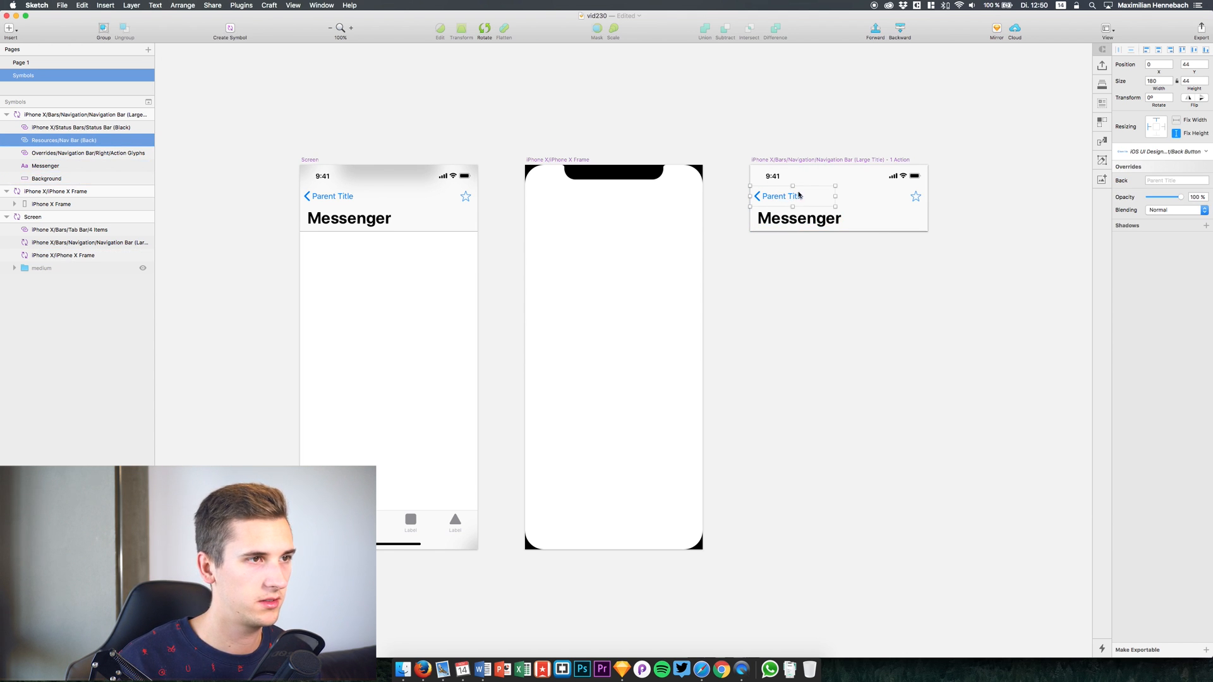
key(Delete)
- Select the star action icon in the navigation bar symbol and open the recent file Material Design Icons.sketch
click(913, 199)
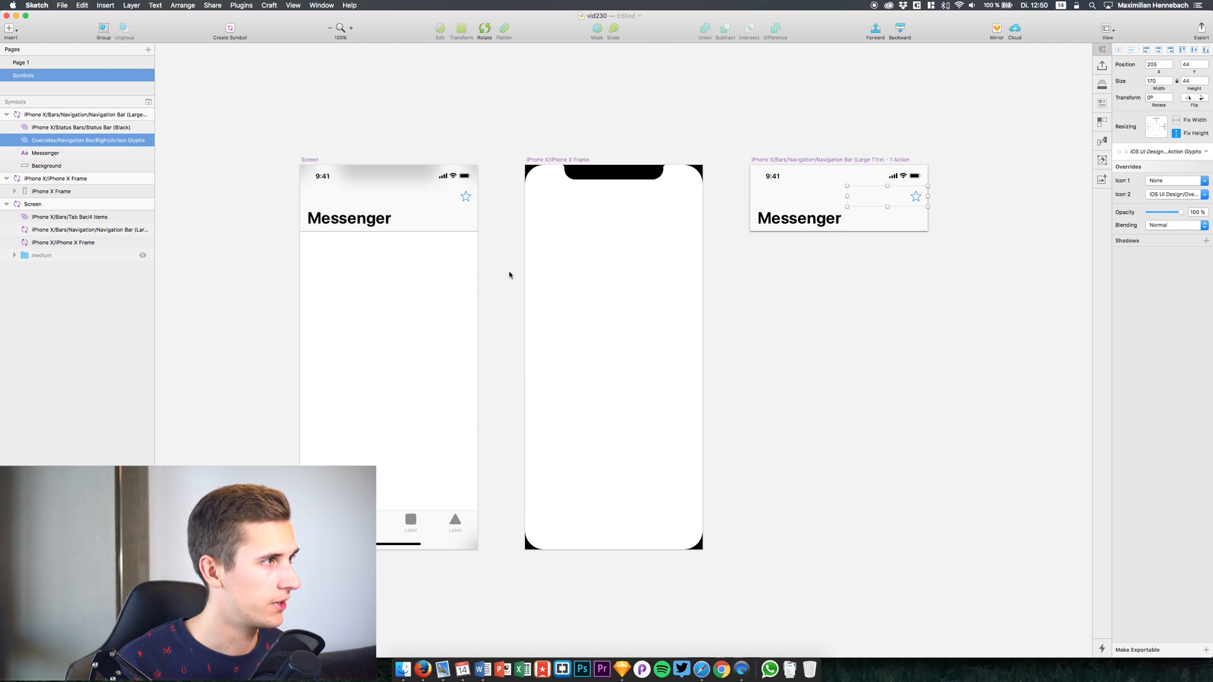
click(62, 5)
mouse_move(147, 44)
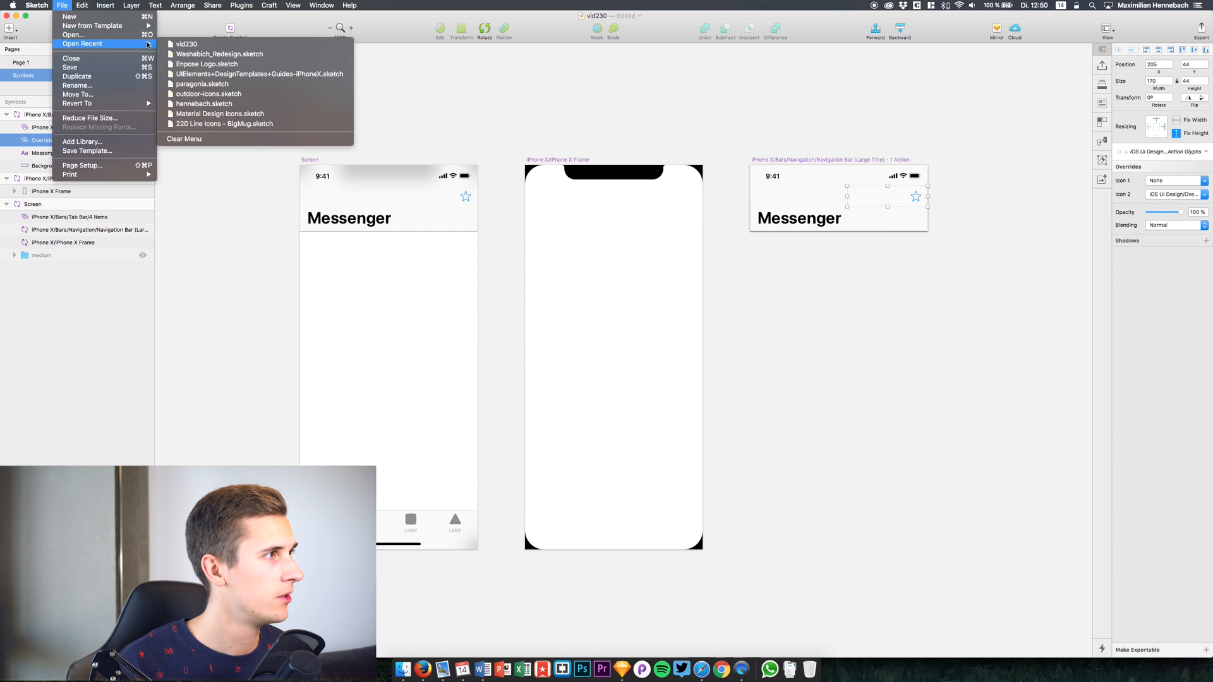
click(198, 117)
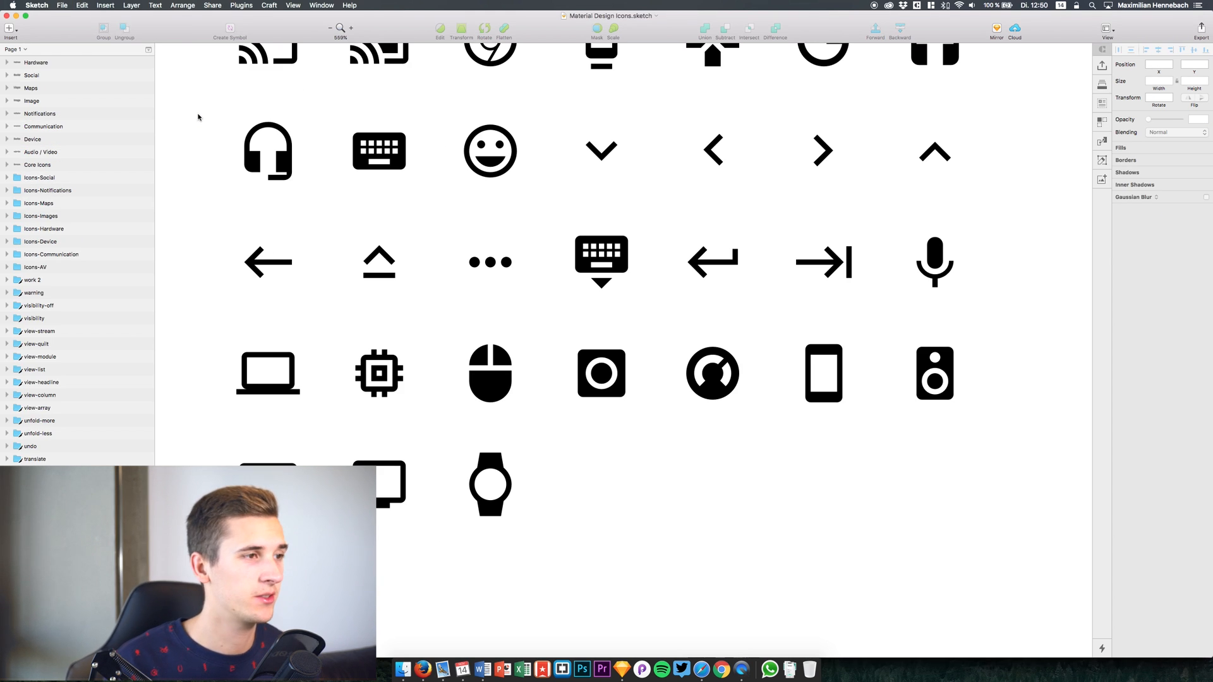
- Select the three-line menu icon's shape in the Core Icons set and copy it
scroll(444, 78, down, 4)
scroll(444, 79, up, 5)
scroll(444, 80, down, 5)
scroll(445, 81, up, 1)
scroll(445, 81, left, 5)
scroll(446, 80, up, 2)
scroll(445, 81, down, 2)
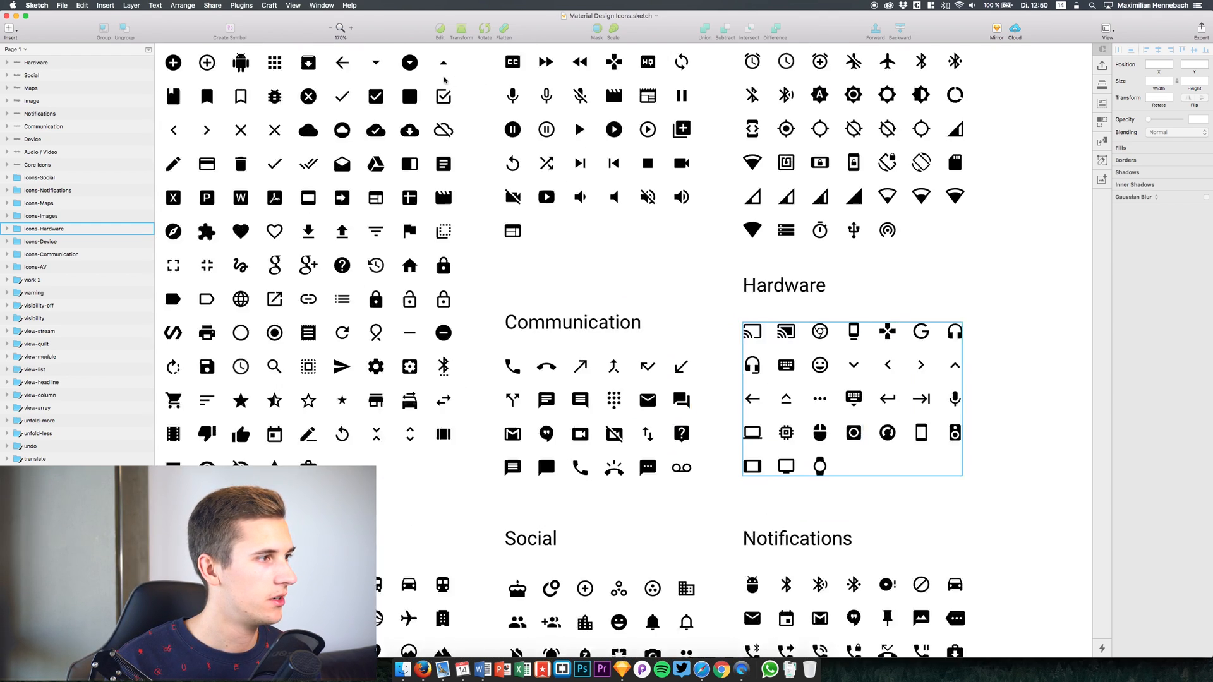
scroll(455, 379, left, 5)
scroll(441, 401, down, 2)
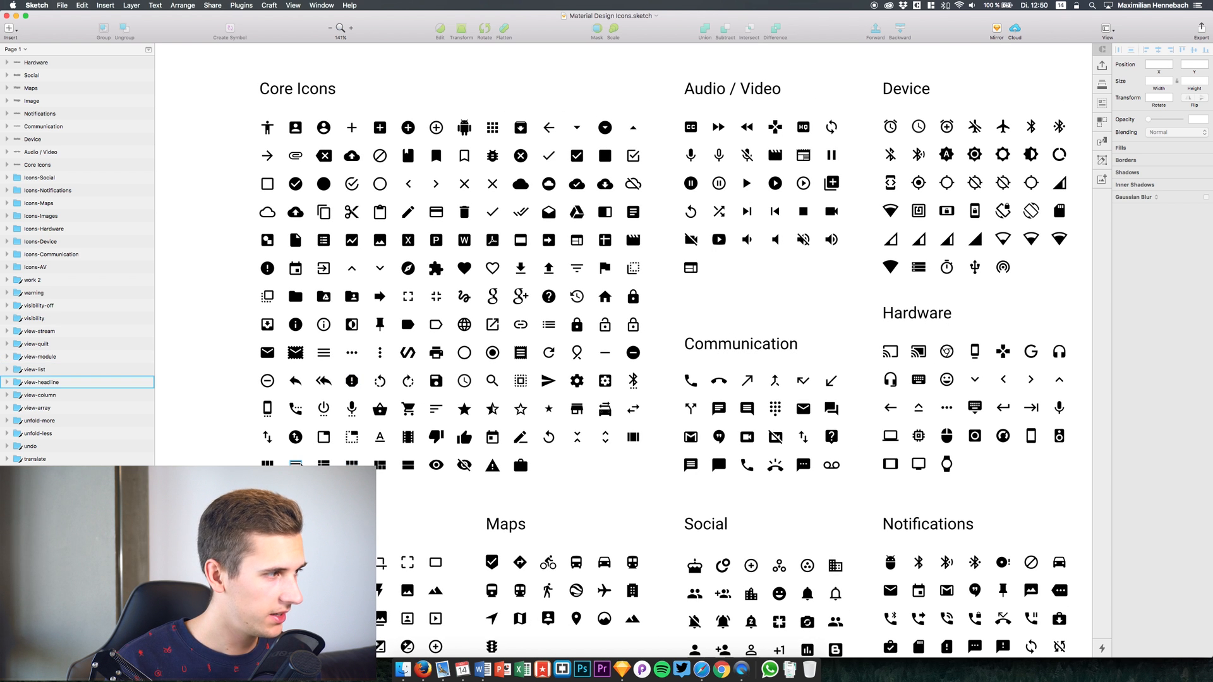
click(13, 382)
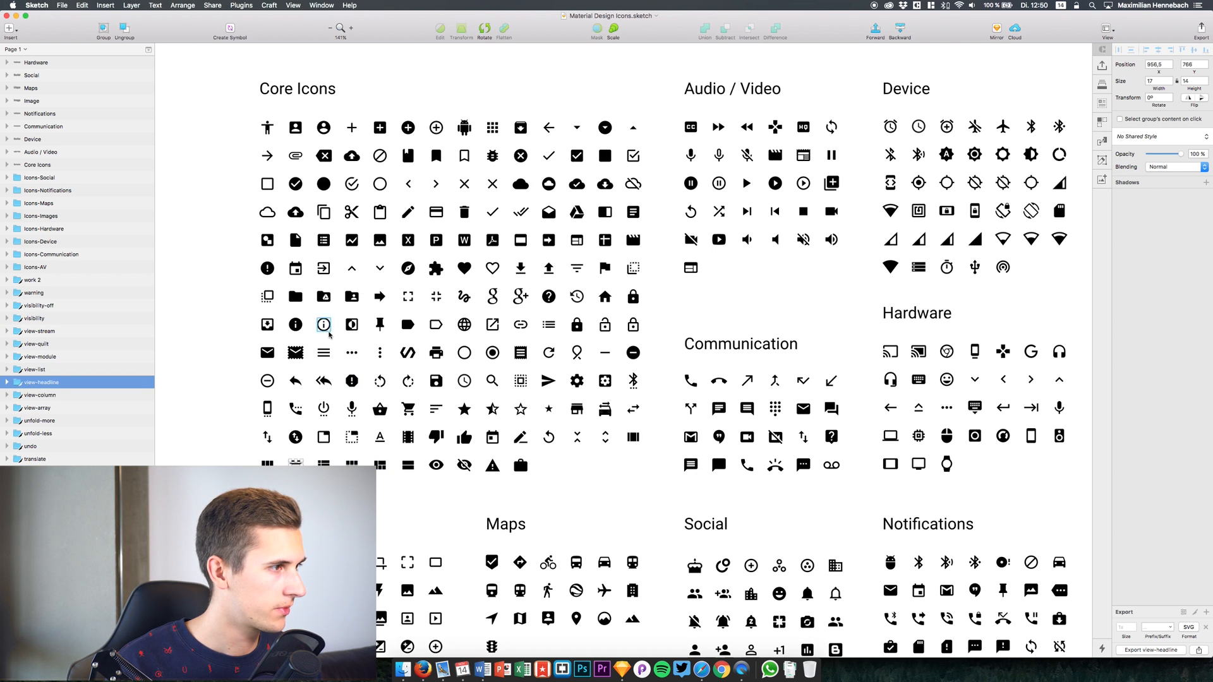
click(324, 353)
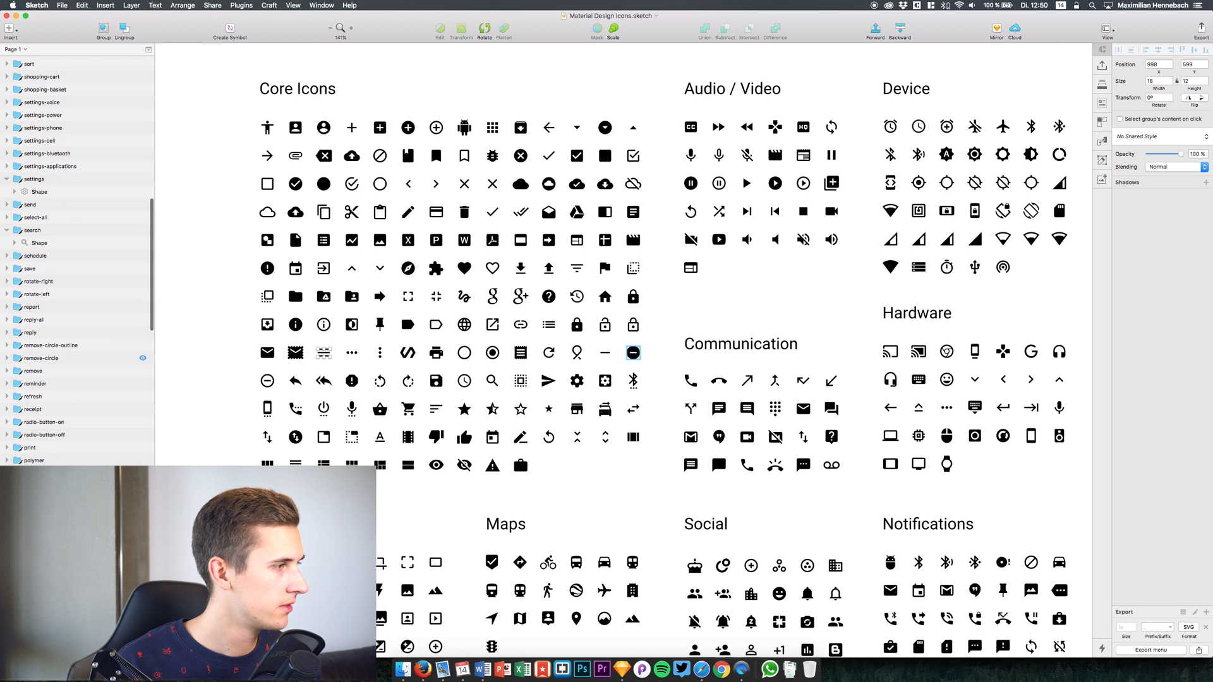
double_click(323, 352)
key(super+c)
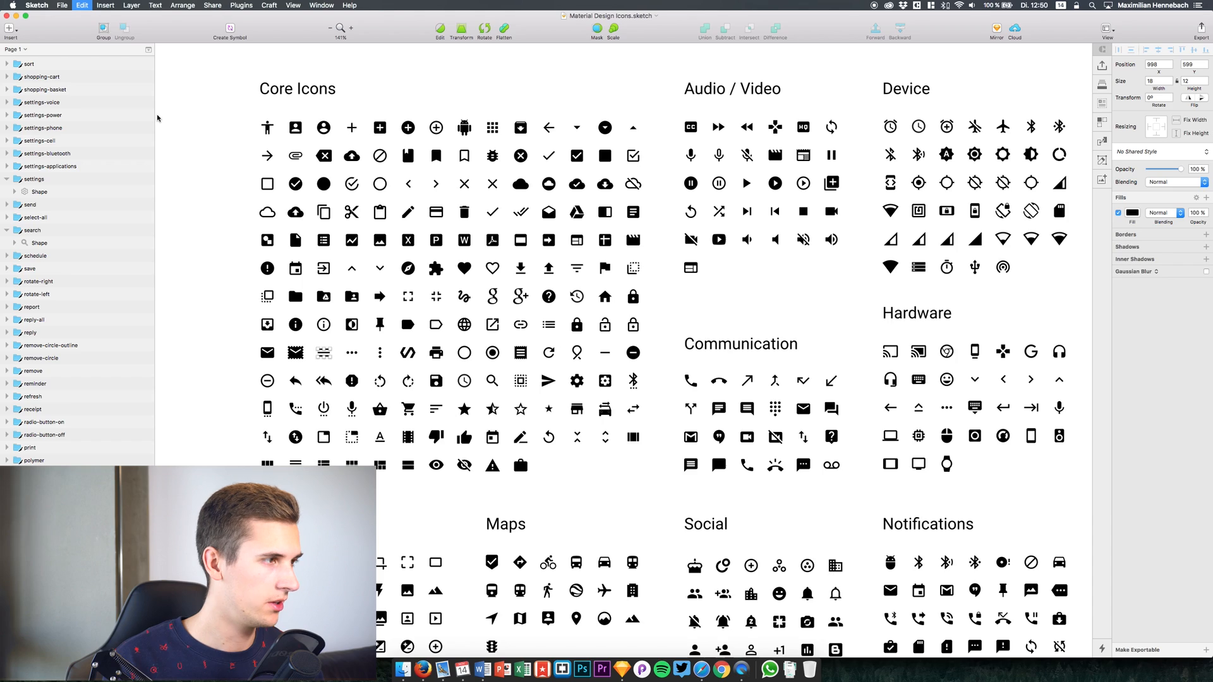
- Switch back to the vid230 document and paste the menu icon into the navigation bar symbol
key(F4)
key(F3)
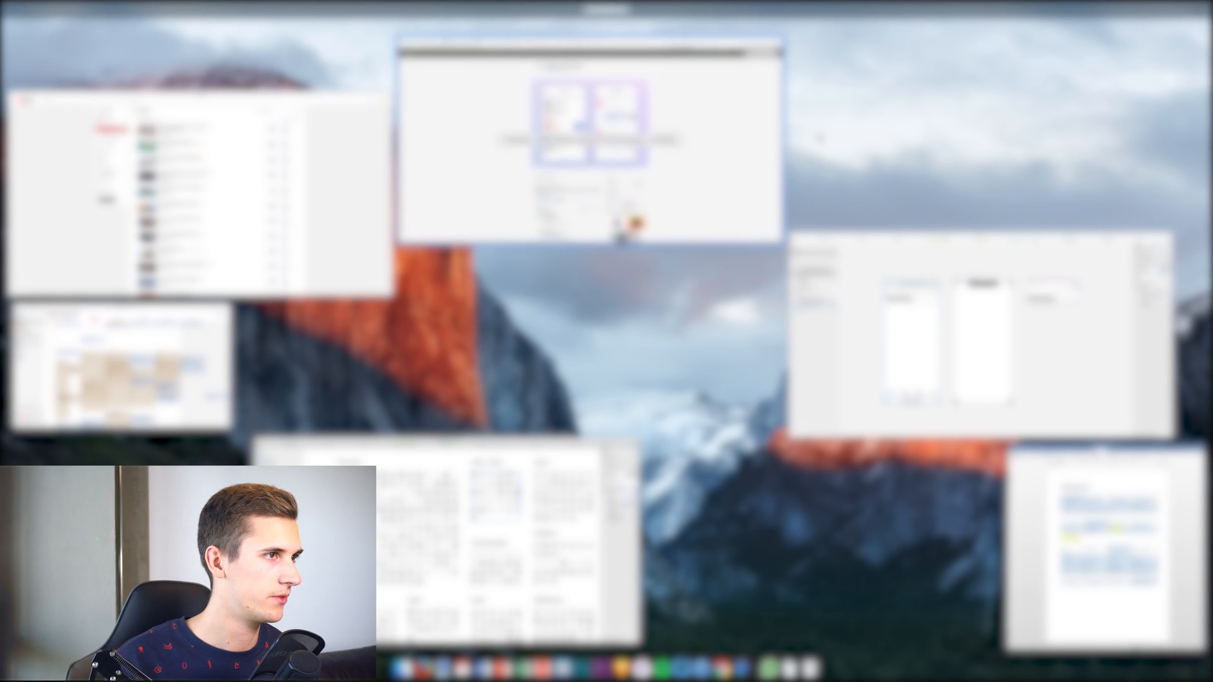
click(858, 312)
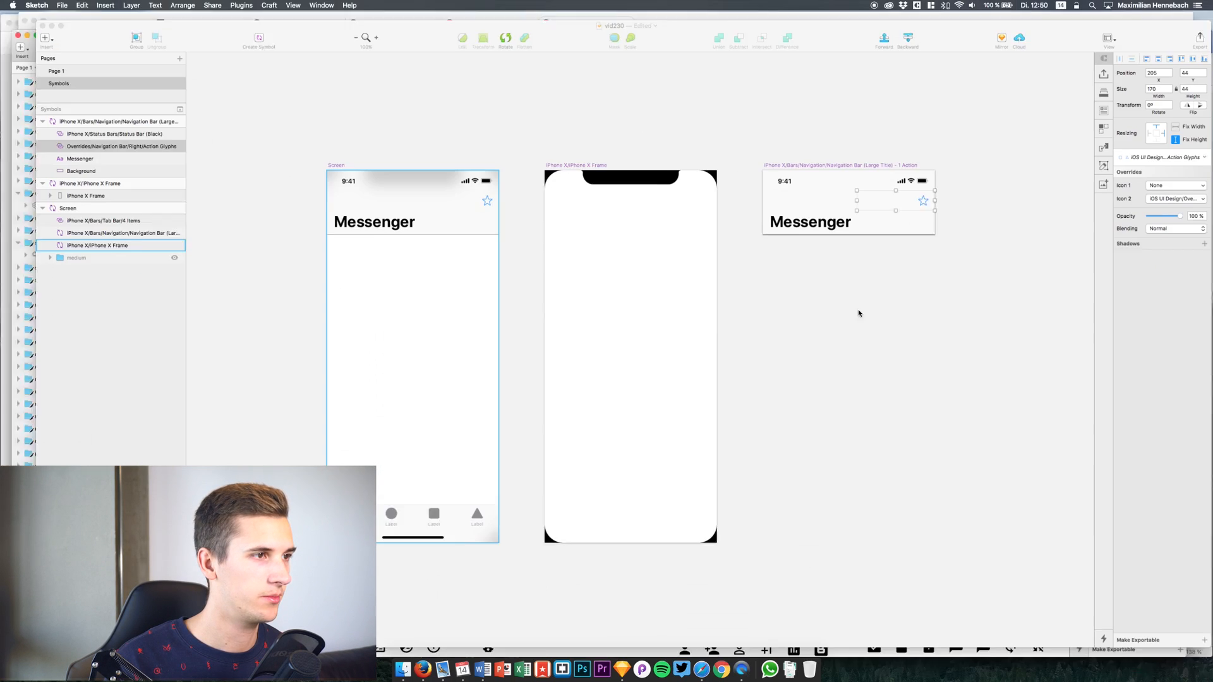
key(super+v)
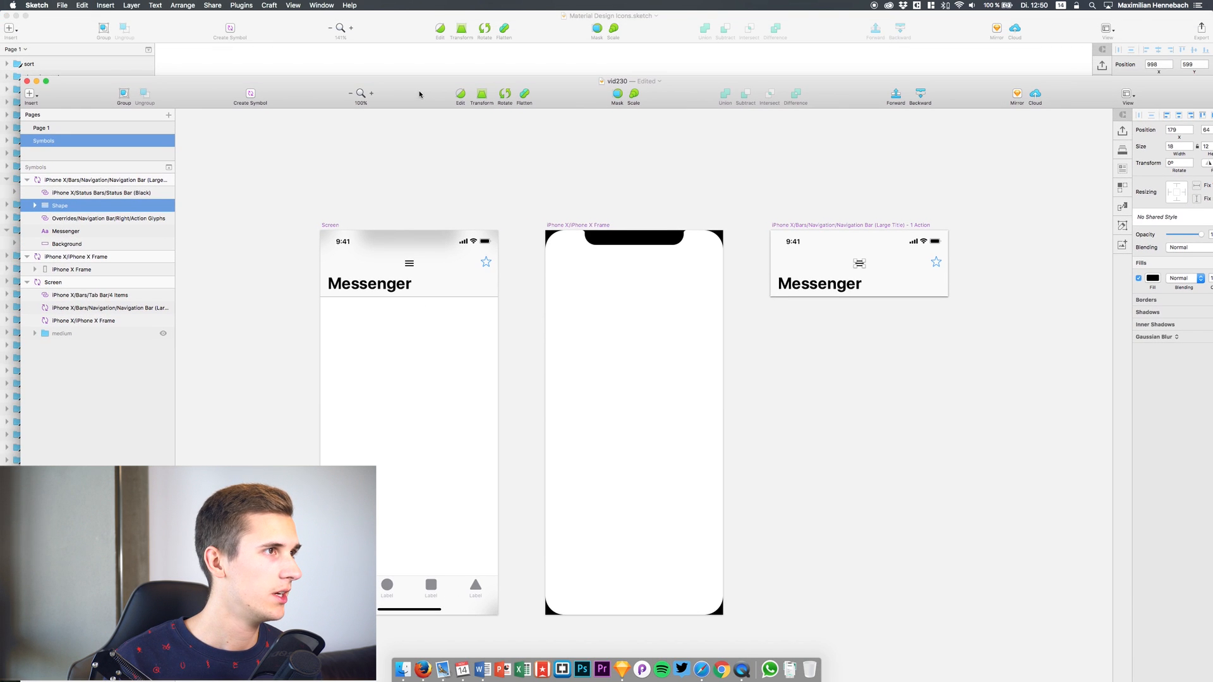
- Merge all open document windows into one tabbed window
click(292, 5)
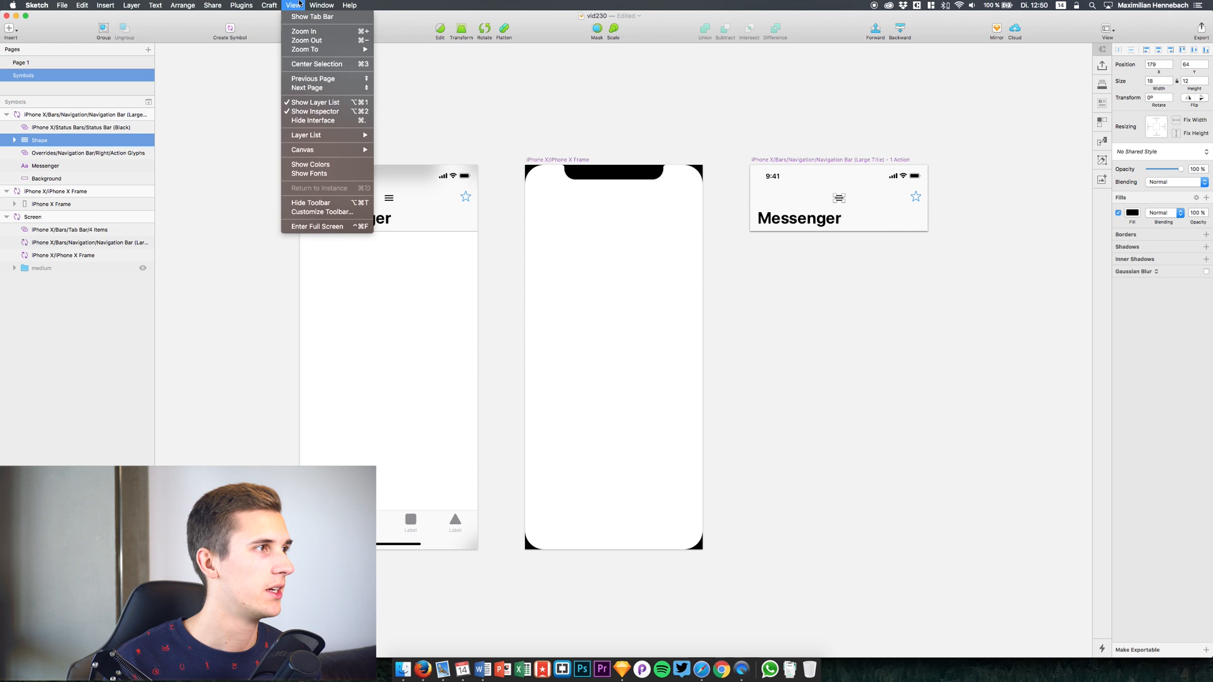
click(313, 3)
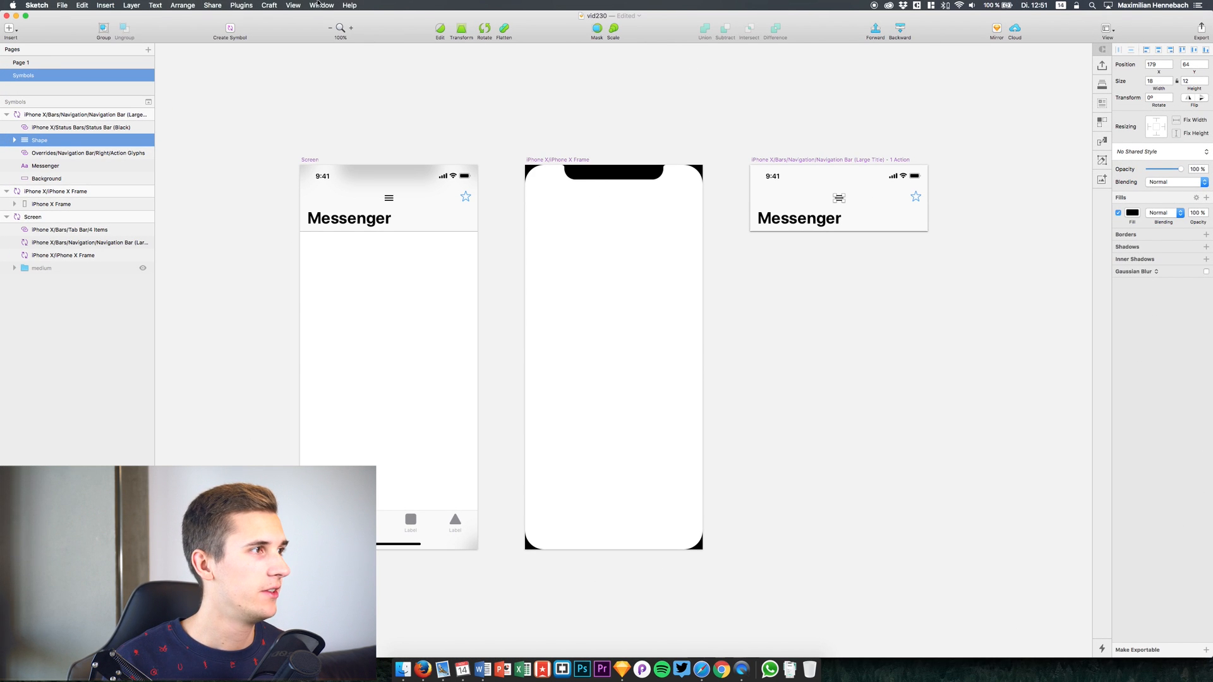
click(319, 3)
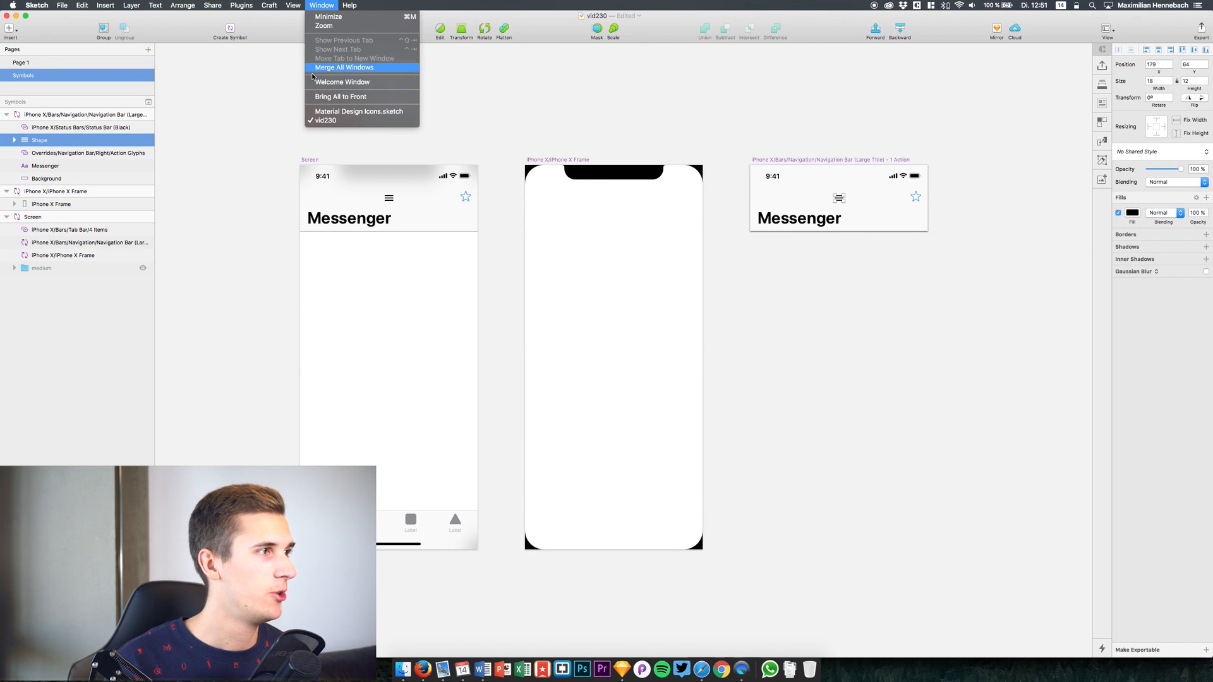
click(344, 67)
- Copy the search icon's shape from Material Design Icons.sketch and paste it into the navigation bar symbol in vid230
click(672, 51)
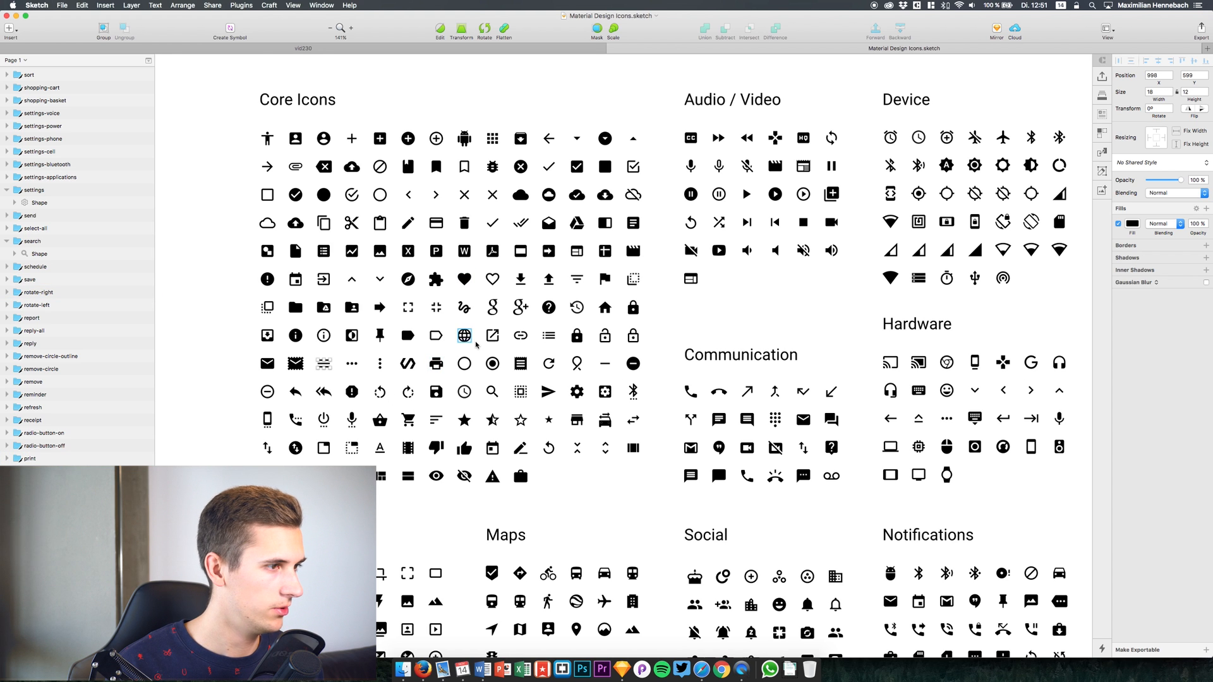
click(492, 391)
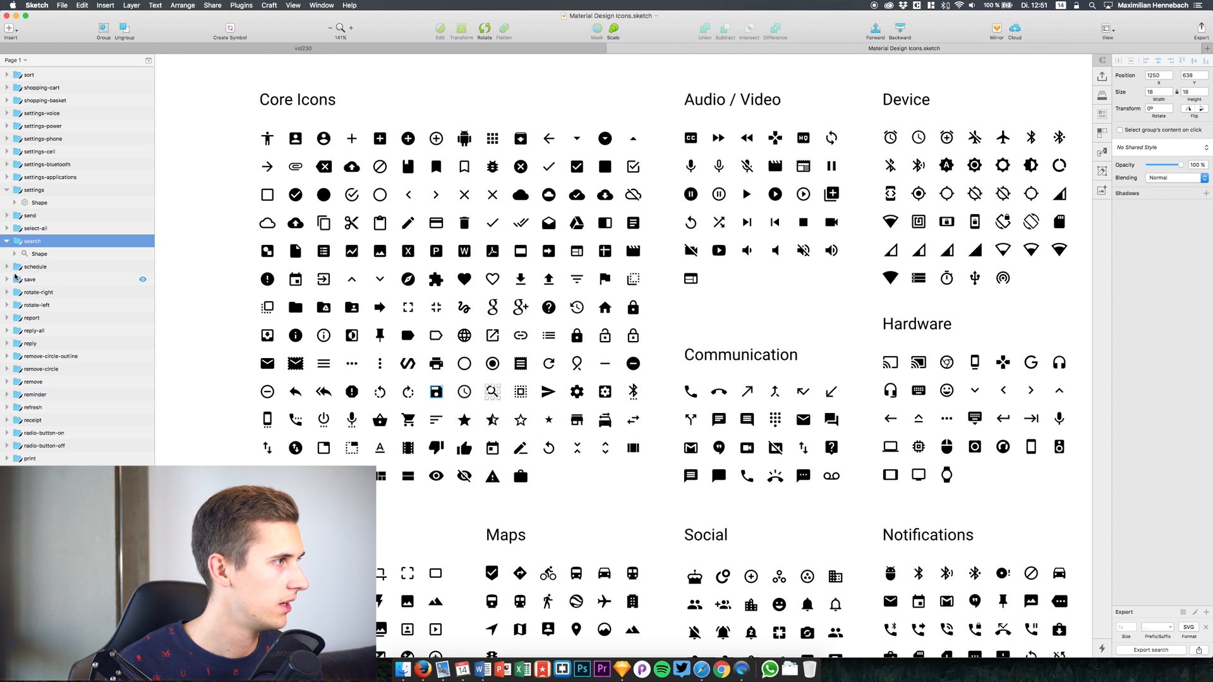
click(34, 264)
click(39, 254)
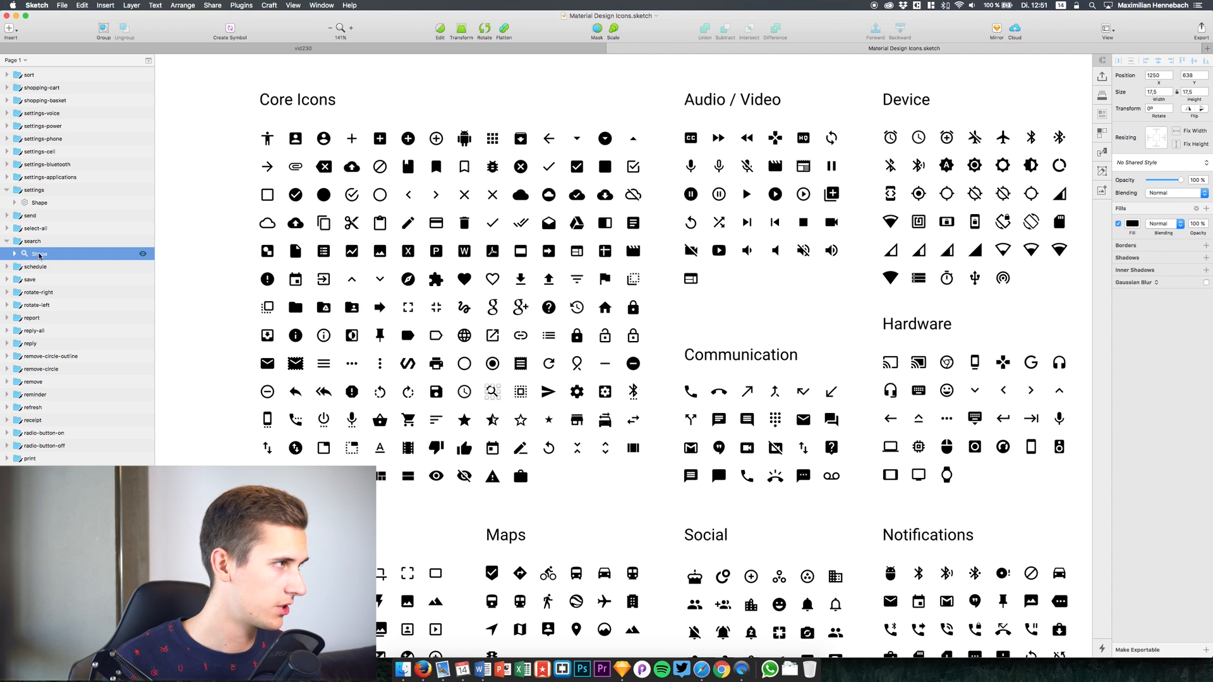
click(183, 53)
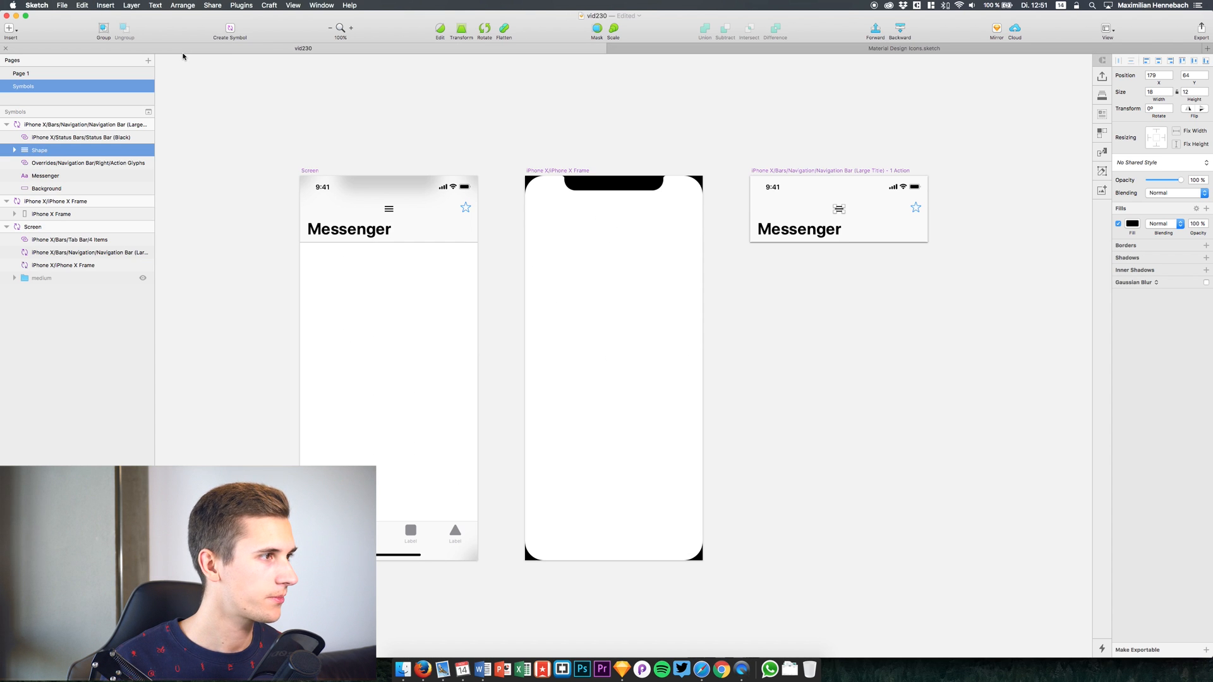
key(super+v)
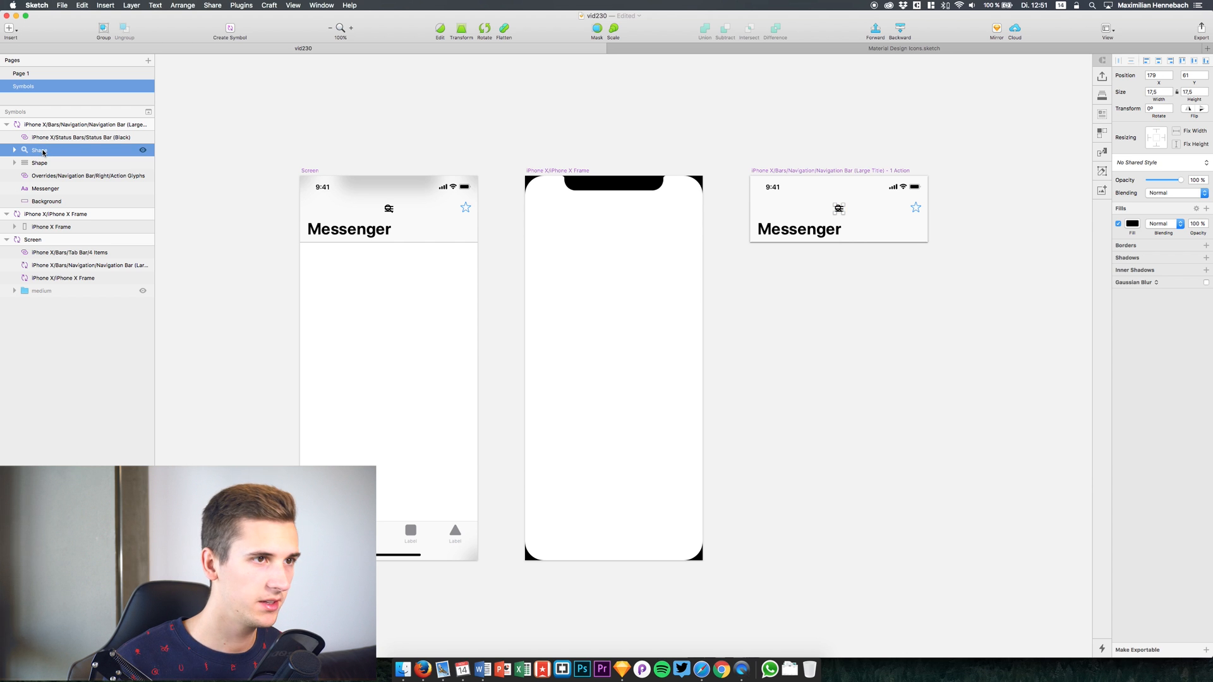
- Move the search icon over the star in the navigation bar symbol, to X 341 and Y 58
key(shift+Right)
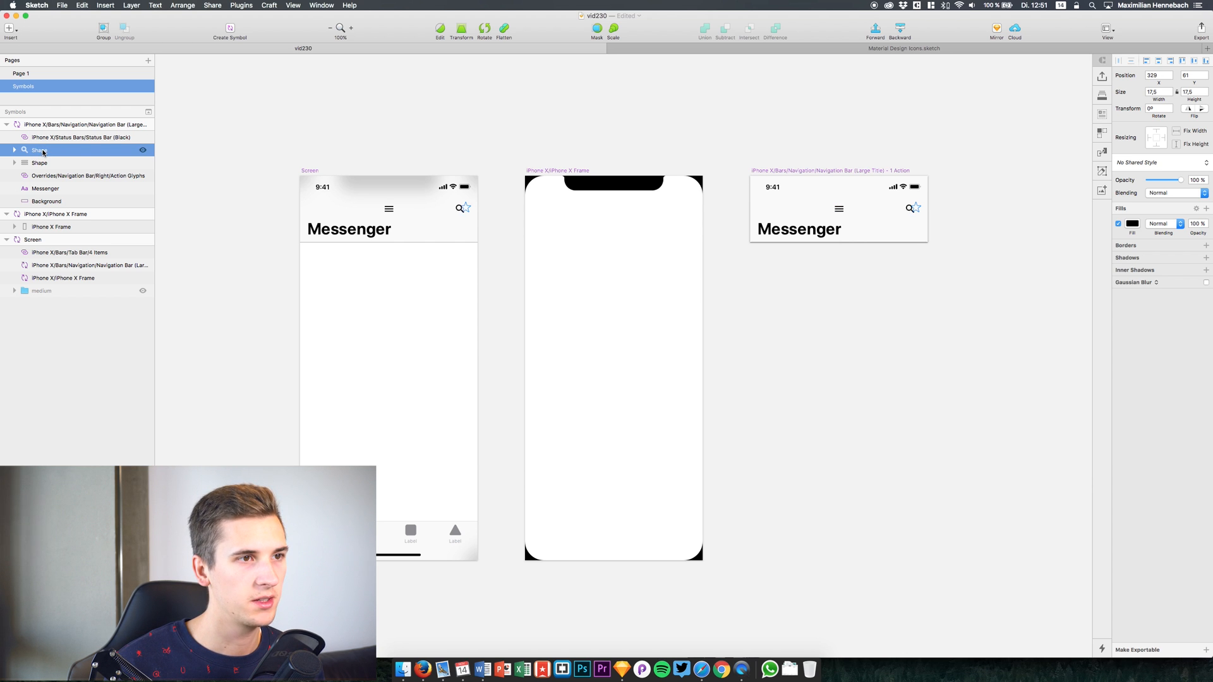
super+scroll(507, 176, up, 5)
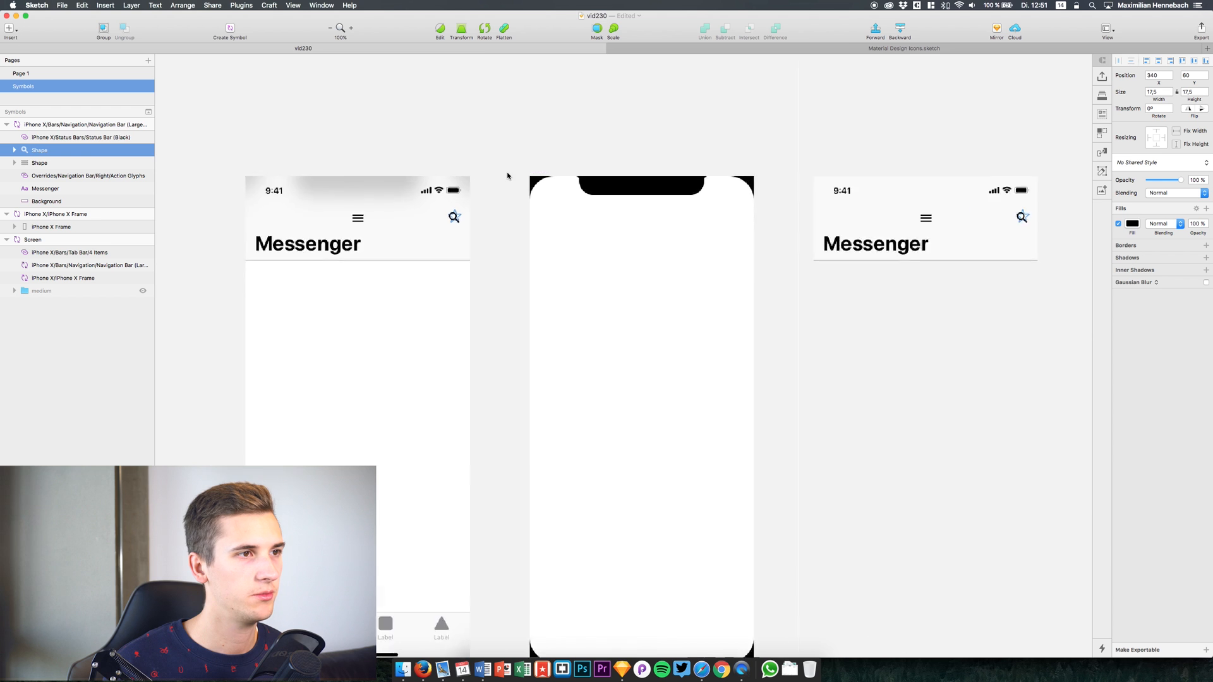
scroll(714, 163, right, 8)
super+scroll(865, 203, up, 5)
super+scroll(865, 203, up, 5)
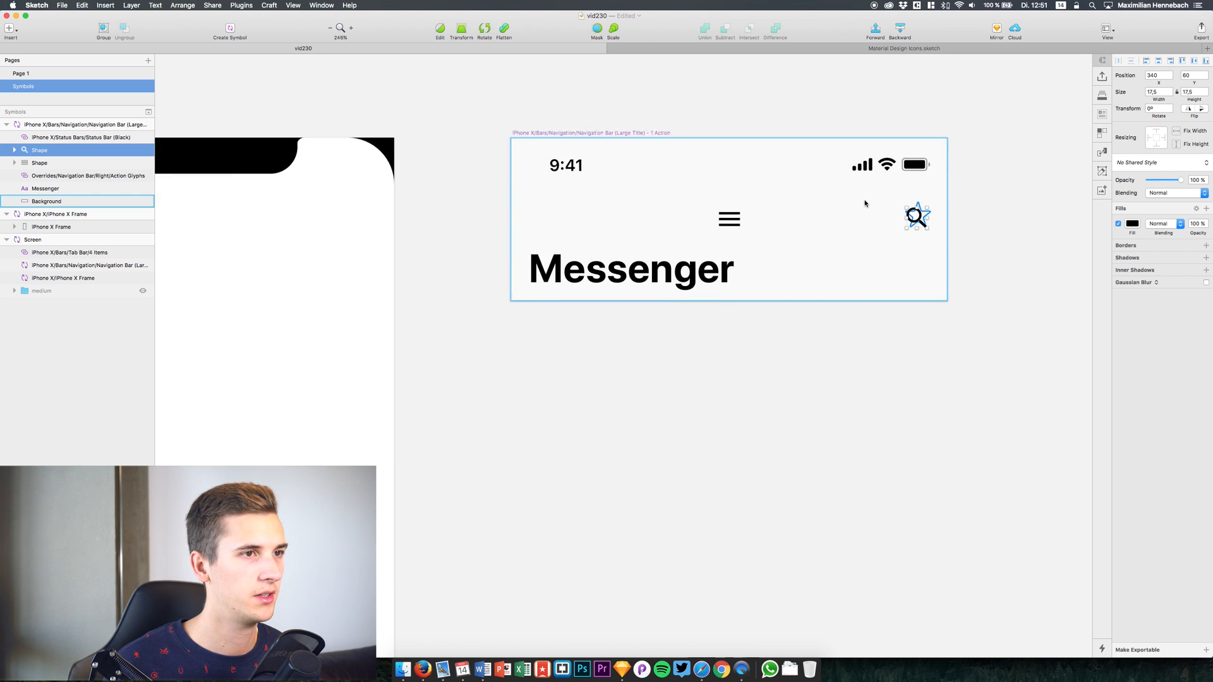
scroll(870, 203, left, 3)
key(Right)
key(Up)
key(Up)
key(Right)
key(Up)
key(Left)
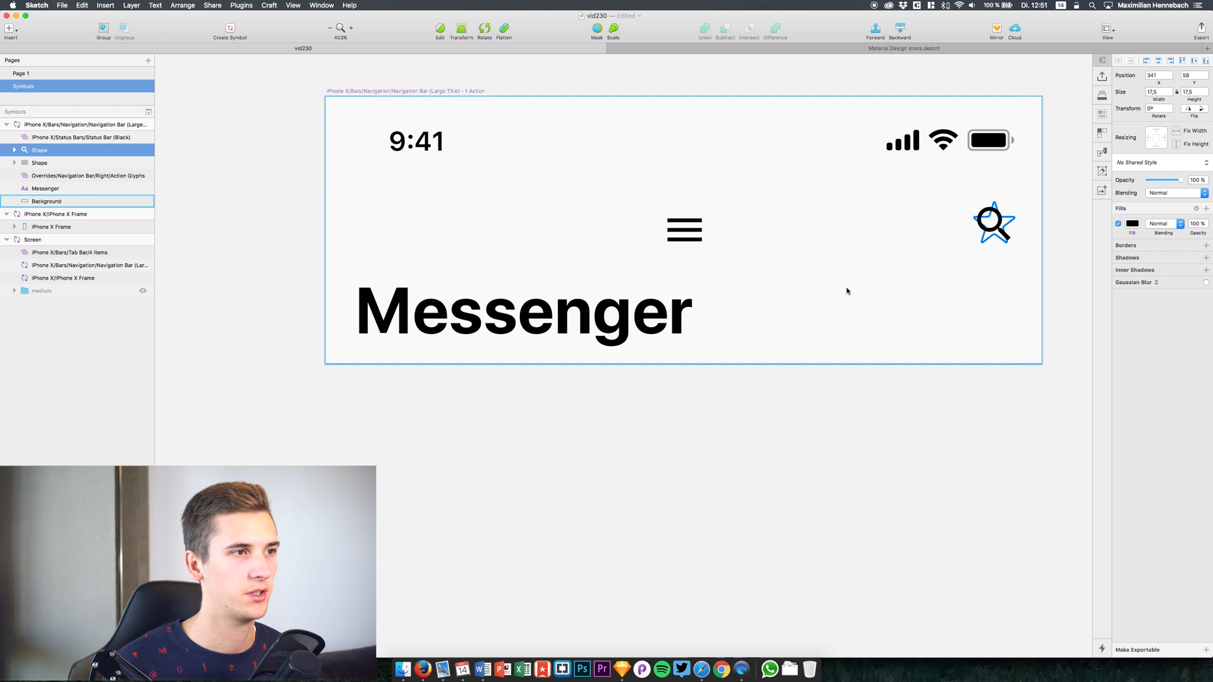
- Move the menu icon onto the search icon so both are vertically centred, at X 341 and Y 61
click(683, 235)
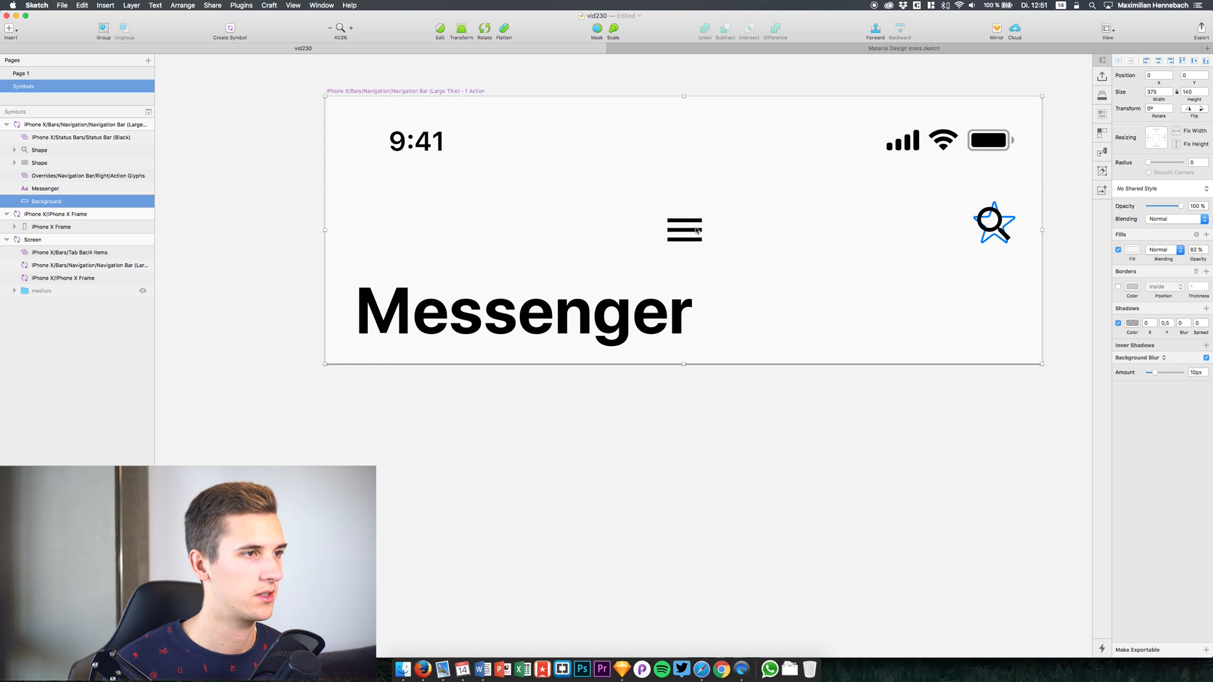
click(697, 231)
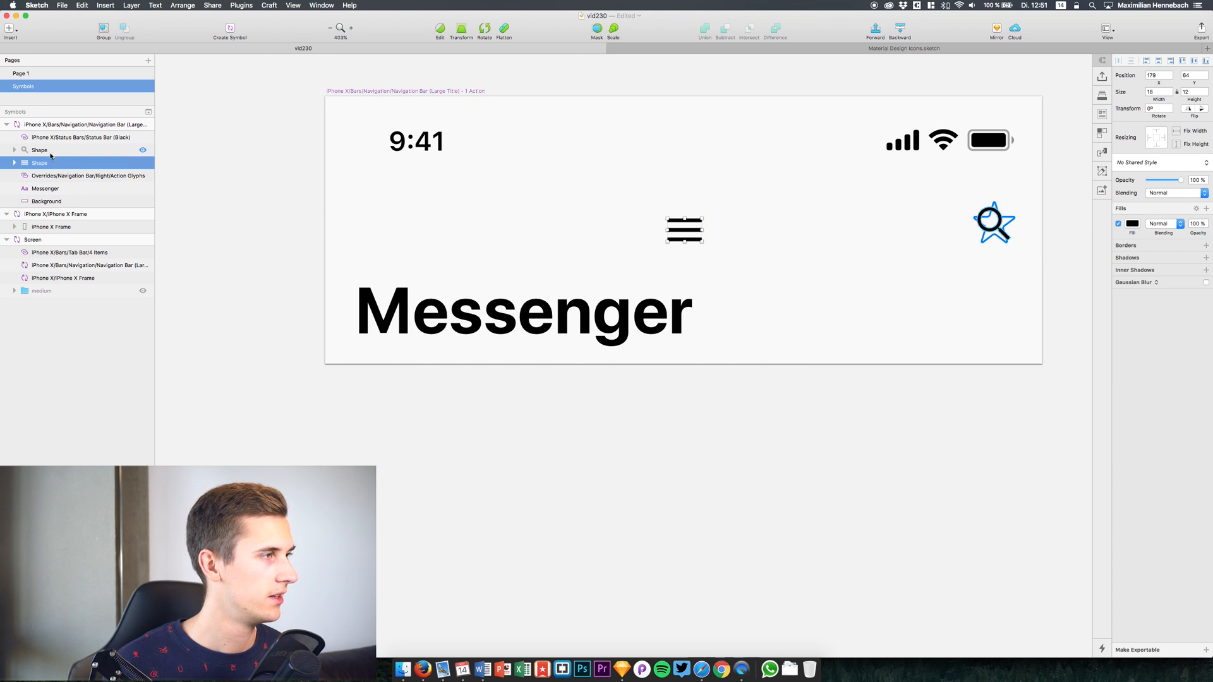
drag(684, 230, 996, 226)
key(Up)
key(Up)
key(Up)
key(Up)
key(Up)
key(Up)
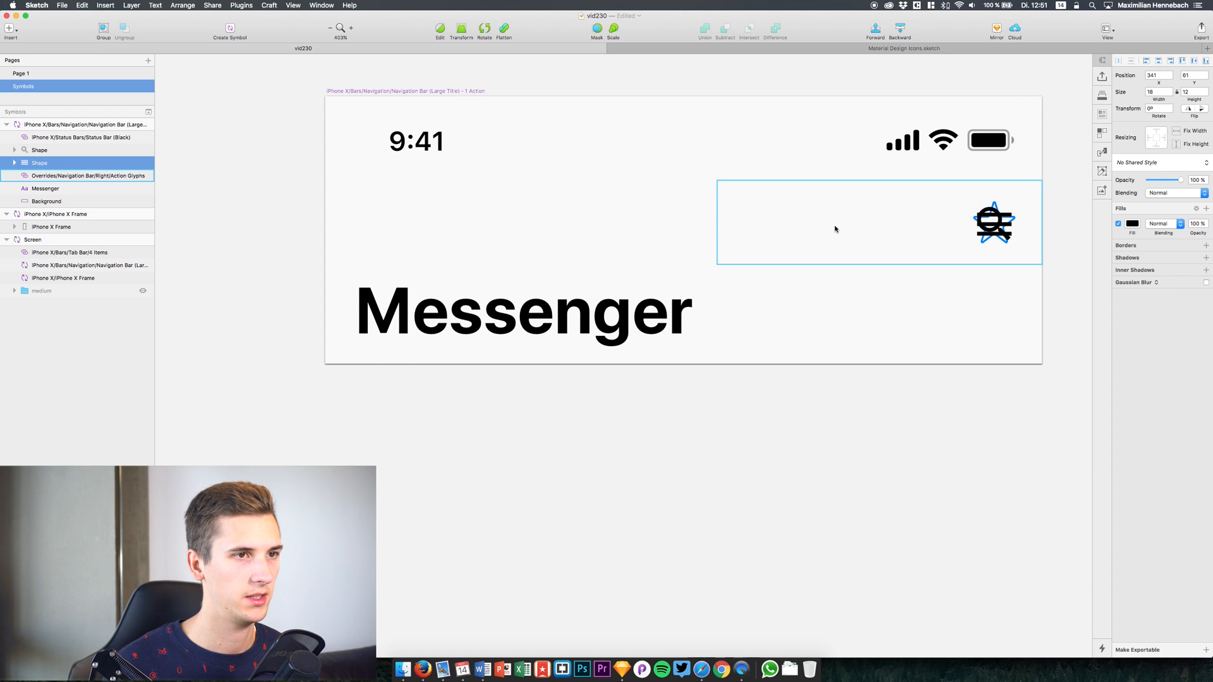
key(Down)
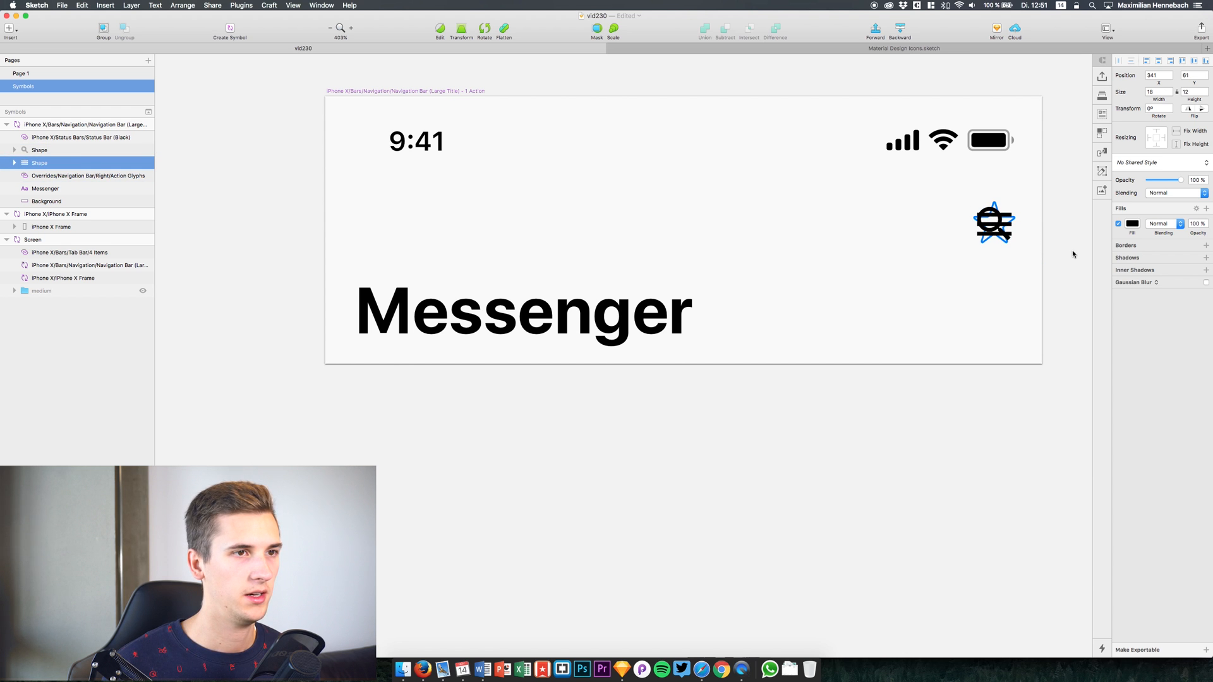
- Shift the menu icon horizontally to X 18, in line with the left edge of the Messenger title
key(shift+Left)
key(shift+Left)
key(shift+Left)
key(shift+Left)
key(shift+Left)
key(shift+Left)
key(shift+Left)
key(shift+Left)
key(shift+Left)
key(shift+Left)
key(shift+Left)
key(shift+Left)
key(shift+Left)
key(shift+Left)
key(shift+Left)
key(shift+Left)
key(shift+Left)
key(shift+Left)
key(shift+Left)
key(shift+Left)
key(shift+Left)
key(shift+Left)
key(shift+Left)
key(shift+Left)
key(shift+Left)
key(shift+Left)
key(shift+Left)
key(shift+Left)
key(shift+Left)
key(shift+Left)
key(shift+Right)
key(shift+Left)
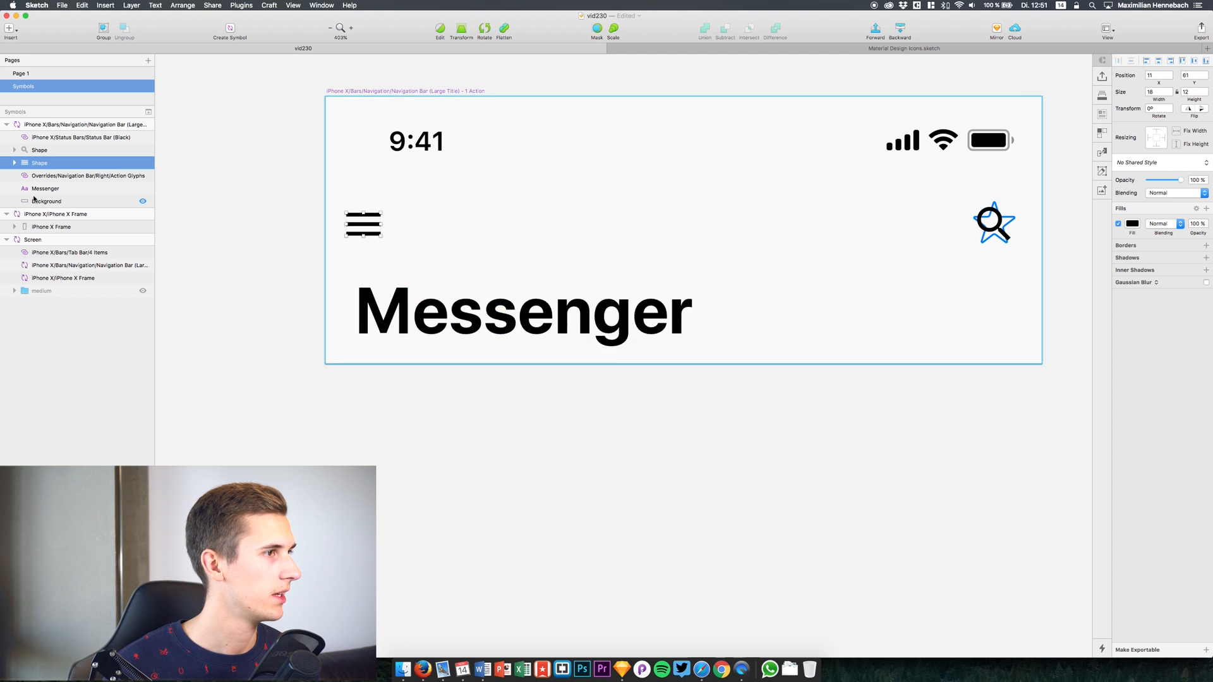
key(Right)
key(Right)
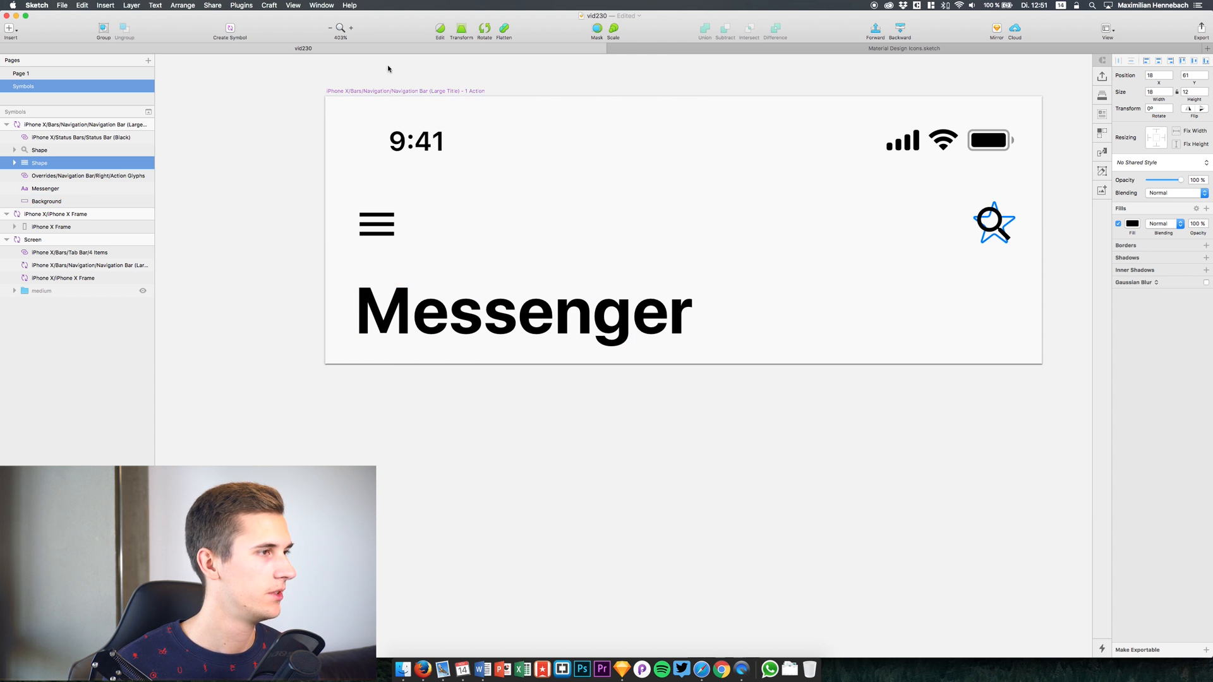
- Show the rulers on the canvas
click(273, 4)
click(272, 4)
key(ctrl+r)
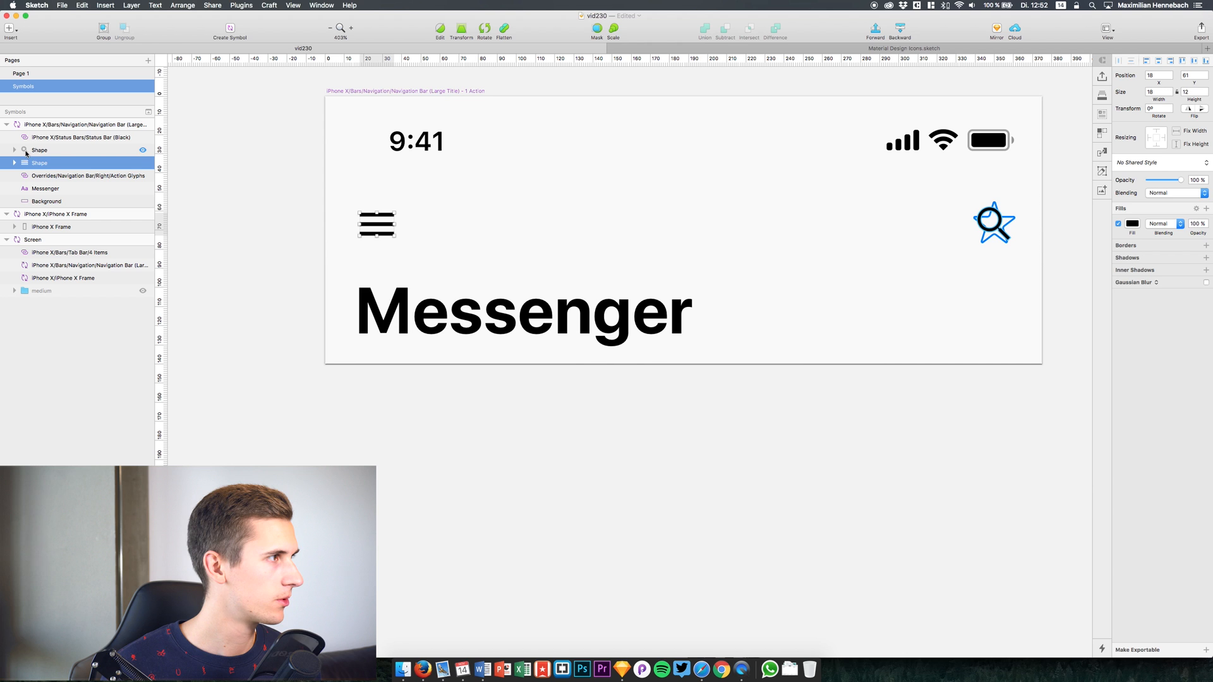
- Hide the star's Action Glyphs layer and set the fill of the menu and search icons to light blue 40BCE8
click(142, 178)
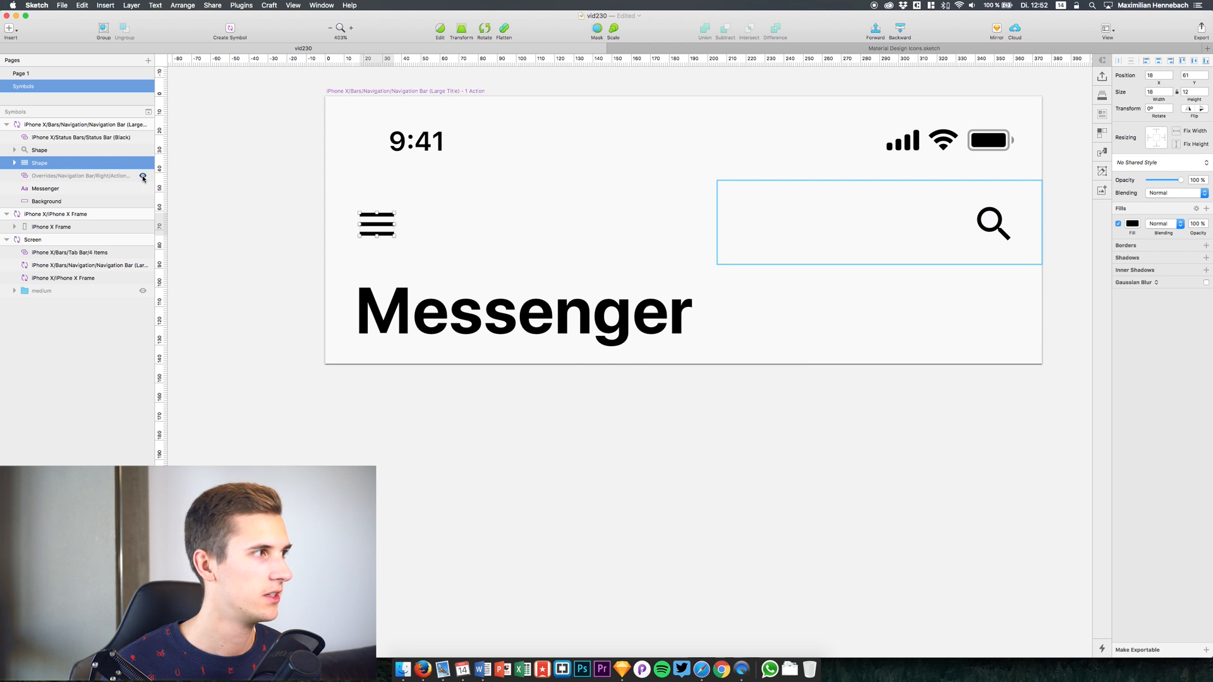
click(87, 151)
shift+click(76, 160)
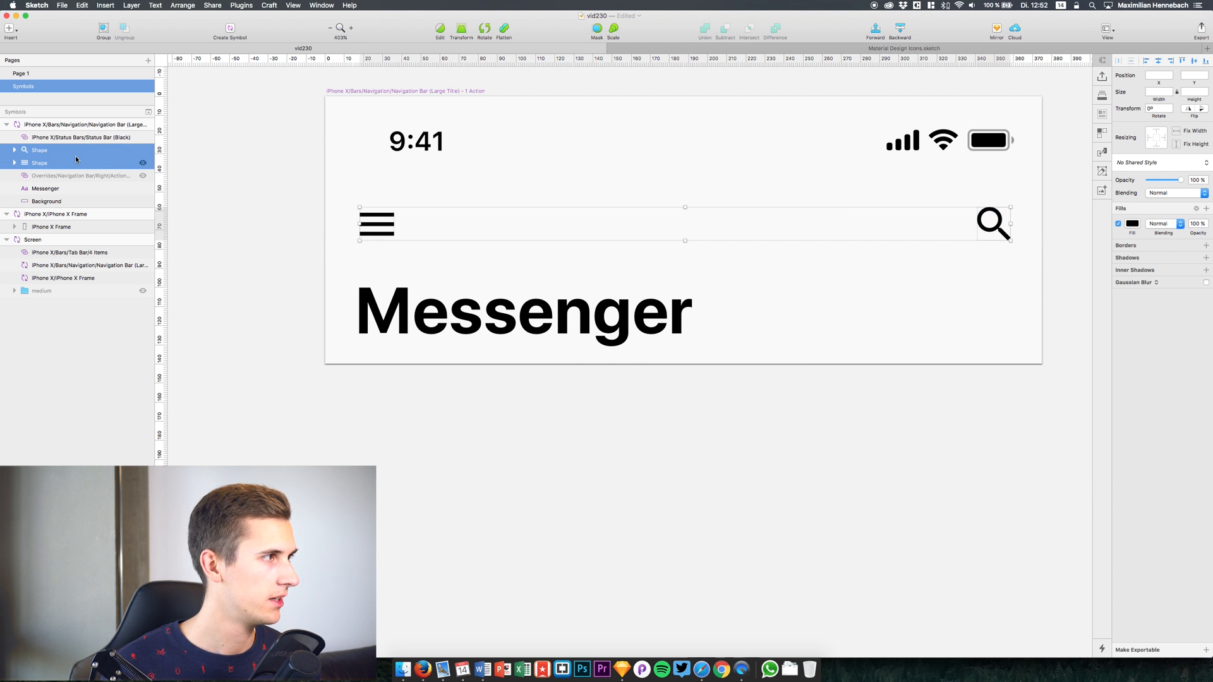
click(1131, 224)
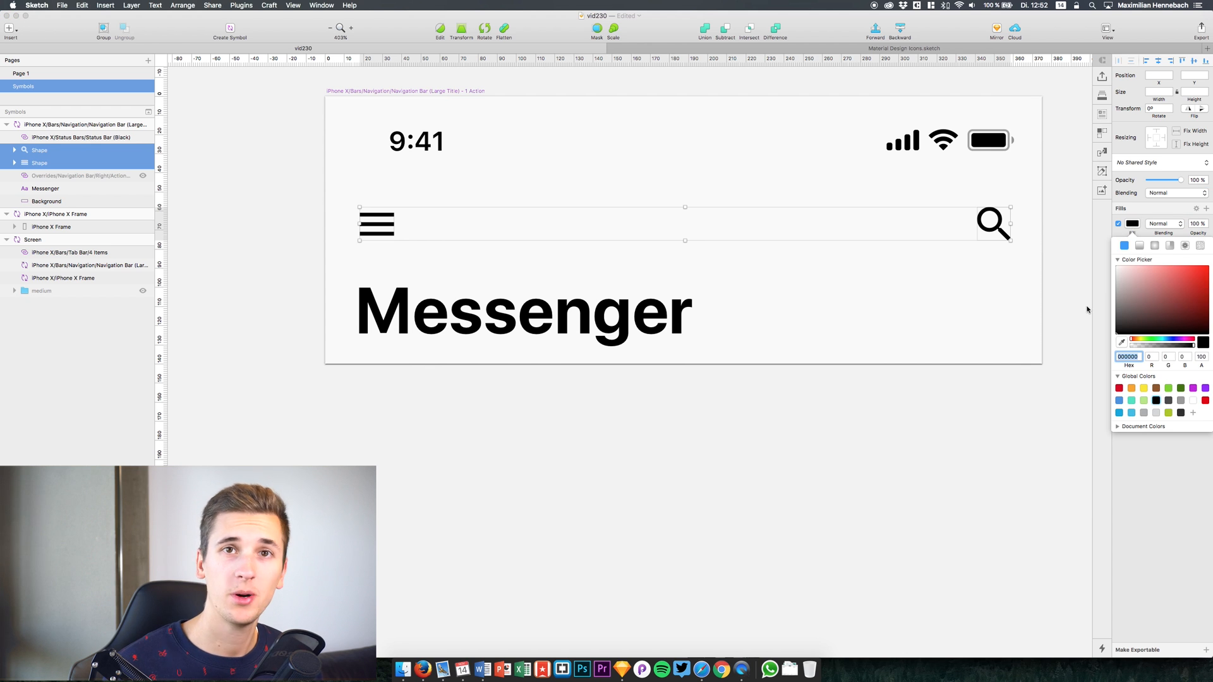
click(1130, 413)
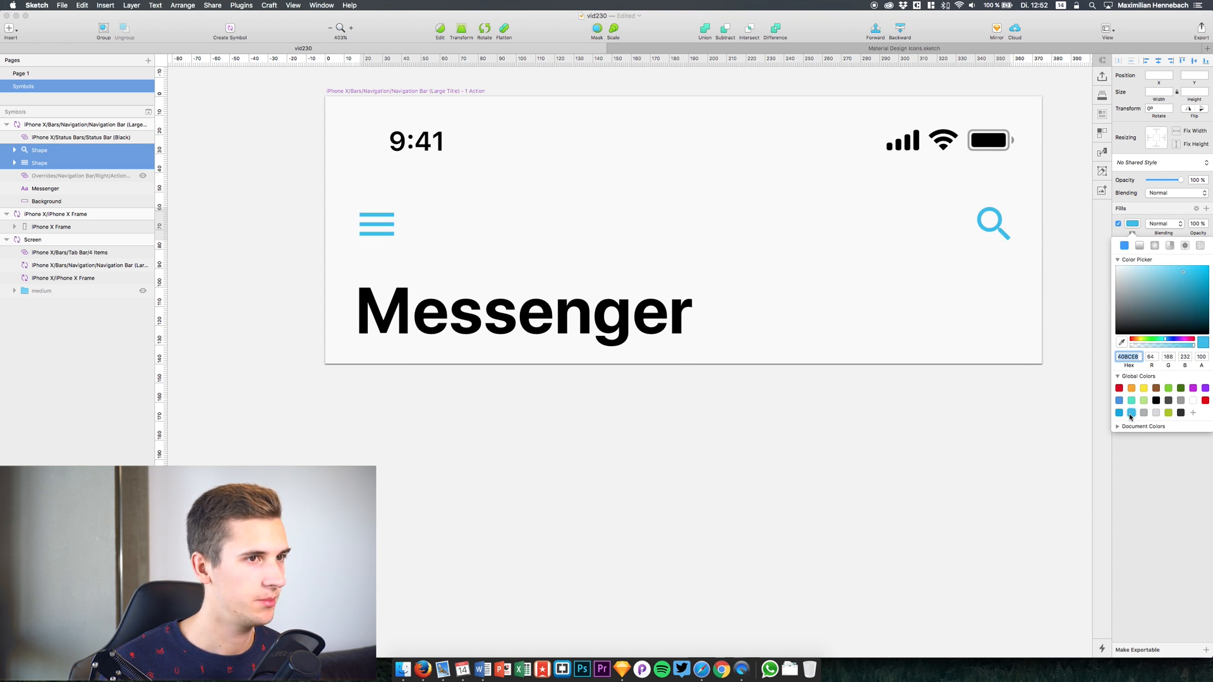
click(963, 496)
click(992, 443)
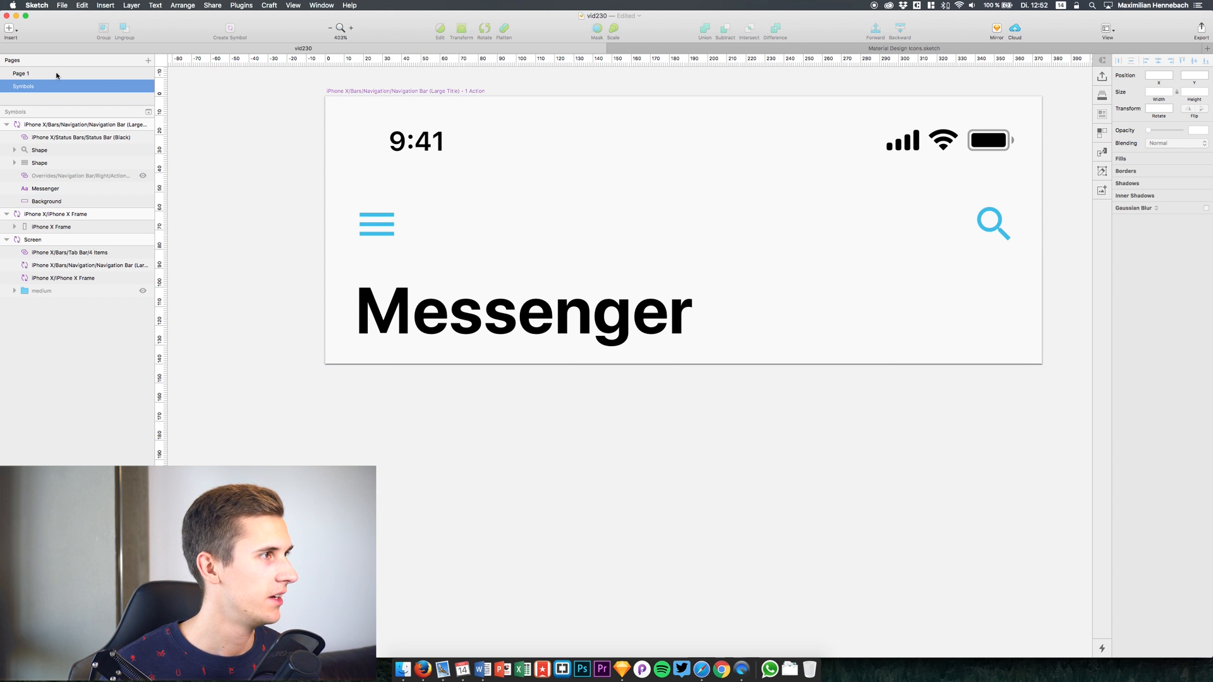
- Hide the canvas rulers and check the new icons on the Screen symbol
scroll(327, 158, down, 5)
scroll(327, 158, left, 8)
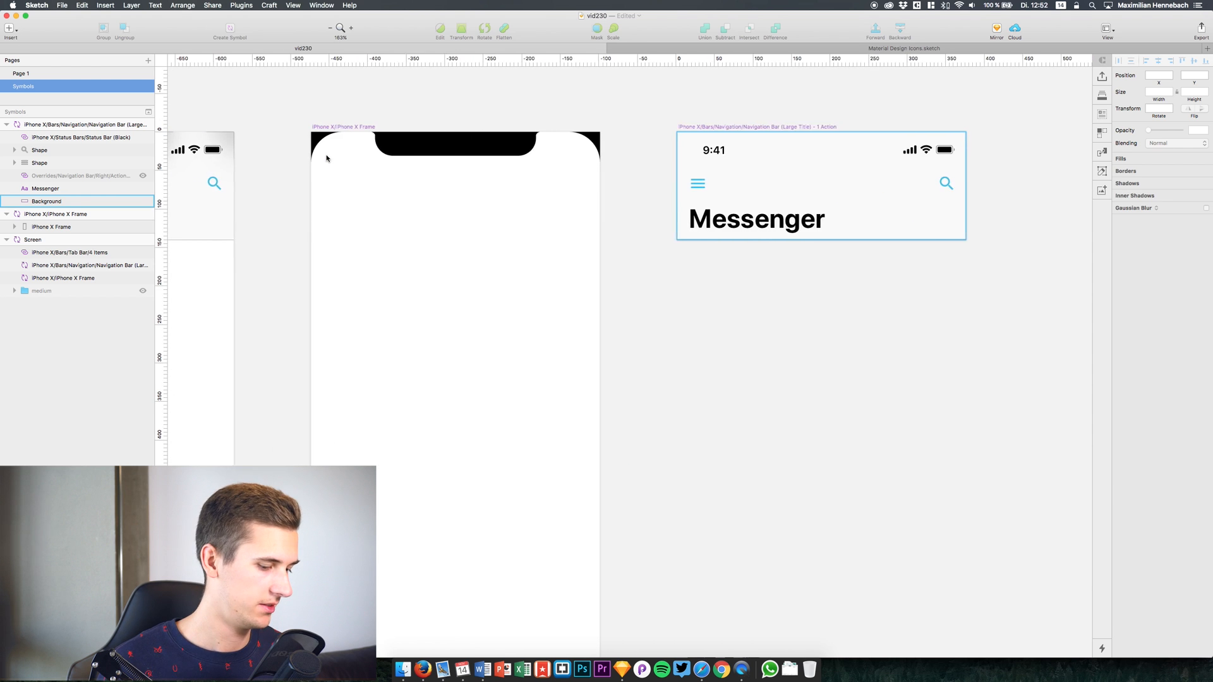
key(ctrl+r)
scroll(327, 158, left, 10)
scroll(327, 158, down, 1)
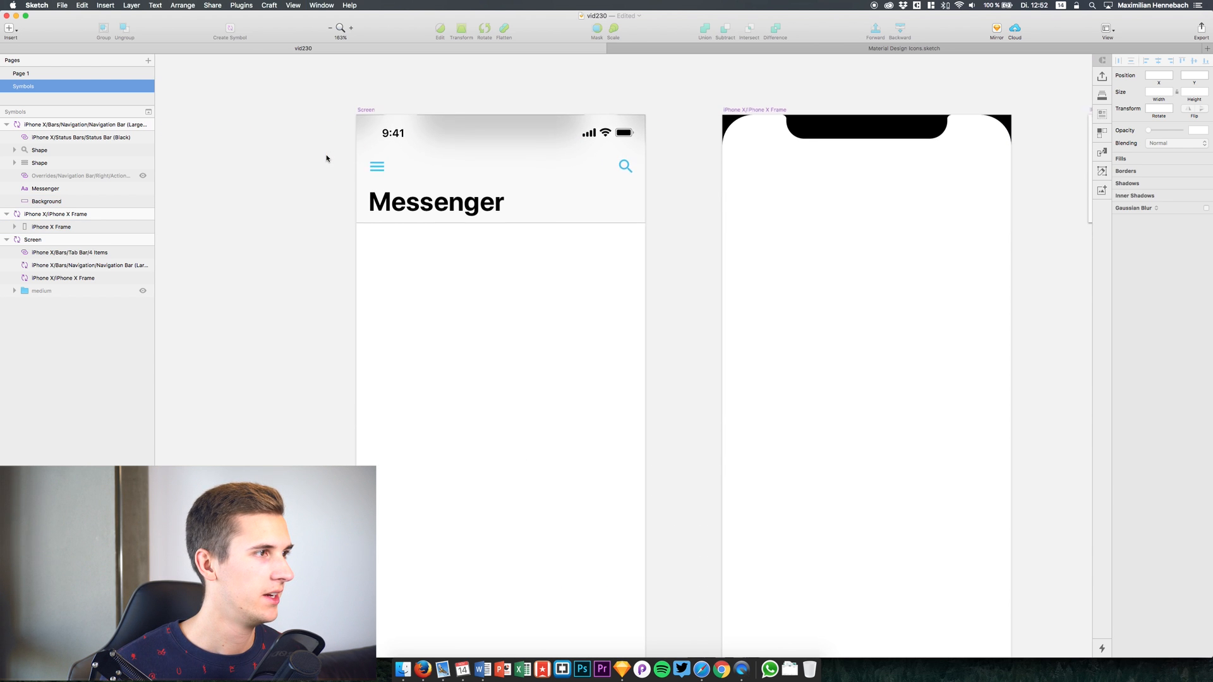
scroll(327, 158, down, 3)
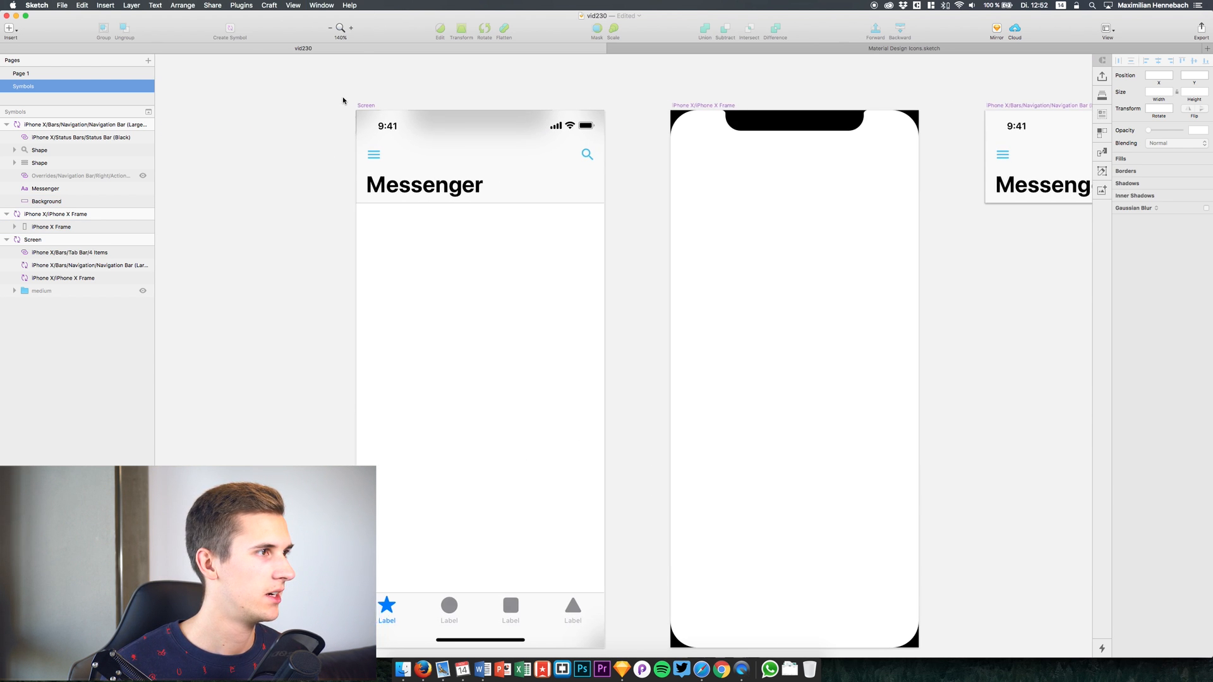
- Preview the iPhone X Frame above the other layers of the Screen symbol, and return it beneath the navigation bar
scroll(343, 100, left, 3)
scroll(343, 100, left, 2)
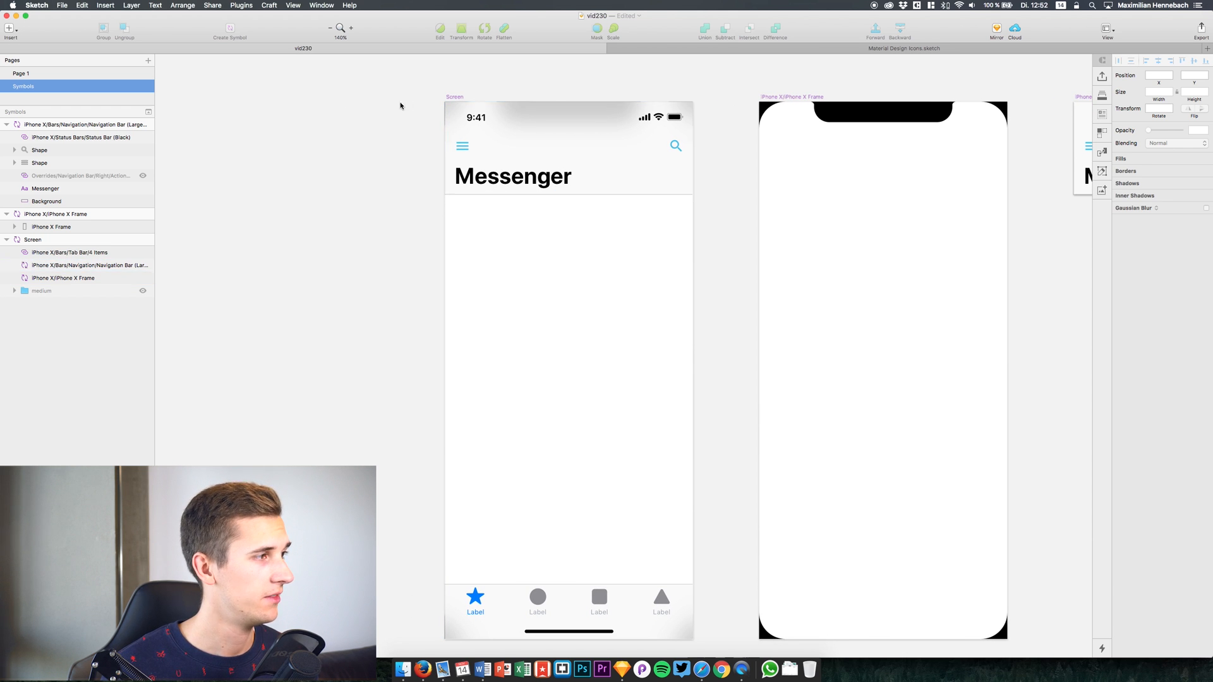
drag(68, 276, 75, 251)
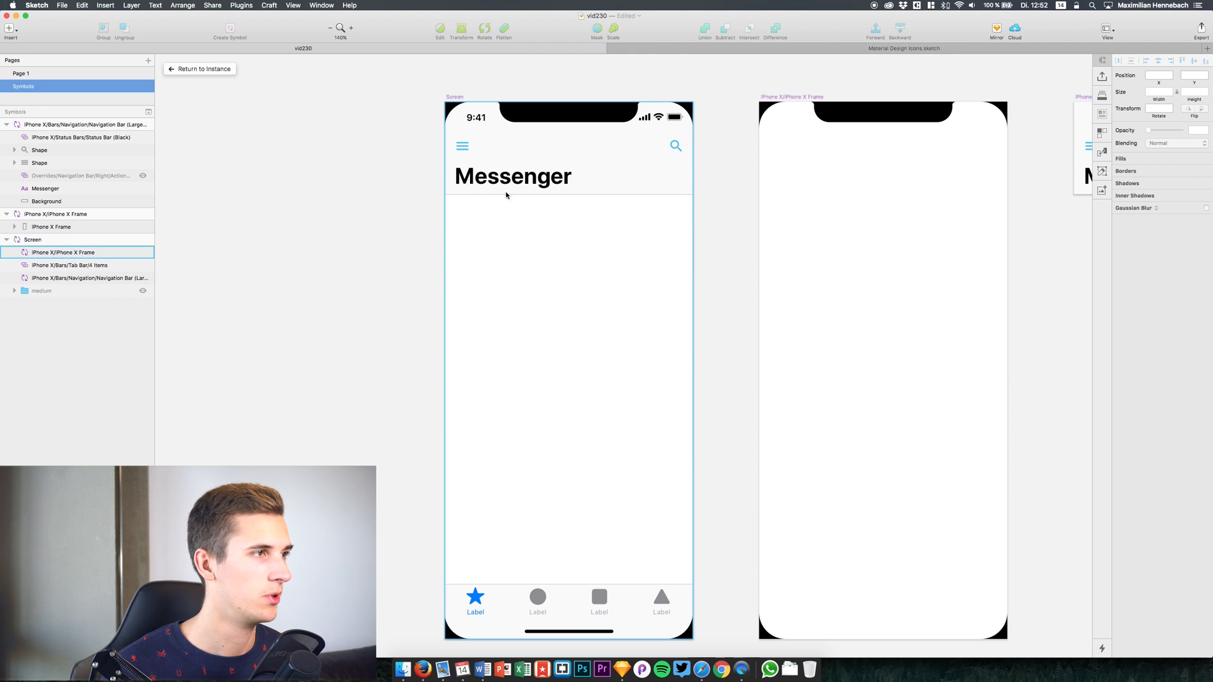
scroll(474, 299, down, 3)
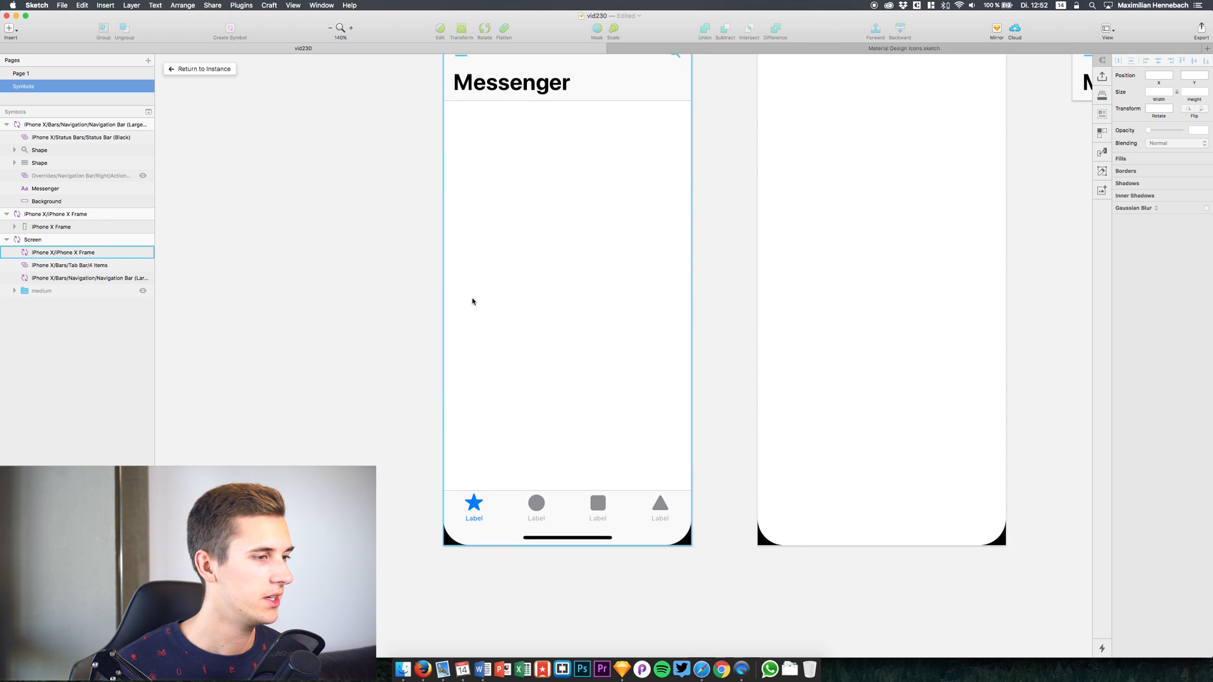
scroll(473, 442, down, 2)
scroll(474, 461, up, 3)
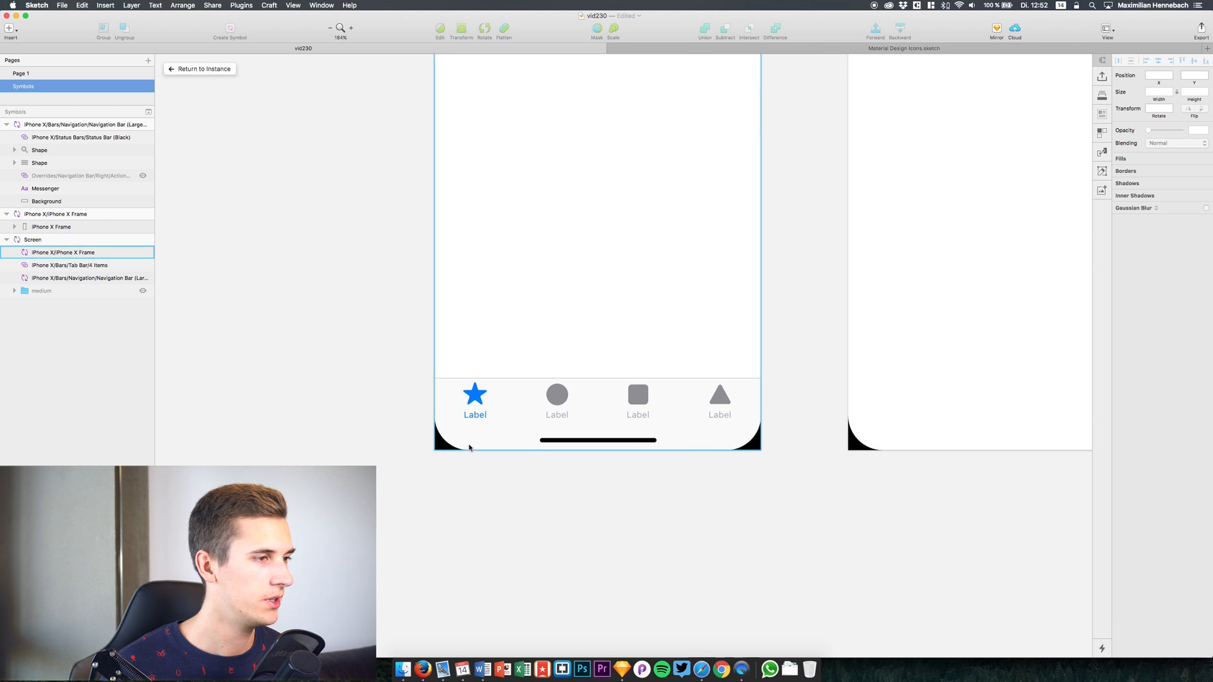
click(514, 409)
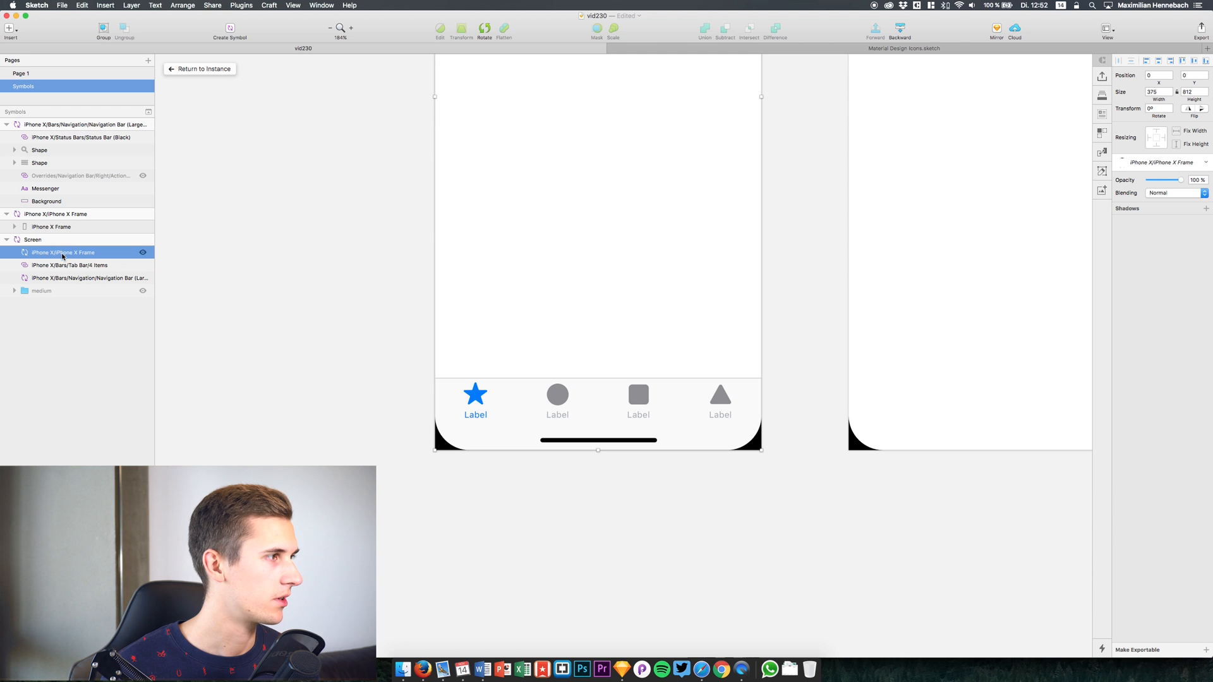
drag(63, 256, 61, 282)
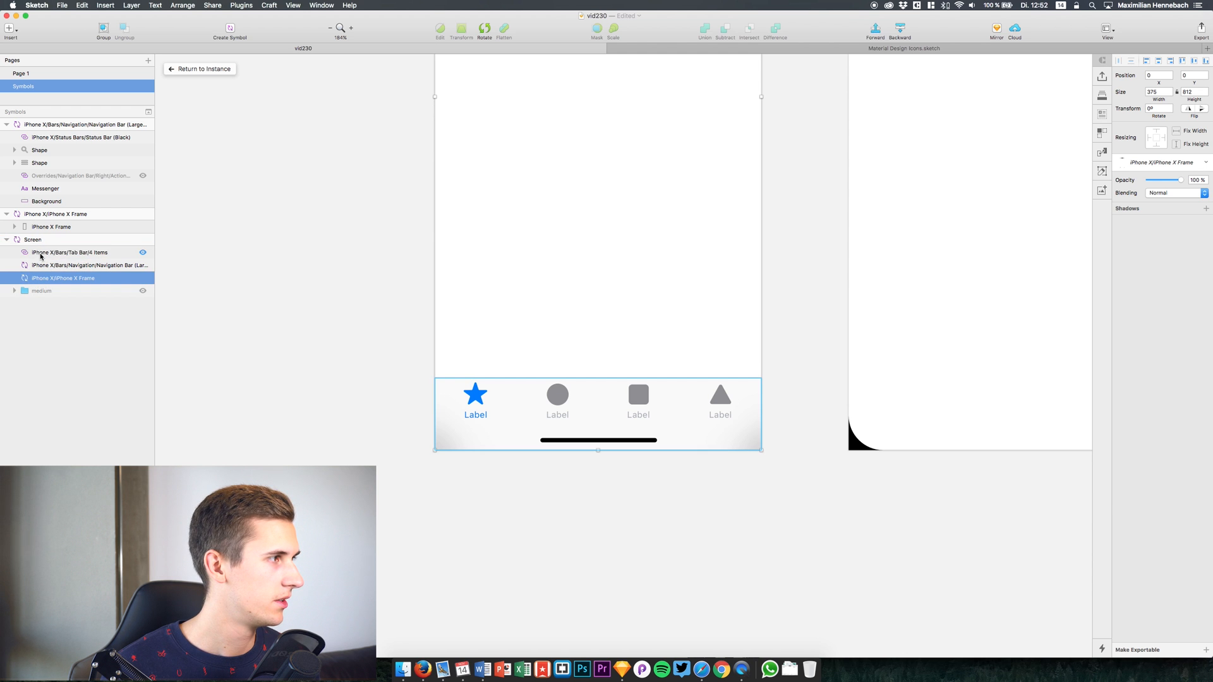
- Open the Tab Bar/4 Items symbol for editing by unlinking it from the iOS UI Design library
click(41, 254)
double_click(507, 416)
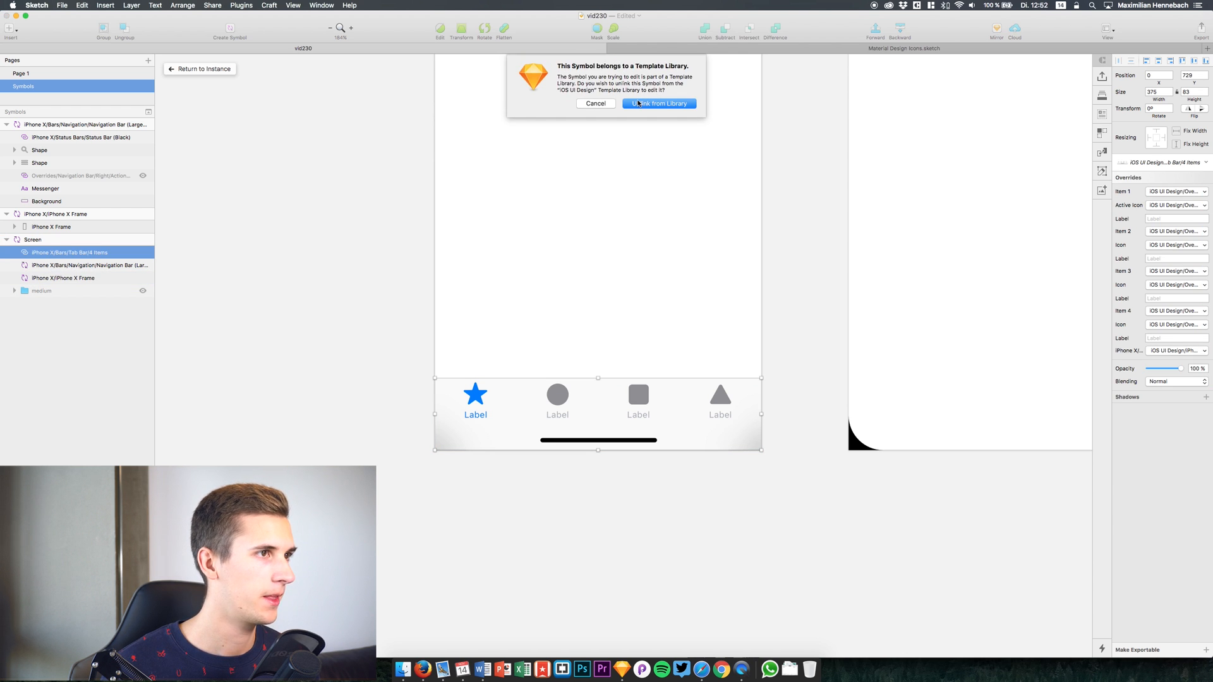
click(638, 102)
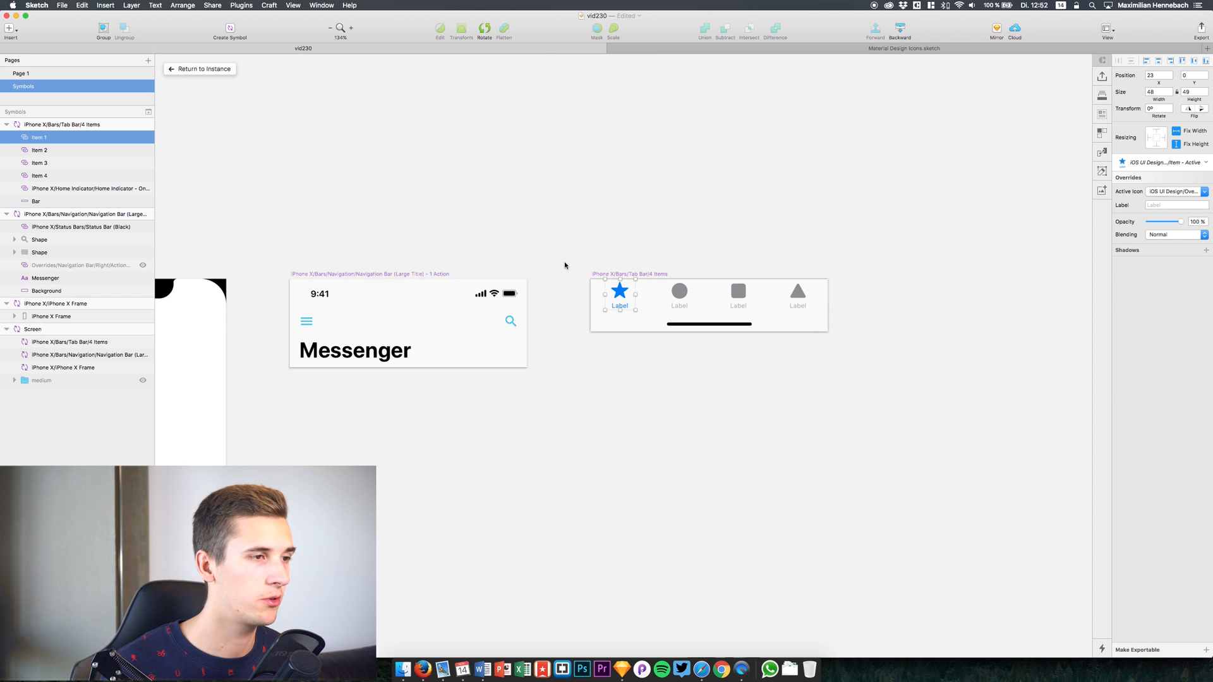
scroll(661, 251, up, 3)
scroll(661, 252, right, 2)
scroll(661, 251, down, 2)
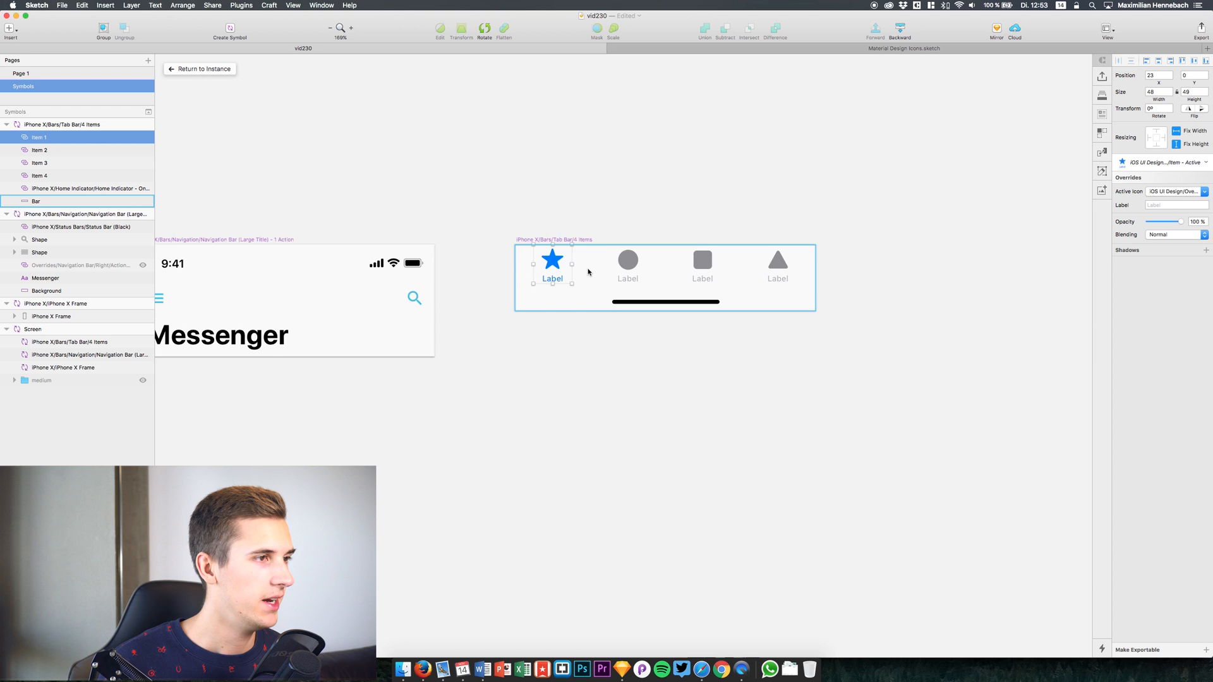
scroll(588, 271, up, 5)
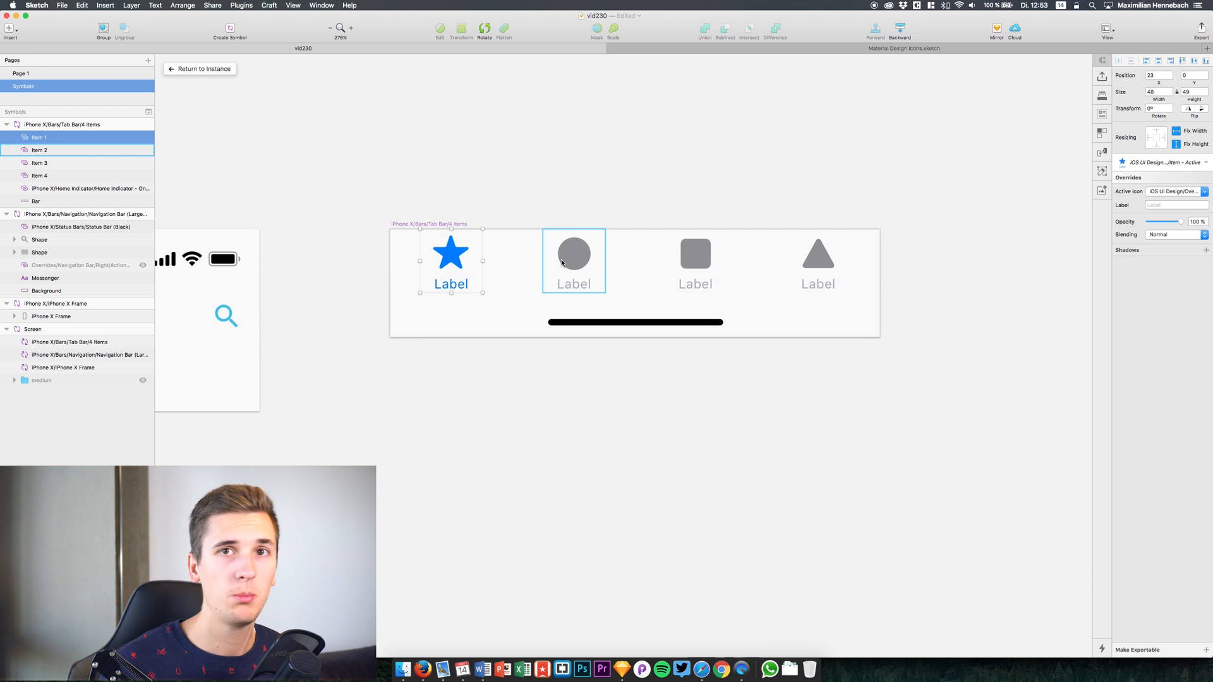
- Look through the icon categories in Material Design Icons.sketch for suitable tab bar icons
click(681, 49)
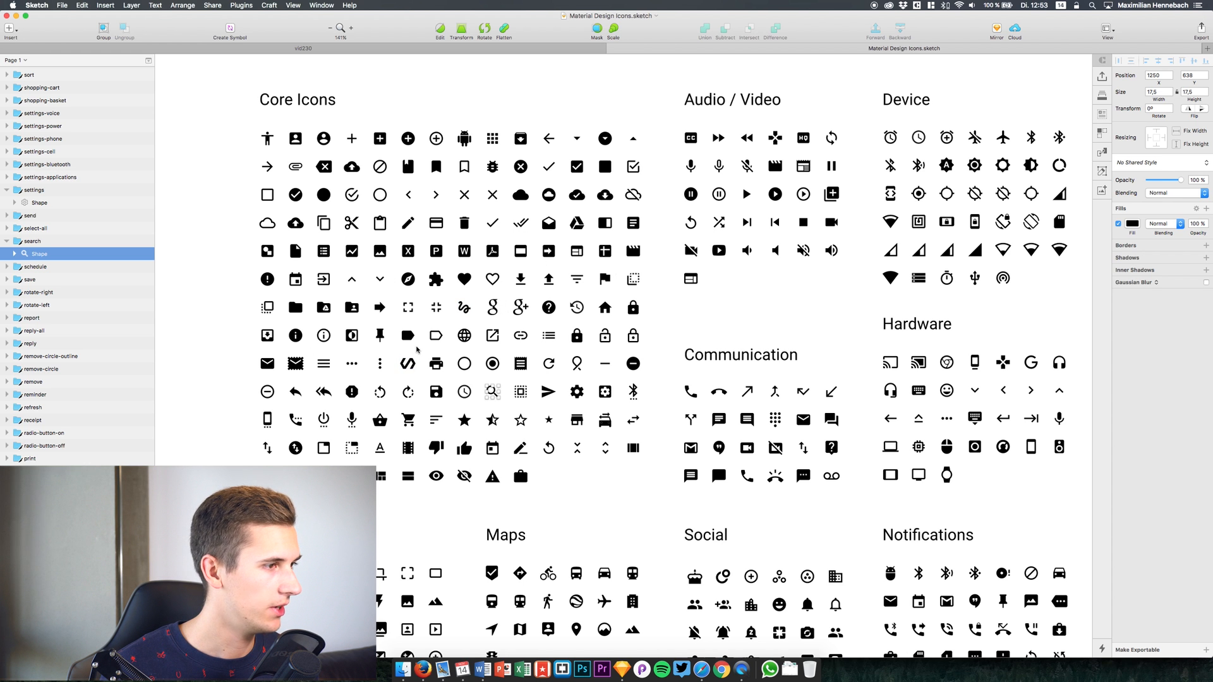
scroll(478, 446, down, 5)
scroll(455, 442, up, 4)
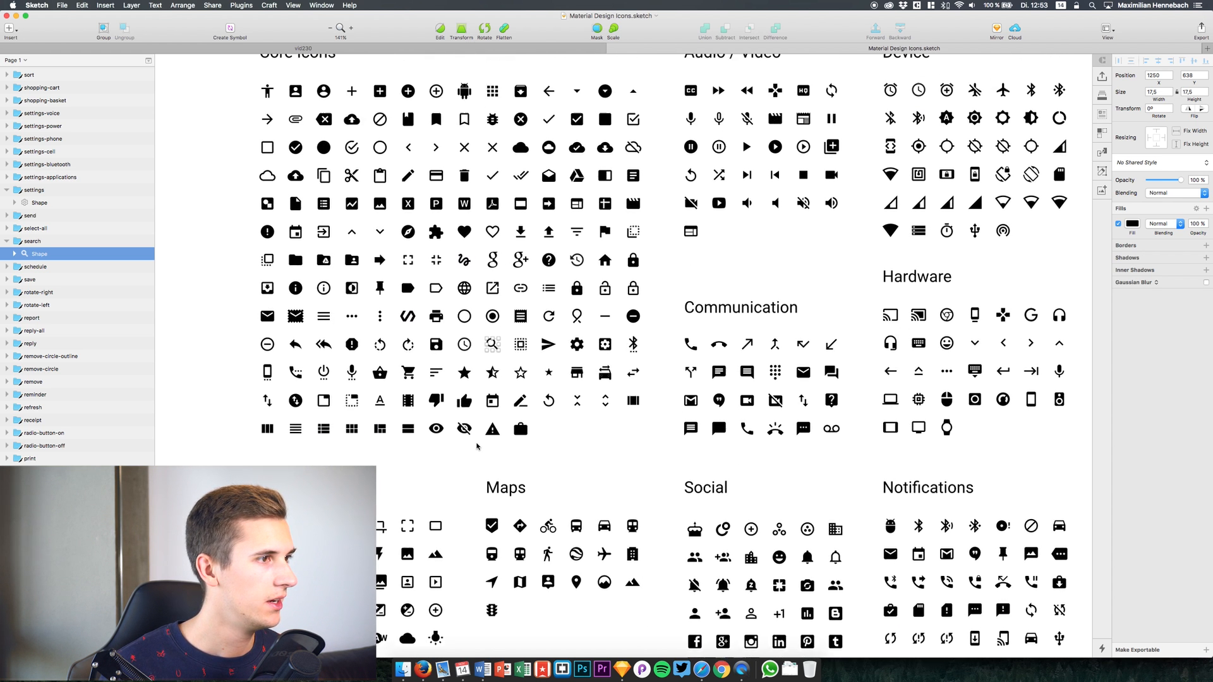
scroll(726, 297, right, 3)
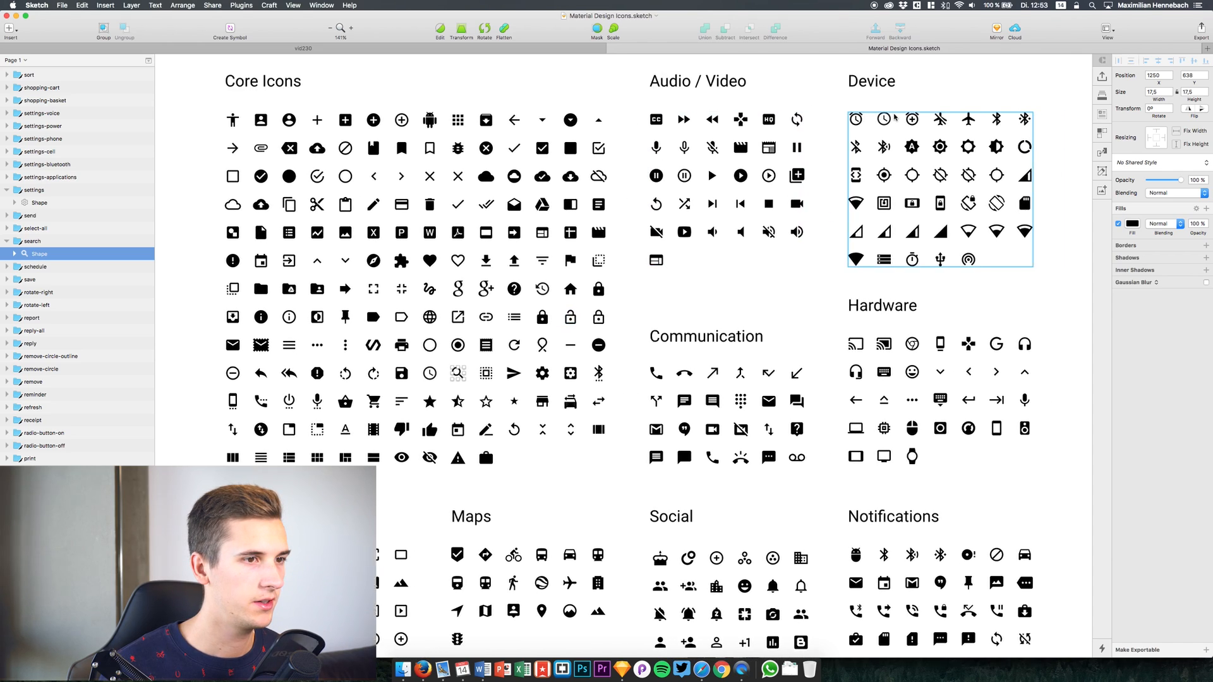
scroll(850, 284, down, 6)
scroll(840, 316, left, 6)
scroll(829, 362, right, 3)
scroll(512, 301, up, 5)
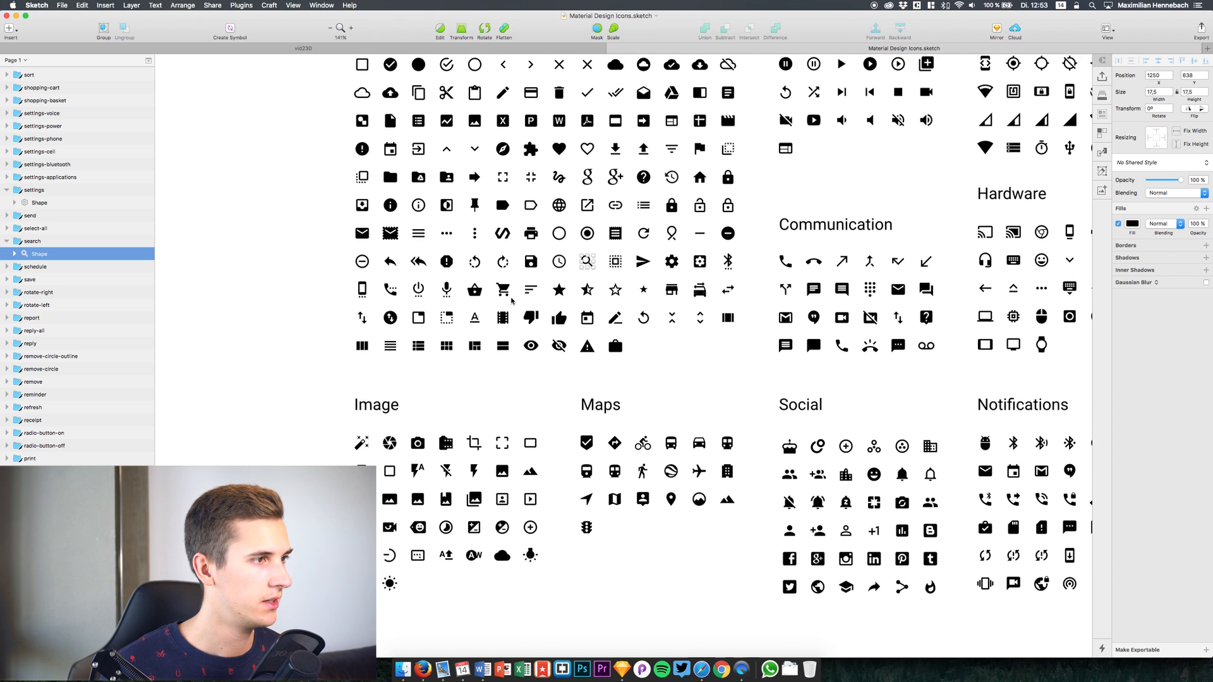
scroll(703, 363, up, 3)
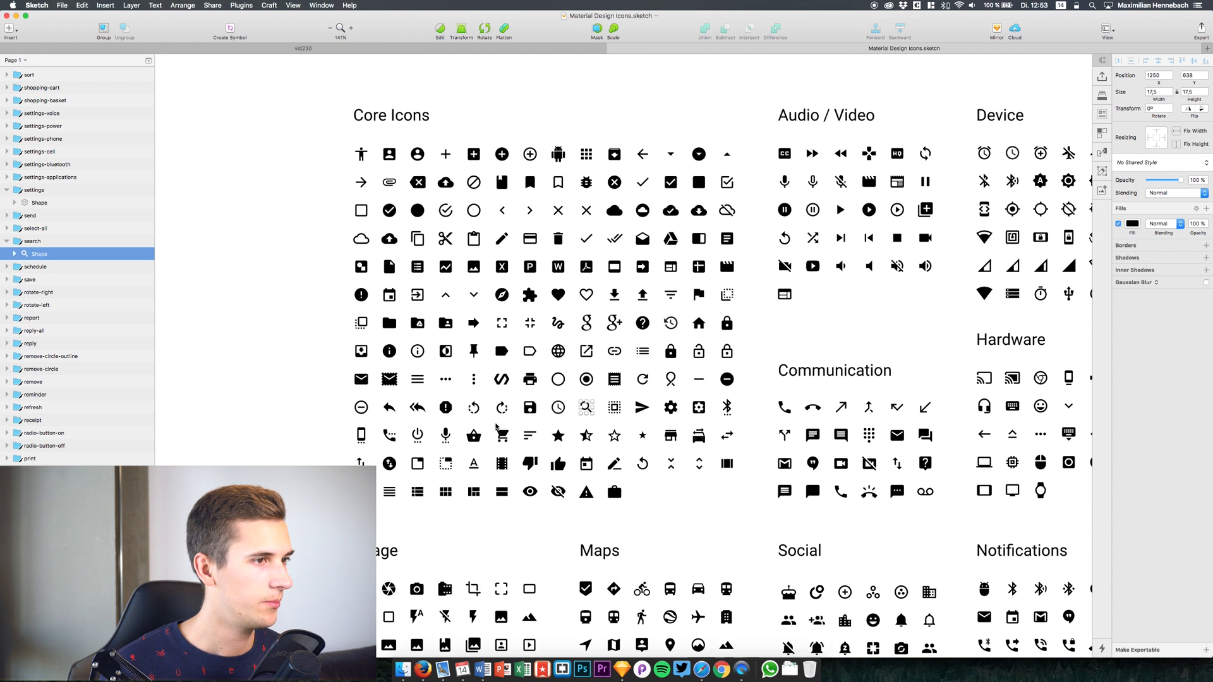
- Copy the home icon's shape from the Core Icons into the Tab Bar/4 Items symbol of vid230
click(699, 330)
scroll(35, 441, down, 5)
double_click(31, 466)
click(39, 479)
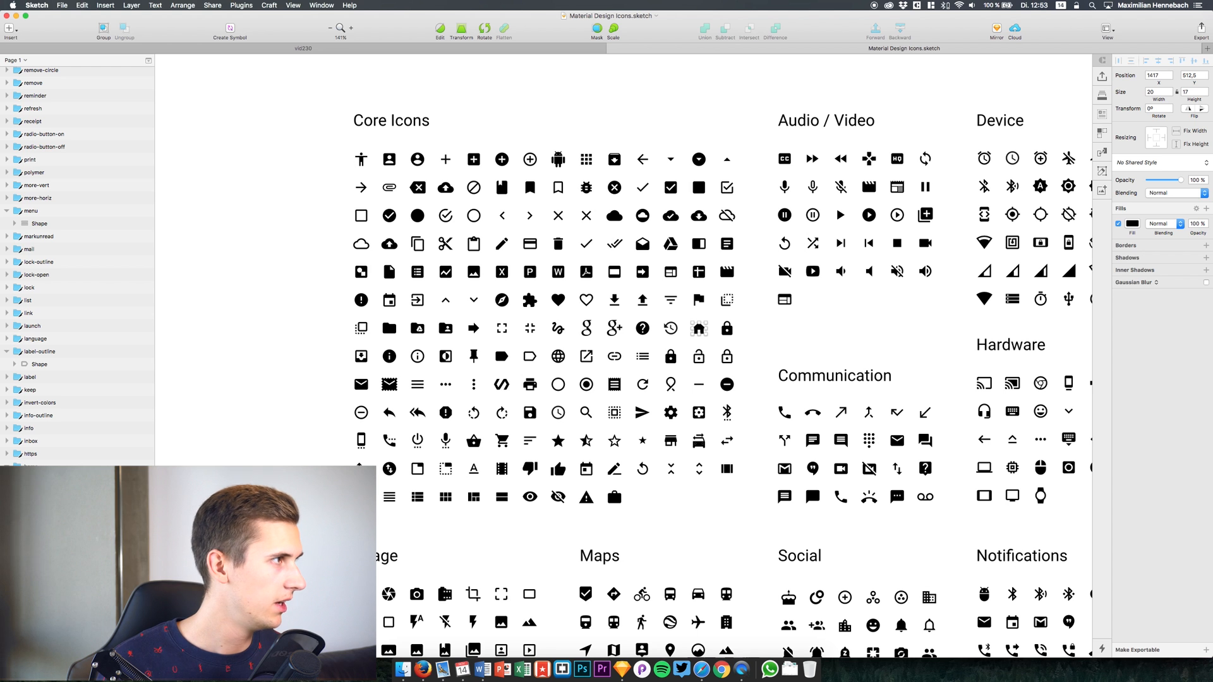
click(337, 49)
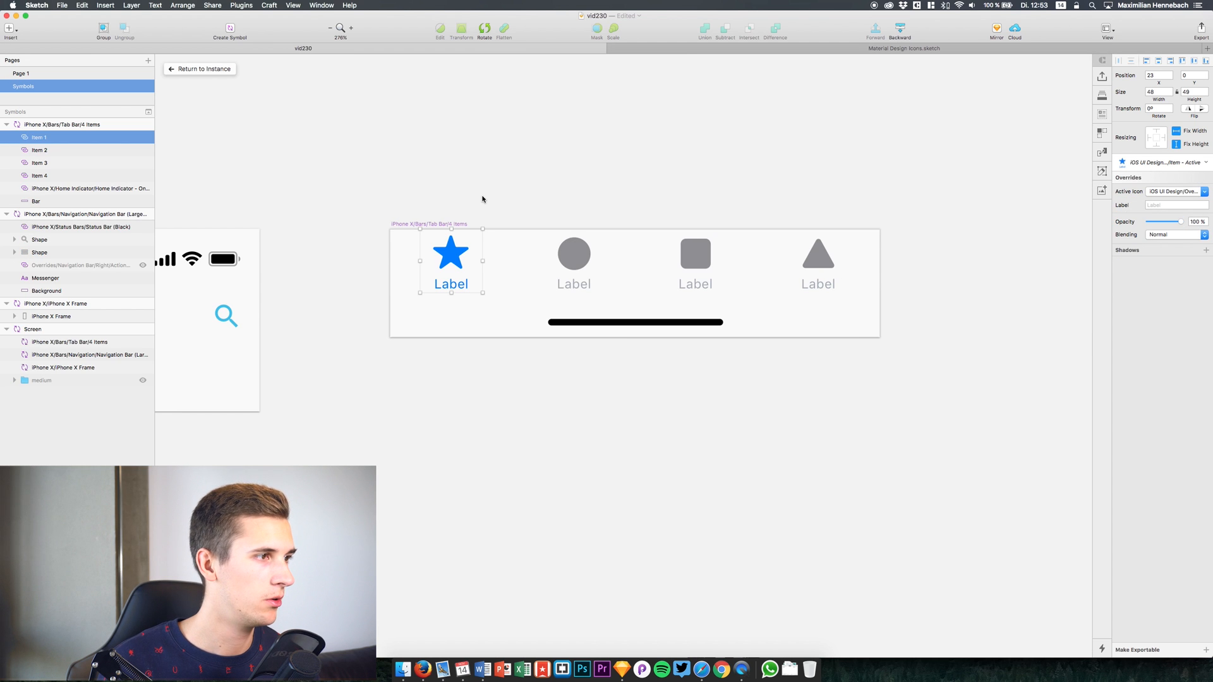
key(super+v)
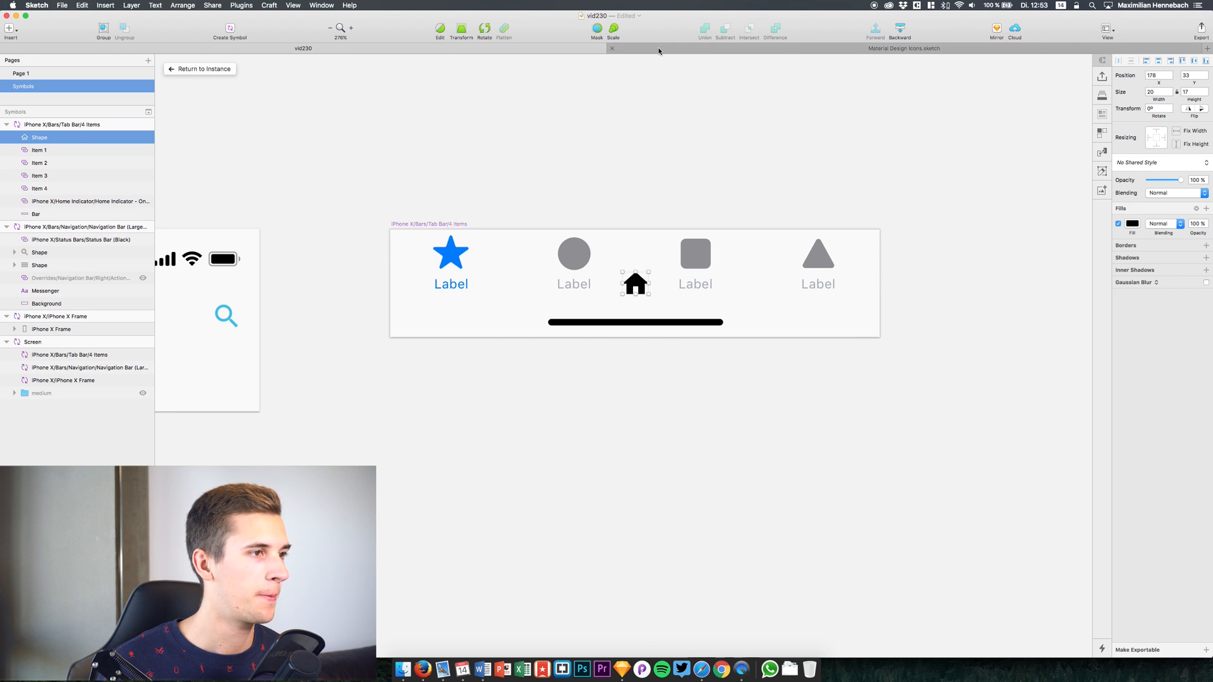
- Copy the circled person icon's shape from the Material Design Icons file into the Tab Bar/4 Items symbol
click(659, 50)
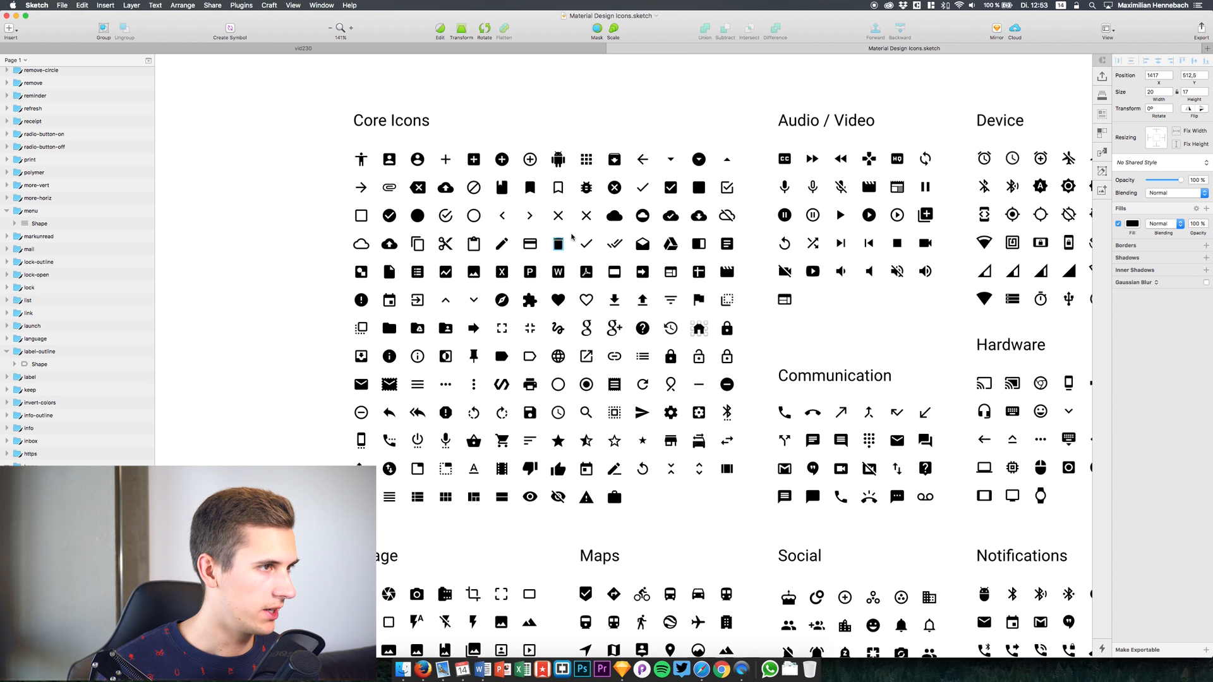
click(394, 161)
double_click(417, 158)
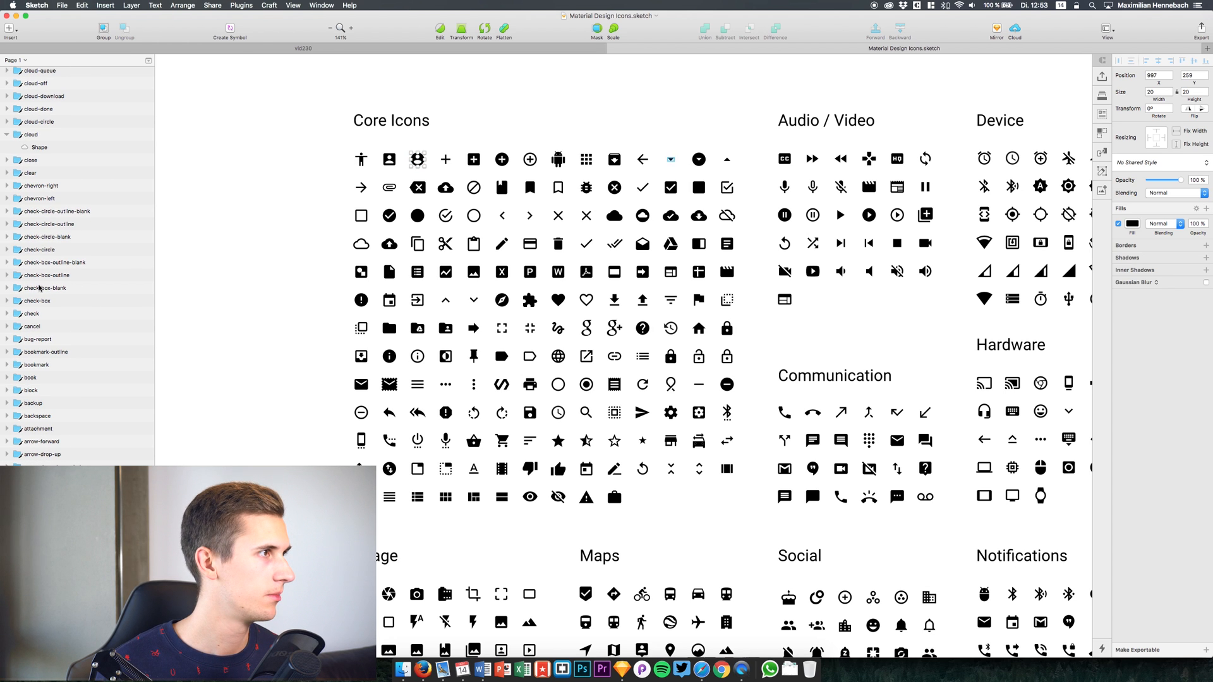
click(268, 47)
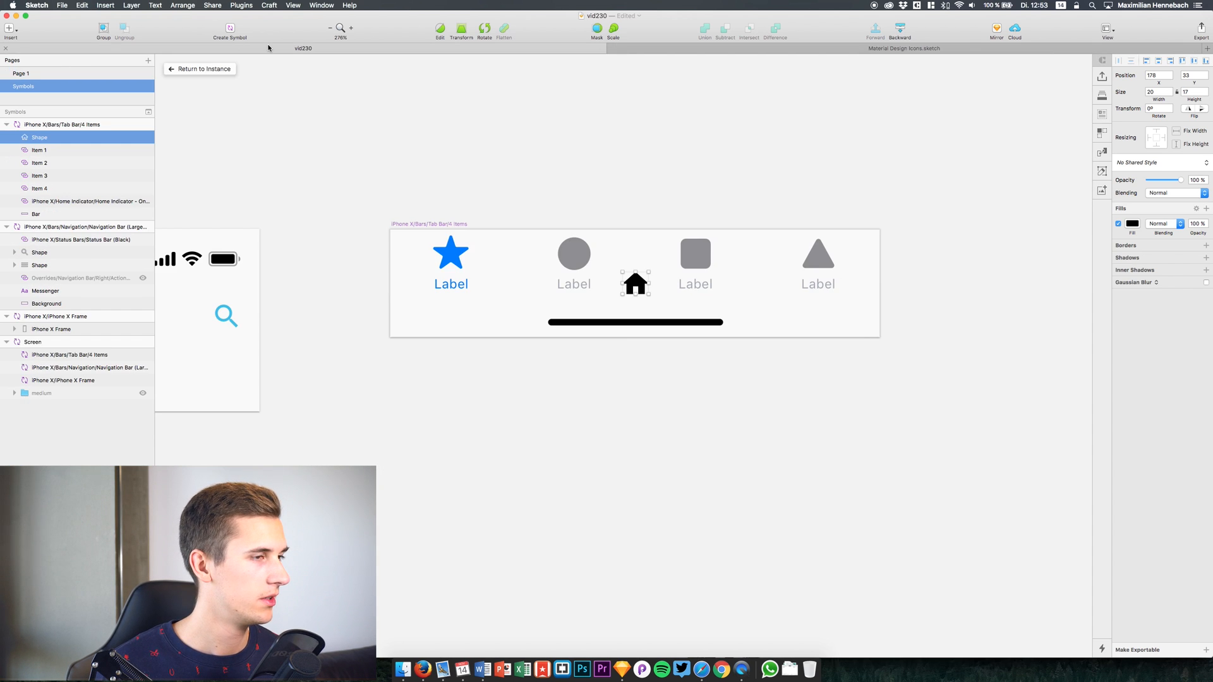
key(super+shift+v)
- Copy the filled heart shape from the favorite icon group into the Tab Bar/4 Items symbol
click(671, 49)
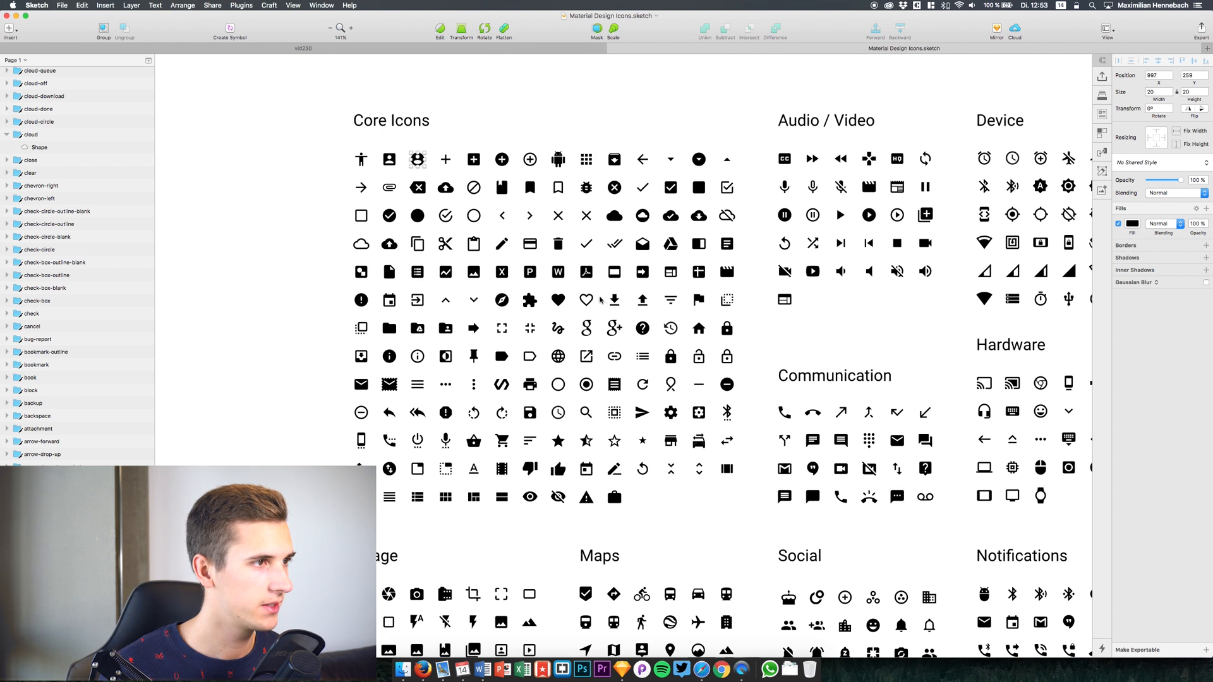
click(559, 302)
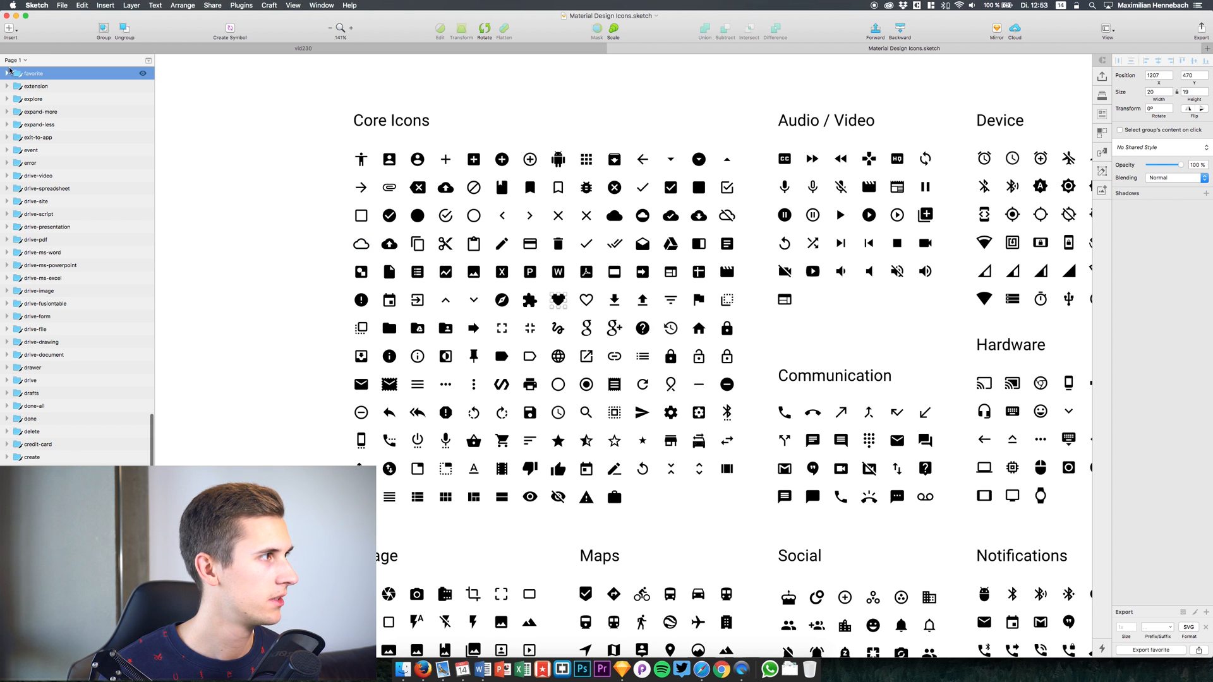
click(7, 73)
click(36, 88)
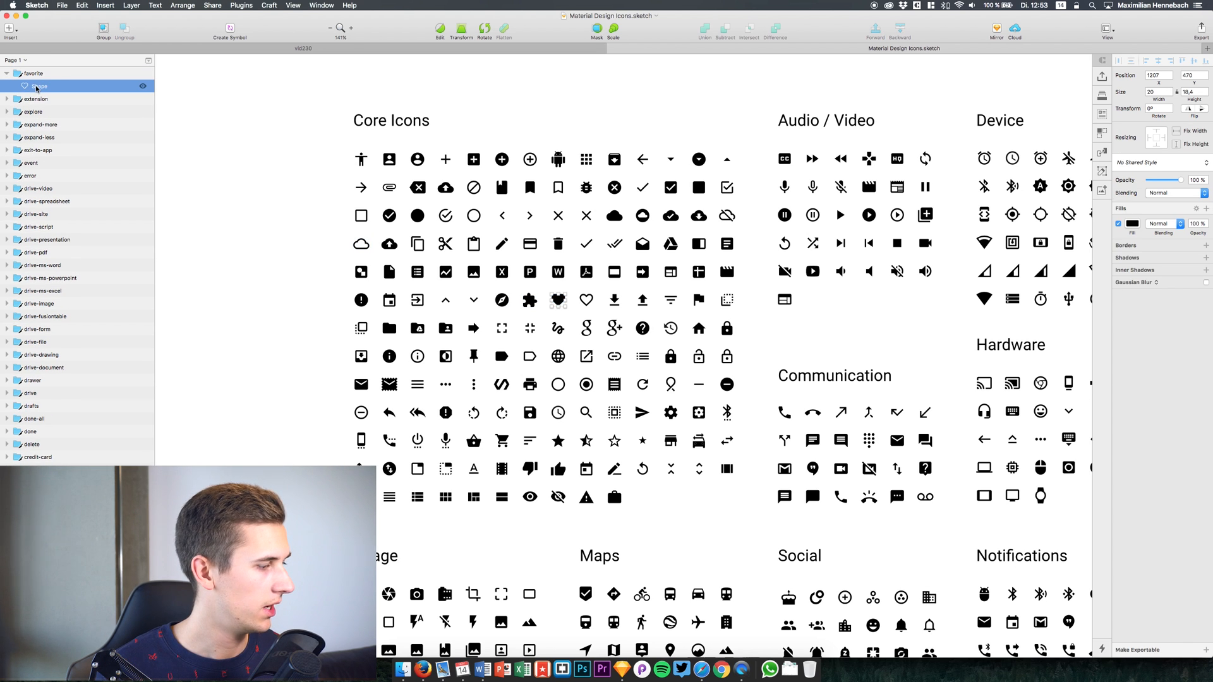
click(379, 49)
key(super+v)
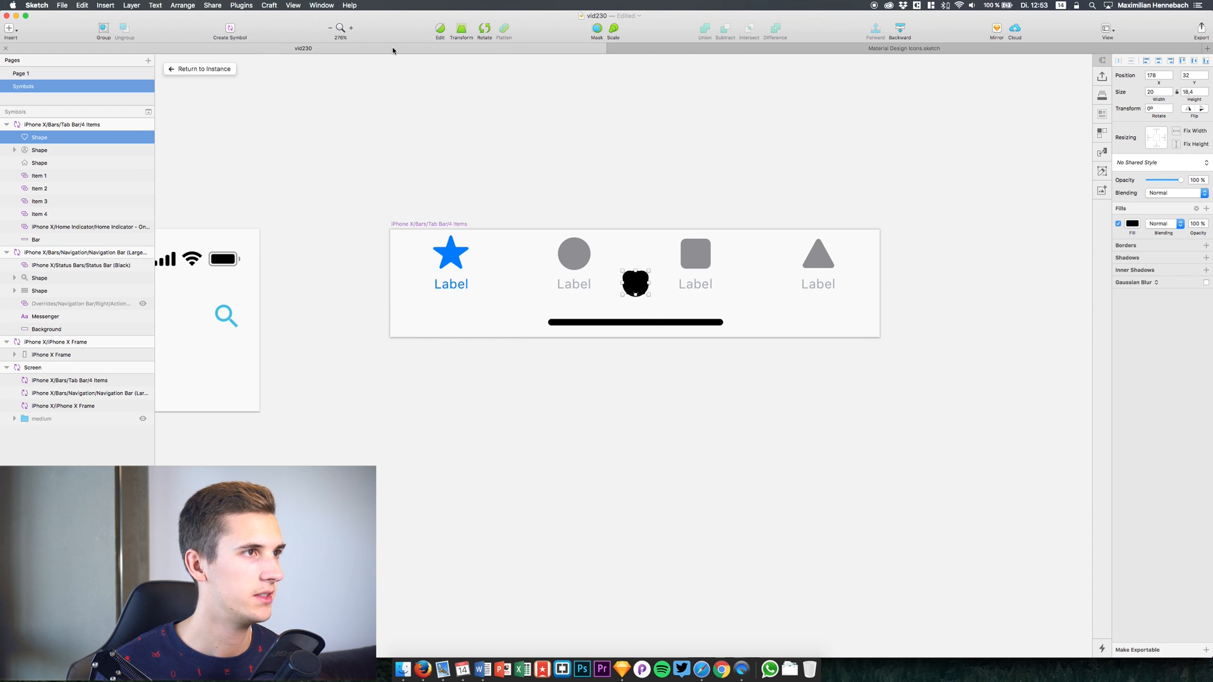
- Copy the gear shape from the settings icon group into the Tab Bar/4 Items symbol
click(833, 50)
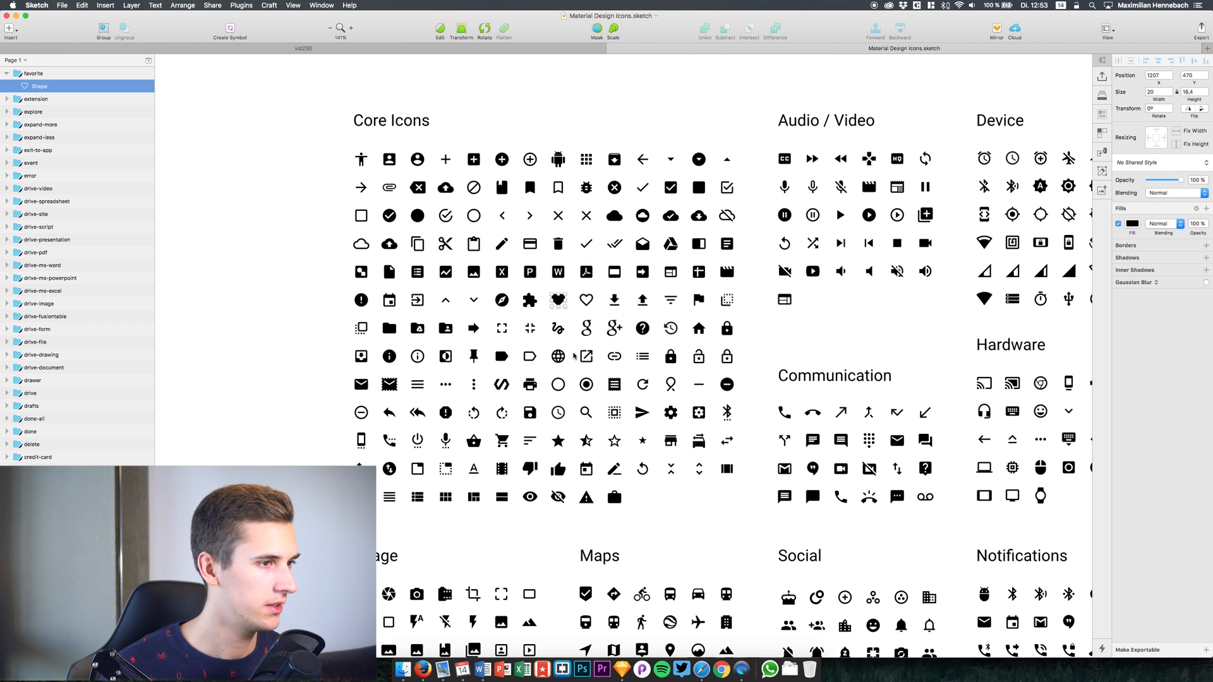
click(669, 413)
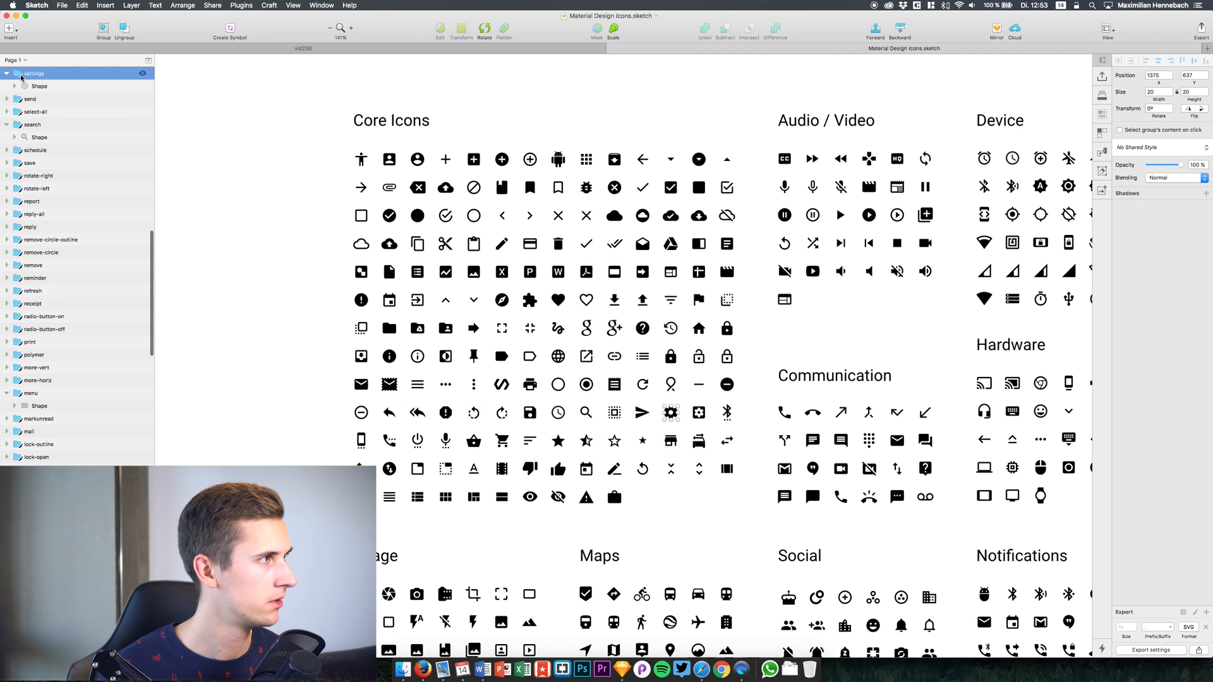
click(35, 86)
click(122, 50)
key(super+v)
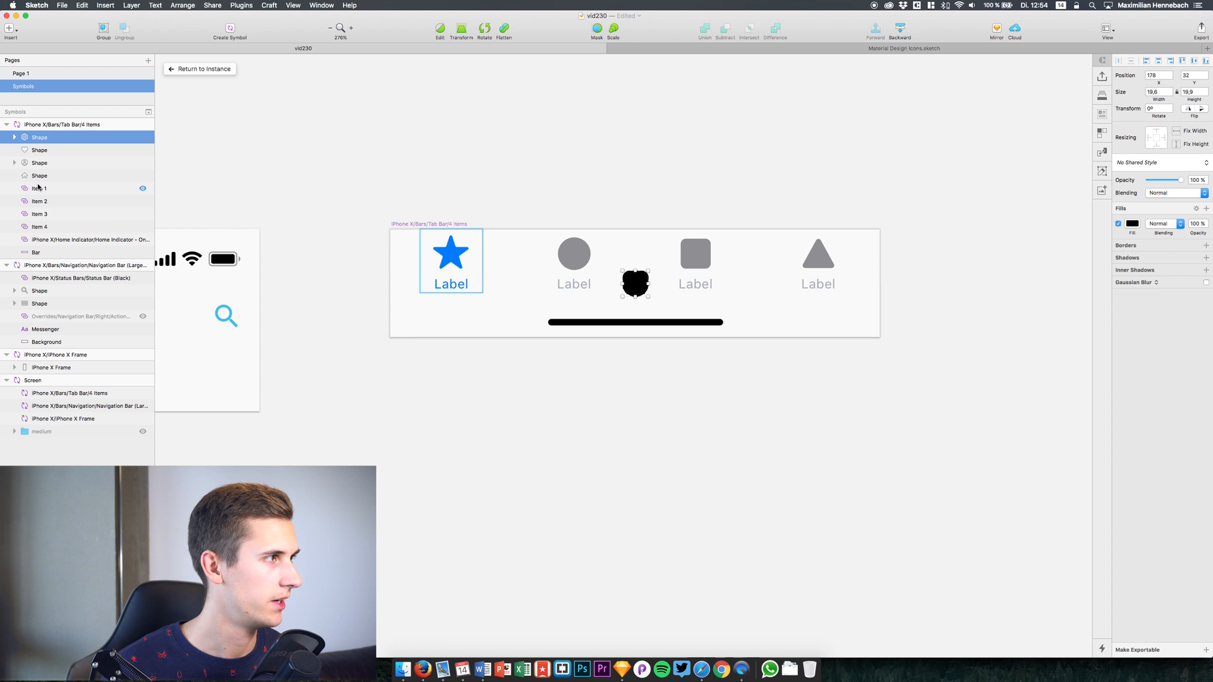
- Select the four pasted icon shapes together and move them over the star of Item 1, at X 37
click(44, 176)
click(39, 137)
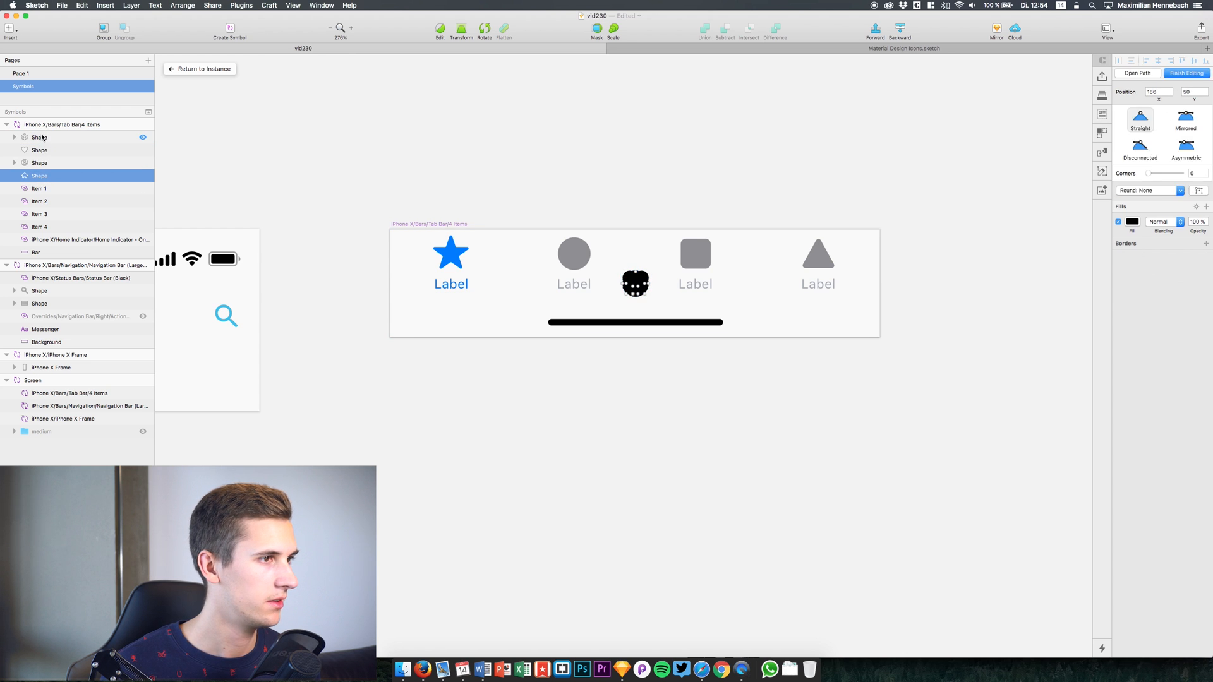
shift+click(44, 178)
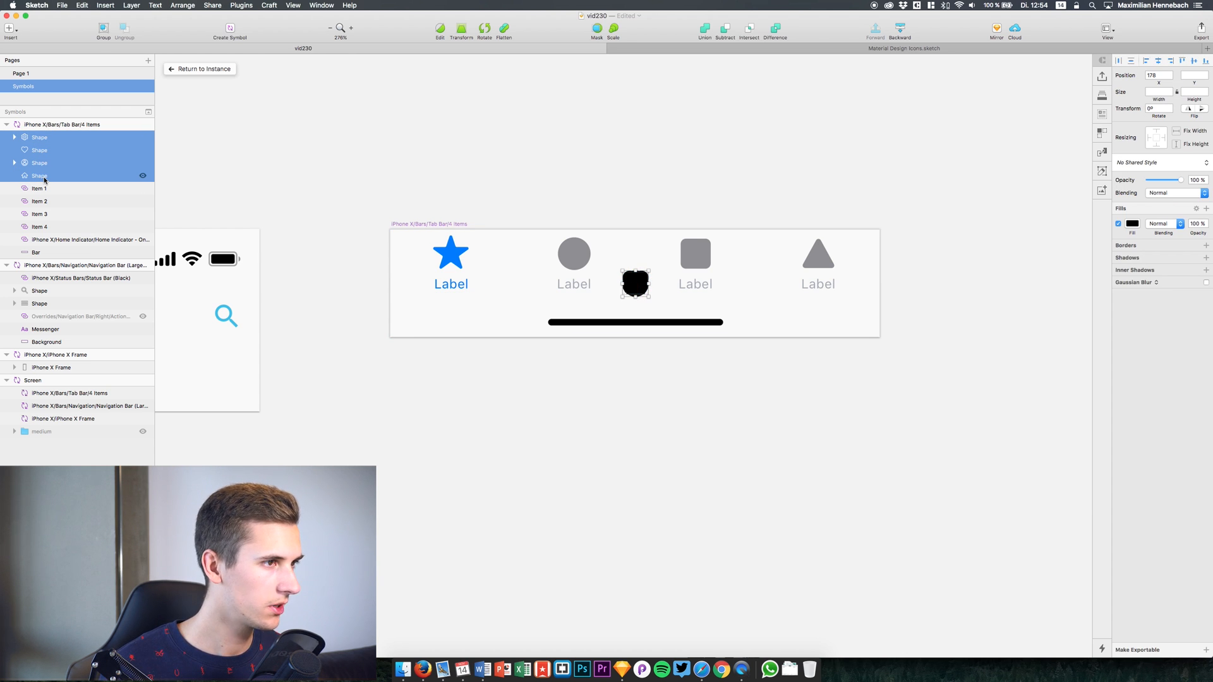
key(shift+Left)
key(shift+Left)
key(shift+Up)
key(shift+Up)
key(shift+Up)
key(shift+Left)
key(shift+Left)
key(shift+Left)
key(shift+Down)
key(shift+Left)
key(shift+Left)
key(shift+Left)
key(shift+Left)
key(shift+Left)
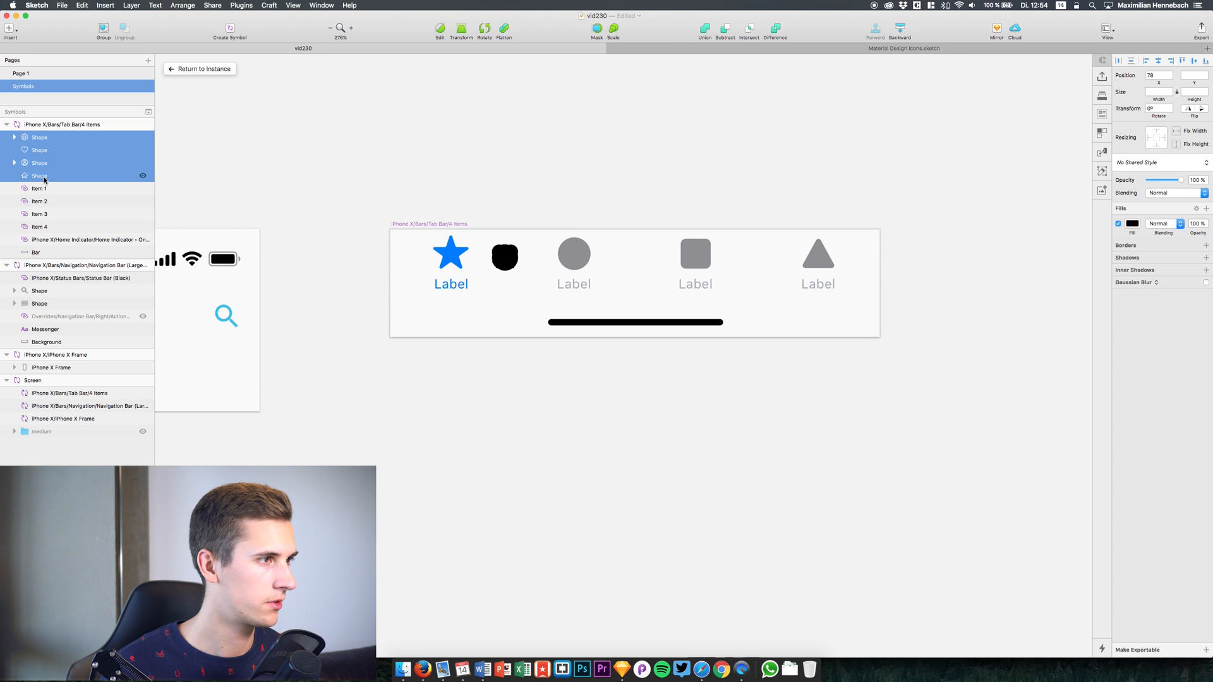
key(shift+Left)
key(shift+Left)
key(shift+Left)
key(shift+Left)
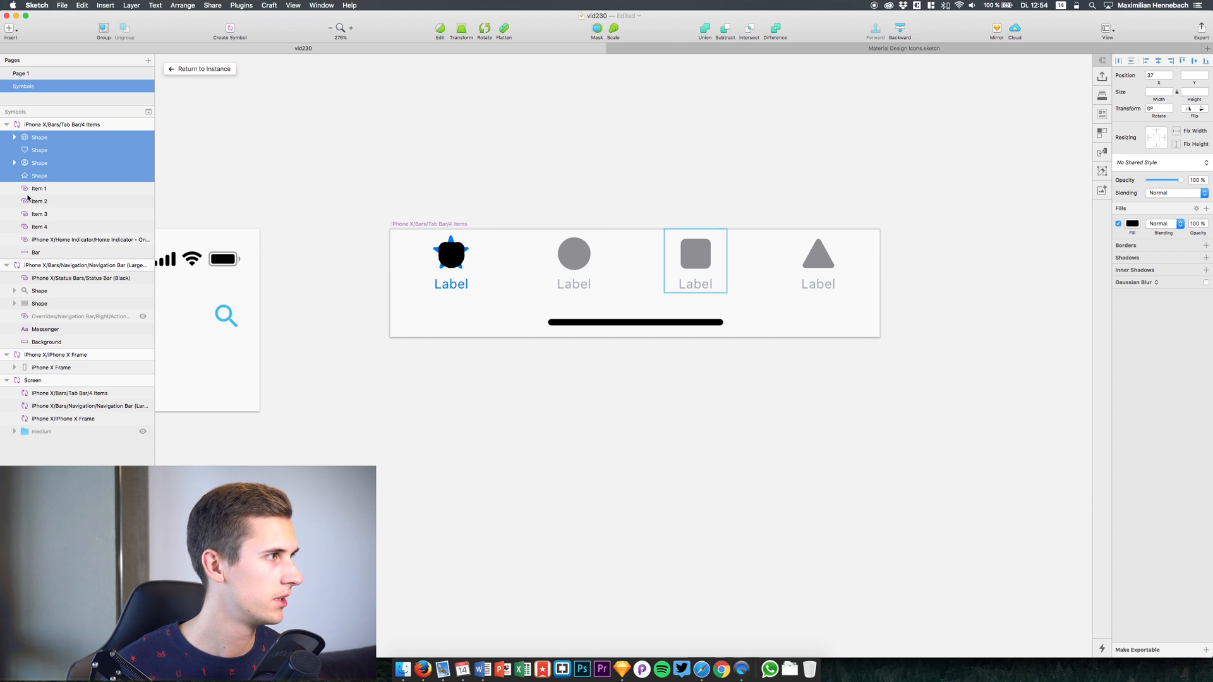
- Move only the home icon to X 33, Y 5, matching the star's upper-left extent
click(40, 176)
scroll(412, 242, up, 5)
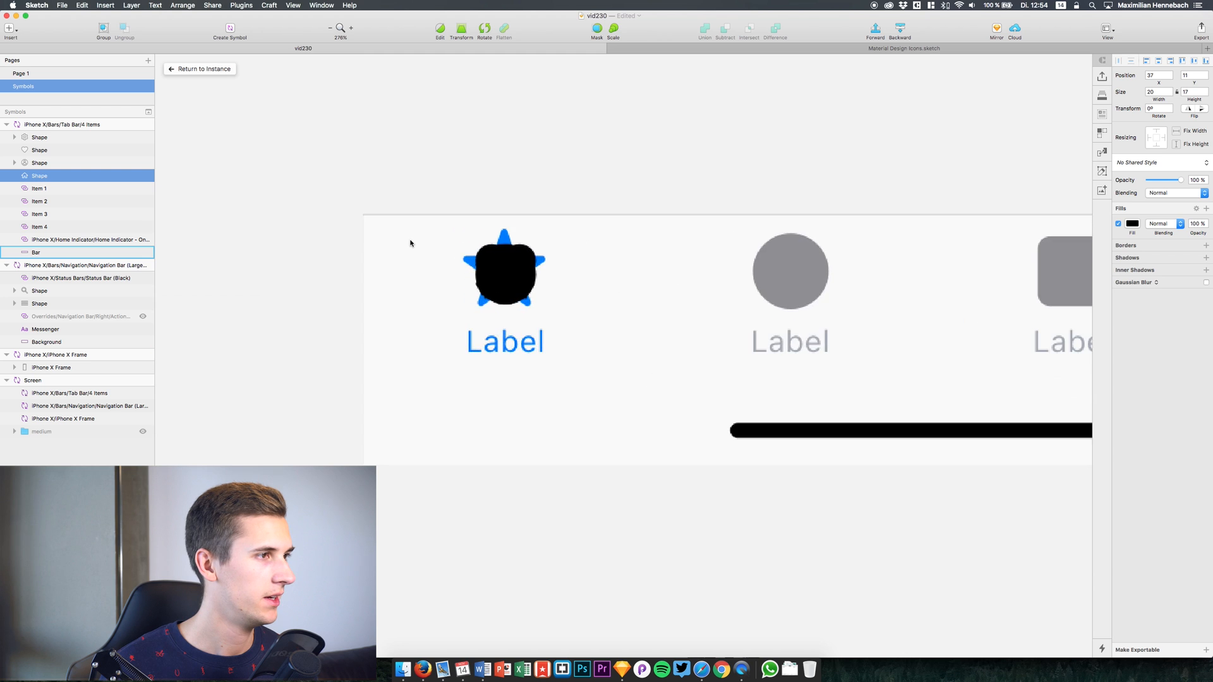
key(Left)
key(Up)
key(Up)
key(Up)
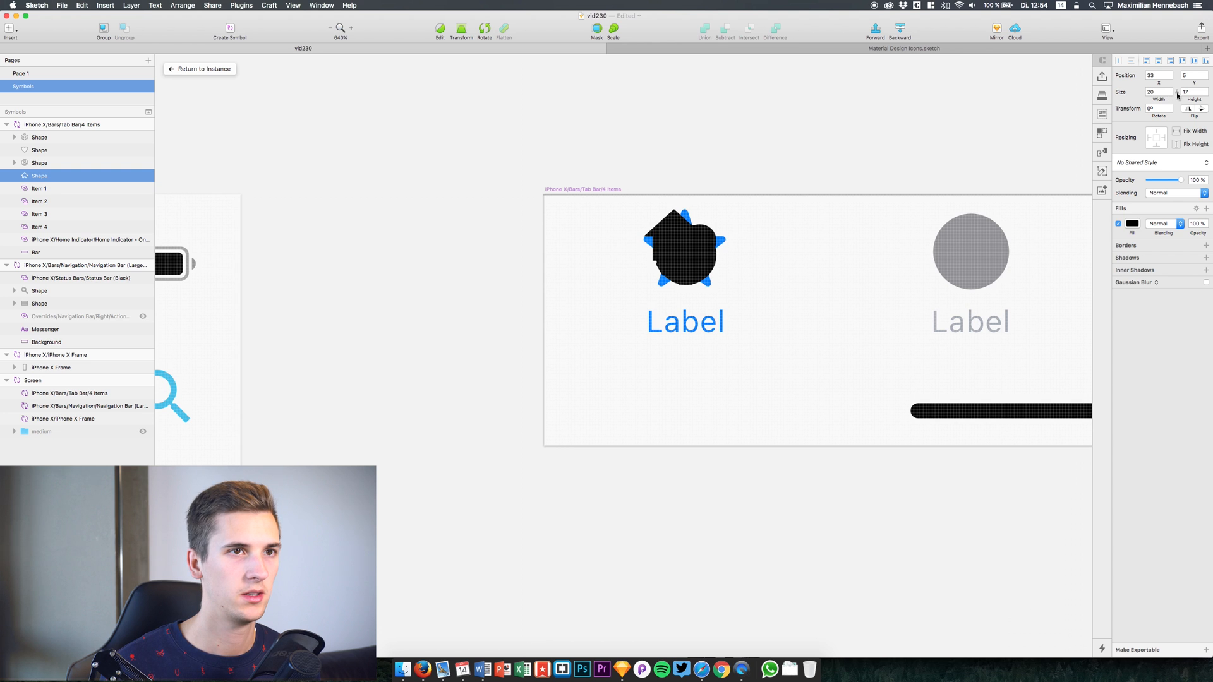
- Enlarge the home icon proportionally to a height of 23
key(Up)
key(Up)
key(Up)
key(Up)
key(Up)
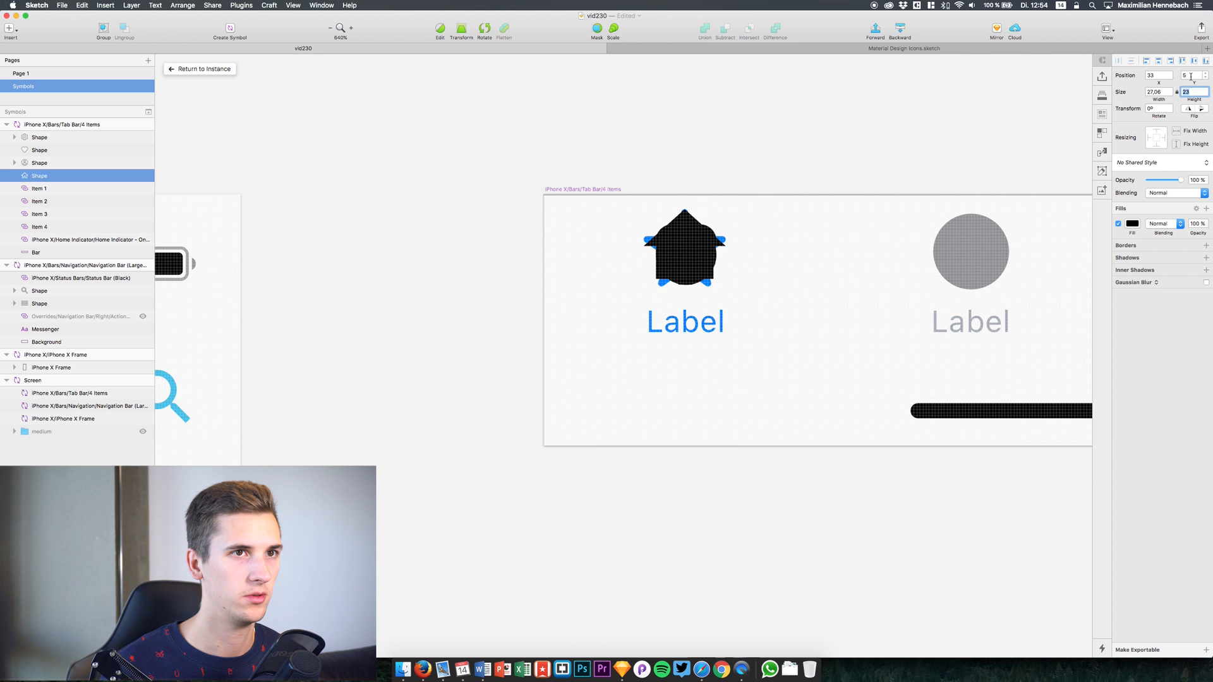
- Move the home icon down to Y 6
click(1191, 76)
key(Up)
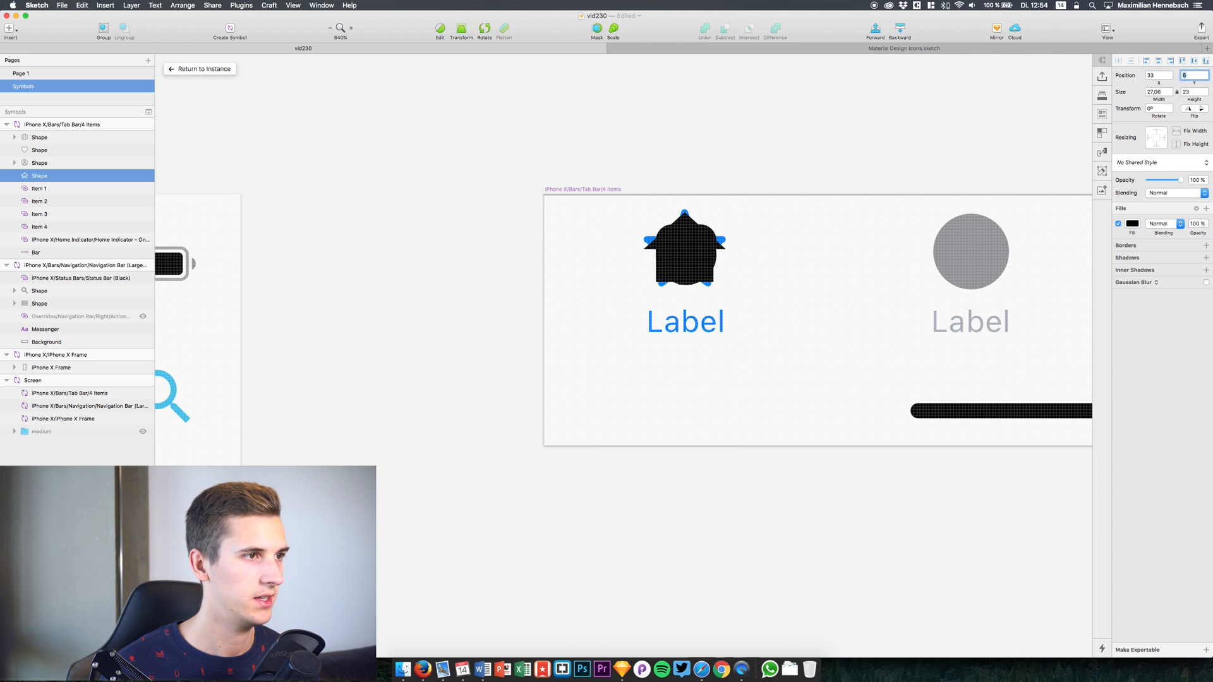
- Move the person icon off the home icon to X 131, Y 9, over the grey circle of Item 2
click(40, 167)
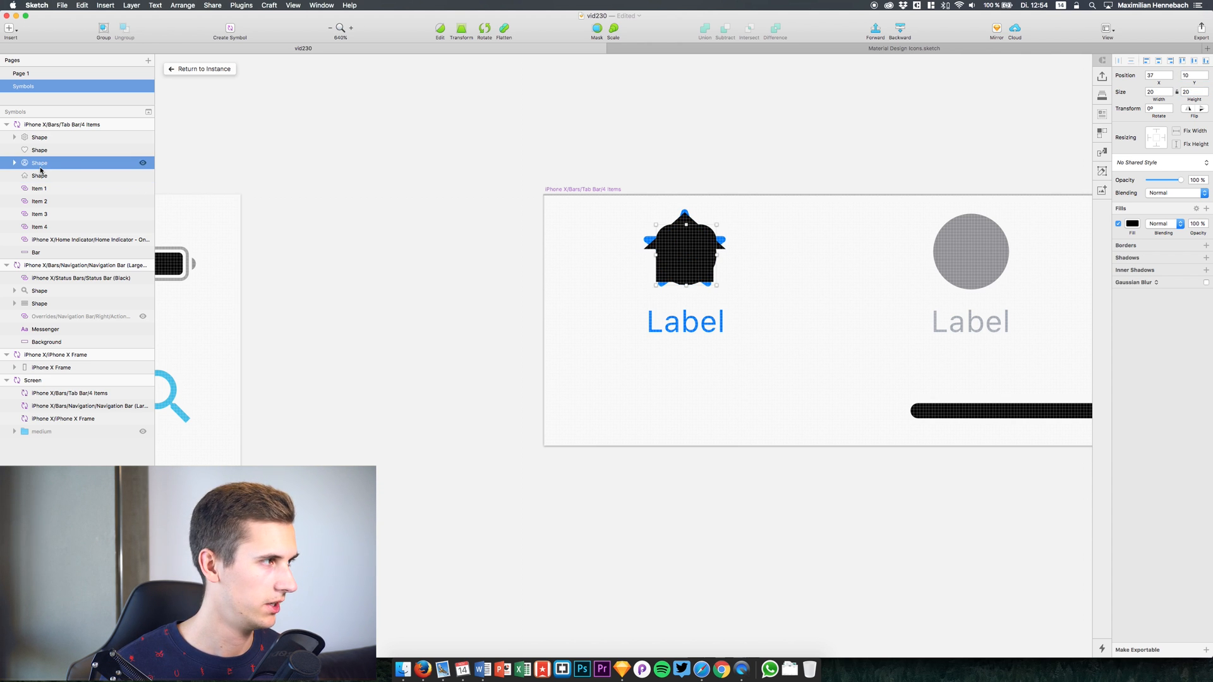
scroll(723, 231, right, 5)
key(shift+Right)
key(shift+Right)
key(shift+Right)
key(shift+Right)
key(shift+Right)
key(shift+Right)
key(shift+Right)
key(shift+Right)
key(shift+Right)
key(Right)
key(Right)
key(Right)
key(Right)
key(Up)
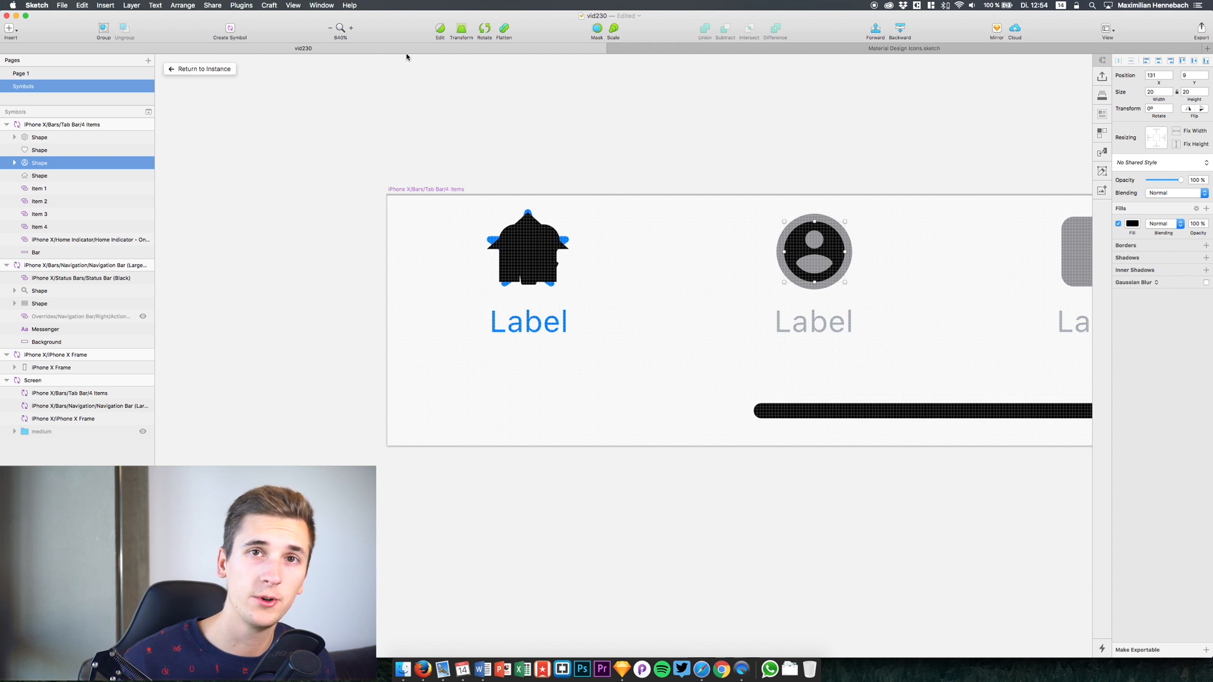
key(ctrl+r)
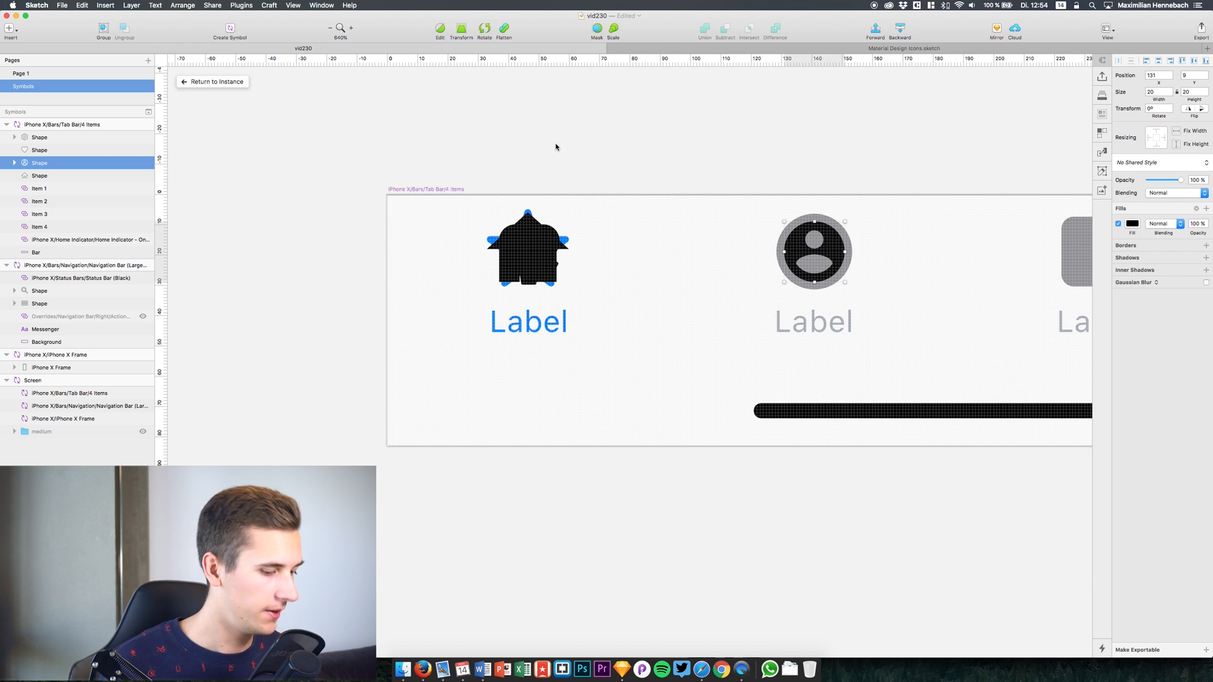
key(ctrl+r)
- Enlarge the person icon proportionally to 26 × 26 and move it to X 128, Y 6, covering the grey circle
scroll(788, 244, right, 5)
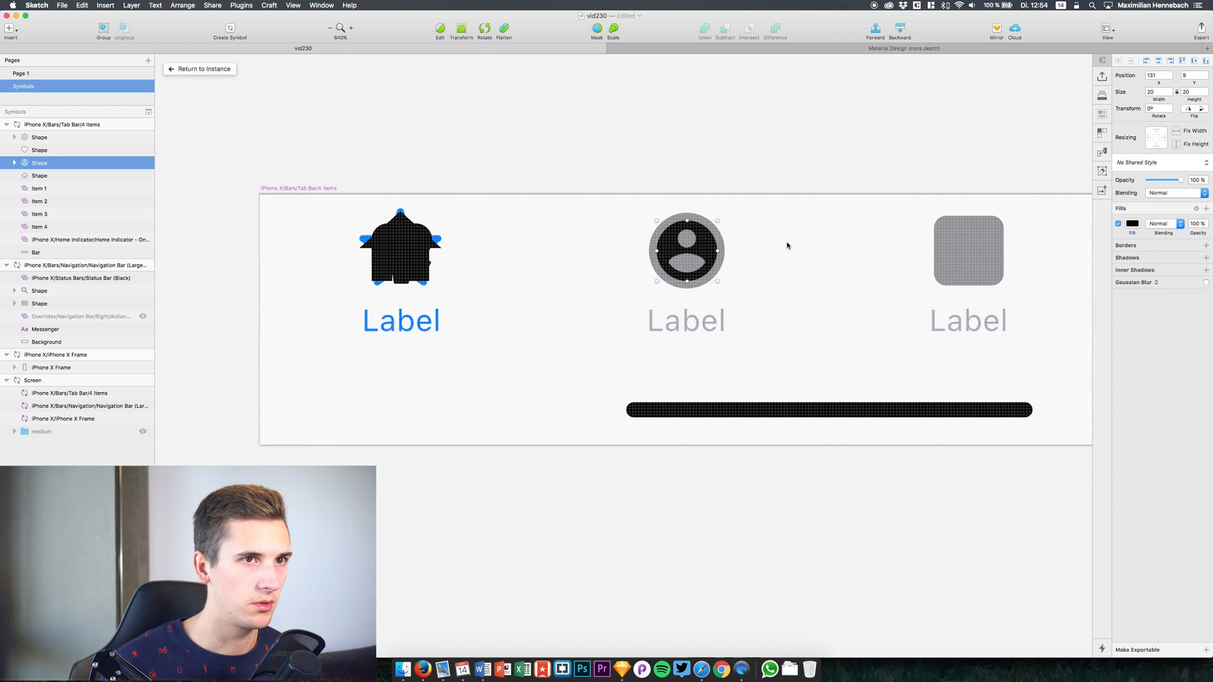
click(1177, 92)
click(1207, 95)
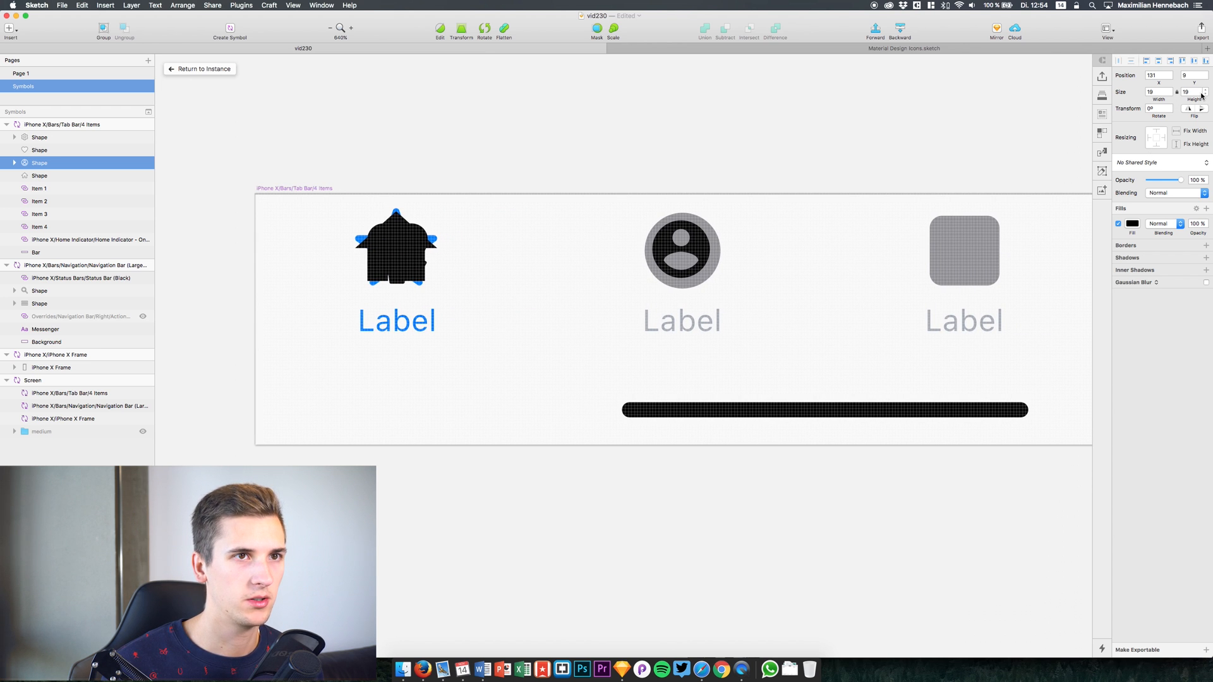
click(1189, 93)
key(Up)
key(Up)
key(Up)
key(Up)
key(Up)
key(Up)
click(658, 290)
drag(674, 275, 665, 266)
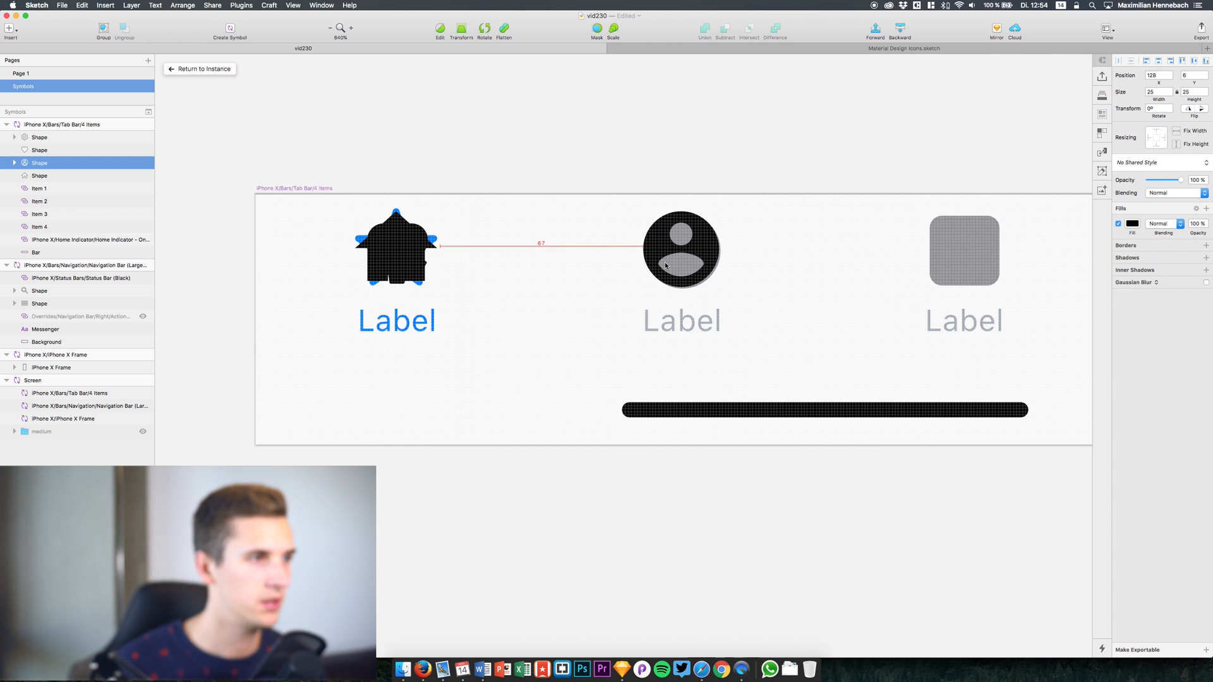
click(1190, 92)
key(Up)
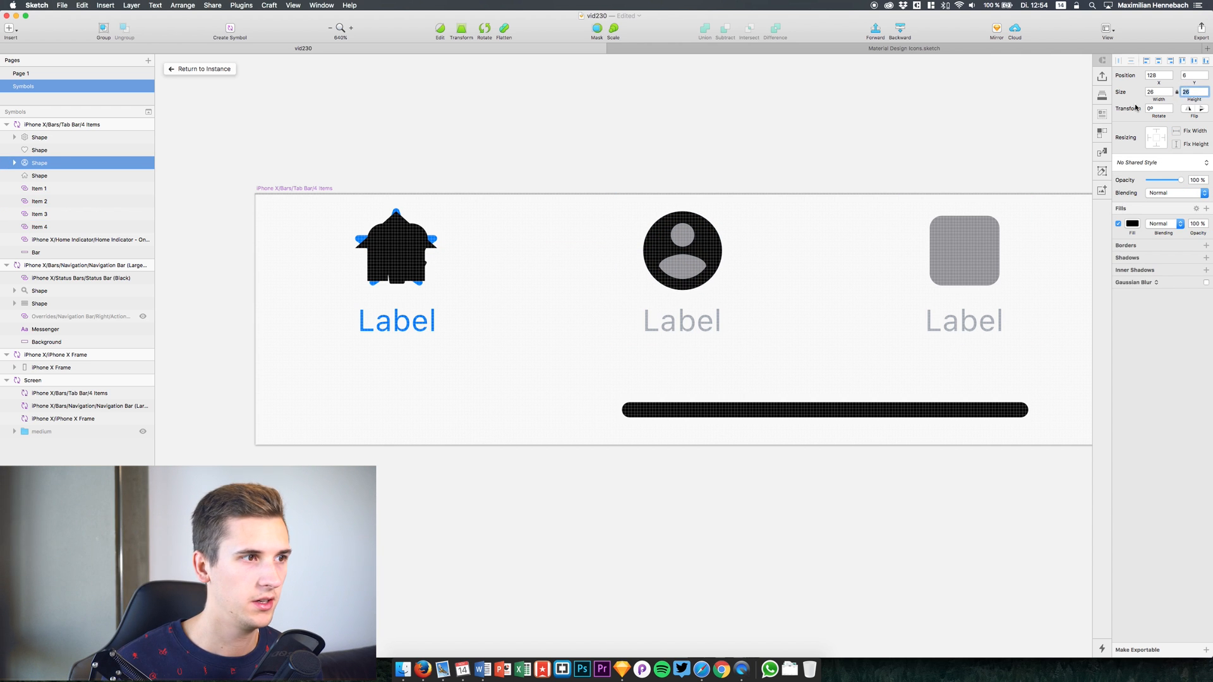
- Move the heart icon to X 223, Y 10, over the grey rounded square of Item 3
scroll(931, 260, right, 5)
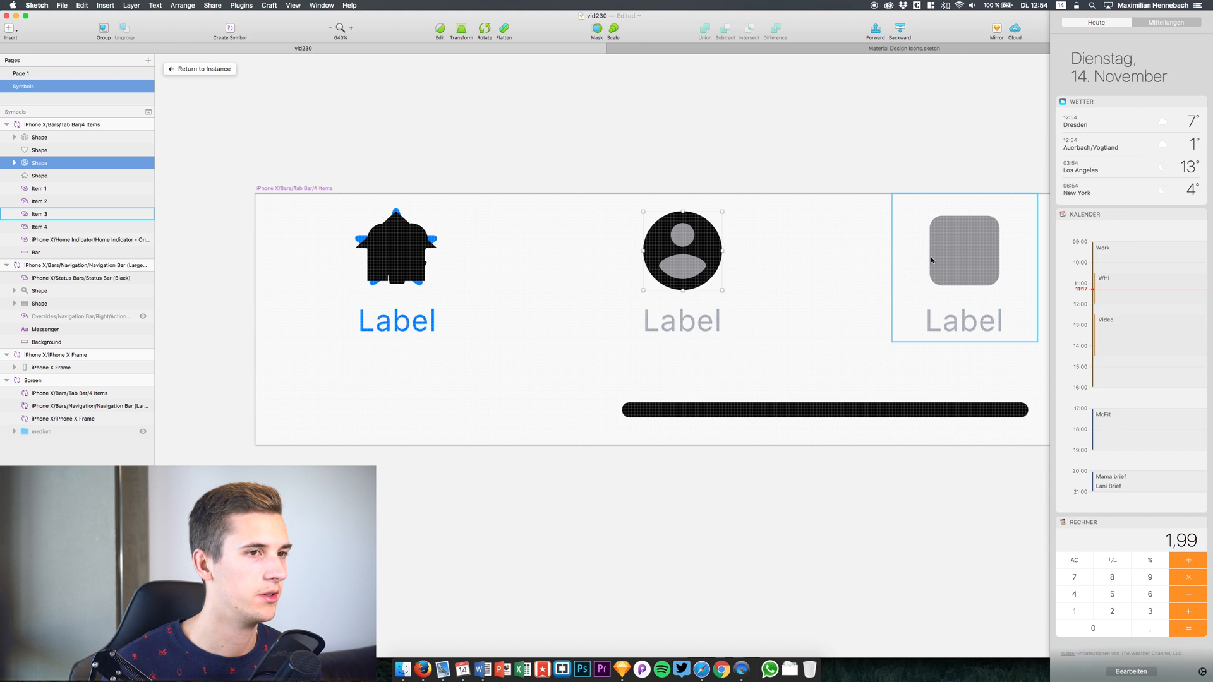
scroll(931, 261, left, 5)
scroll(650, 252, right, 8)
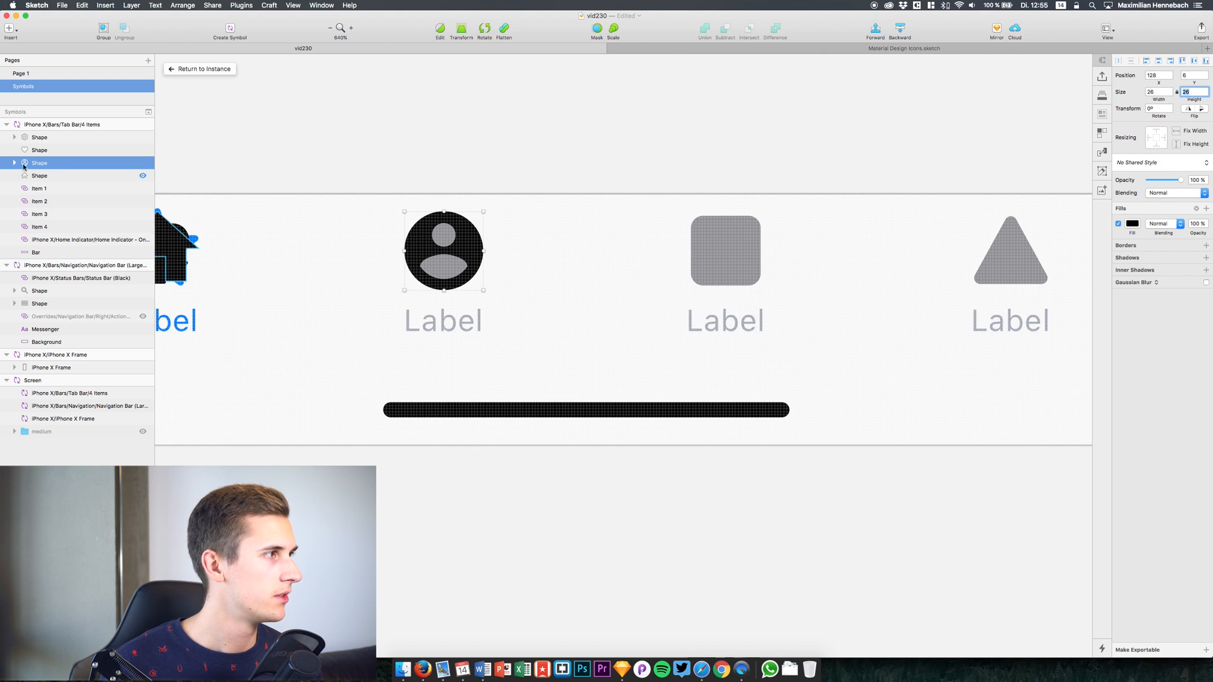
click(29, 152)
key(shift+Right)
key(shift+Right)
key(shift+Right)
key(shift+Right)
key(shift+Right)
key(shift+Right)
key(shift+Right)
key(shift+Right)
key(shift+Right)
key(shift+Right)
key(shift+Right)
key(shift+Right)
key(shift+Right)
key(shift+Right)
key(shift+Right)
key(shift+Right)
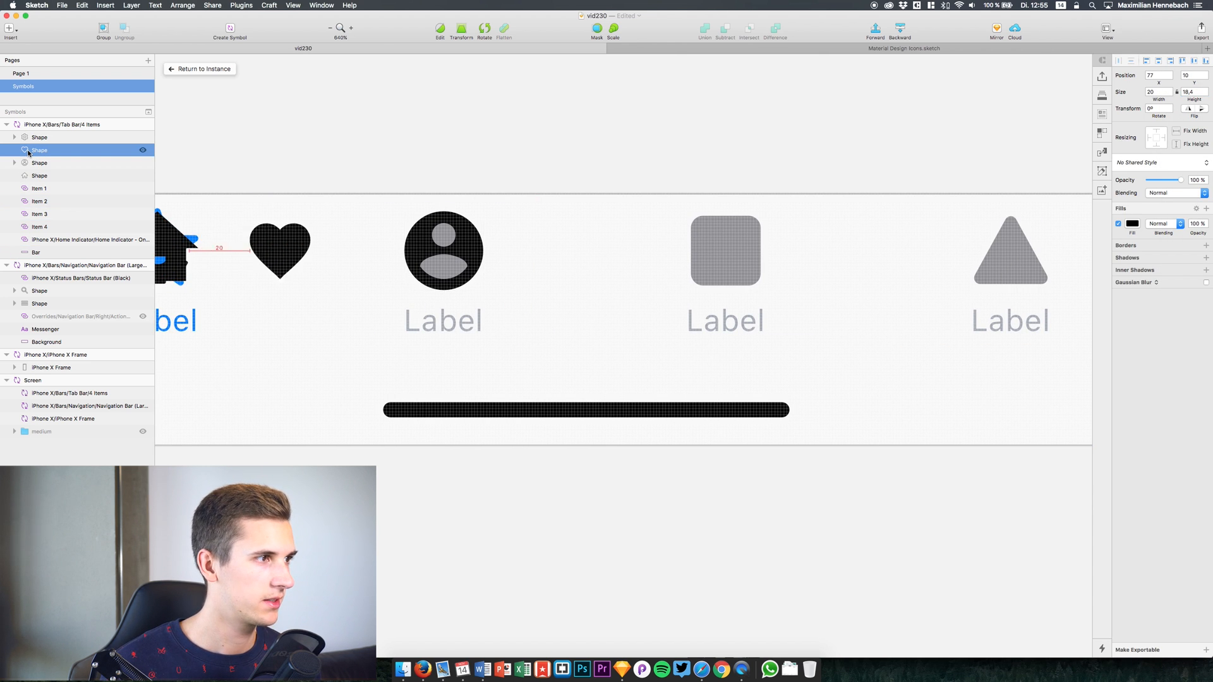
key(Left)
key(Left)
key(Left)
key(Left)
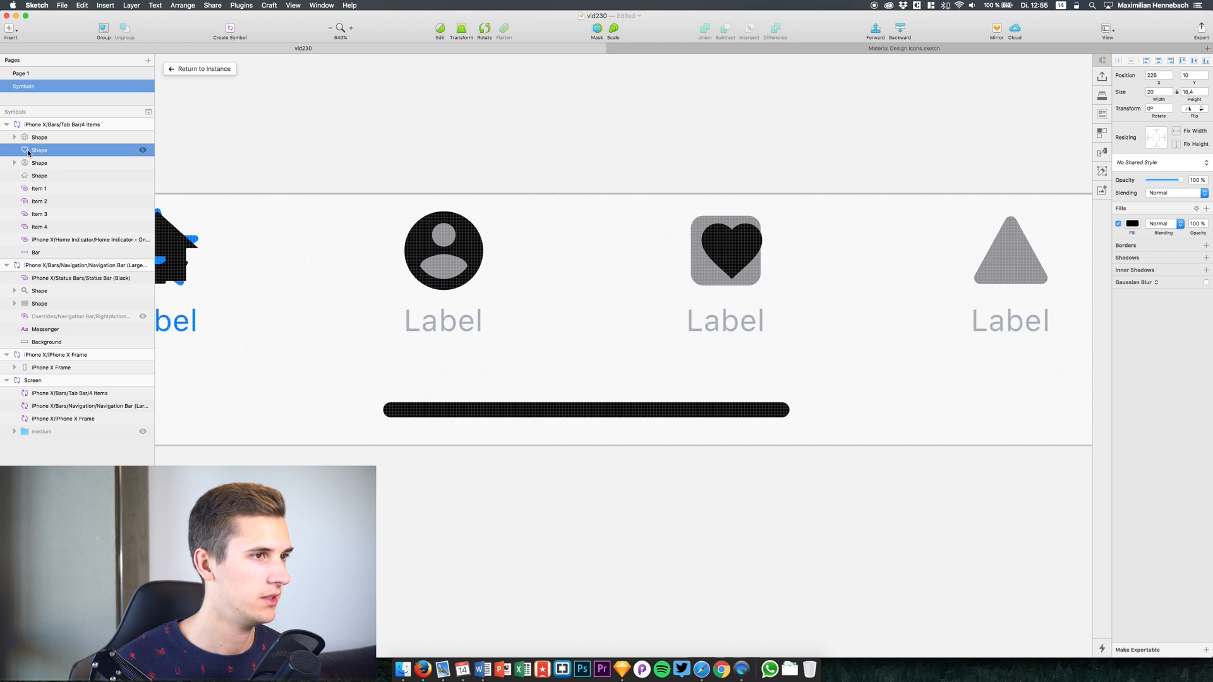
- Try enlarging the heart icon proportionally, first to a height of 36, then to a width of 36
click(418, 240)
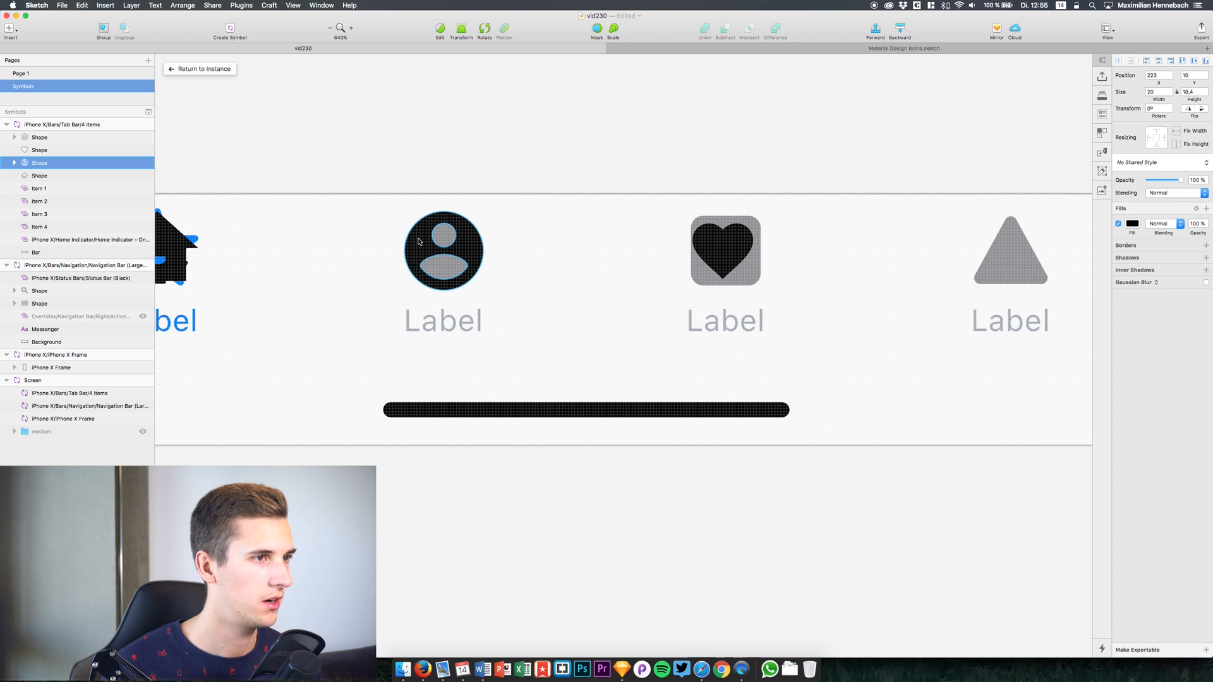
scroll(442, 246, left, 5)
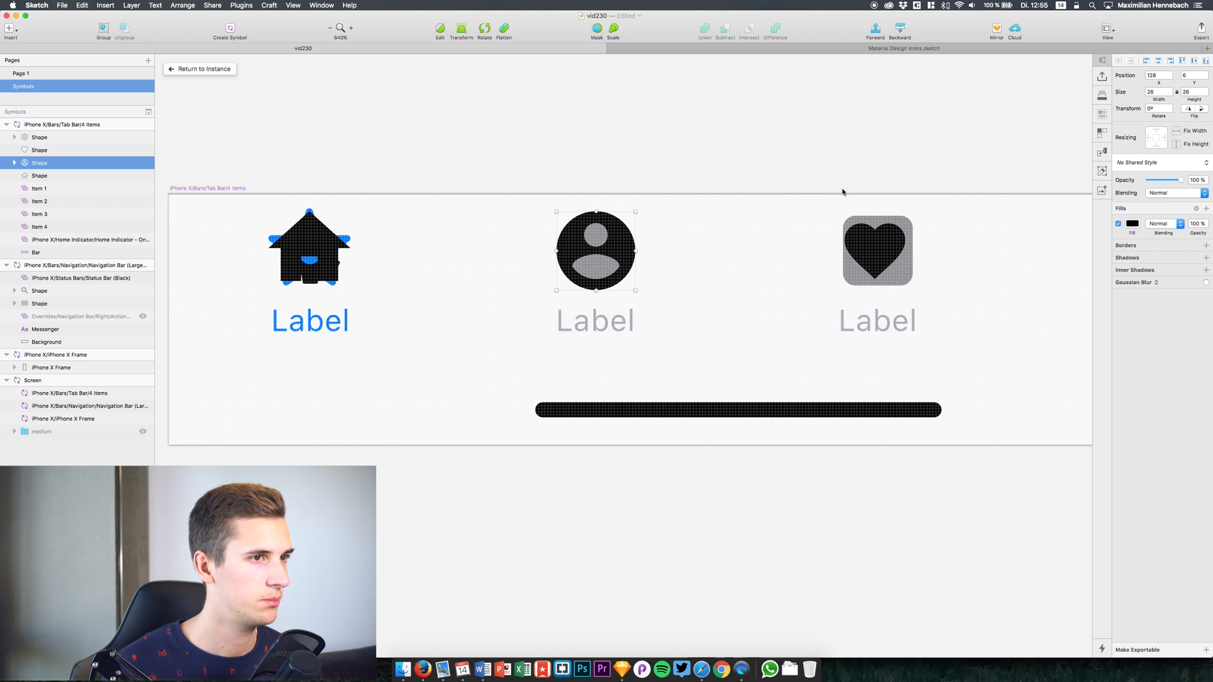
click(884, 237)
click(1181, 94)
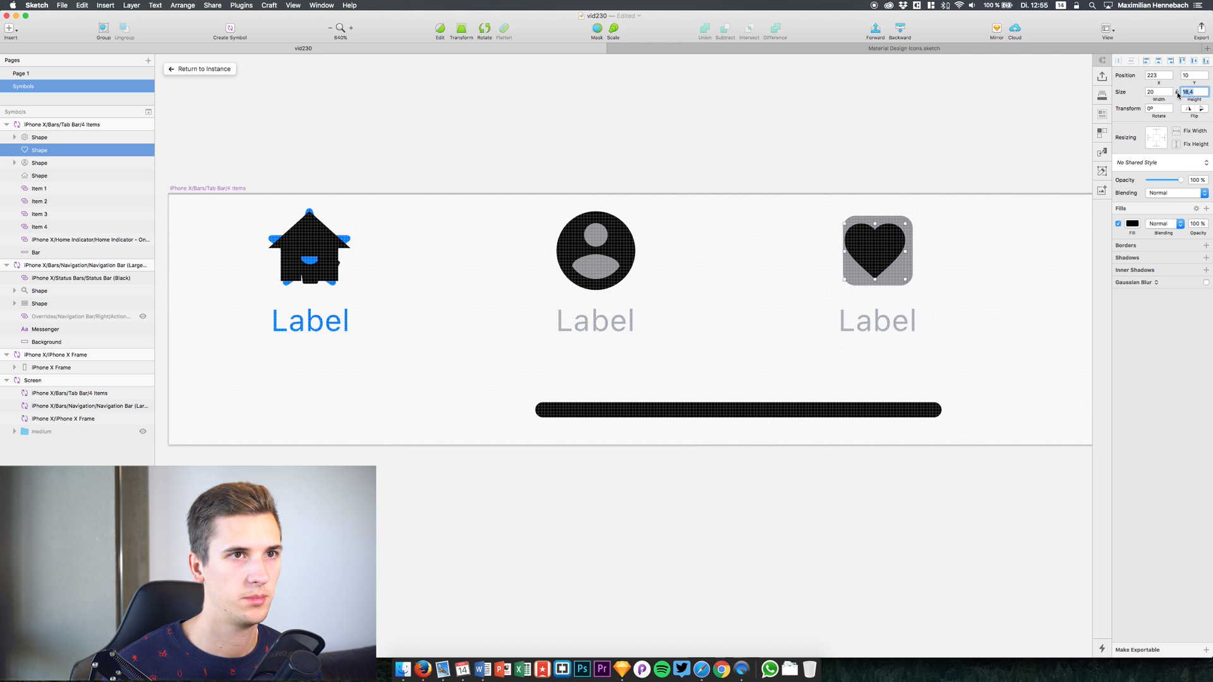
text(36)
key(Return)
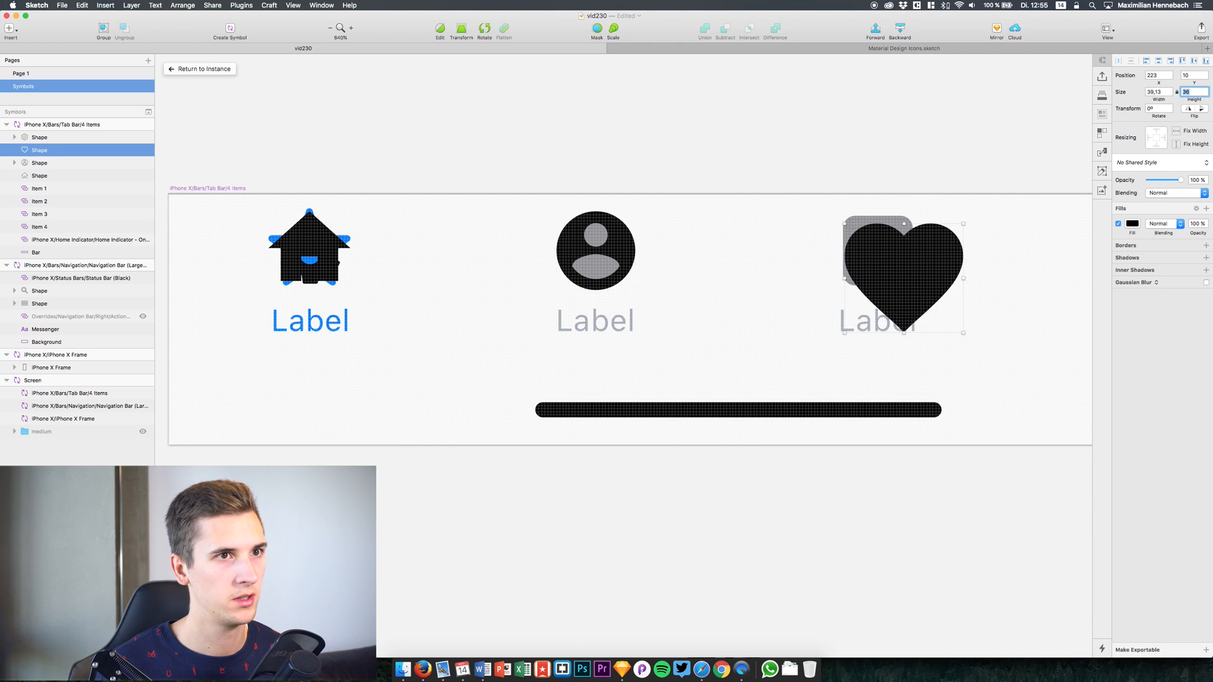
click(1150, 96)
text(3)
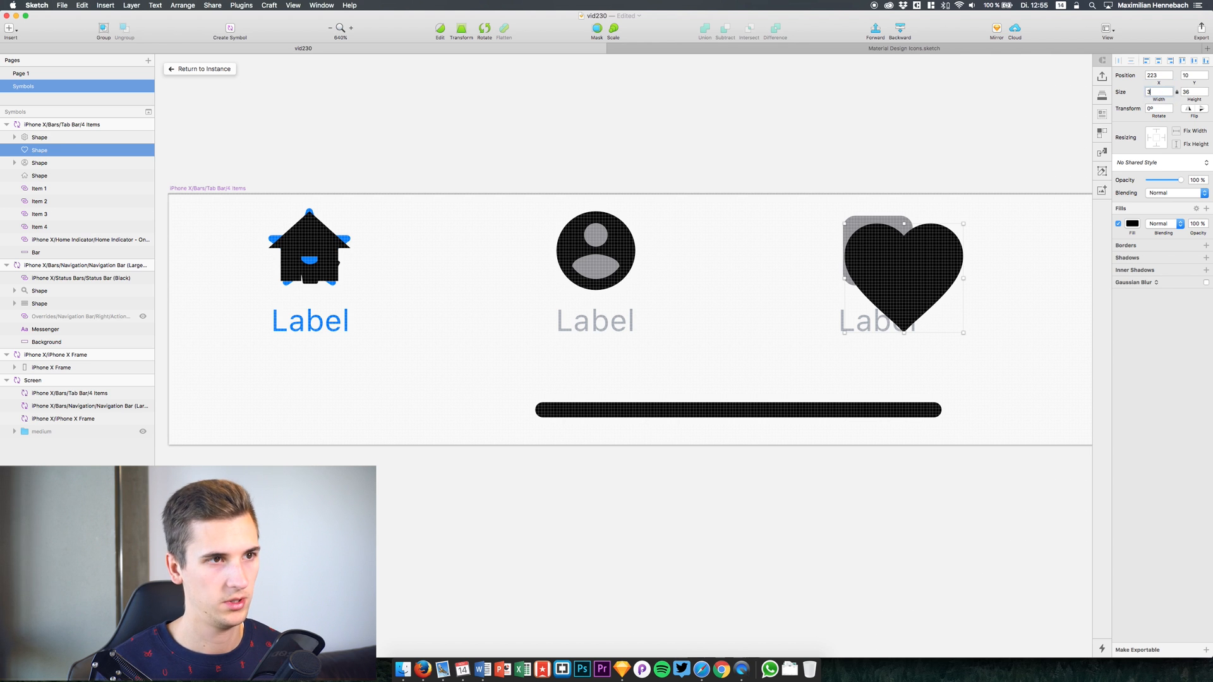
text(6)
key(Return)
- Set the heart icon's width to 26 proportionally and move it to X 221, Y 8, centred over the rounded square
text(2)
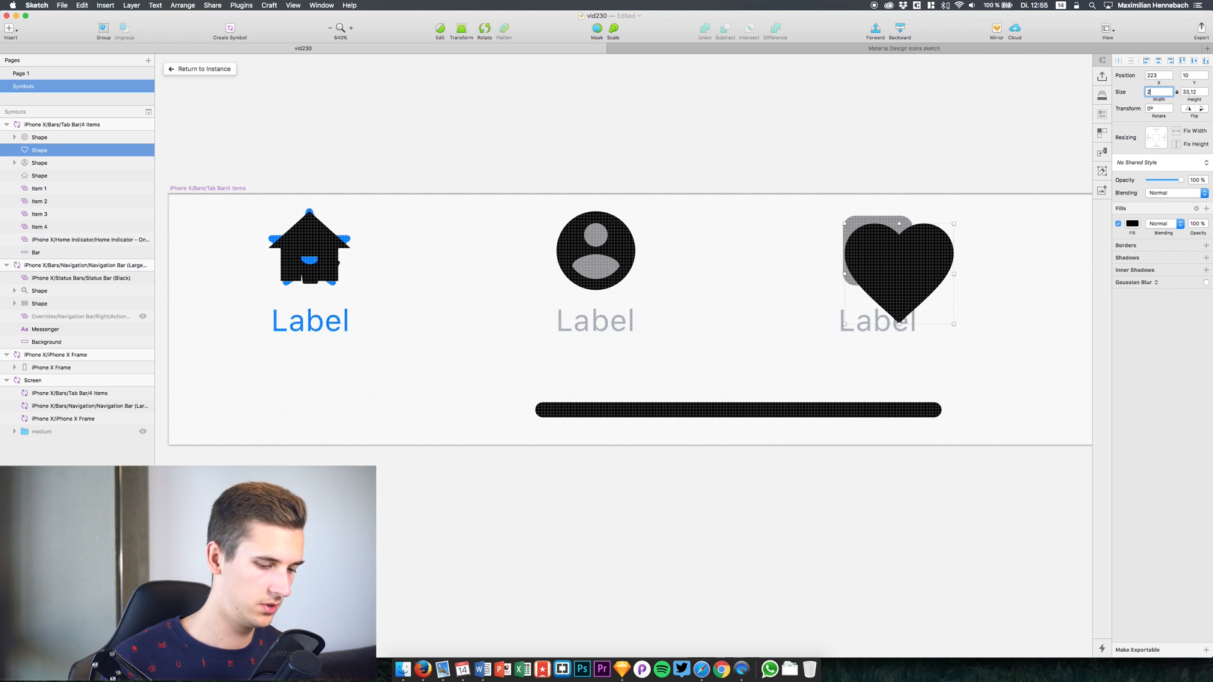
text(6)
key(Return)
drag(867, 231, 862, 224)
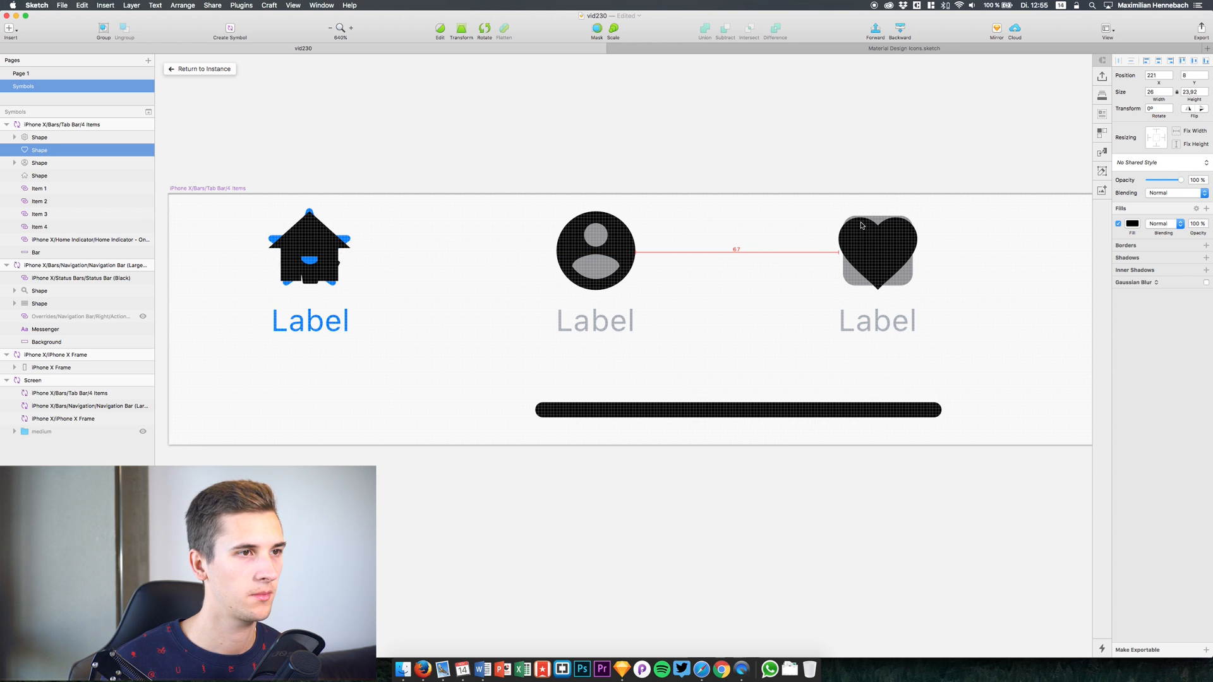
- Move the gear icon to X 317, Y 10, over the grey triangle of Item 4
scroll(846, 227, right, 10)
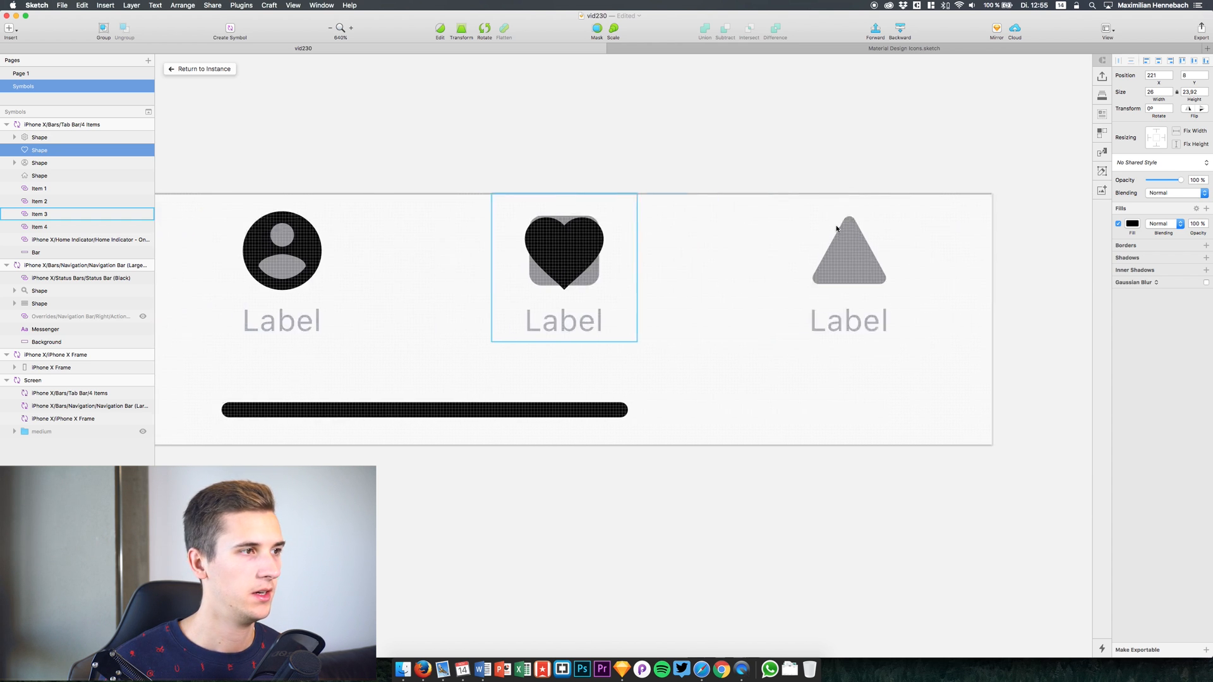
click(38, 137)
key(shift+Right)
key(shift+Right)
key(shift+Right)
key(shift+Right)
key(shift+Right)
key(shift+Right)
key(shift+Right)
key(shift+Right)
key(shift+Right)
key(shift+Right)
key(shift+Right)
key(shift+Right)
key(shift+Right)
key(shift+Right)
key(shift+Right)
key(shift+Right)
key(shift+Right)
key(shift+Right)
key(shift+Right)
key(shift+Right)
key(shift+Right)
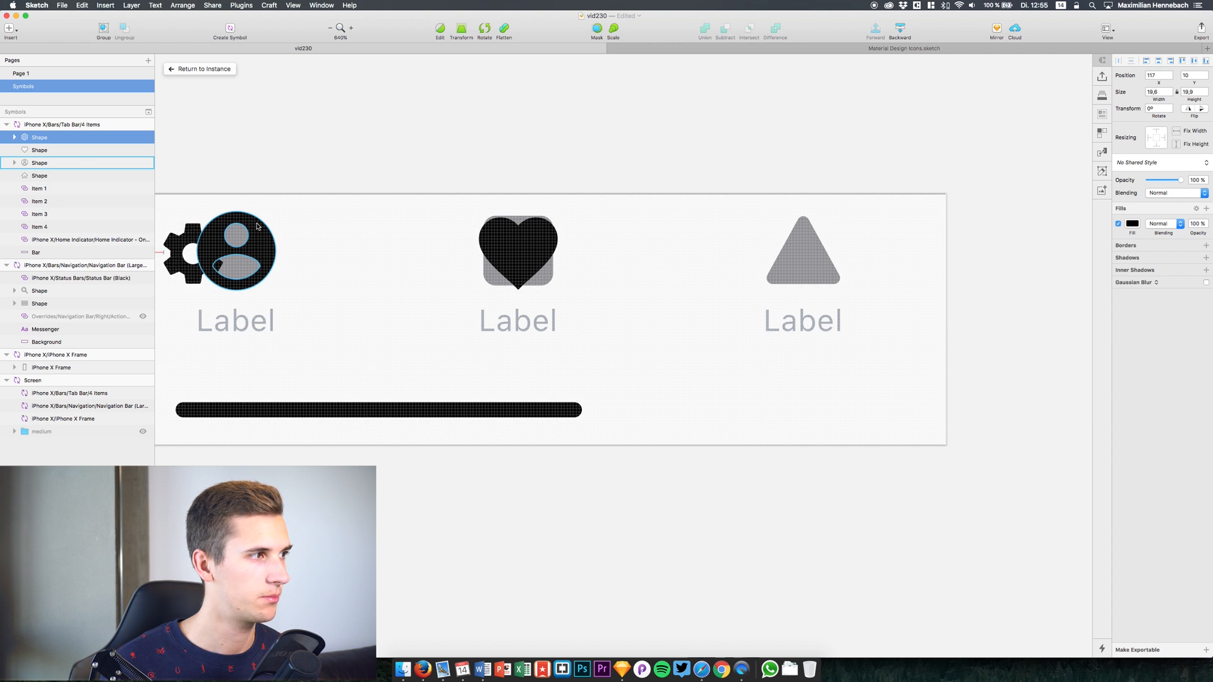
key(shift+Right)
key(shift+Right)
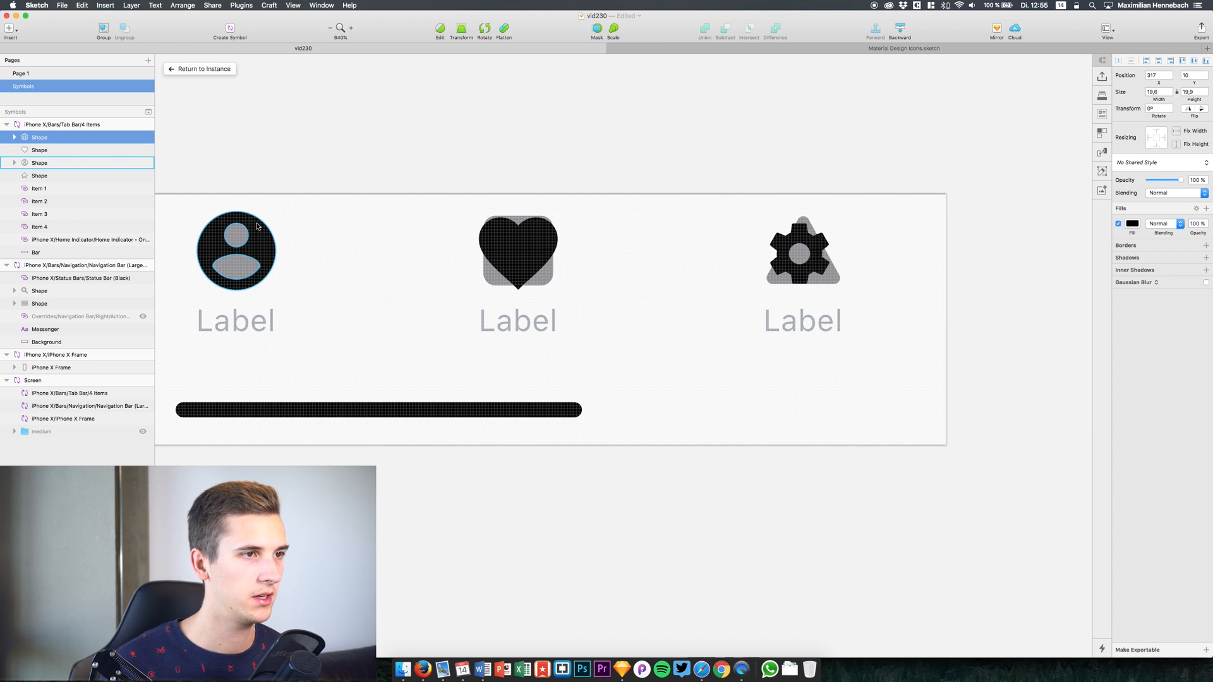
- Enlarge the gear icon proportionally to a height of 26 and centre it over the triangle of Item 4
click(1193, 92)
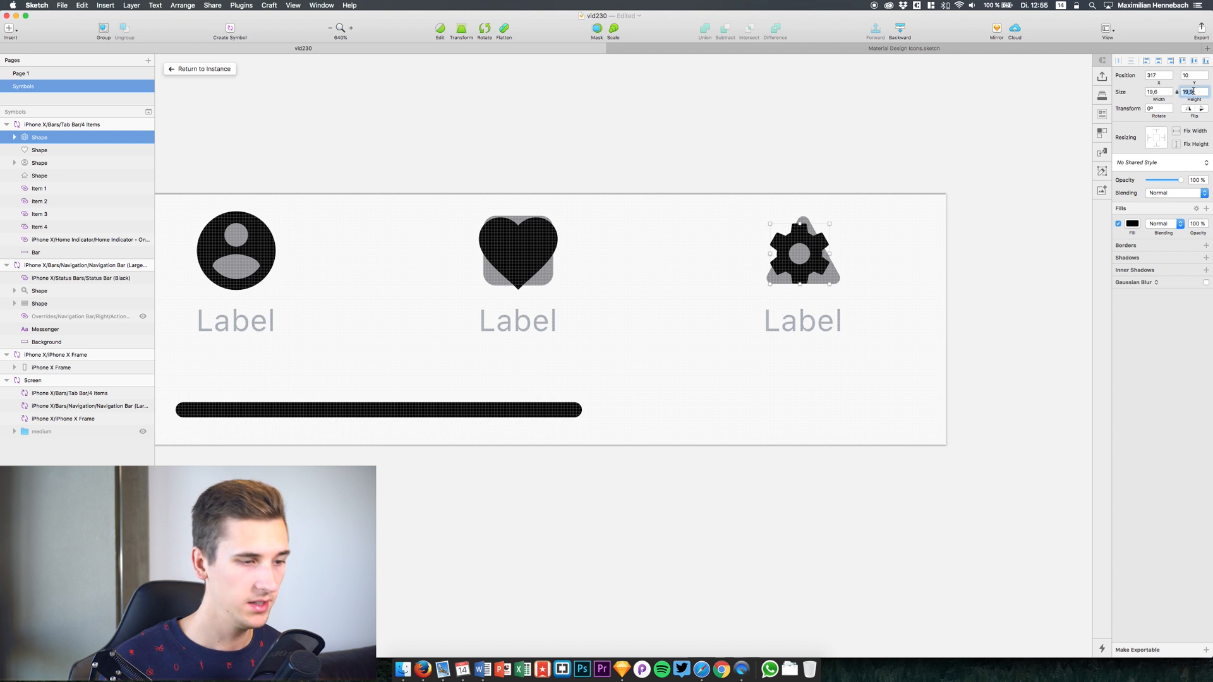
text(27)
key(Return)
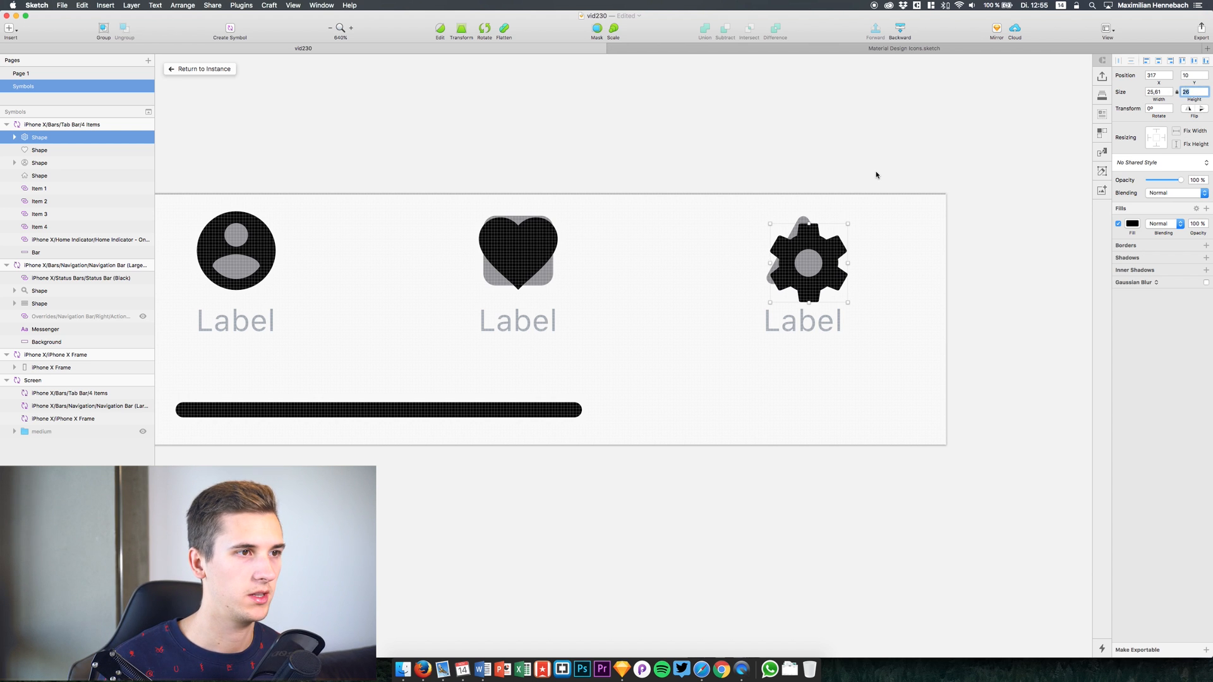
drag(836, 272, 826, 255)
key(Right)
key(Down)
key(Left)
key(Right)
key(Down)
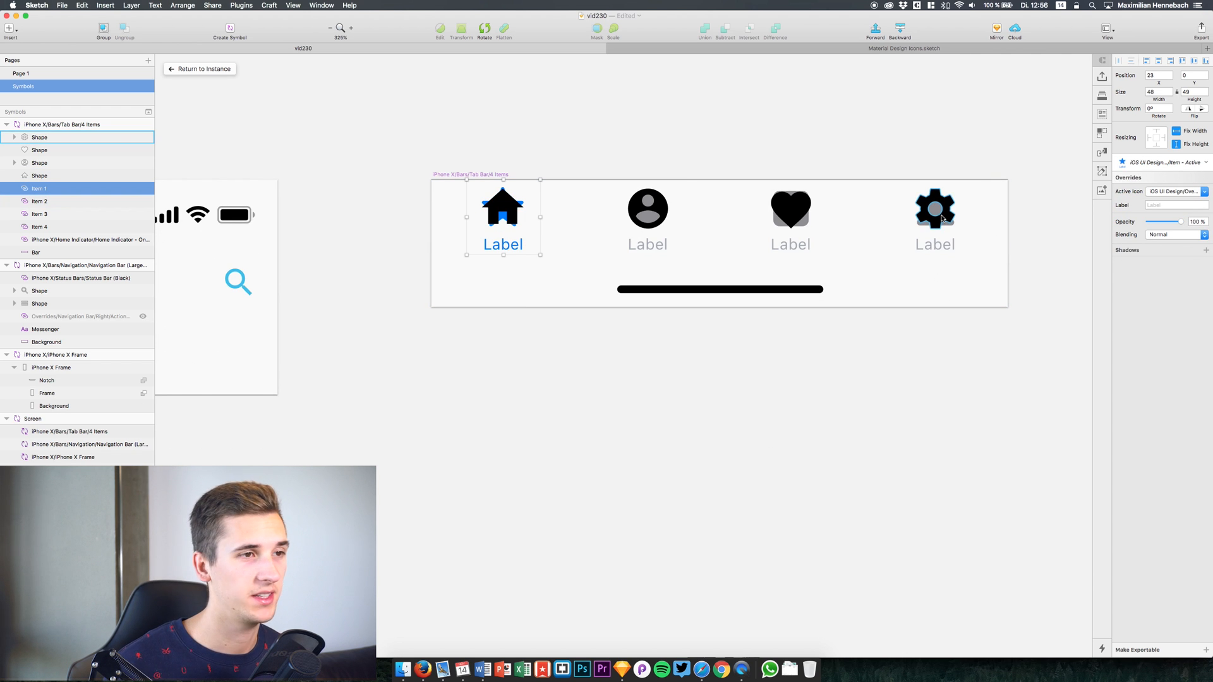
- Set the label override of Item 1 to Home
click(1149, 207)
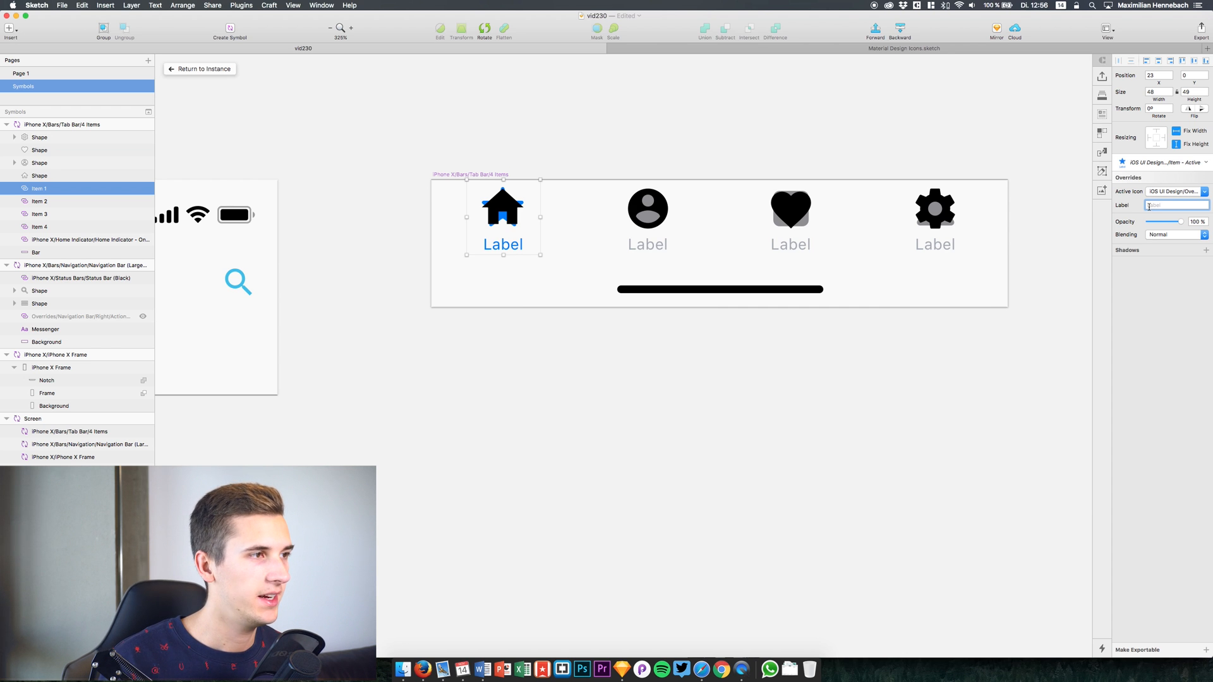
text(Home)
key(Return)
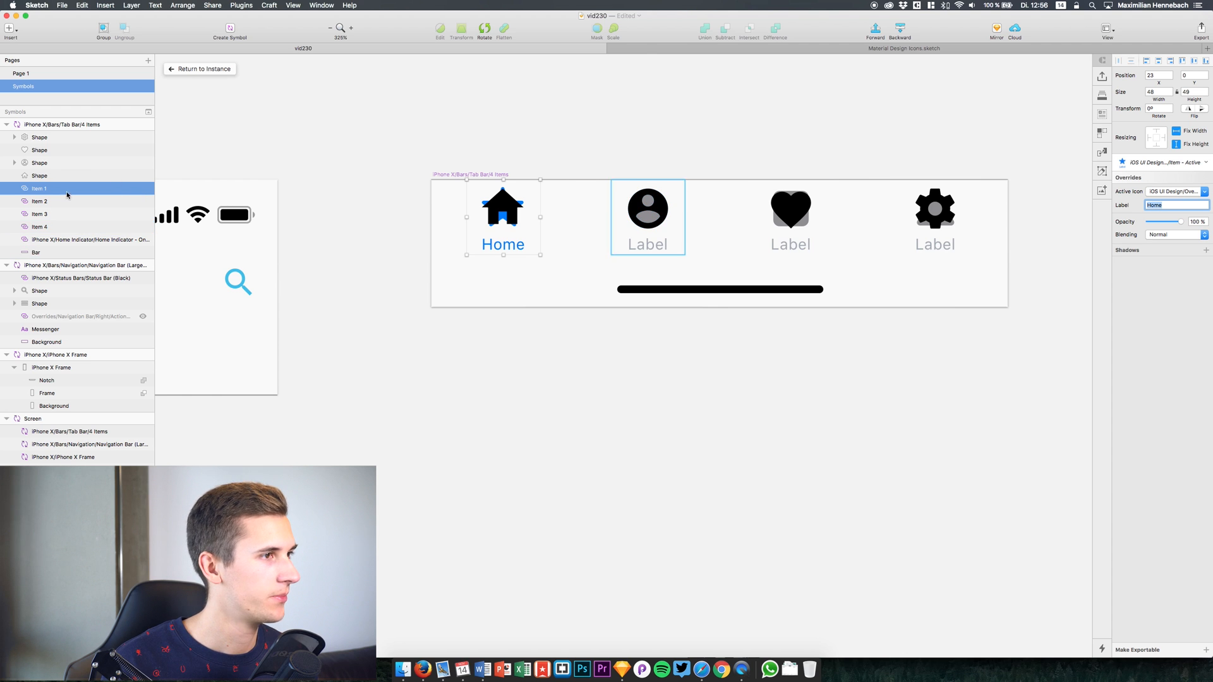
- Unlink the Item 1 symbol from the iOS UI Design library and set the instance's Active icon override to None
double_click(496, 245)
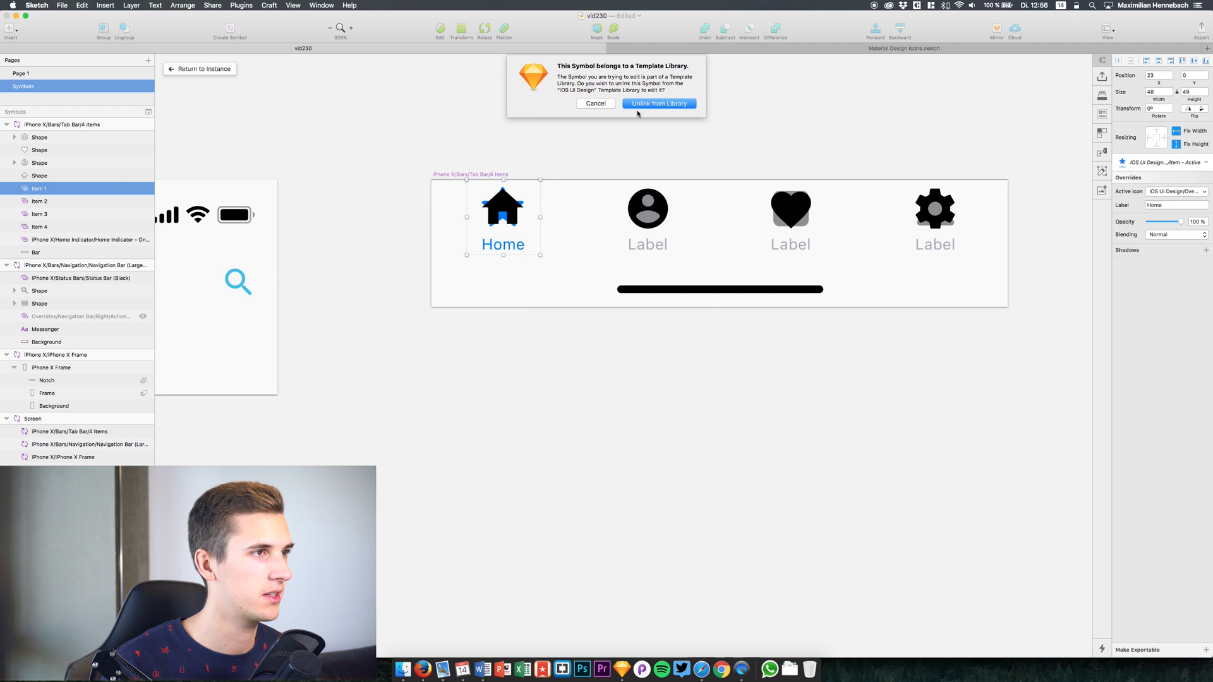
click(645, 104)
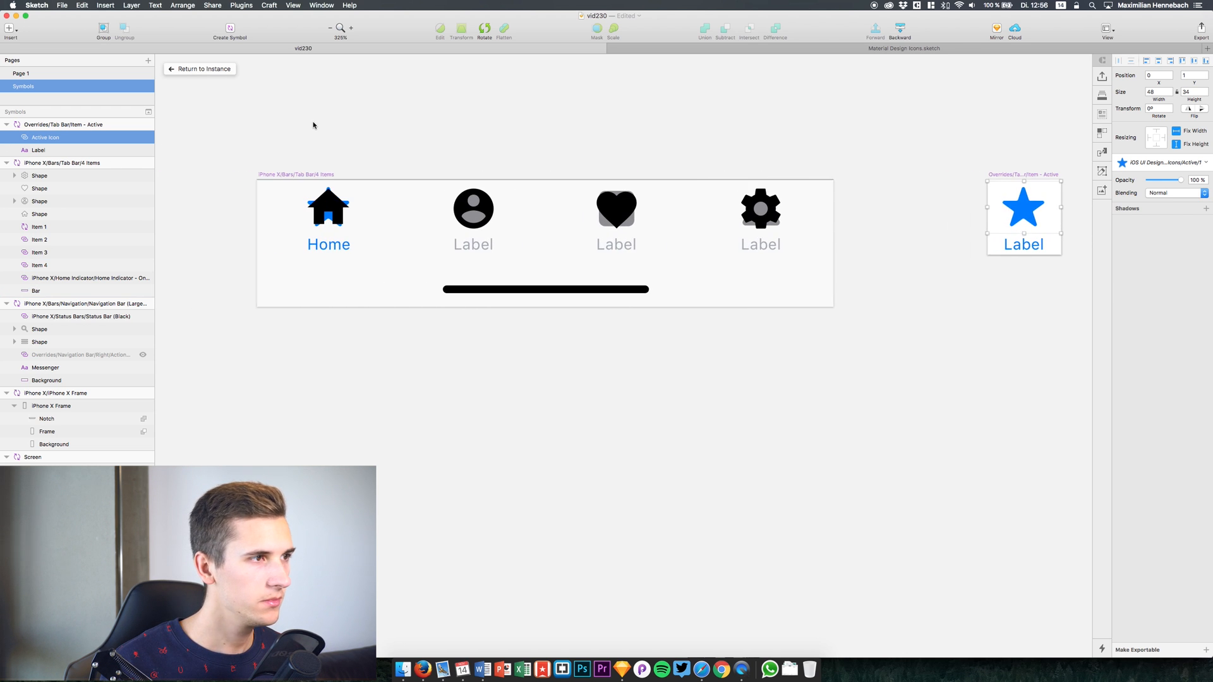
click(305, 245)
click(1164, 195)
click(1155, 203)
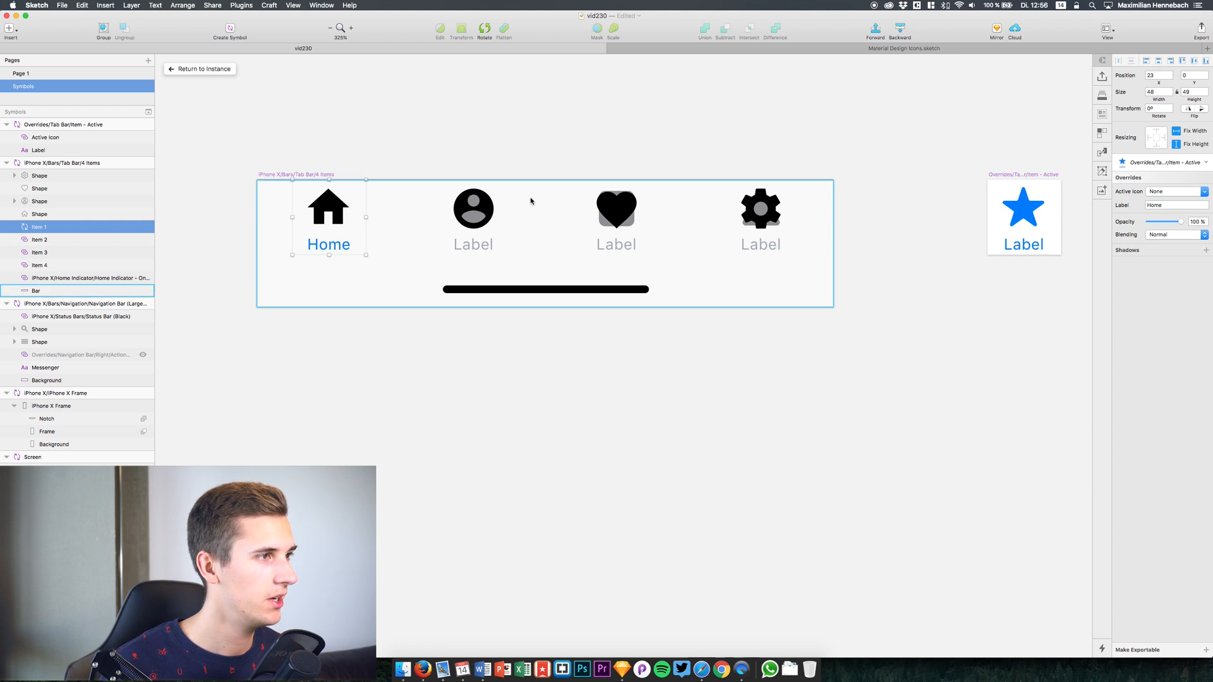
- Unlink the symbol of Item 2 in the tab bar from the iOS UI Design library
scroll(842, 230, right, 3)
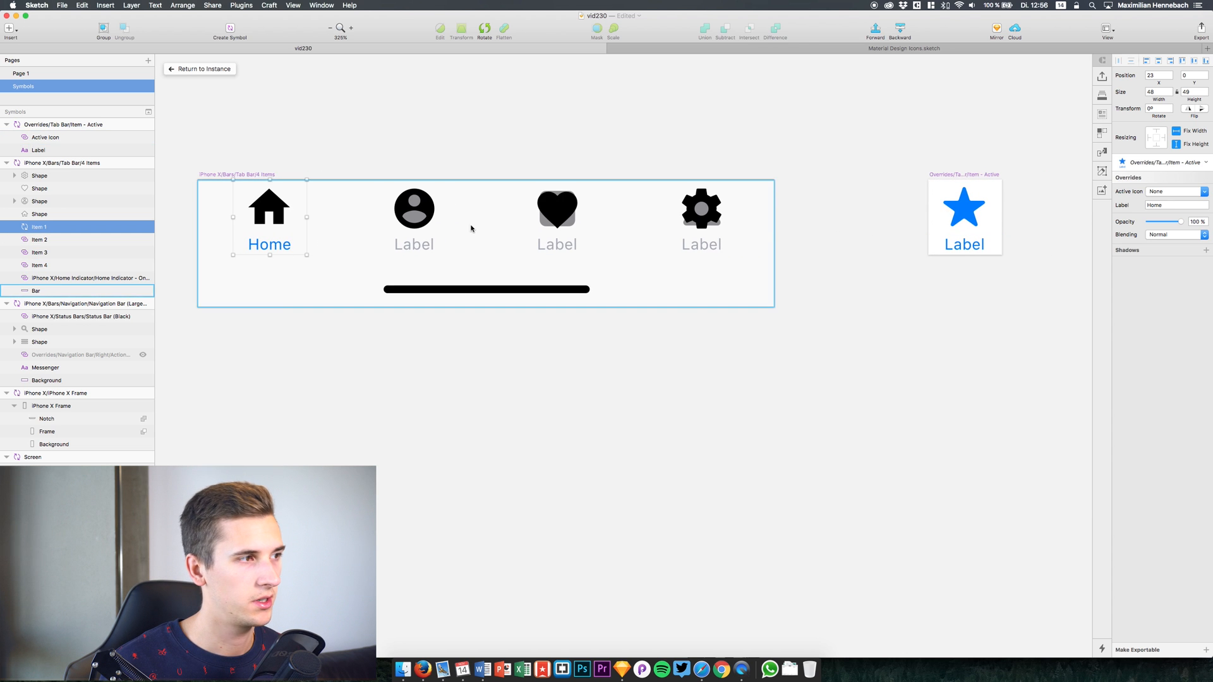
click(410, 246)
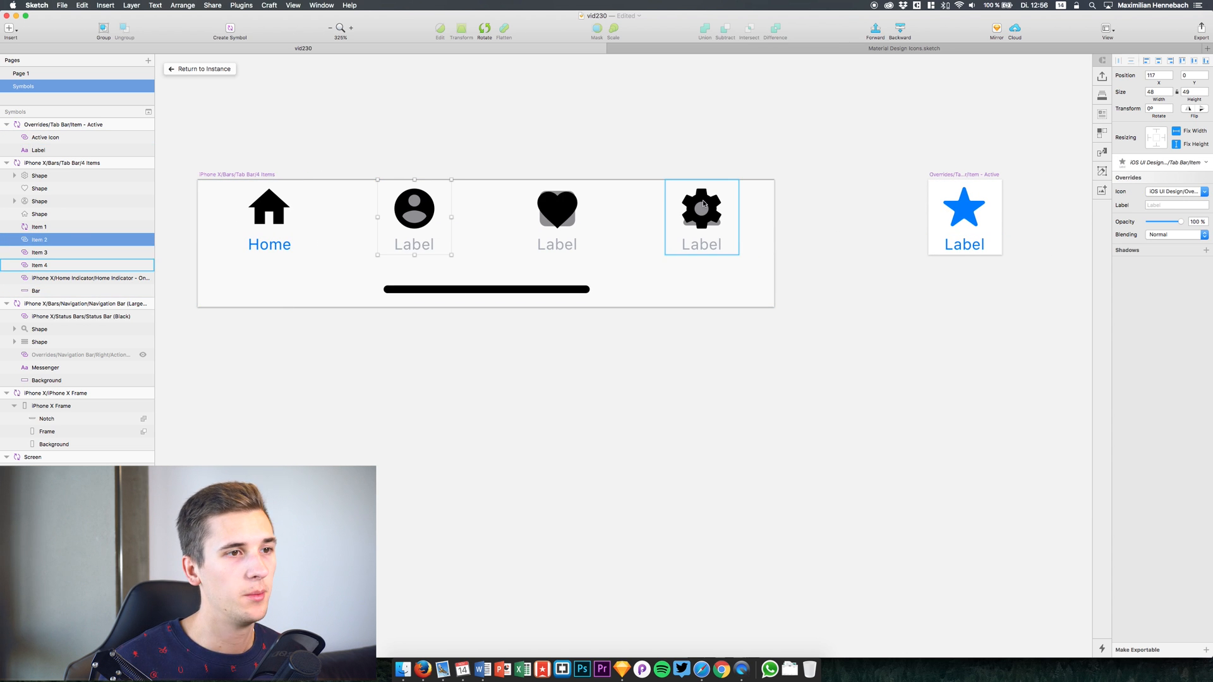
scroll(1036, 210, right, 8)
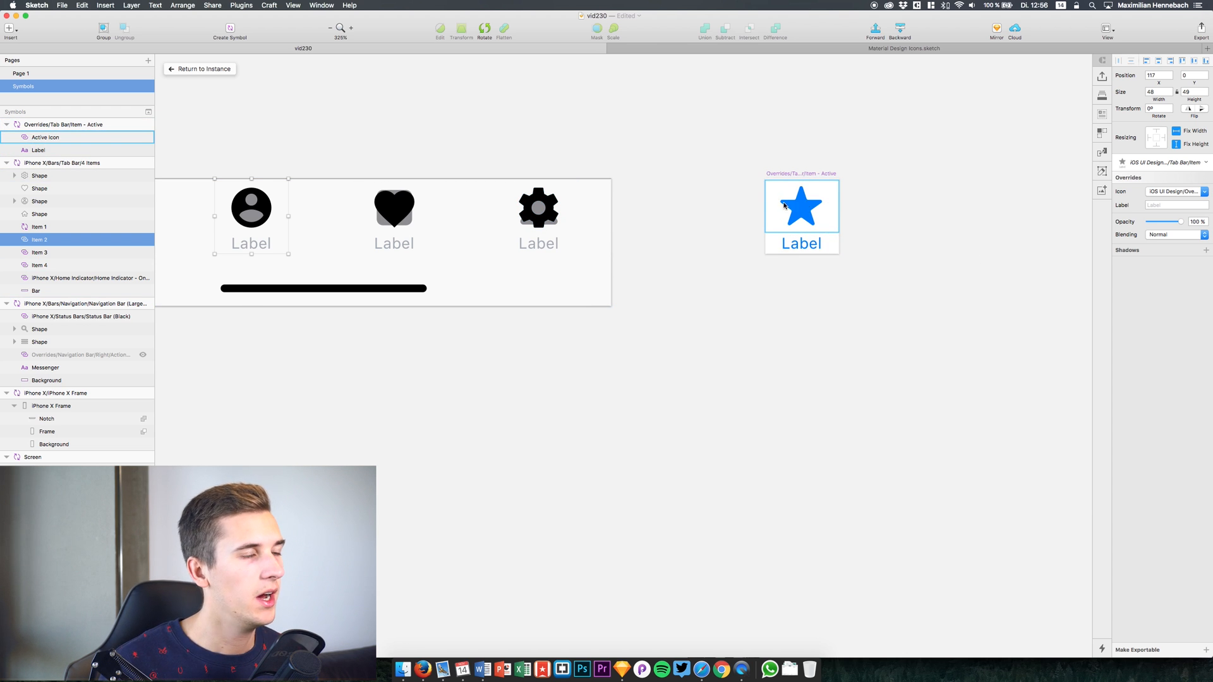
scroll(792, 207, left, 5)
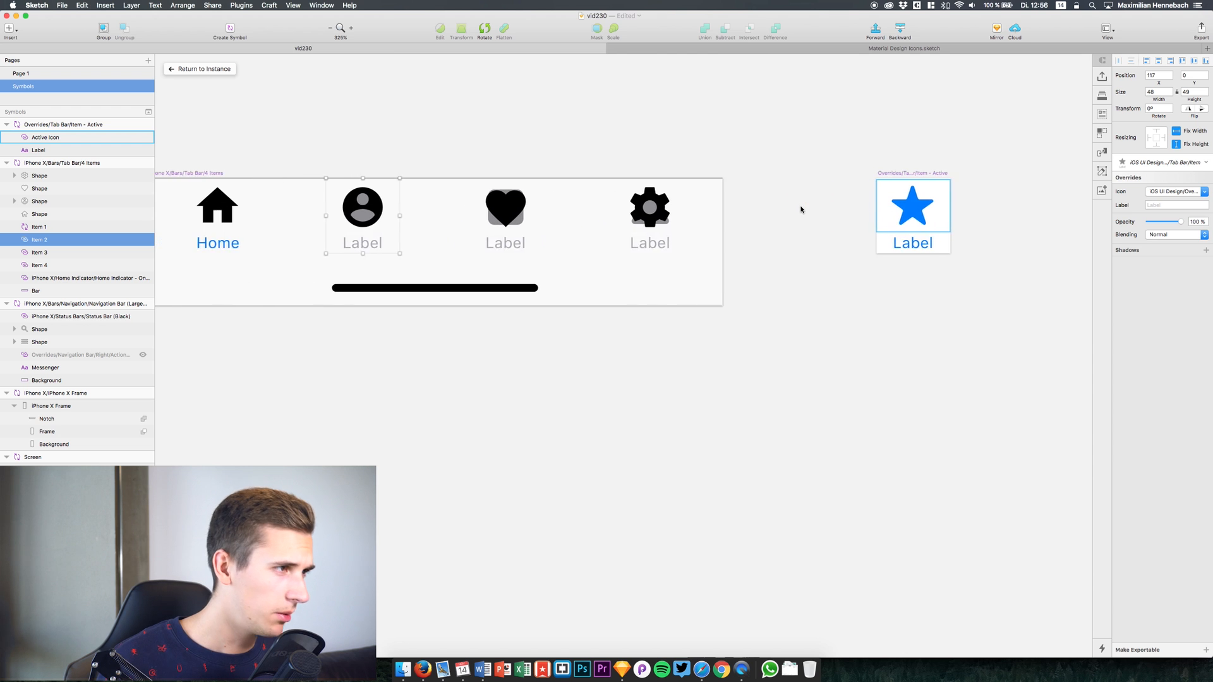
double_click(378, 232)
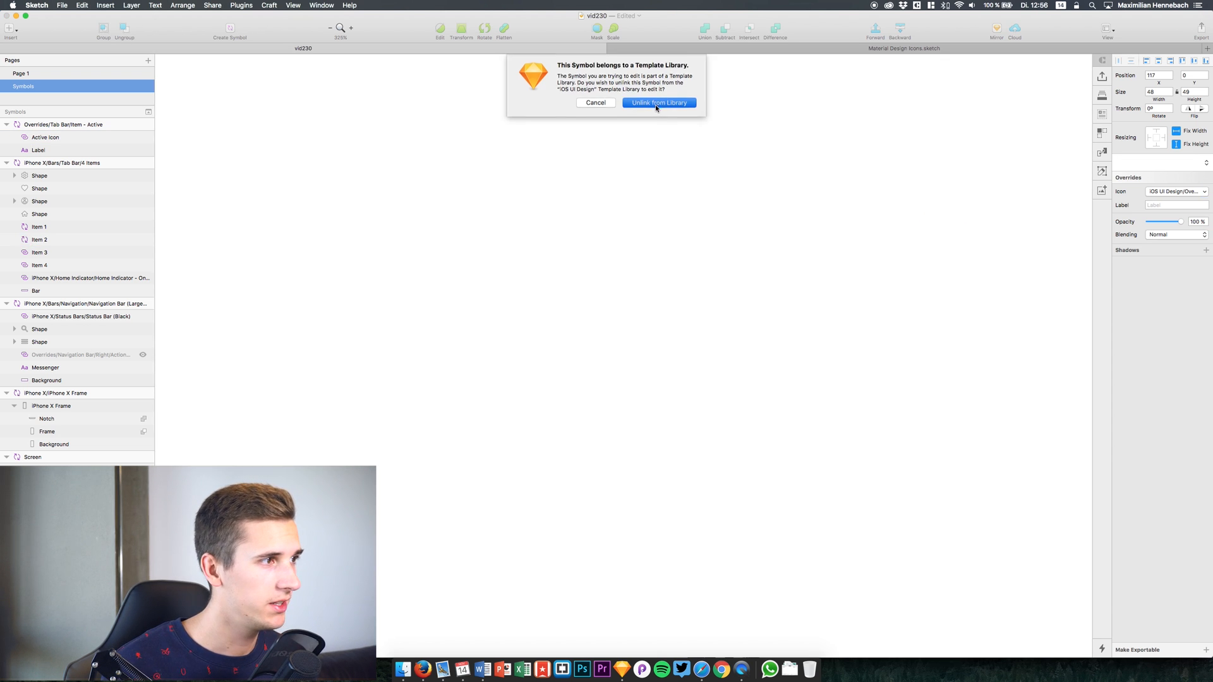
click(657, 103)
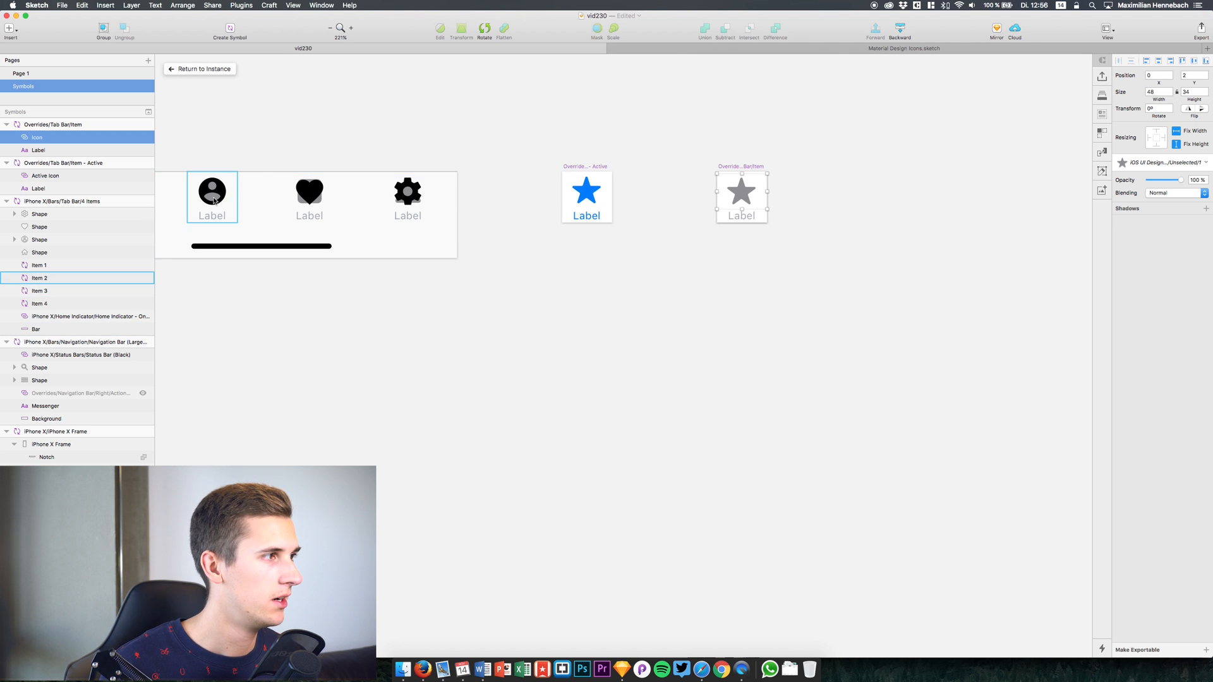
- Set the label override of Item 2 to Contacts and its Icon override to None
scroll(278, 197, left, 3)
click(331, 194)
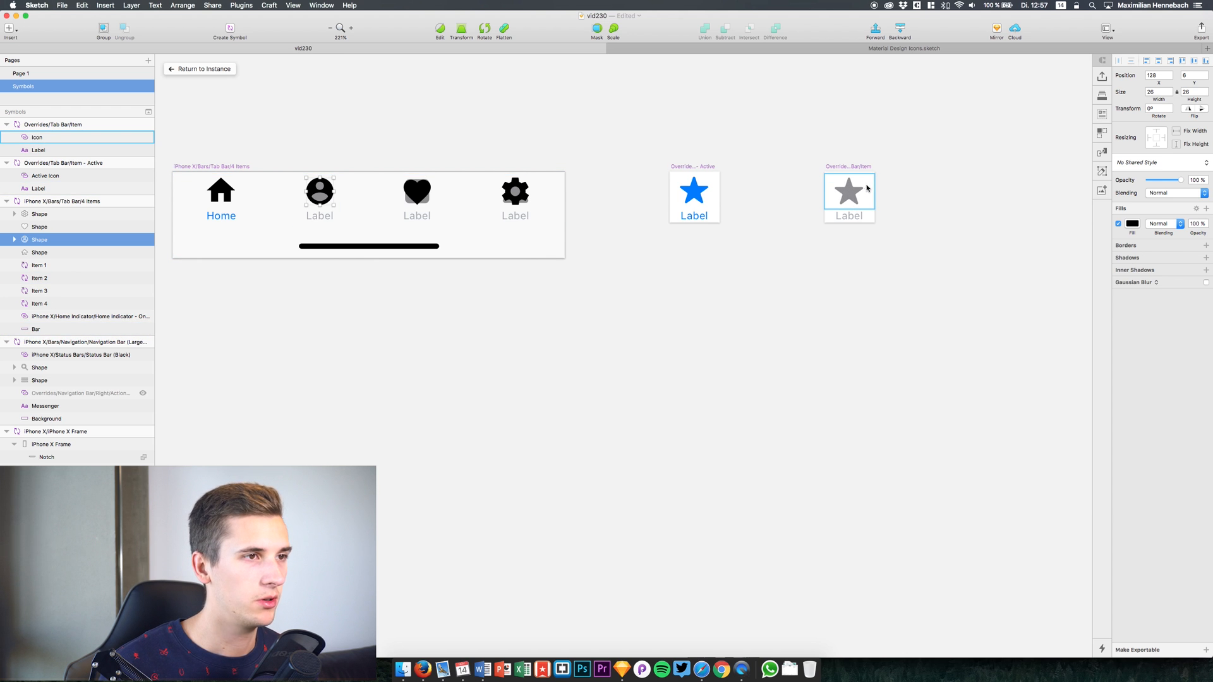
click(323, 216)
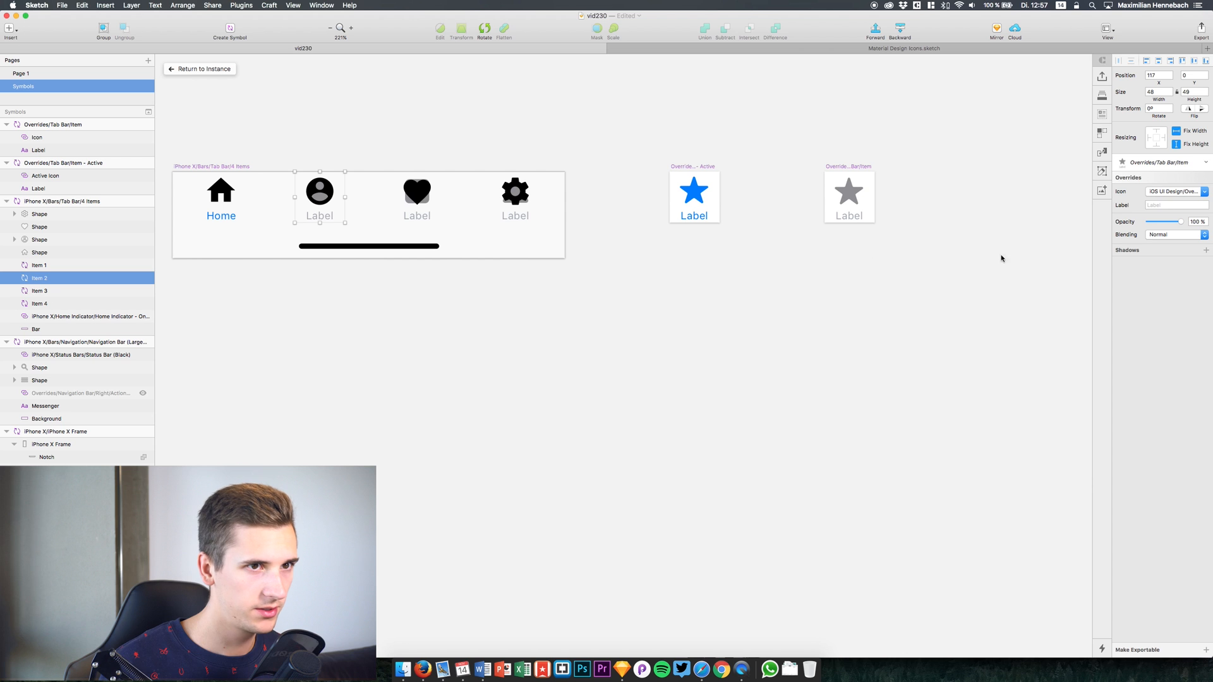
click(1154, 204)
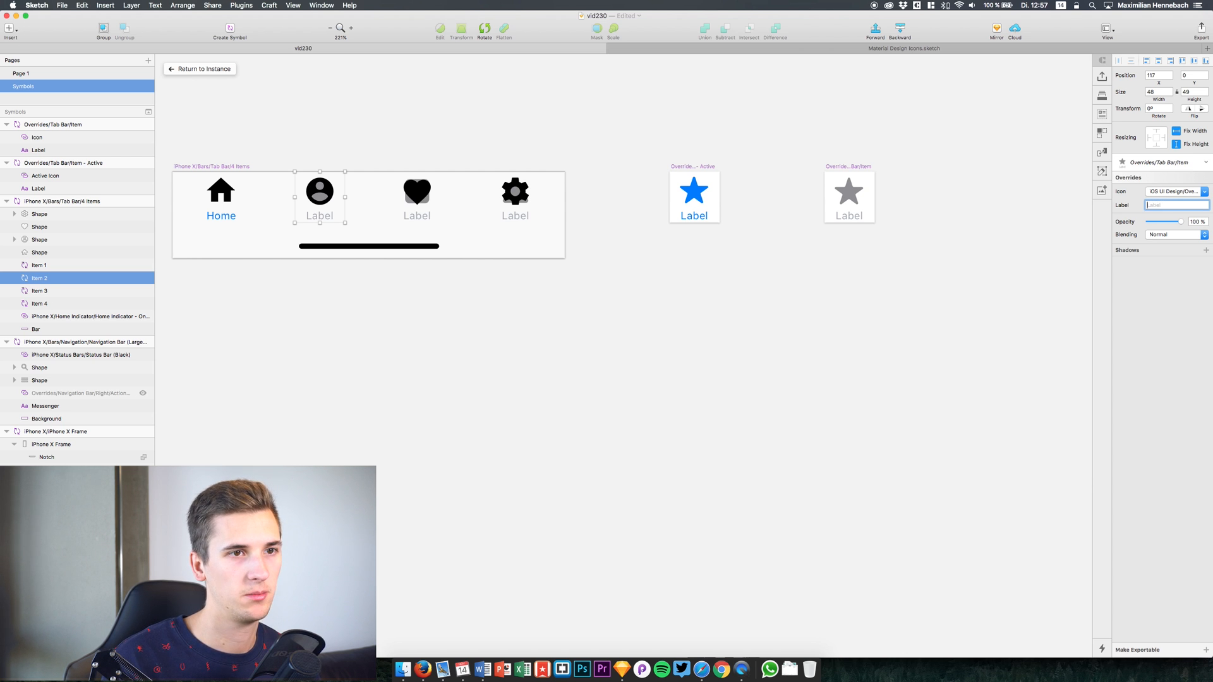
text(Contacts)
key(Return)
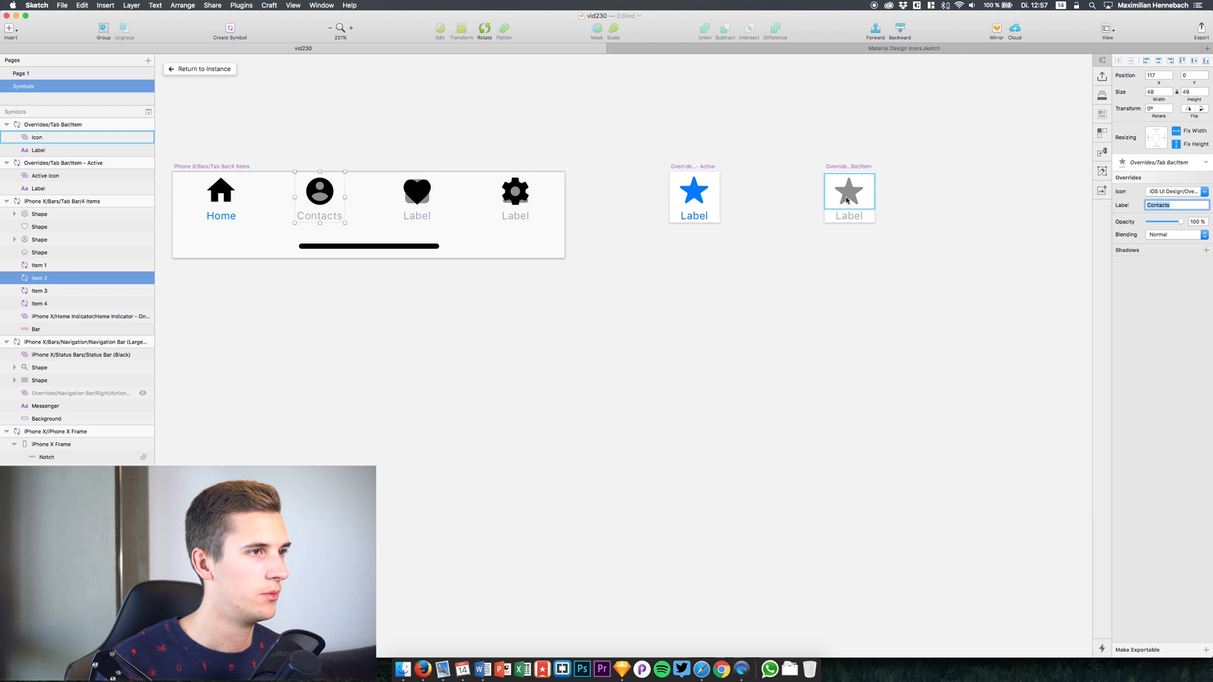
click(1153, 192)
key(Escape)
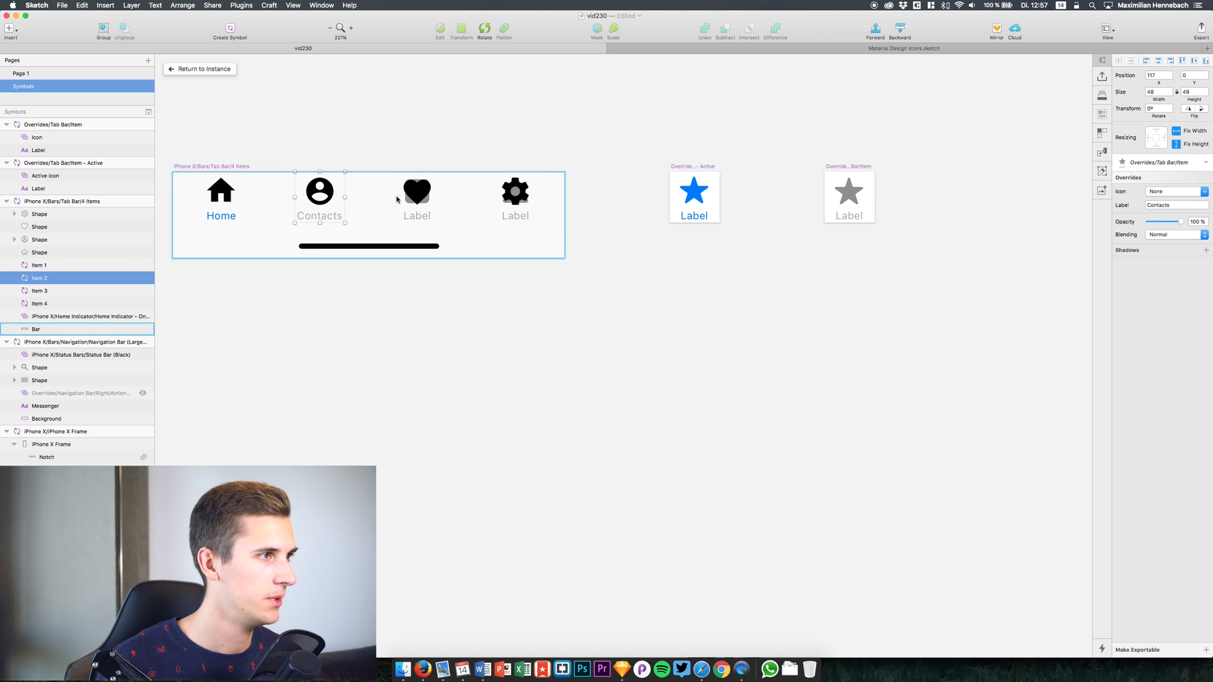
- Set the Icon override of Item 3 to None and its label override to Favorites
click(411, 197)
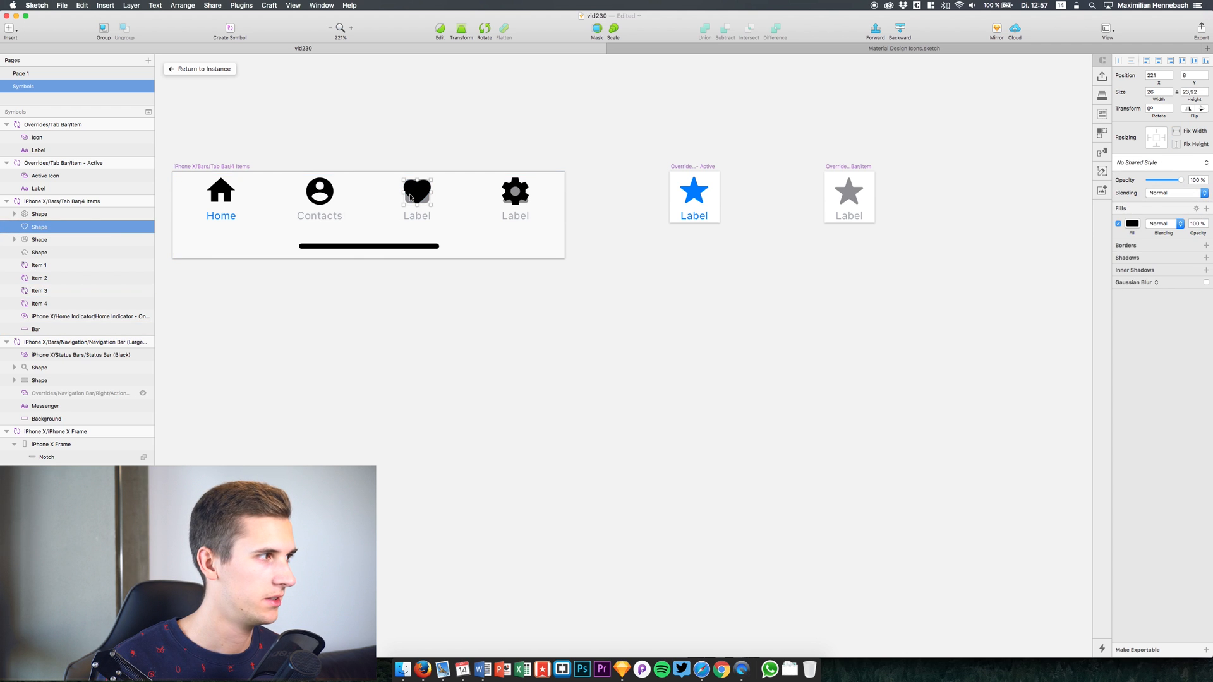
click(37, 289)
click(1158, 194)
click(1154, 205)
click(1153, 206)
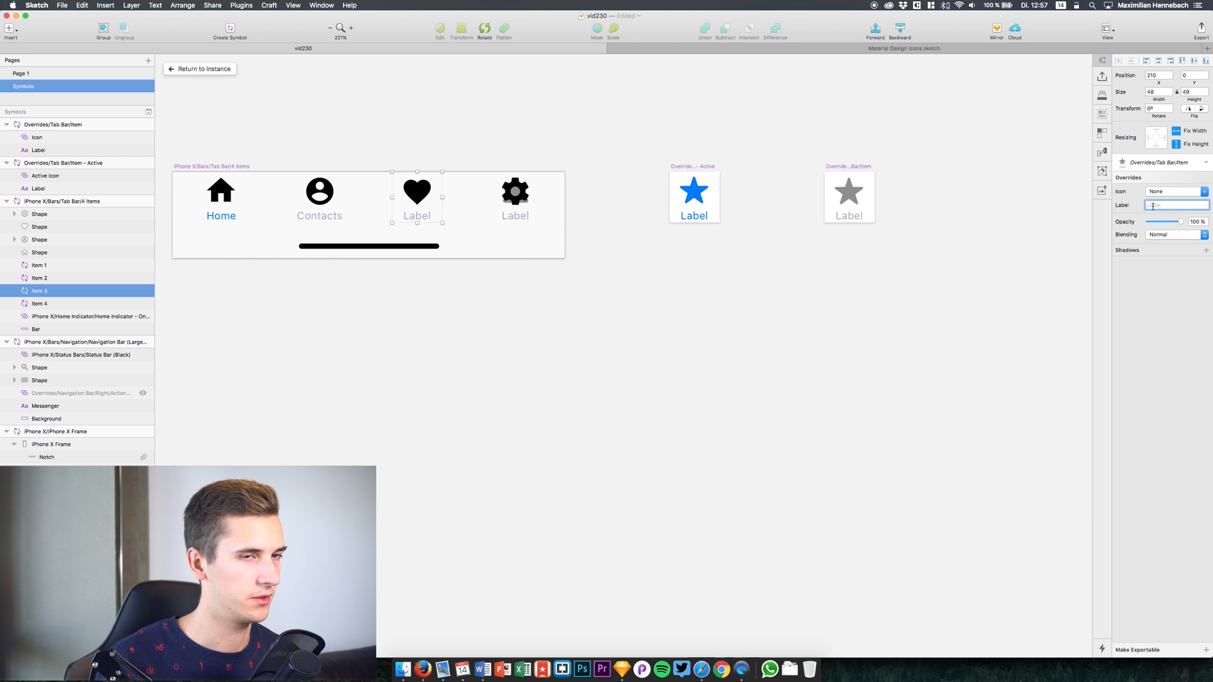
text(Favorites)
key(Return)
- Set the Icon override of Item 4 to None and its label override to Settings
click(509, 194)
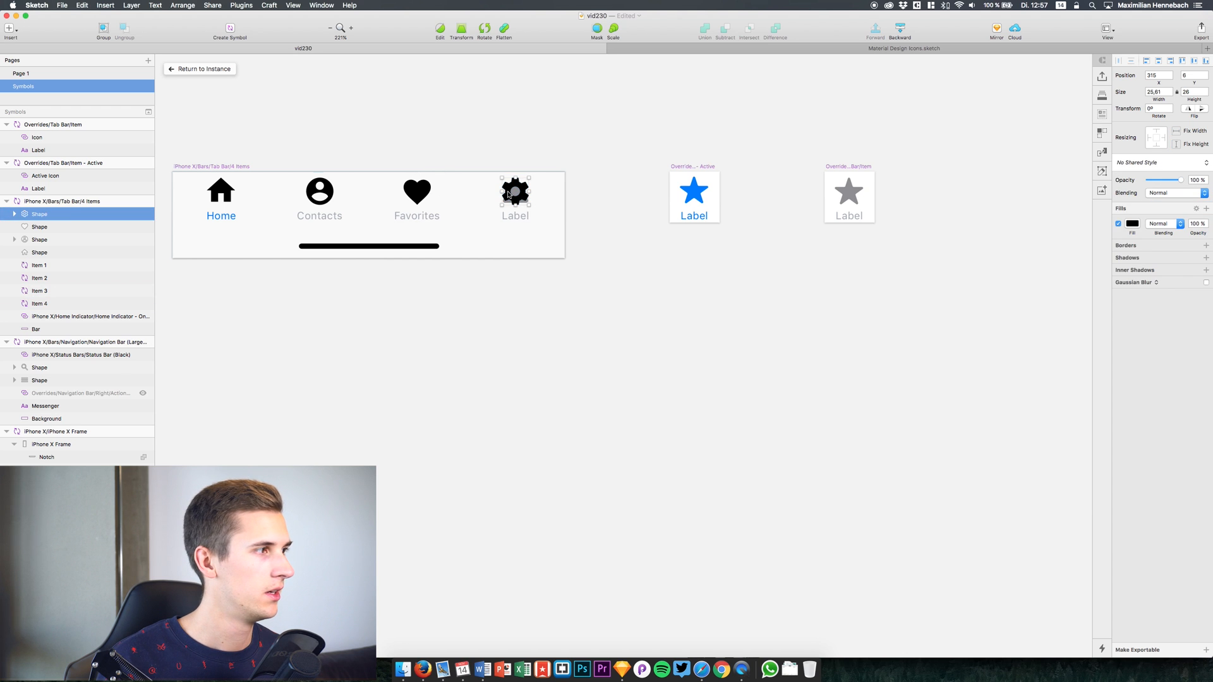
click(25, 265)
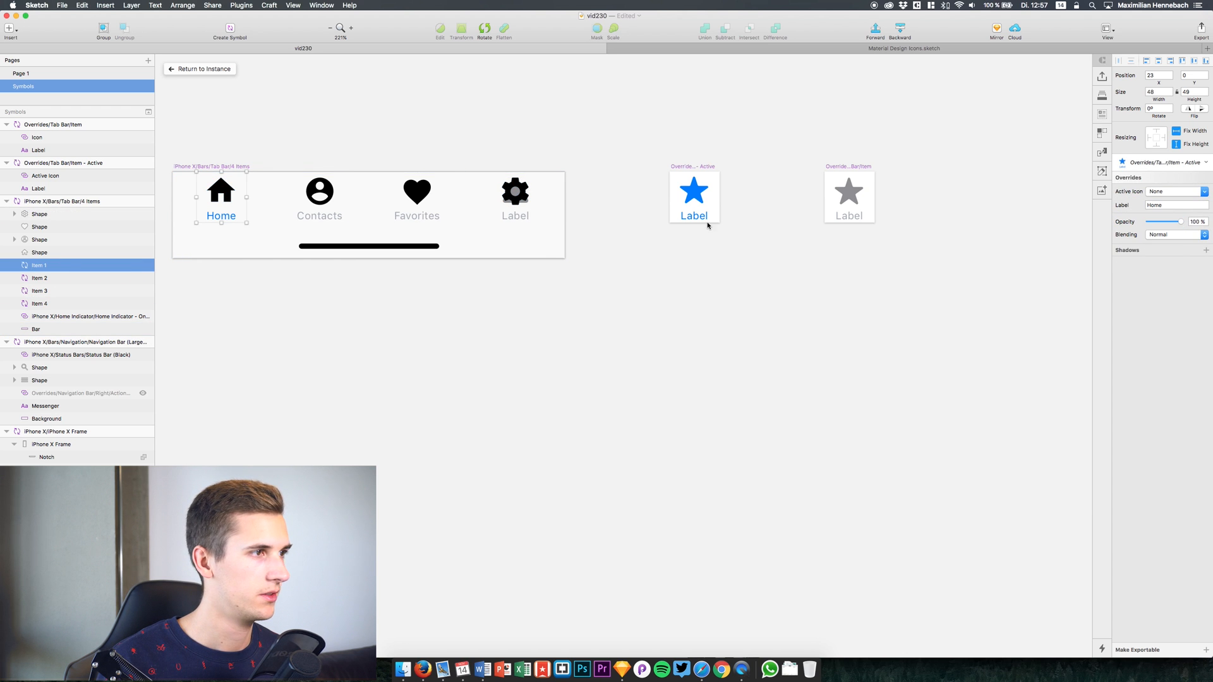
click(51, 305)
click(1169, 190)
click(1156, 203)
click(1157, 205)
text(Settin)
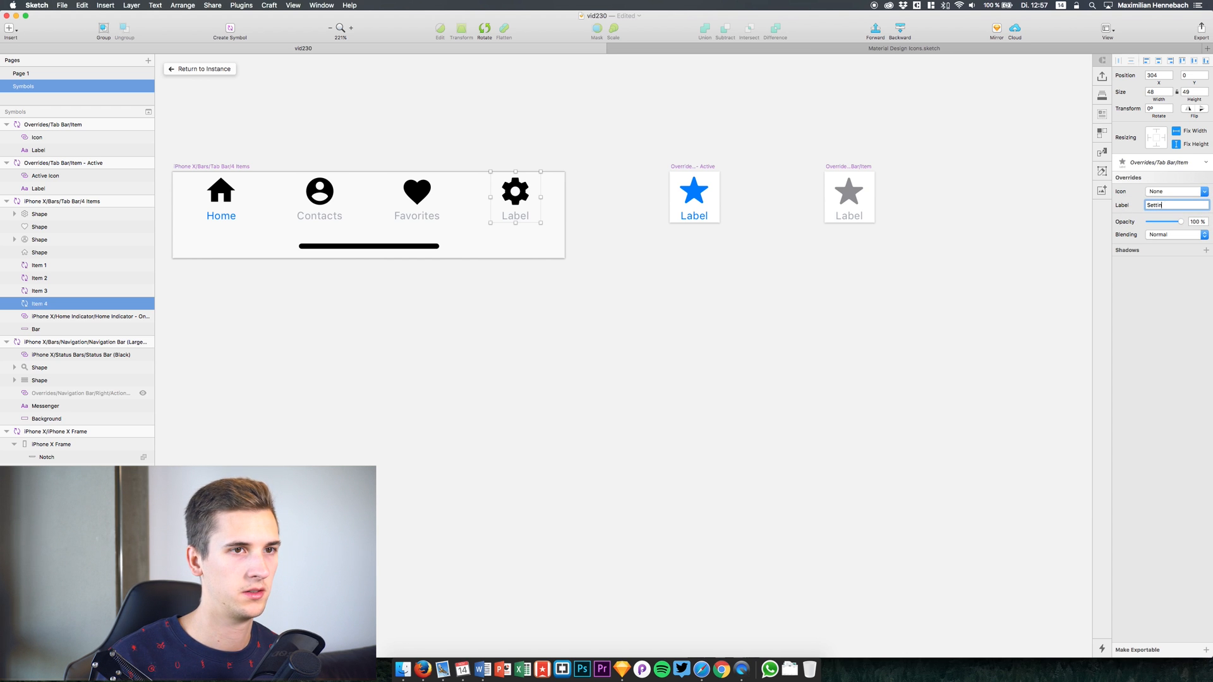
text(gs)
key(Return)
- Fill the house icon in the tab bar with the light blue global colour
scroll(377, 306, left, 6)
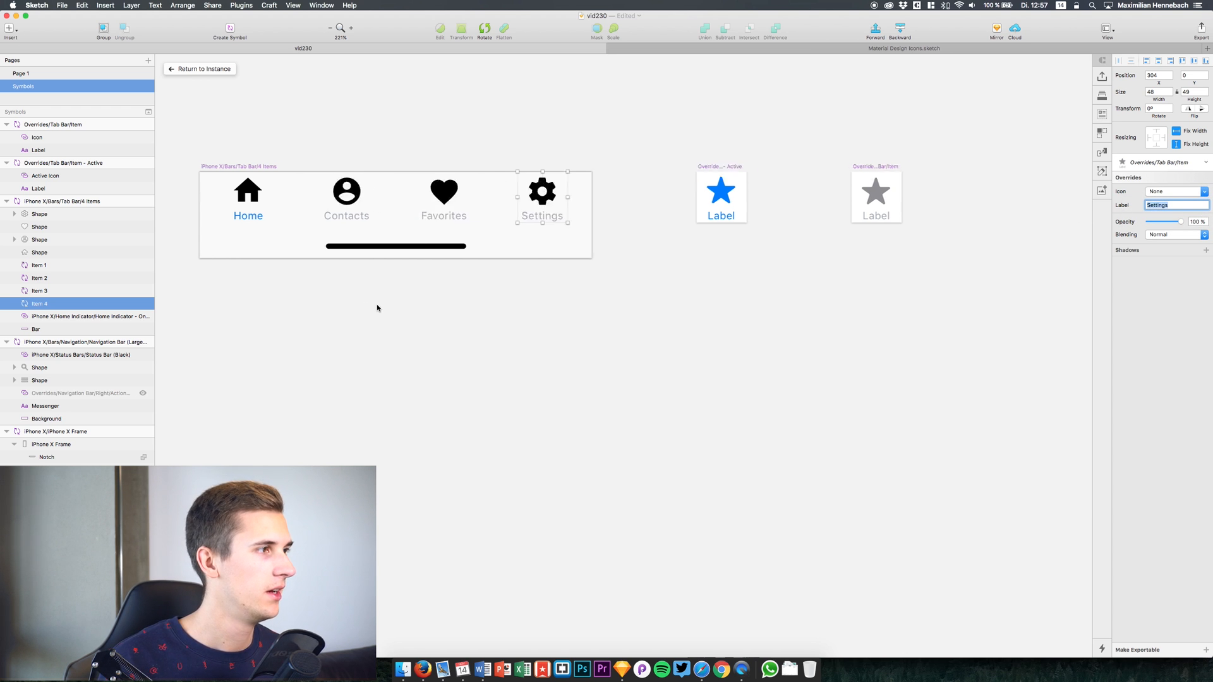
click(384, 191)
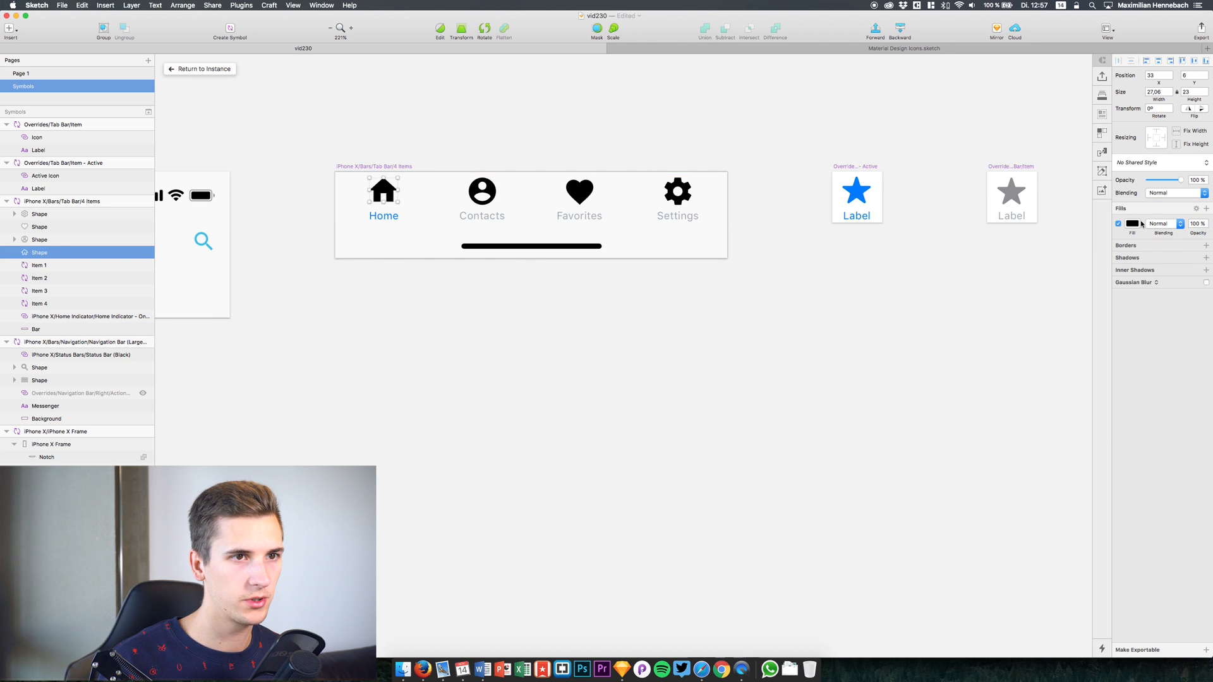
click(1133, 224)
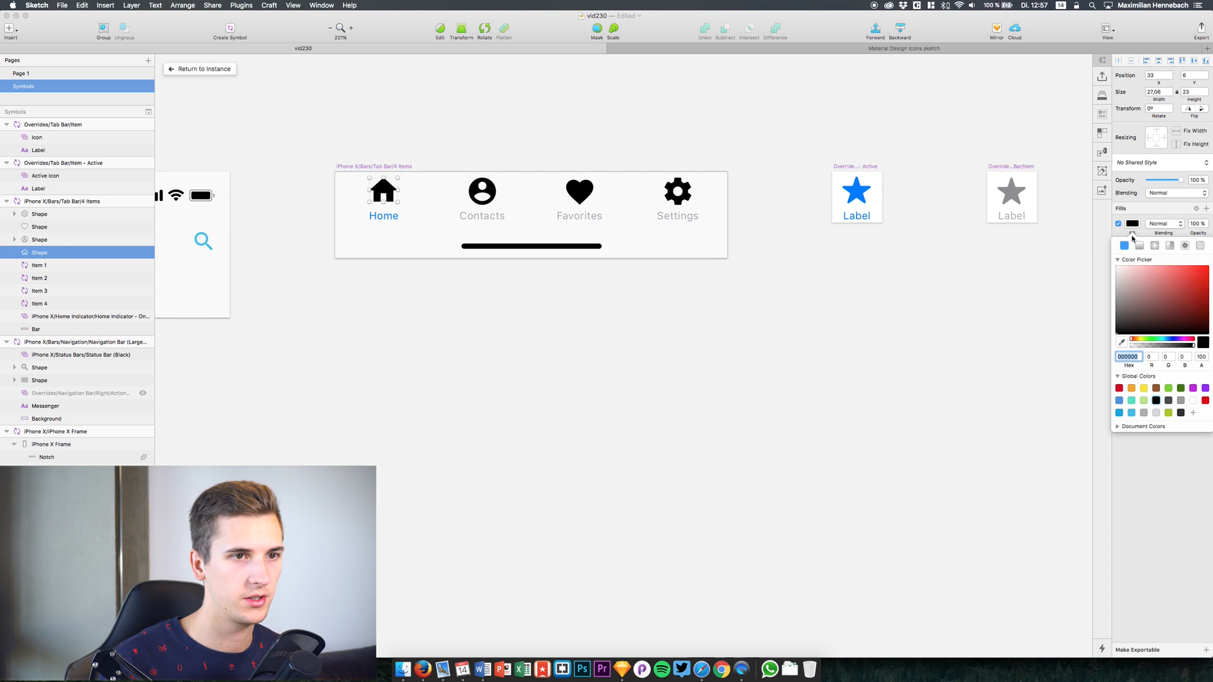
click(1131, 414)
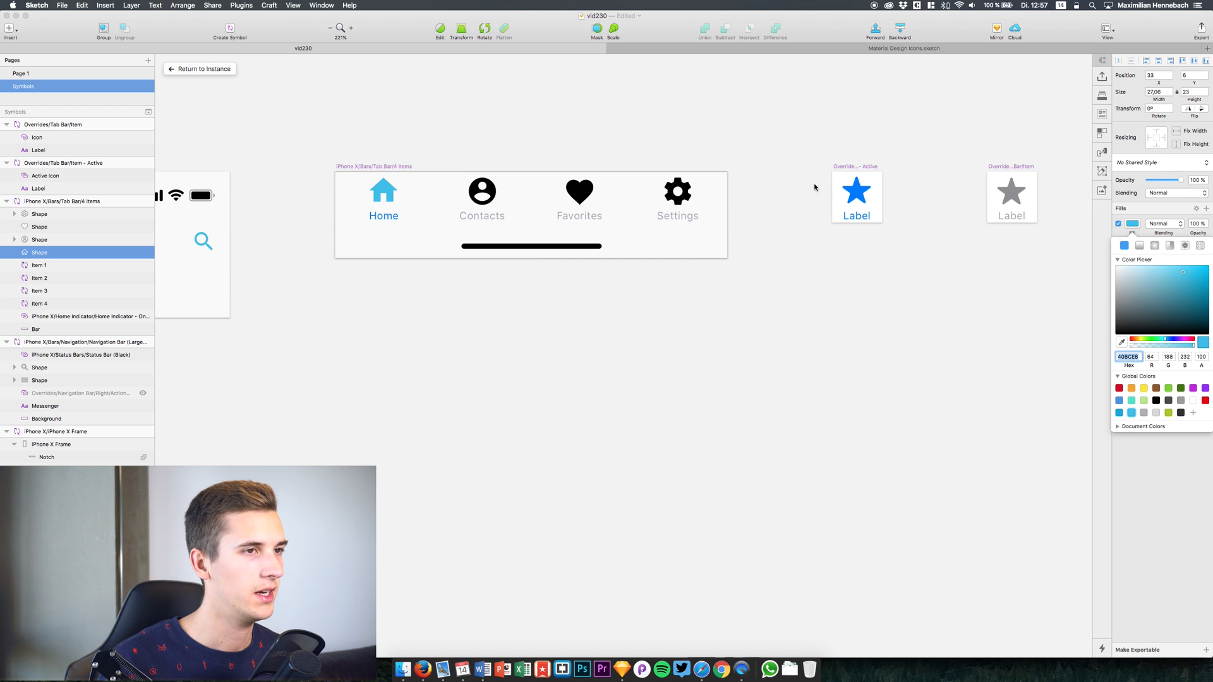
- Sample the light blue global colour as the text colour of the label in the active tab bar item symbol
click(856, 215)
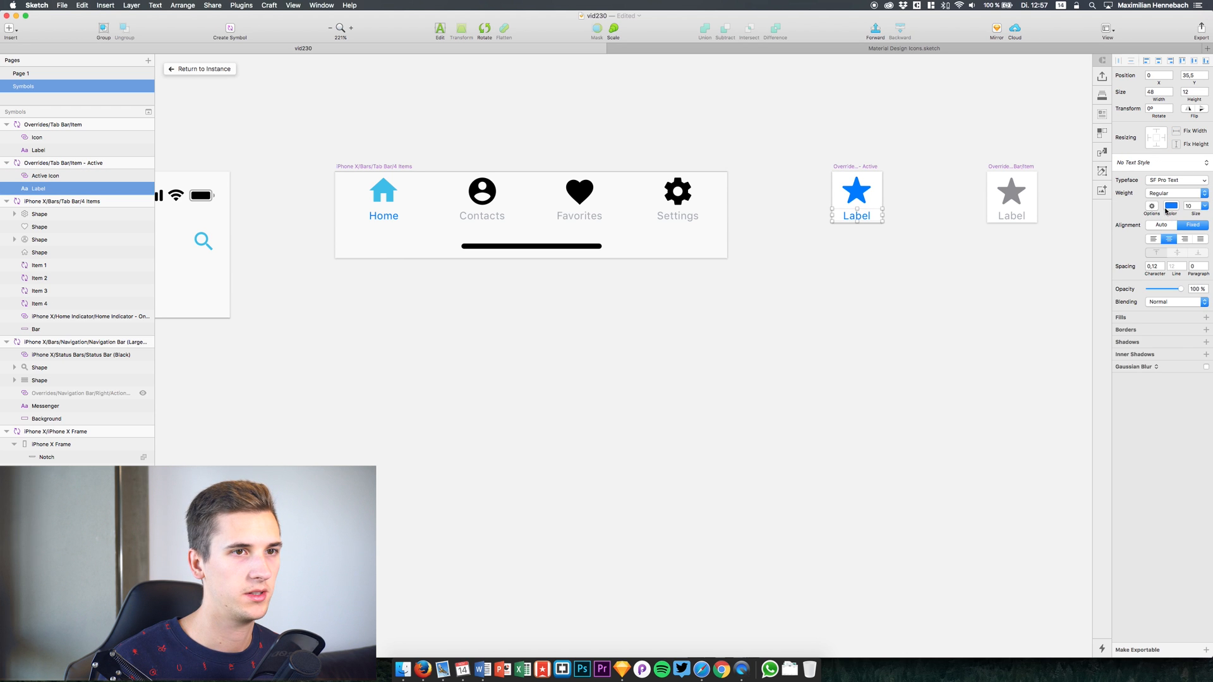
click(1170, 206)
click(1121, 308)
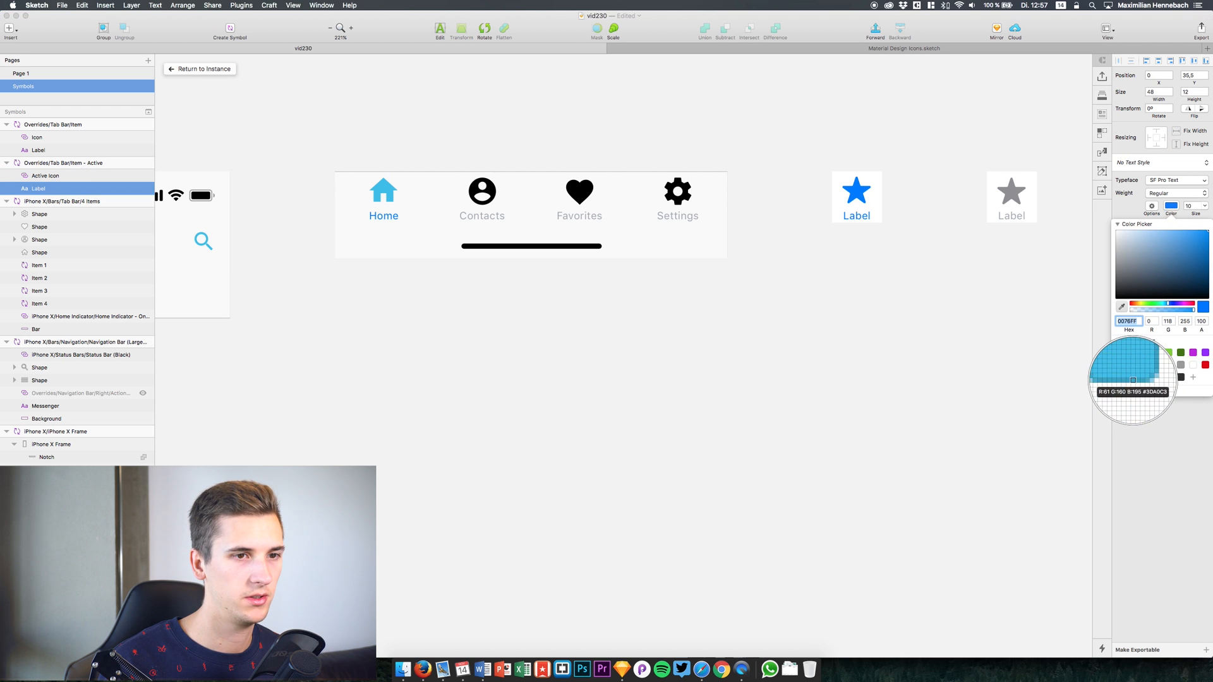
click(1130, 377)
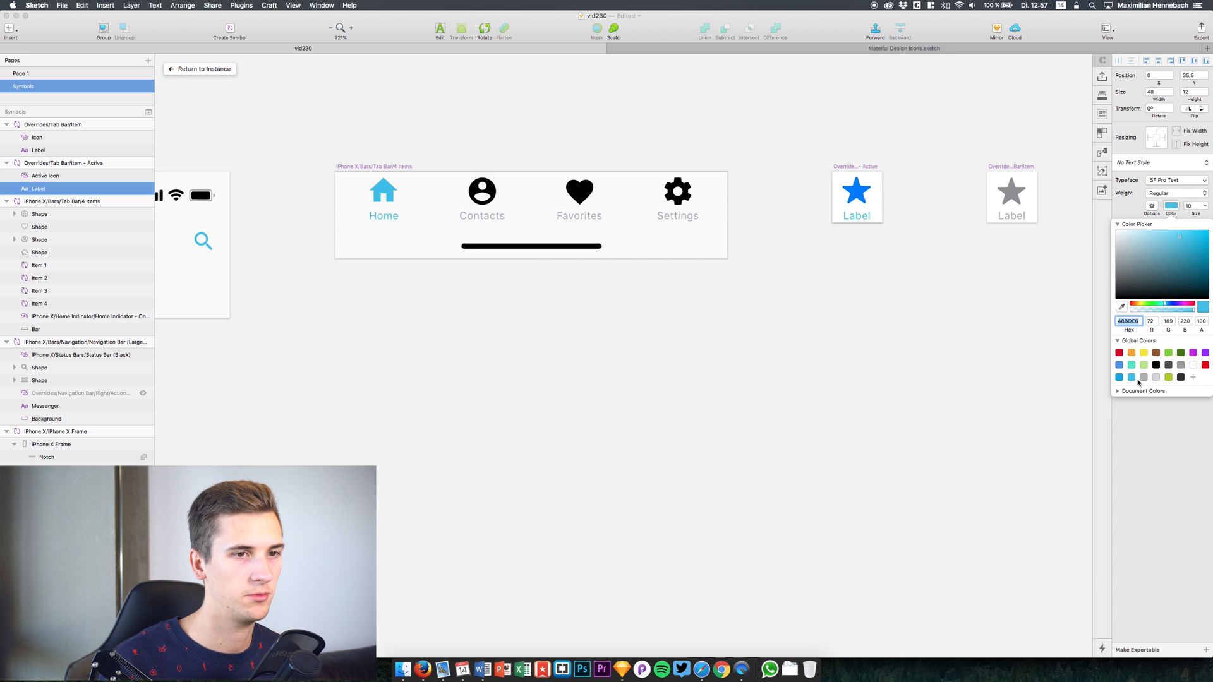
click(850, 243)
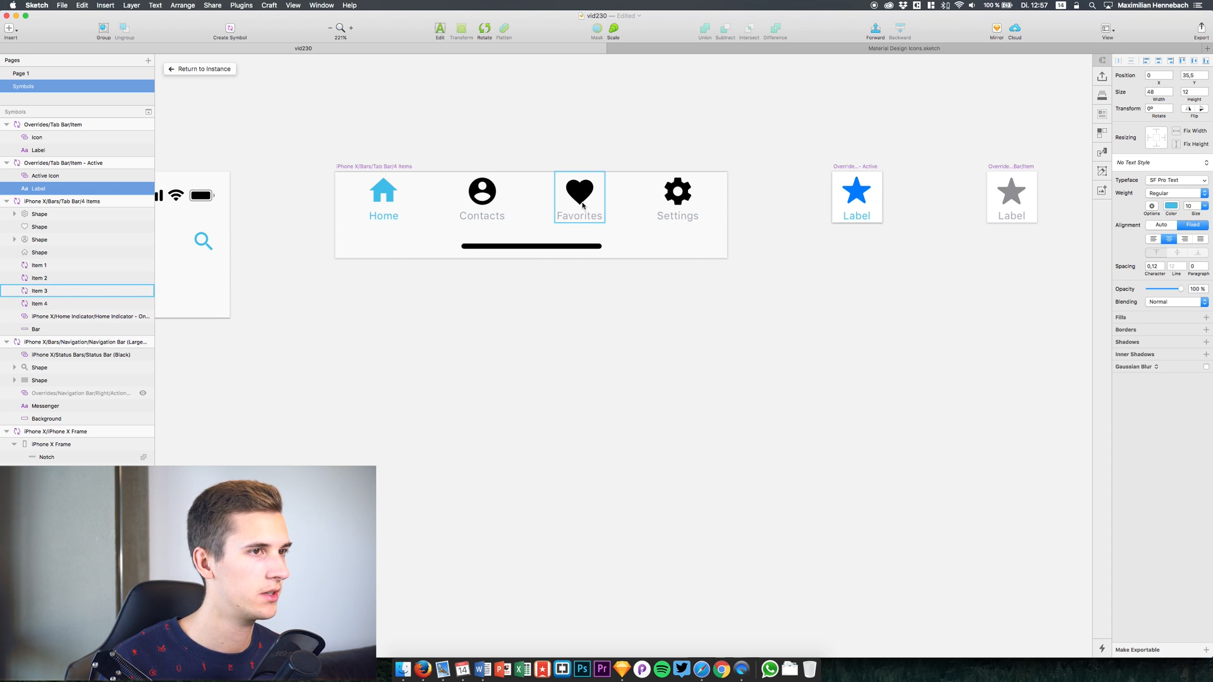
- Return from the symbols to the Screen instance on Page 1 to check the tab bar in the phone mockup
scroll(586, 206, left, 2)
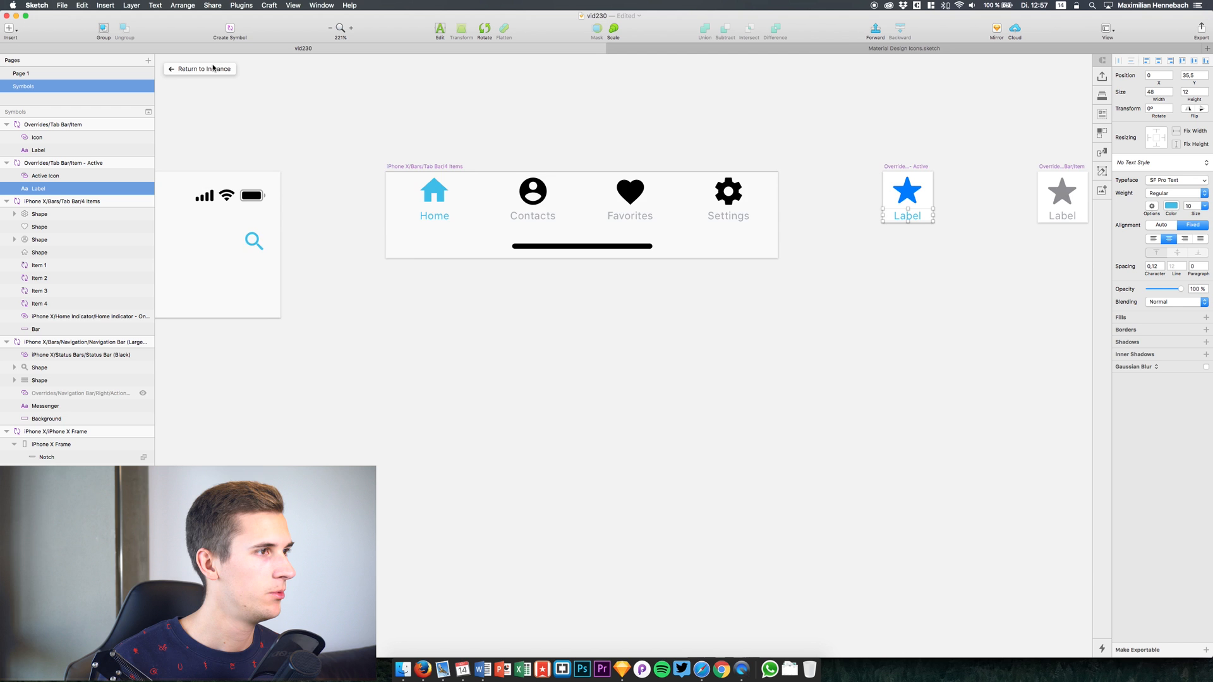
scroll(286, 118, left, 5)
scroll(285, 118, down, 3)
scroll(285, 117, left, 9)
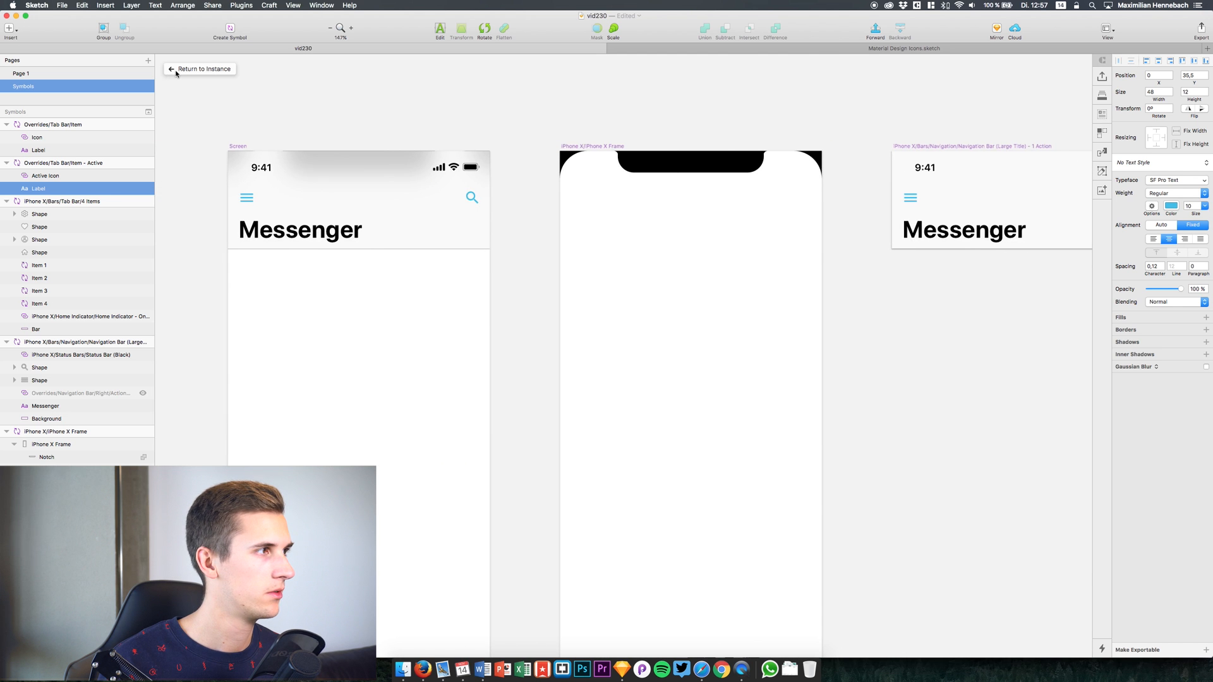
click(176, 70)
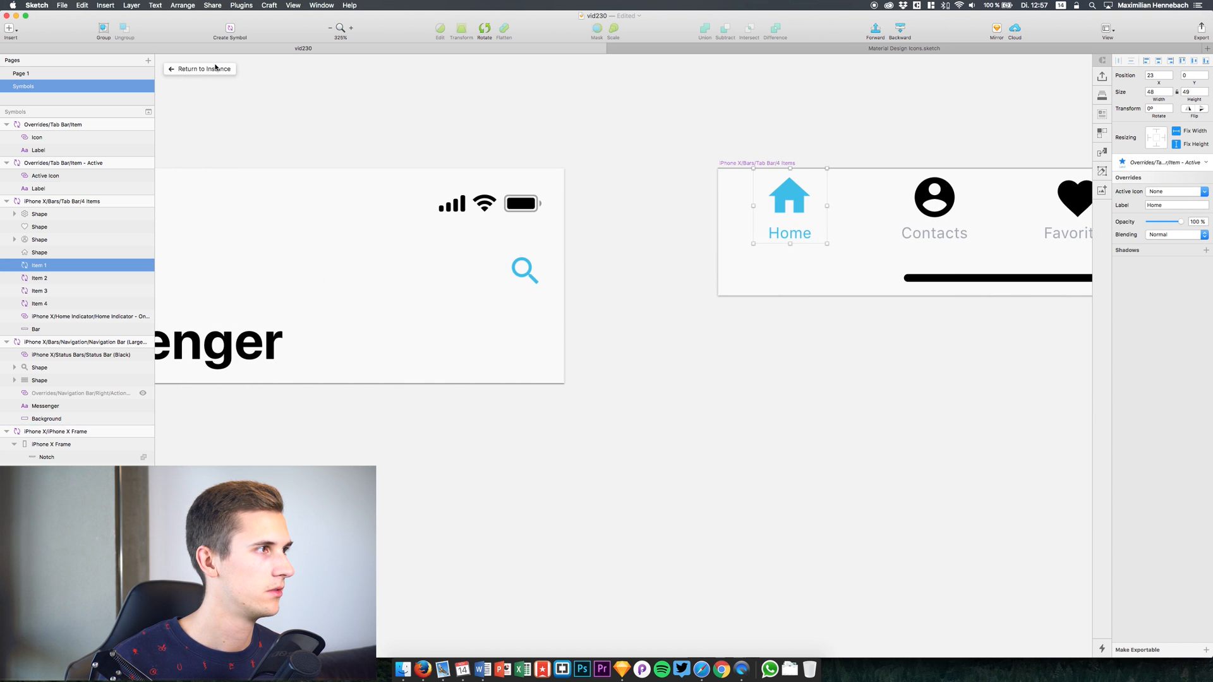
click(214, 70)
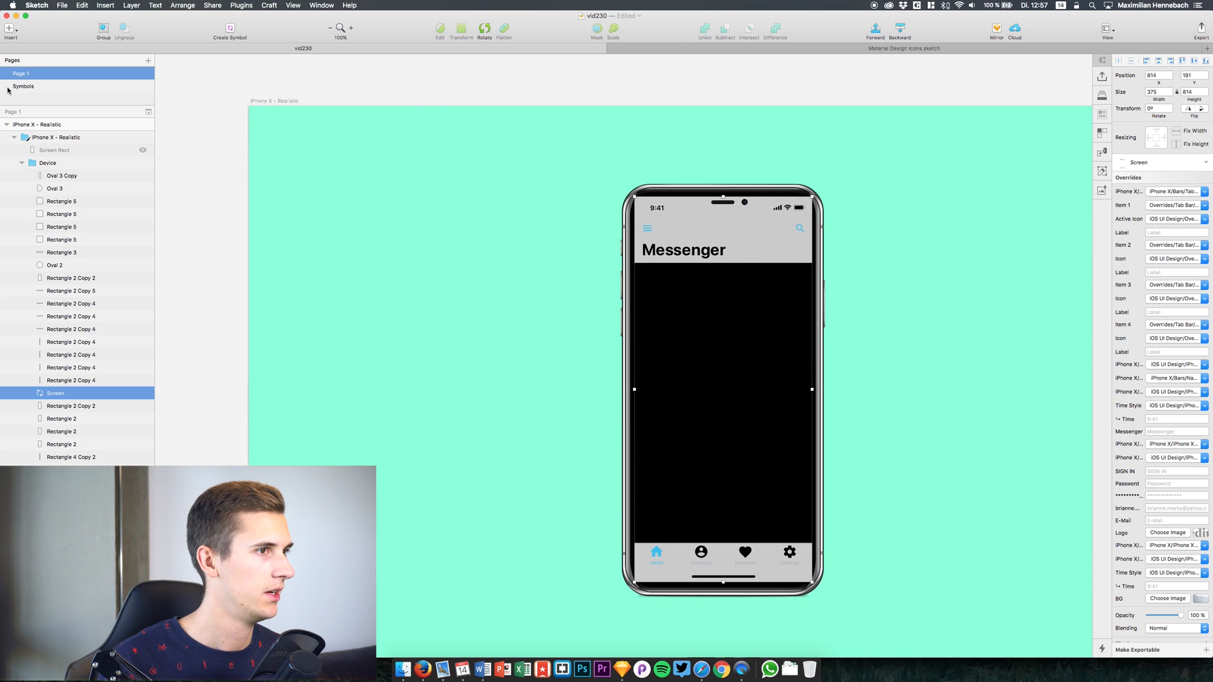
- Bring the iPhone X frame to the front inside the Screen symbol on the Symbols page
click(31, 88)
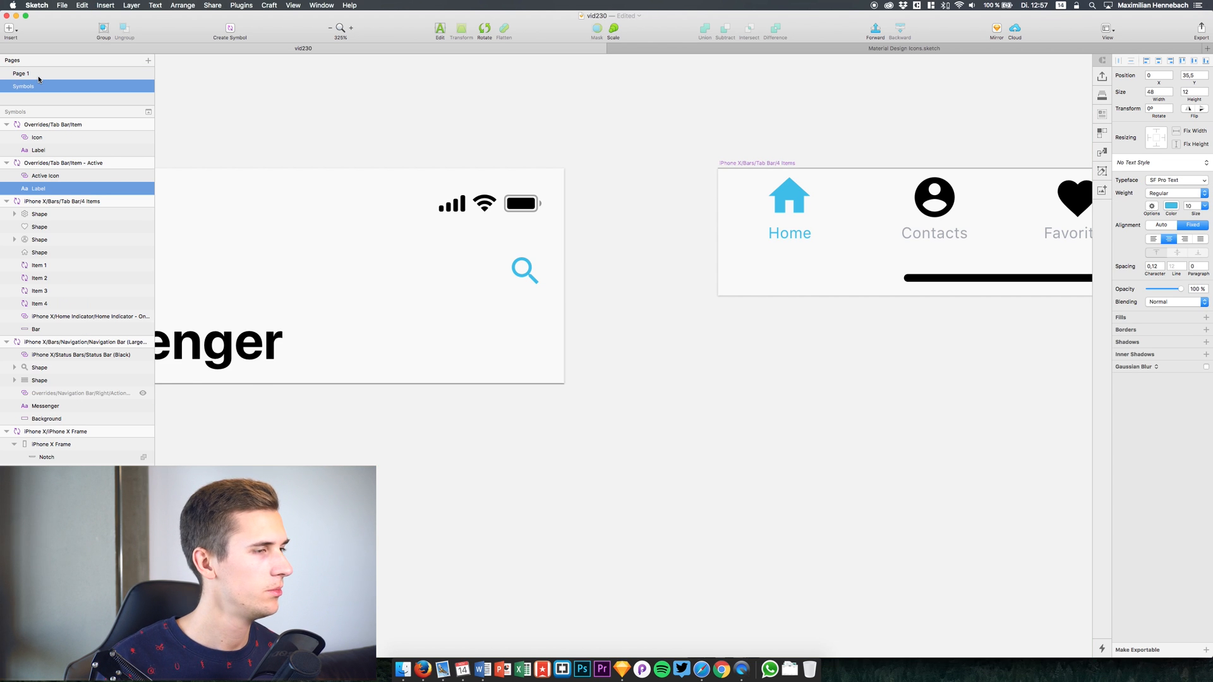
click(38, 74)
click(25, 86)
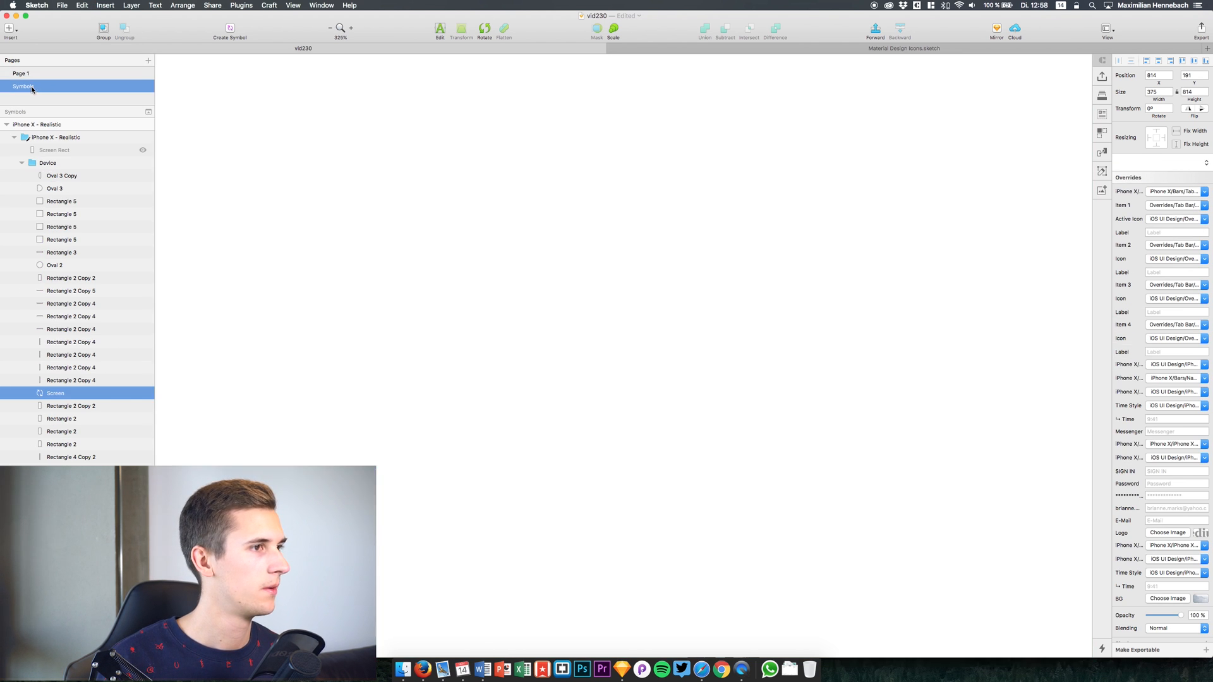
scroll(203, 164, left, 3)
right_click(348, 187)
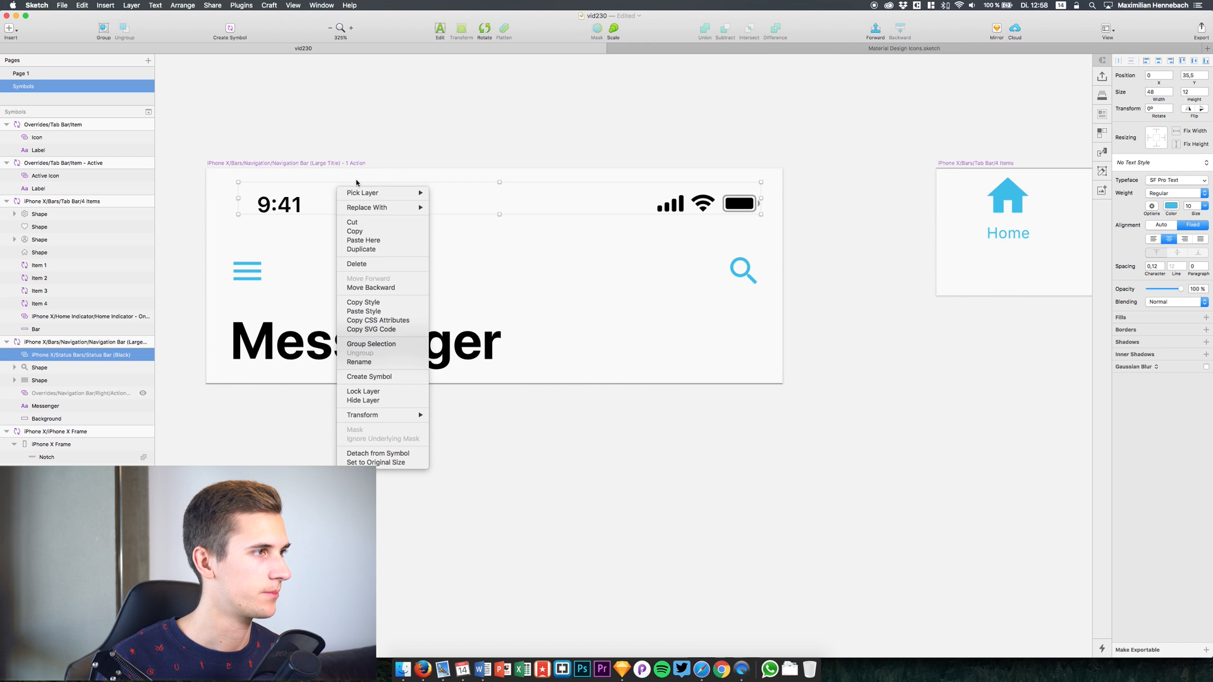
click(356, 110)
scroll(288, 143, down, 3)
scroll(288, 143, left, 12)
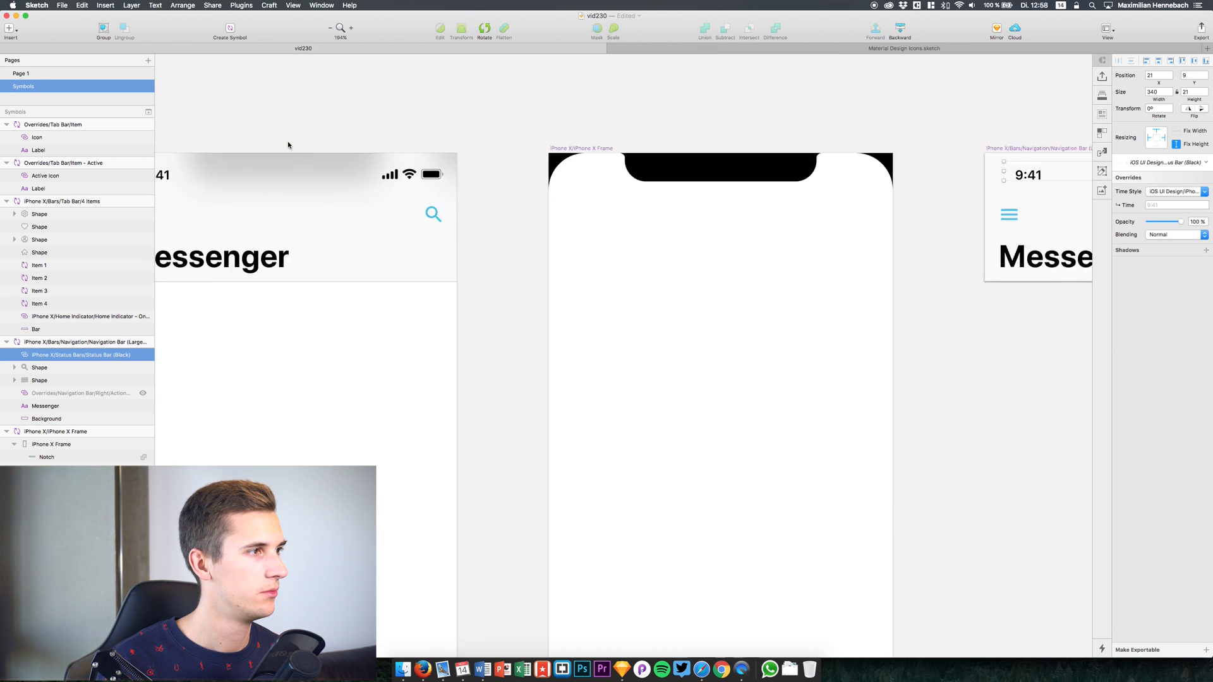
scroll(456, 109, down, 5)
scroll(456, 110, down, 3)
scroll(456, 109, left, 3)
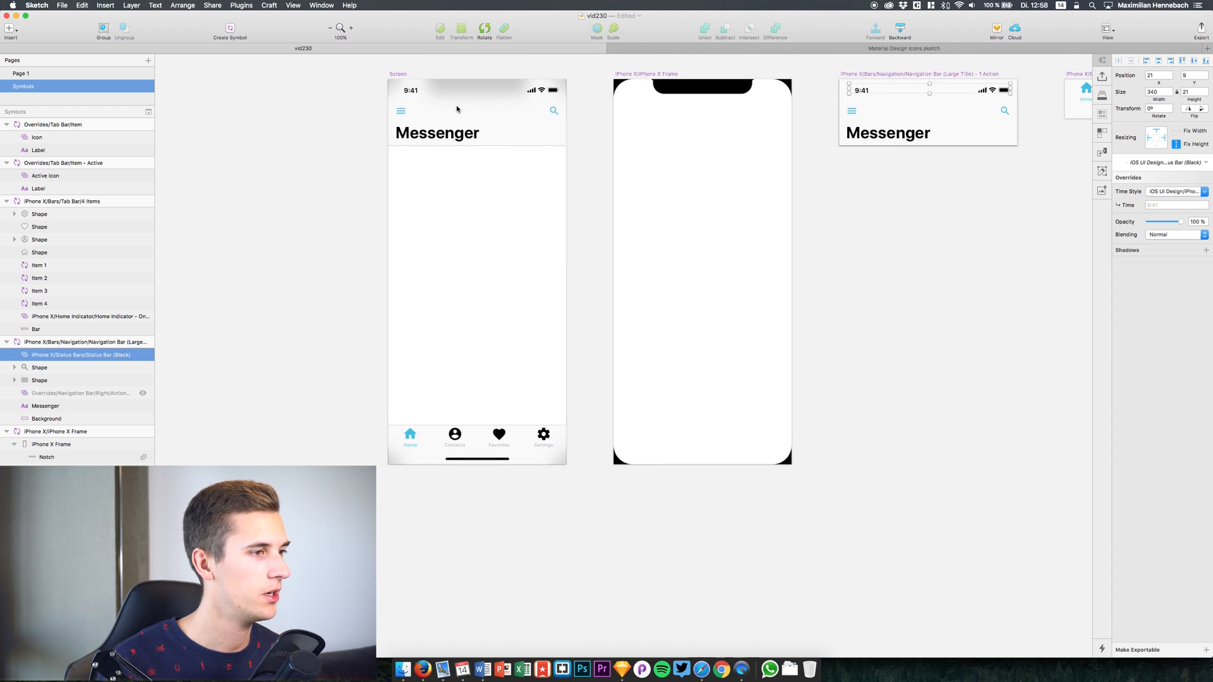
scroll(456, 105, left, 2)
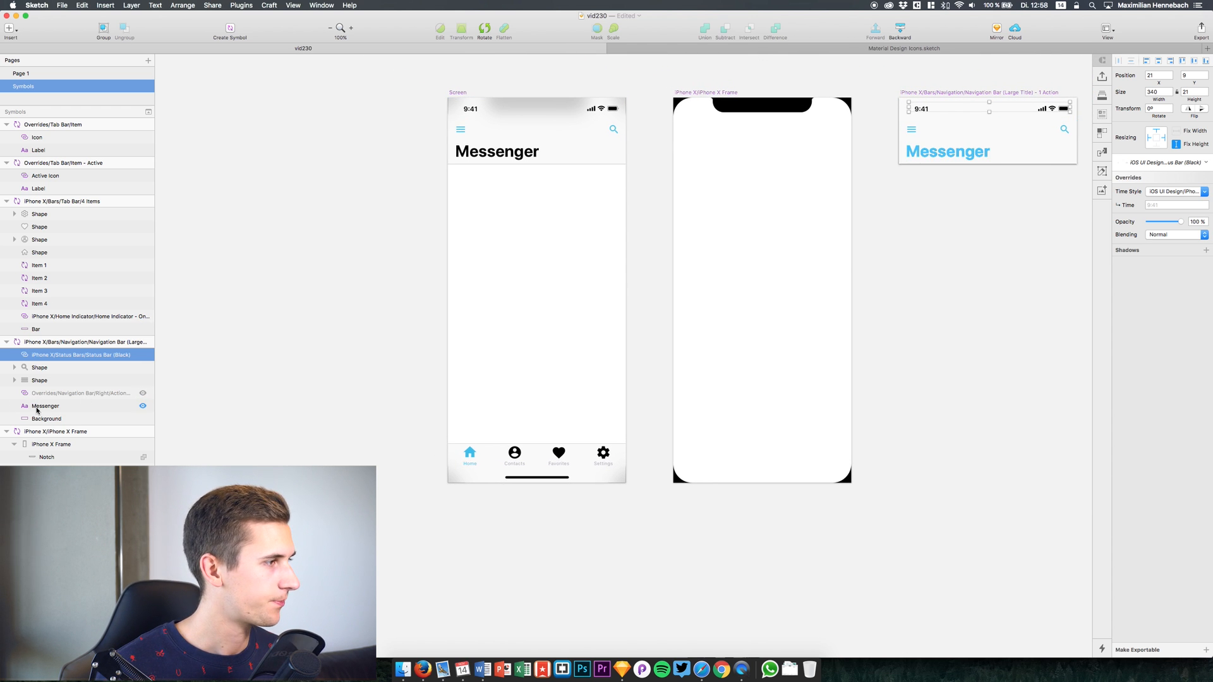
double_click(479, 262)
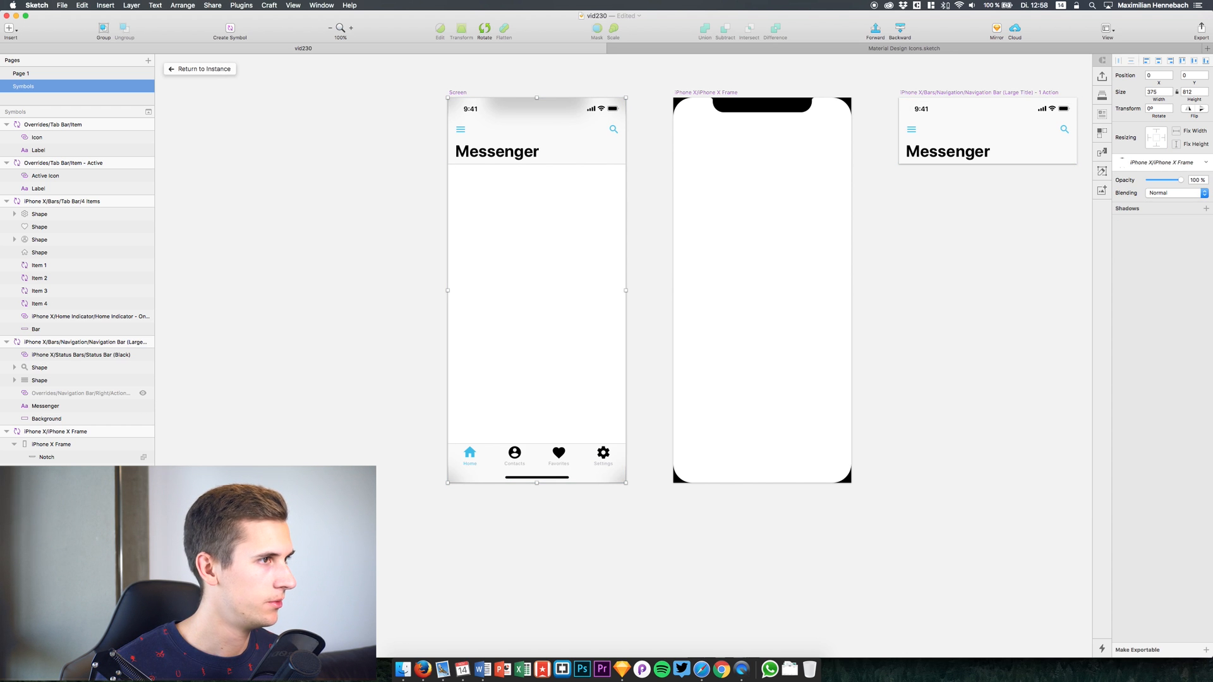
key(ctrl+alt+super+Up)
click(411, 231)
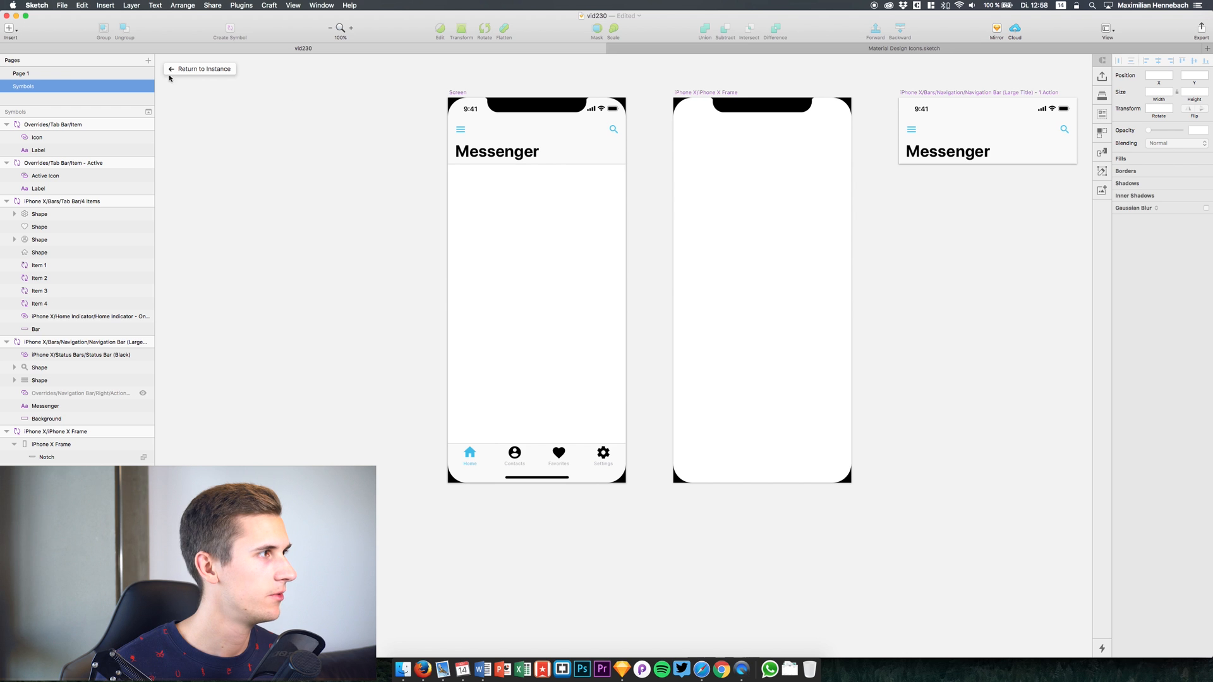
- Check the Screen instance with its notch in the phone mockup on Page 1
click(69, 75)
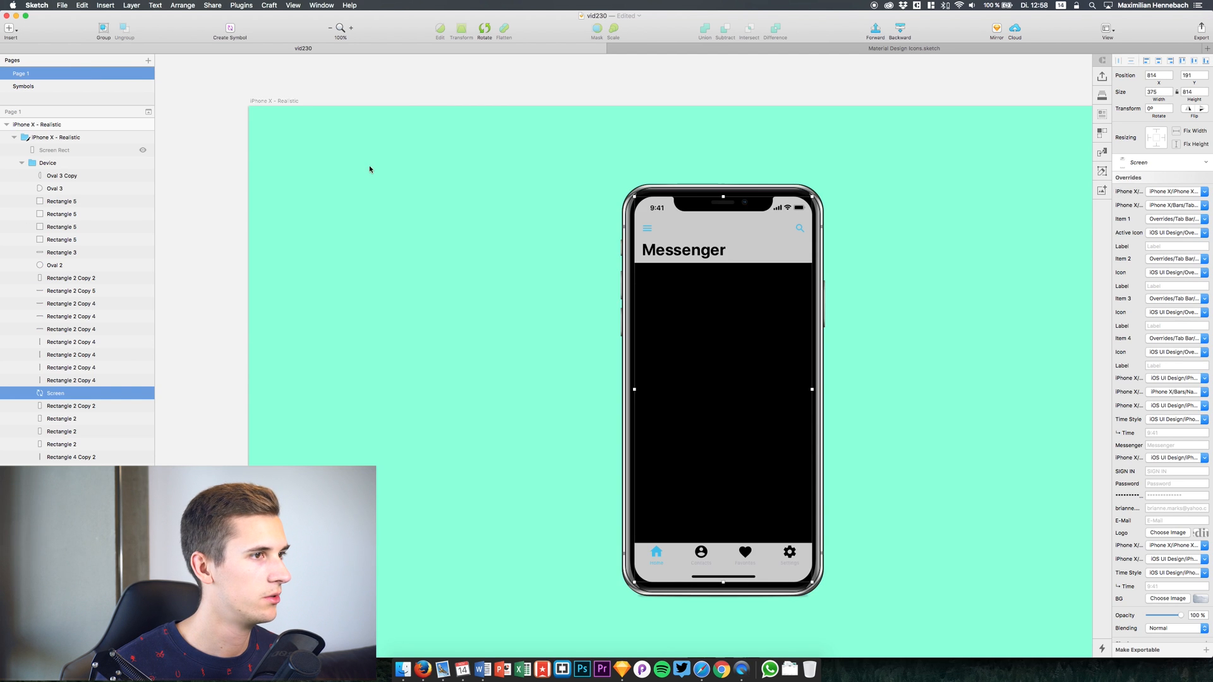
scroll(492, 108, right, 2)
scroll(492, 109, up, 1)
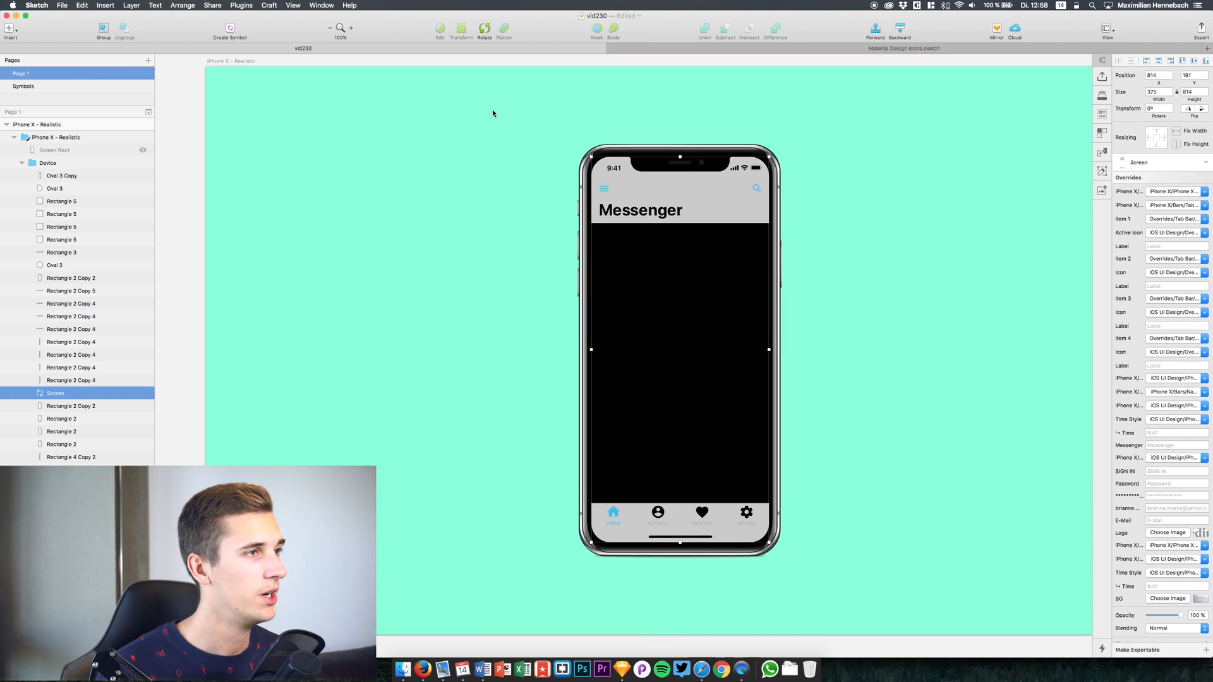
click(548, 66)
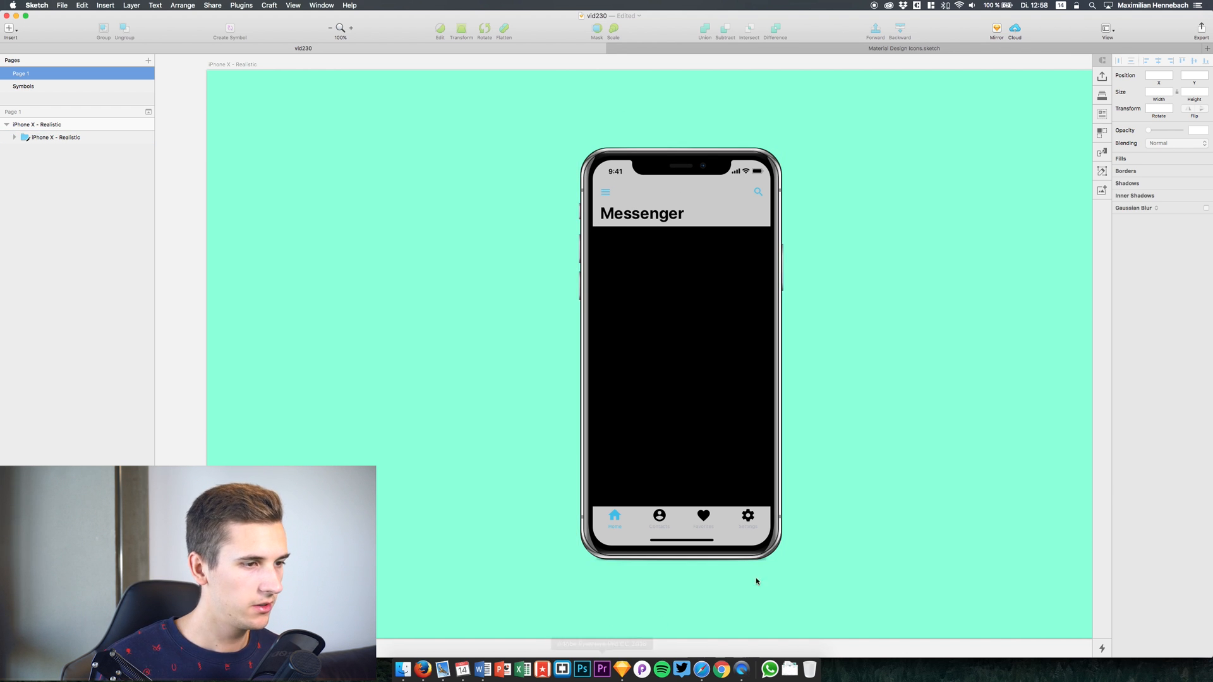
- Collapse all groups in the layer list of the Symbols page
click(23, 87)
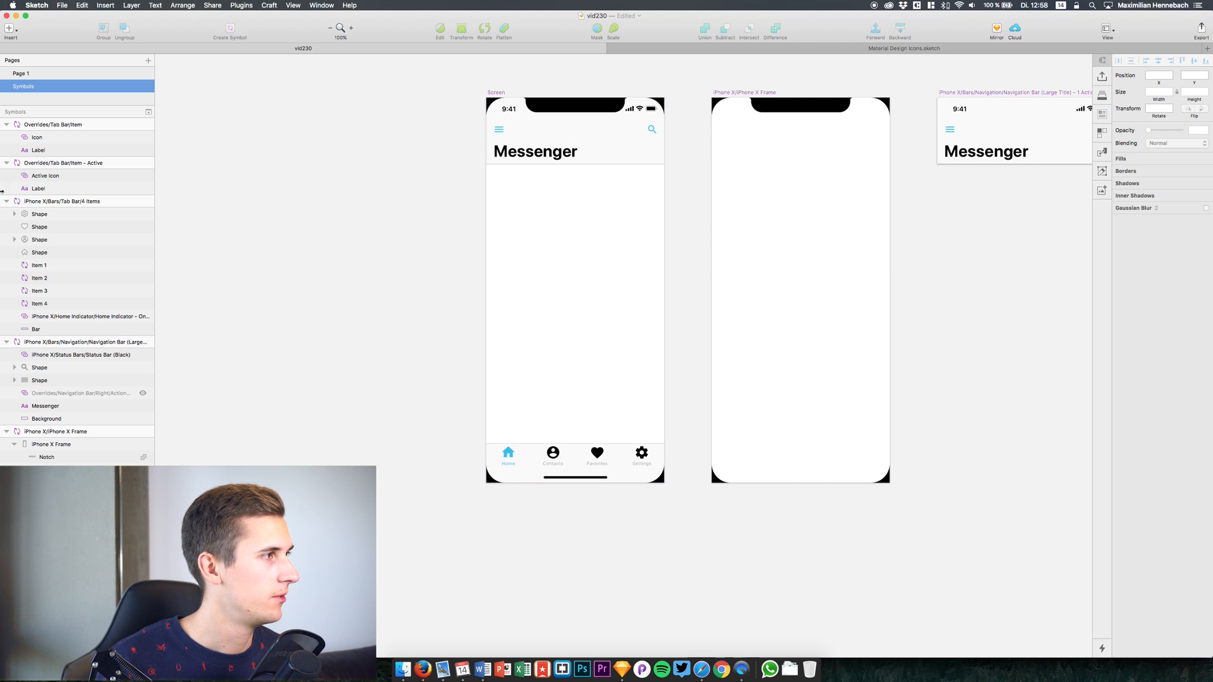
click(302, 4)
mouse_move(282, 4)
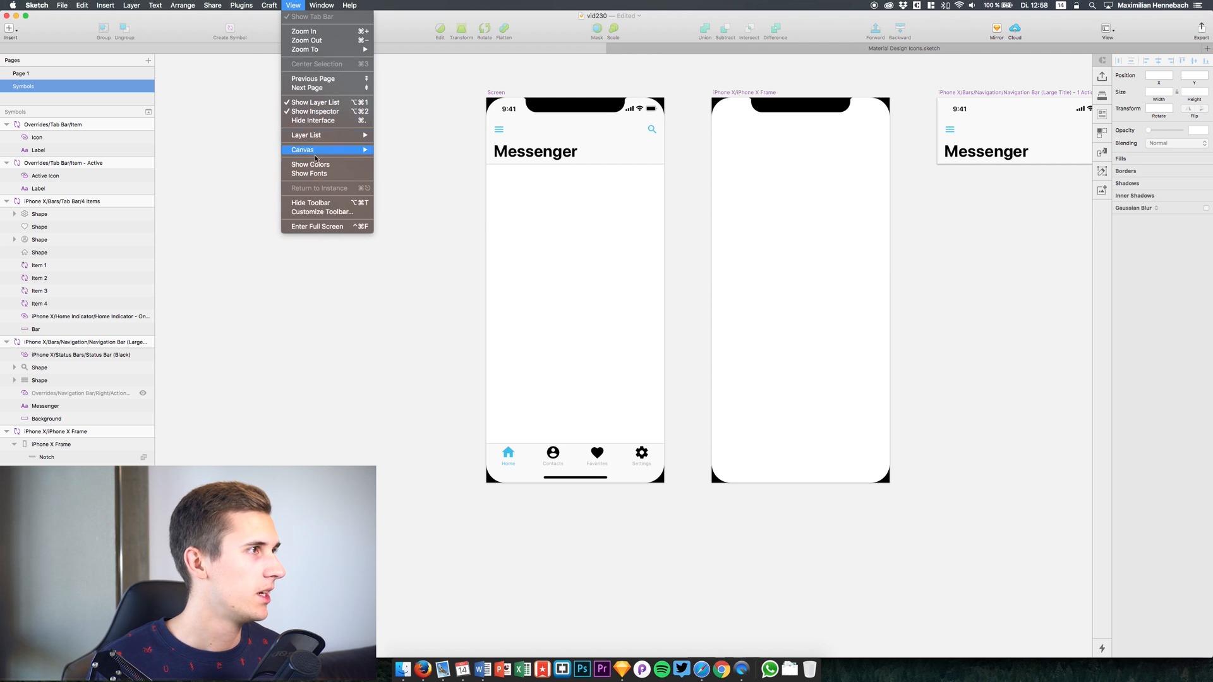
mouse_move(315, 135)
click(398, 153)
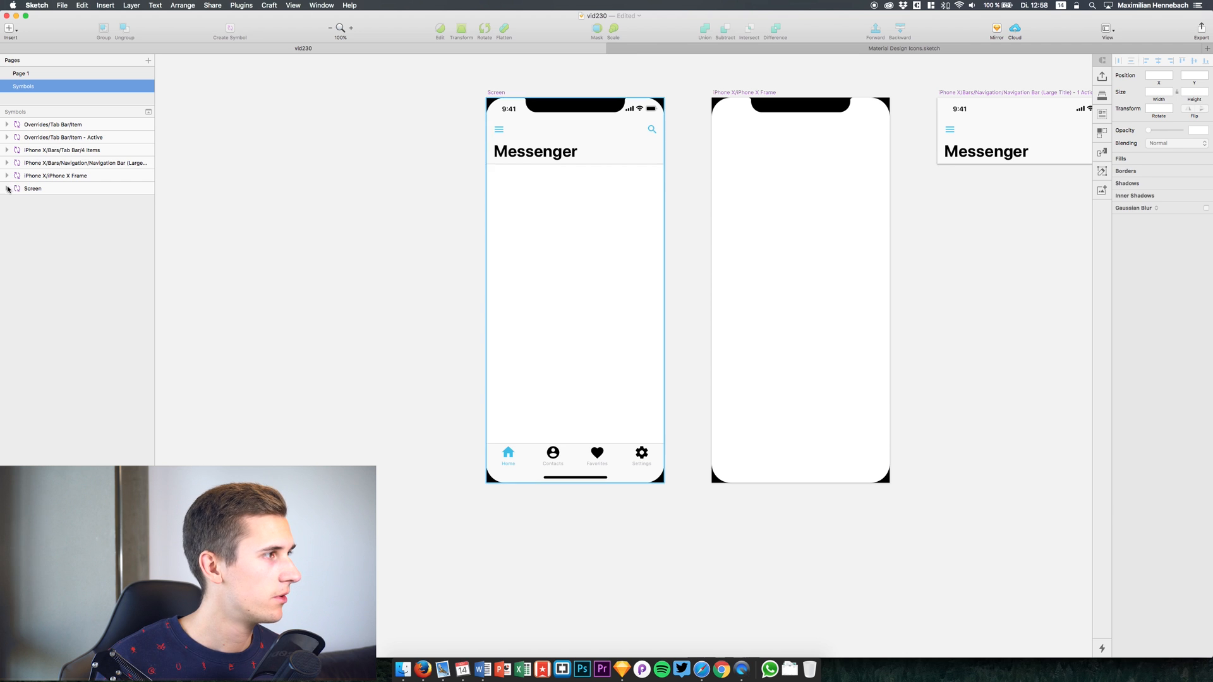
- Expand the Screen symbol's layers and move the iPhone X frame below the navigation bar in the layer order
click(39, 187)
click(6, 188)
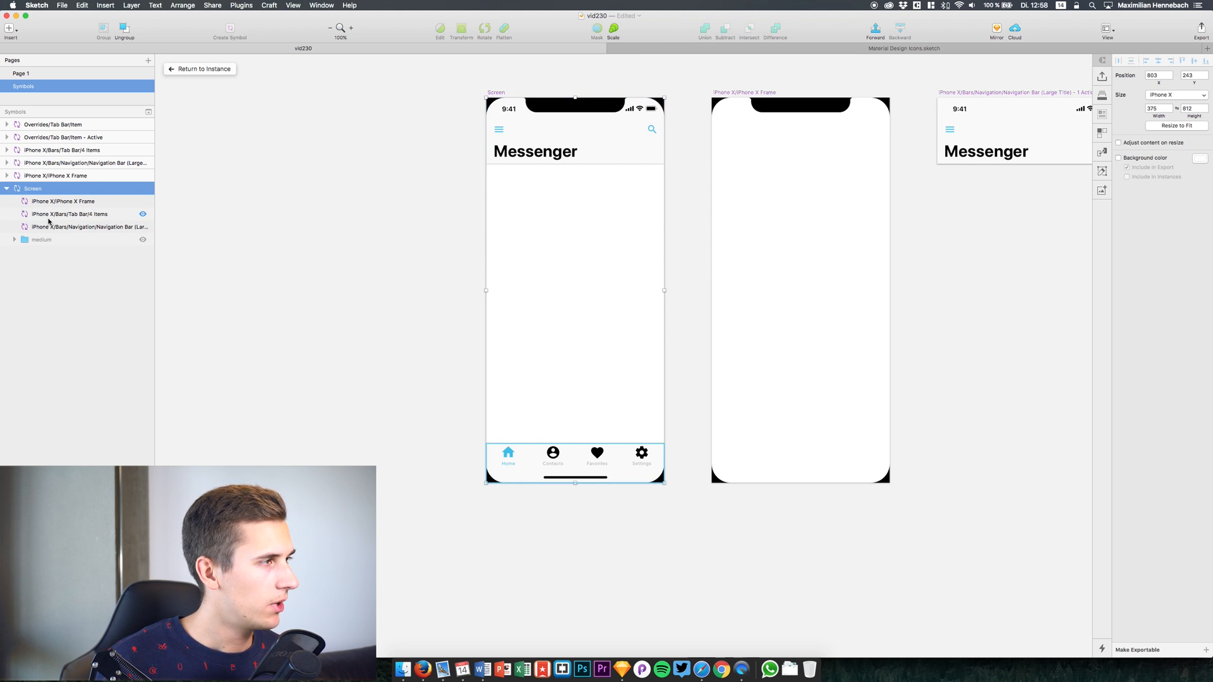
drag(43, 209, 41, 234)
- Show the rulers and place vertical guides at 18 and 358 on the Screen symbol
click(51, 208)
key(r)
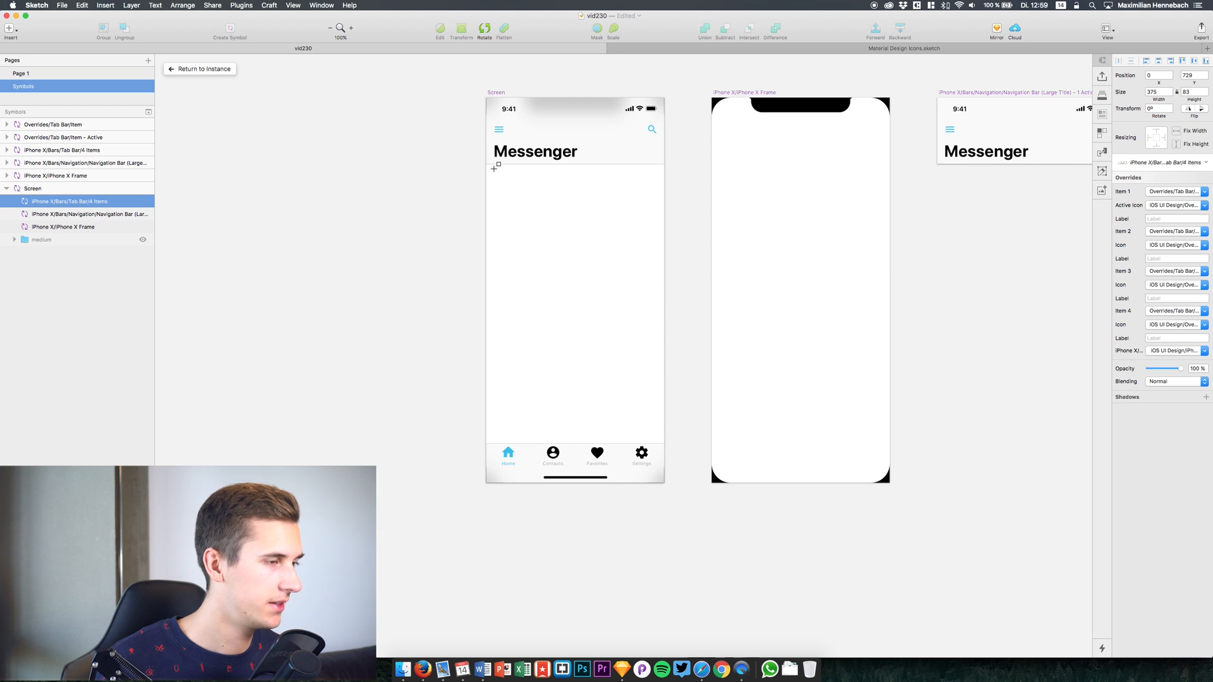
key(ctrl+r)
scroll(494, 169, up, 5)
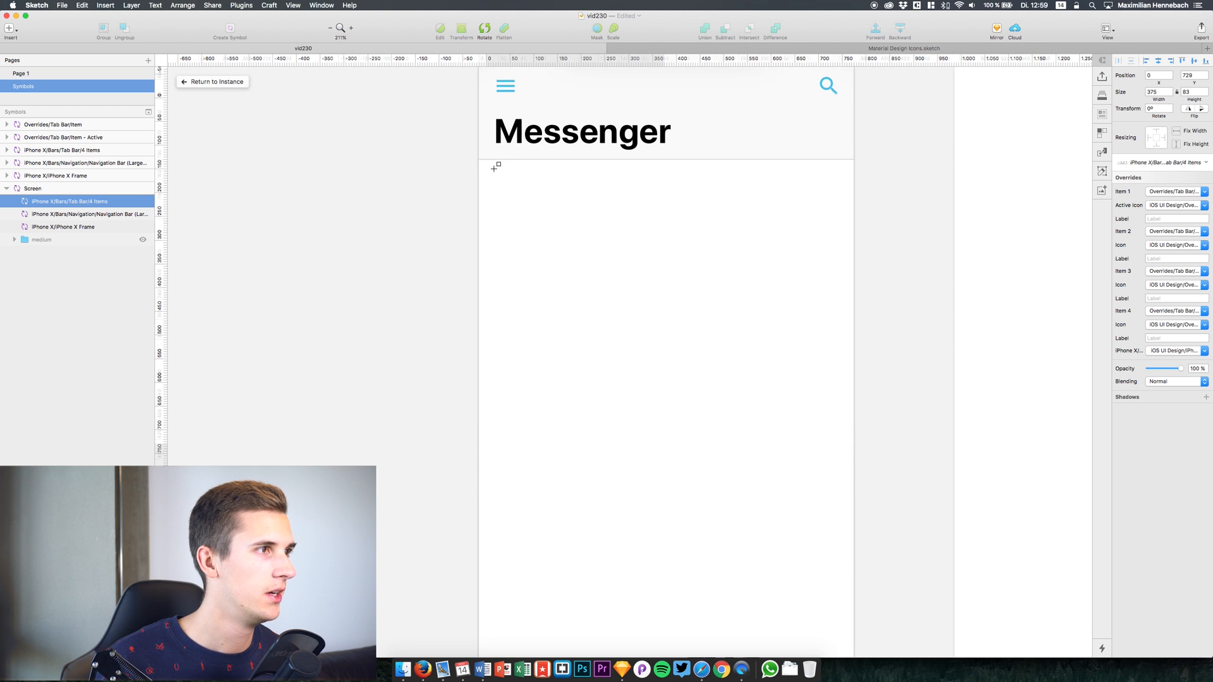
drag(483, 63, 496, 57)
click(496, 58)
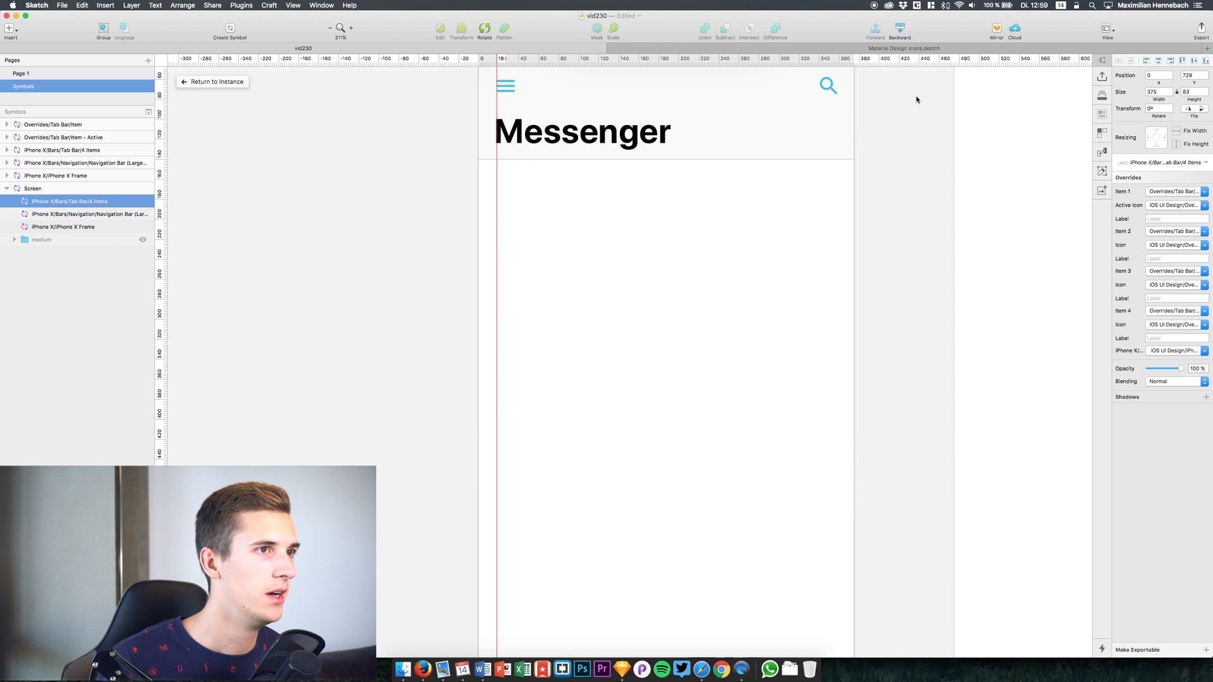
click(836, 62)
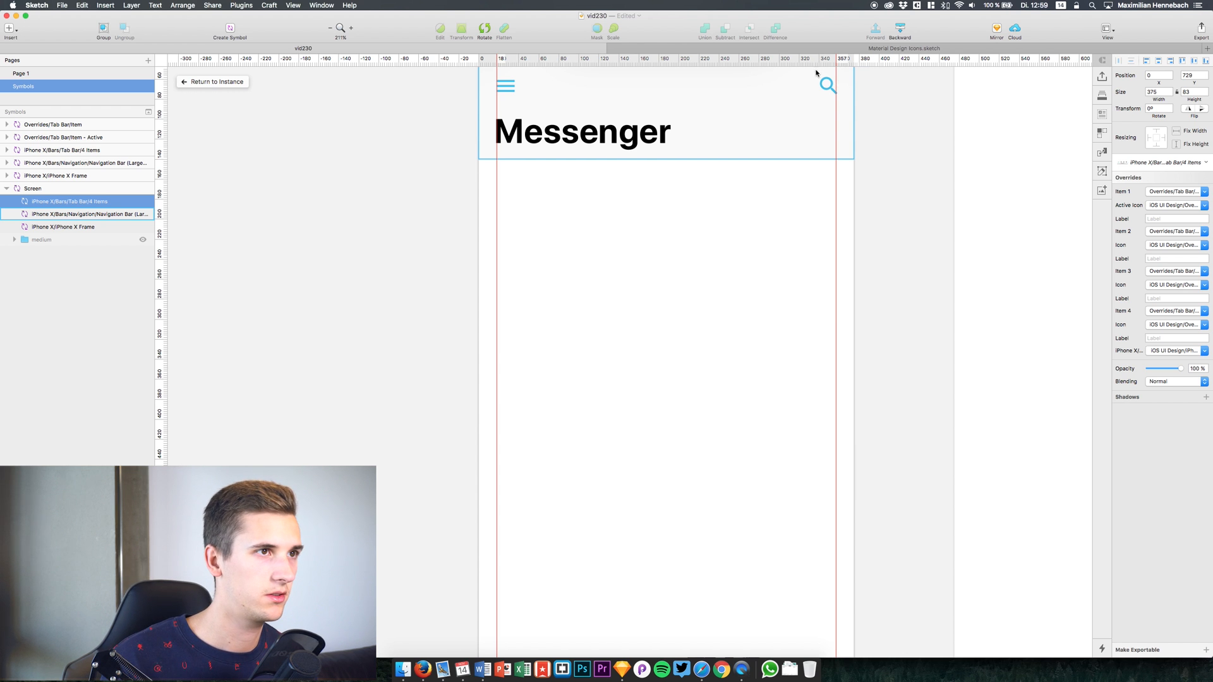
drag(836, 58, 836, 58)
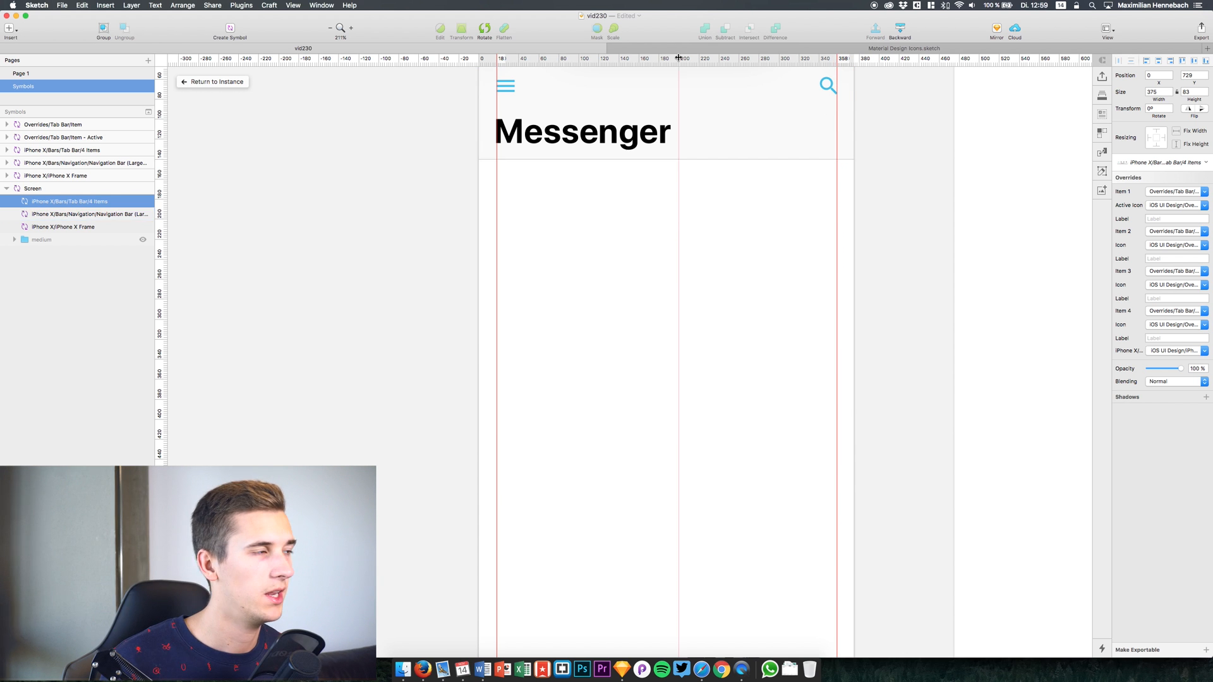
- Draw a rectangle about 340 × 72 px between the guides just below the navigation bar and remove its border
click(75, 214)
click(77, 202)
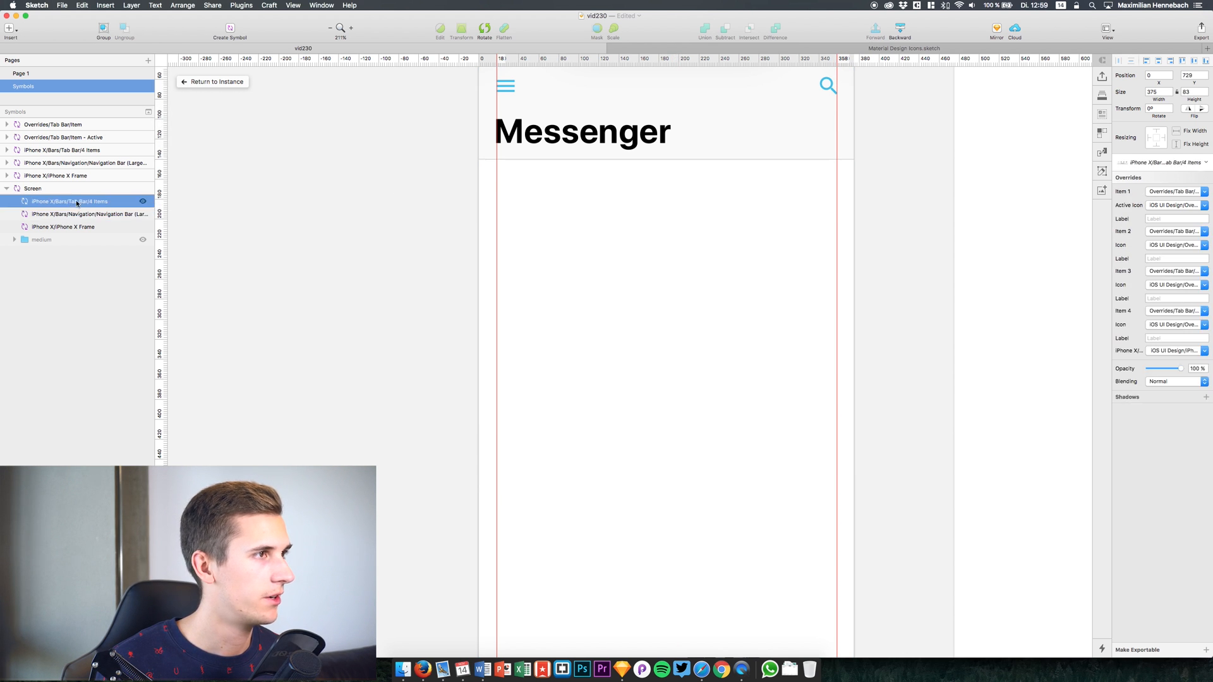
key(r)
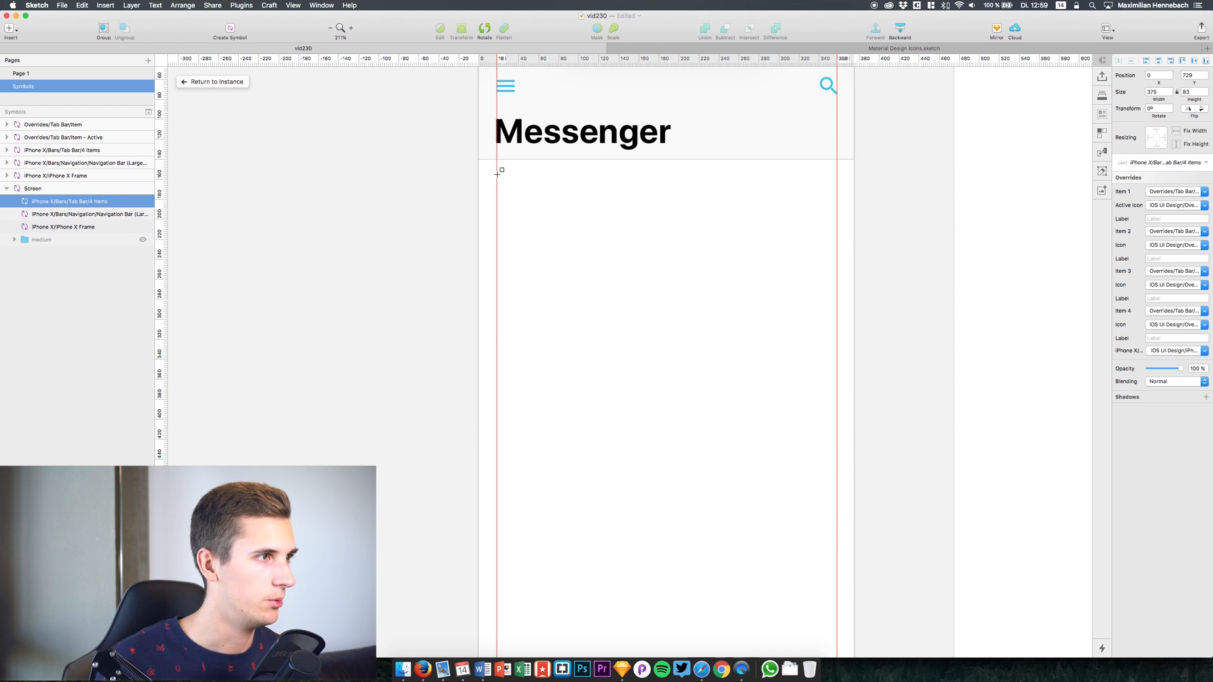
drag(496, 174, 837, 246)
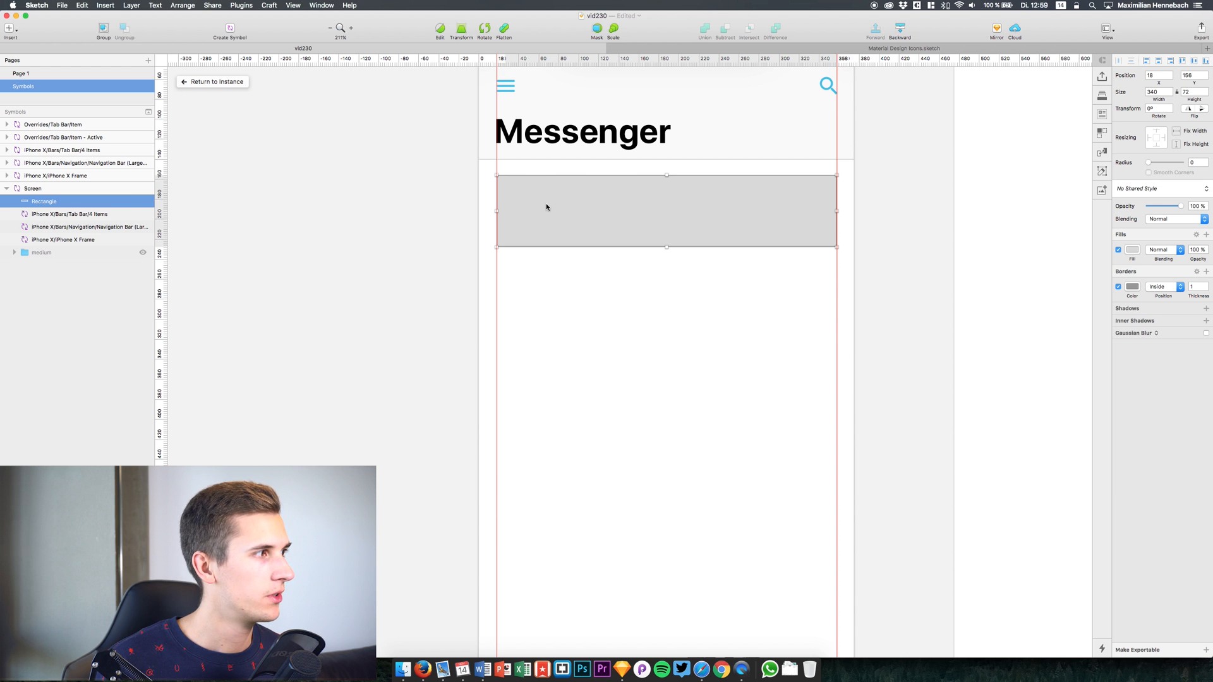
click(1118, 287)
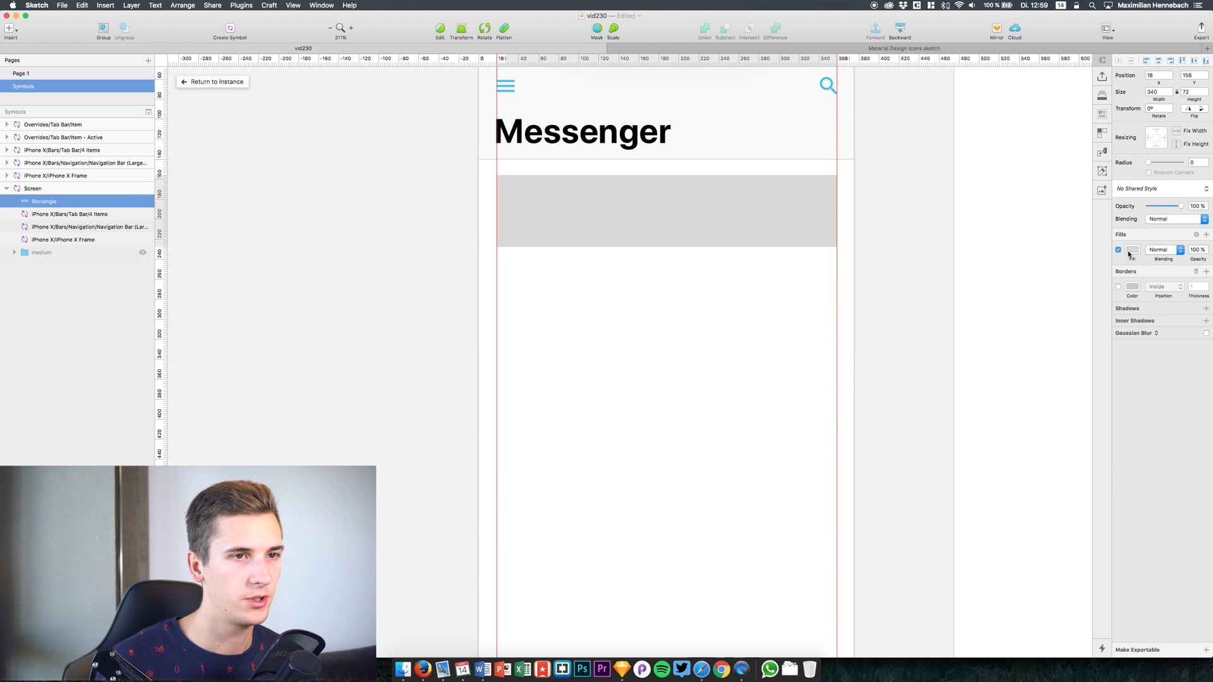
- Fill the rectangle with the very light grey F4F4F4
click(1132, 250)
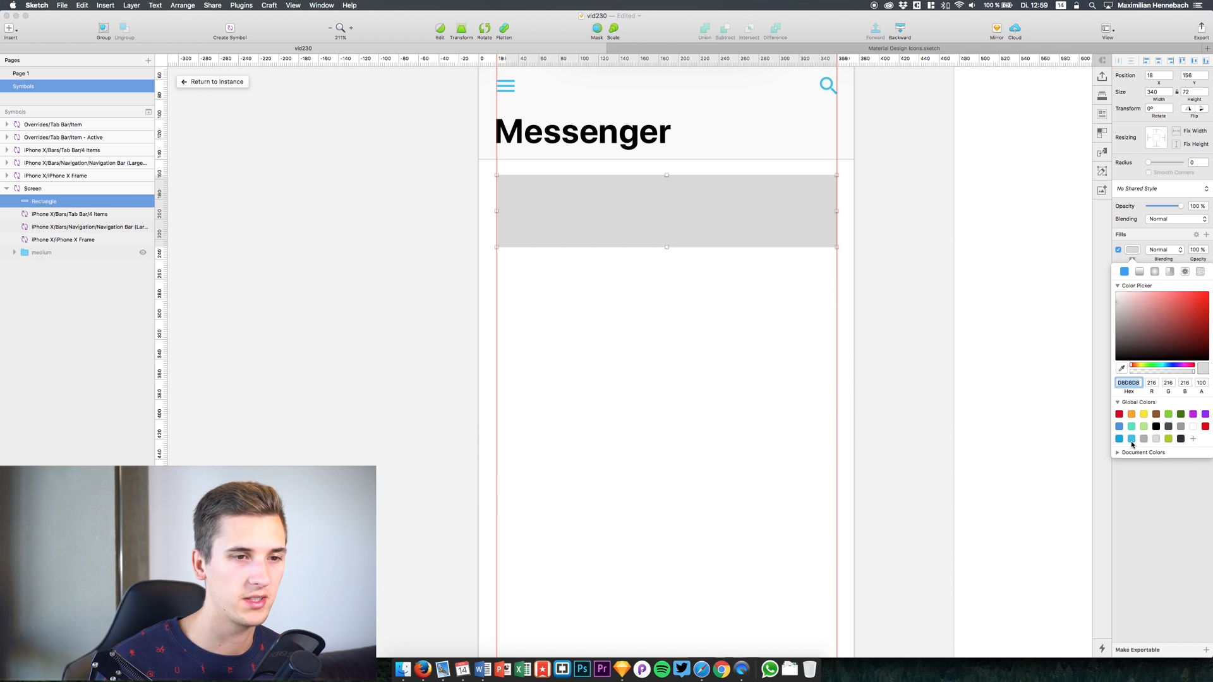
click(1131, 438)
drag(1150, 313, 1125, 295)
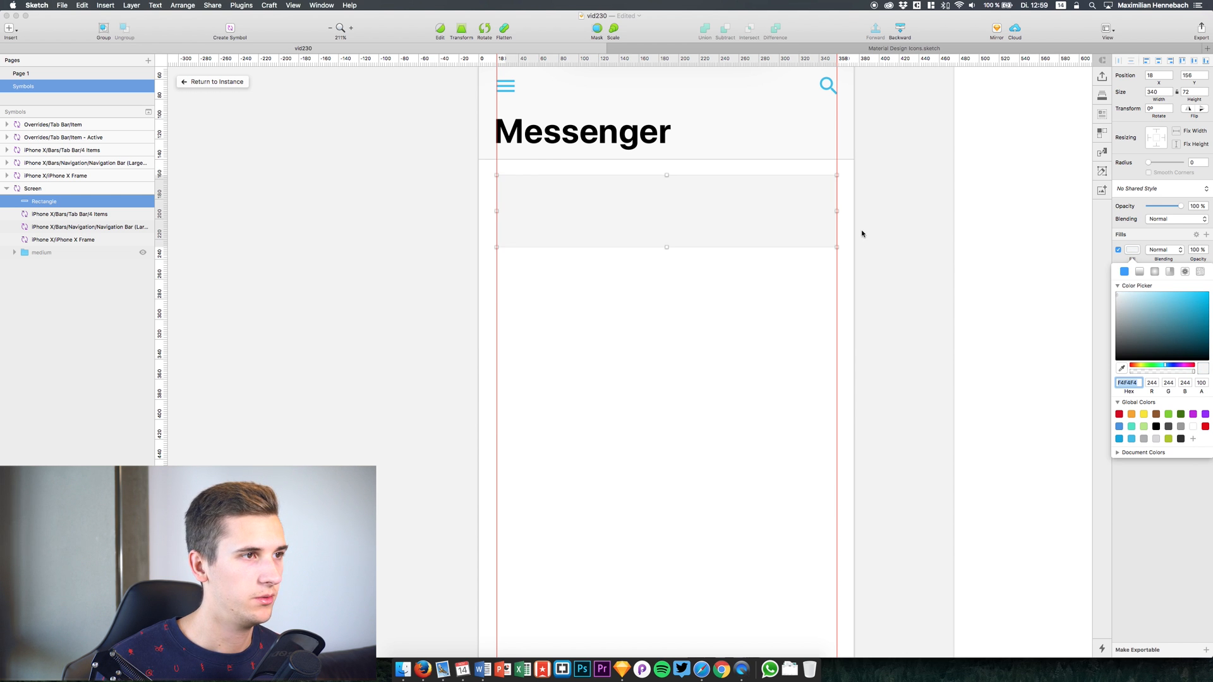
click(744, 224)
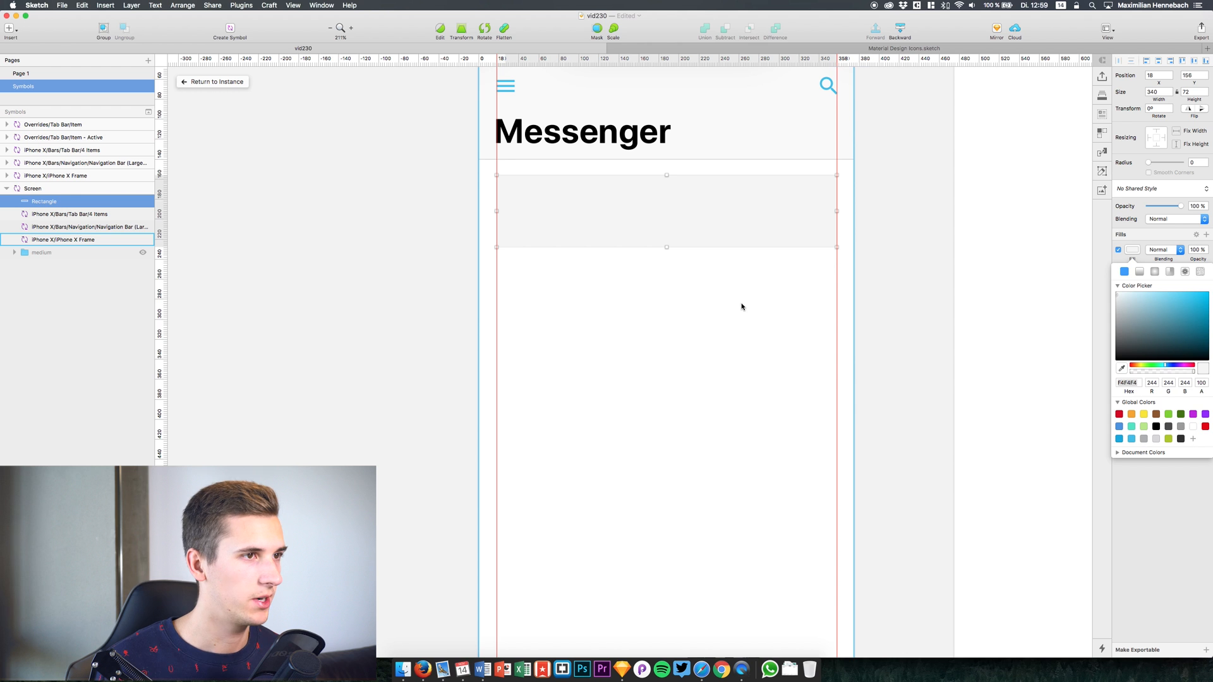
click(736, 214)
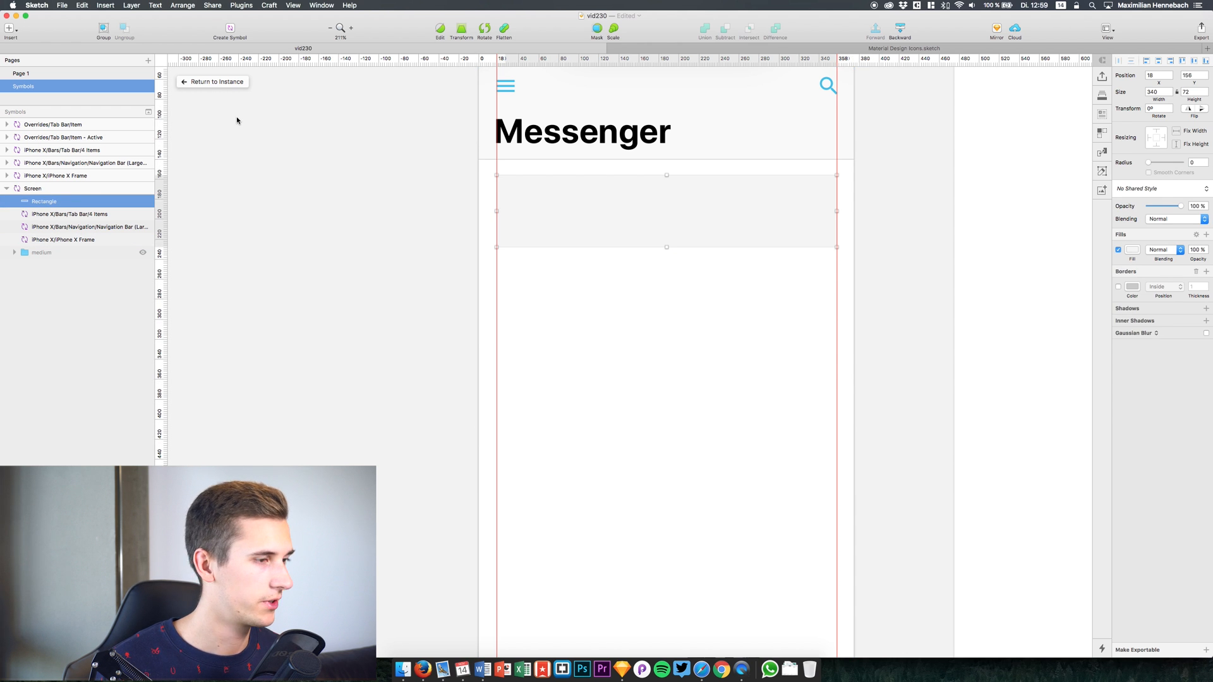
- Group the rectangle and name the group entry 1
key(super+g)
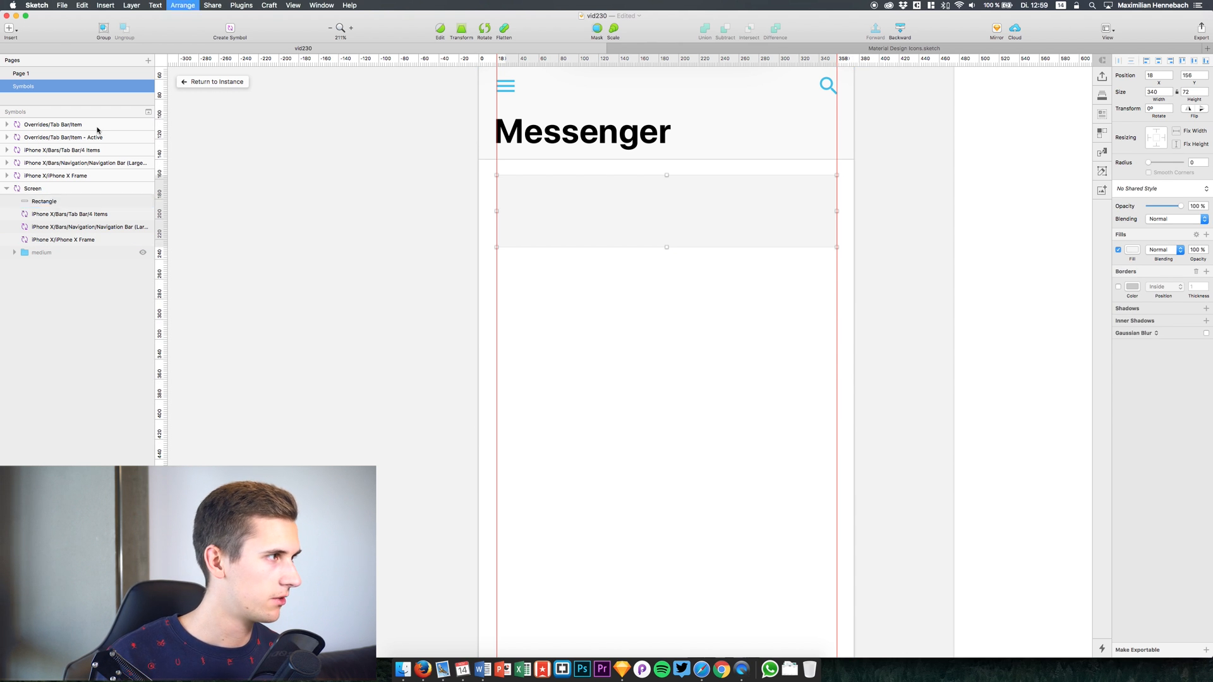
double_click(39, 203)
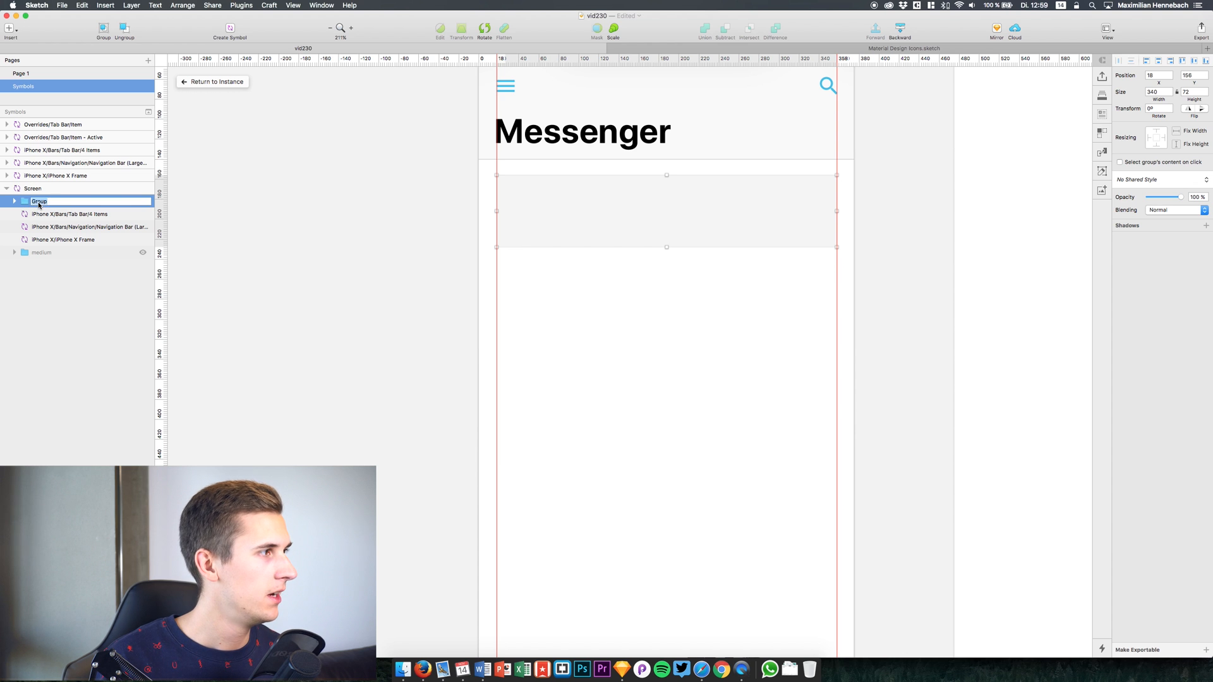
text(a)
text(ntry)
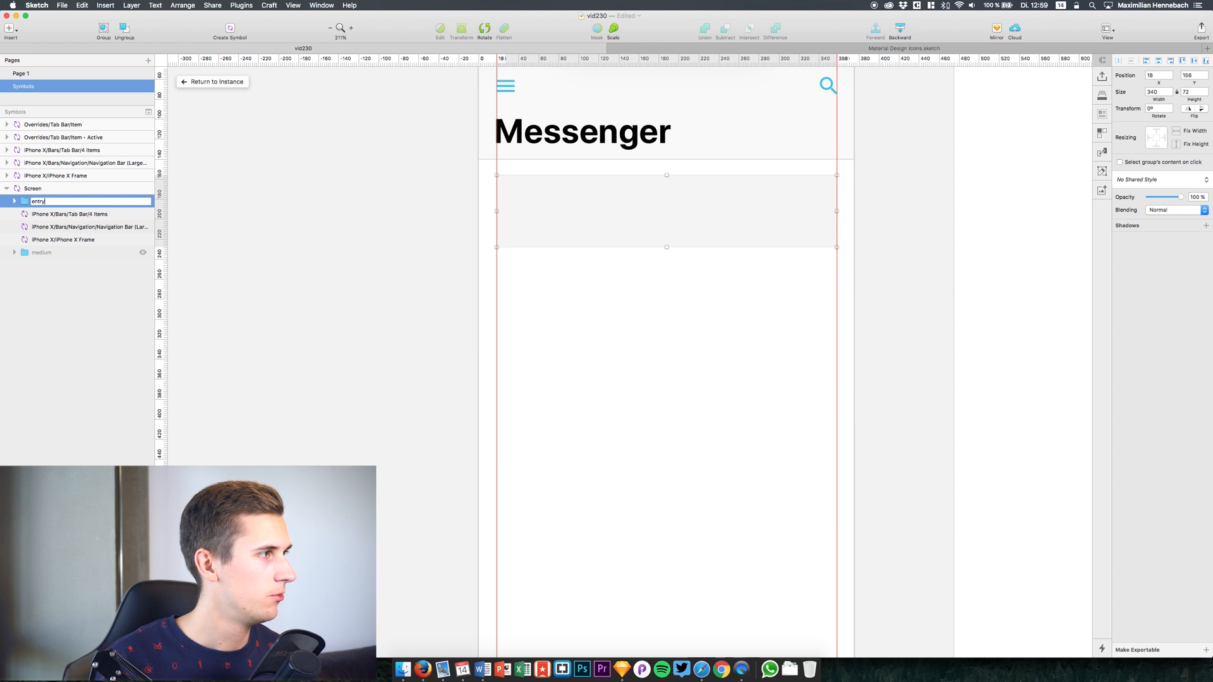
text( 1)
key(Return)
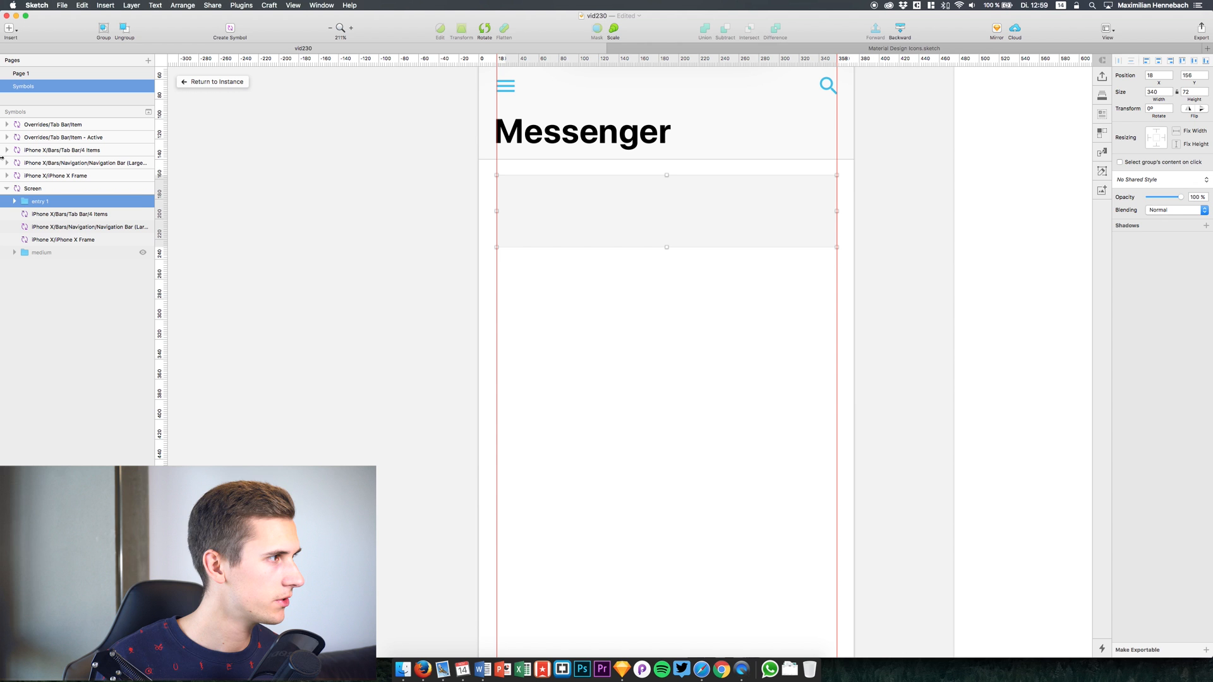
- Expand the entry 1 group, draw a circle about 59 px wide over the start of its rectangle and remove the circle's border
click(15, 202)
key(o)
drag(506, 182, 559, 243)
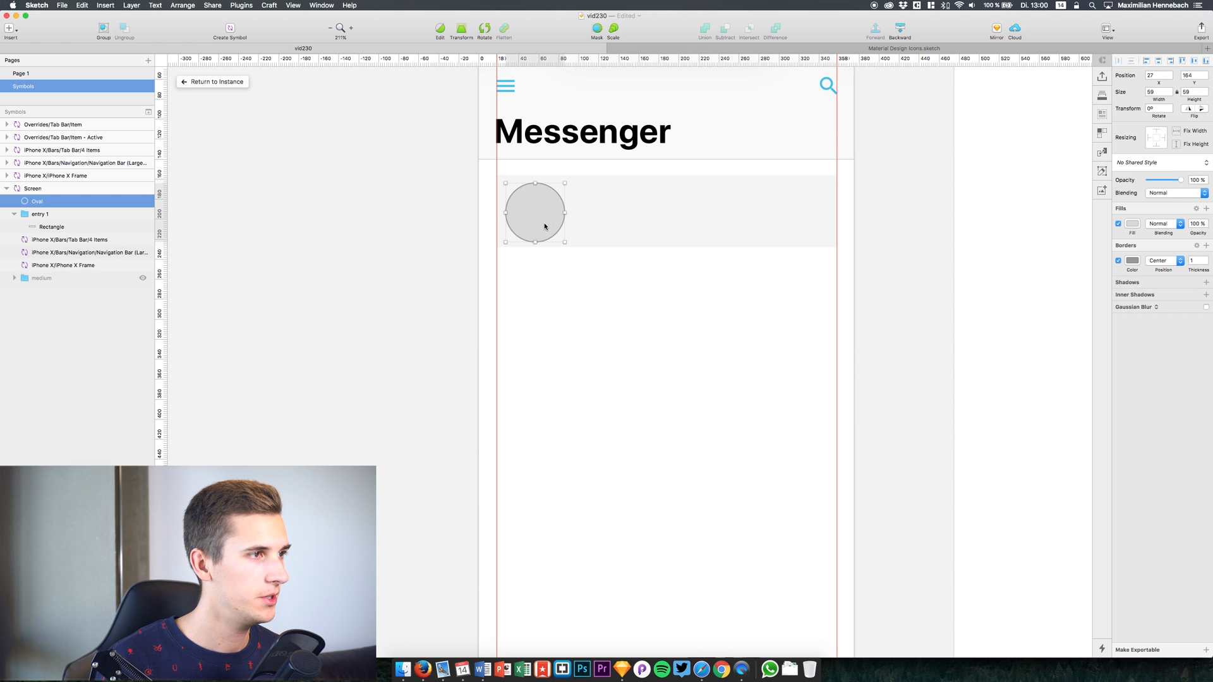
click(1118, 261)
- Resize the circle to 49 × 49 px and position it at X 29, Y 168 within the light grey rectangle
click(1191, 91)
key(Down)
key(Down)
key(Down)
key(Down)
key(Down)
key(Down)
key(Down)
key(Down)
key(Down)
key(Down)
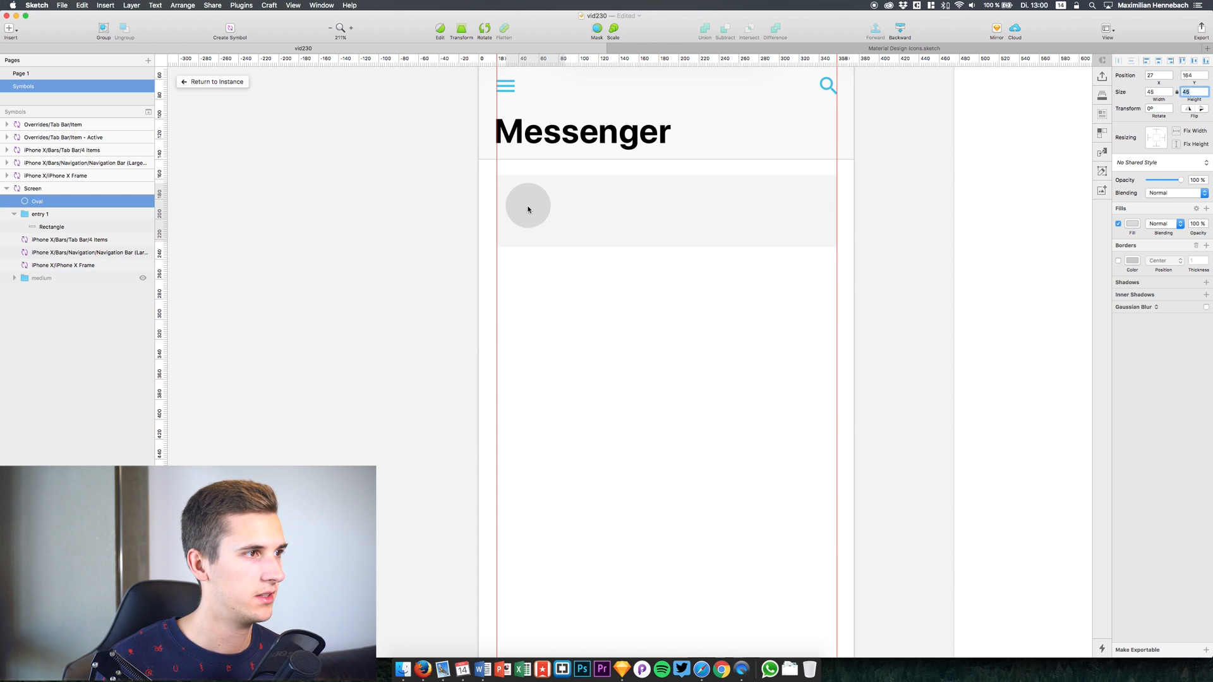
drag(528, 207, 530, 214)
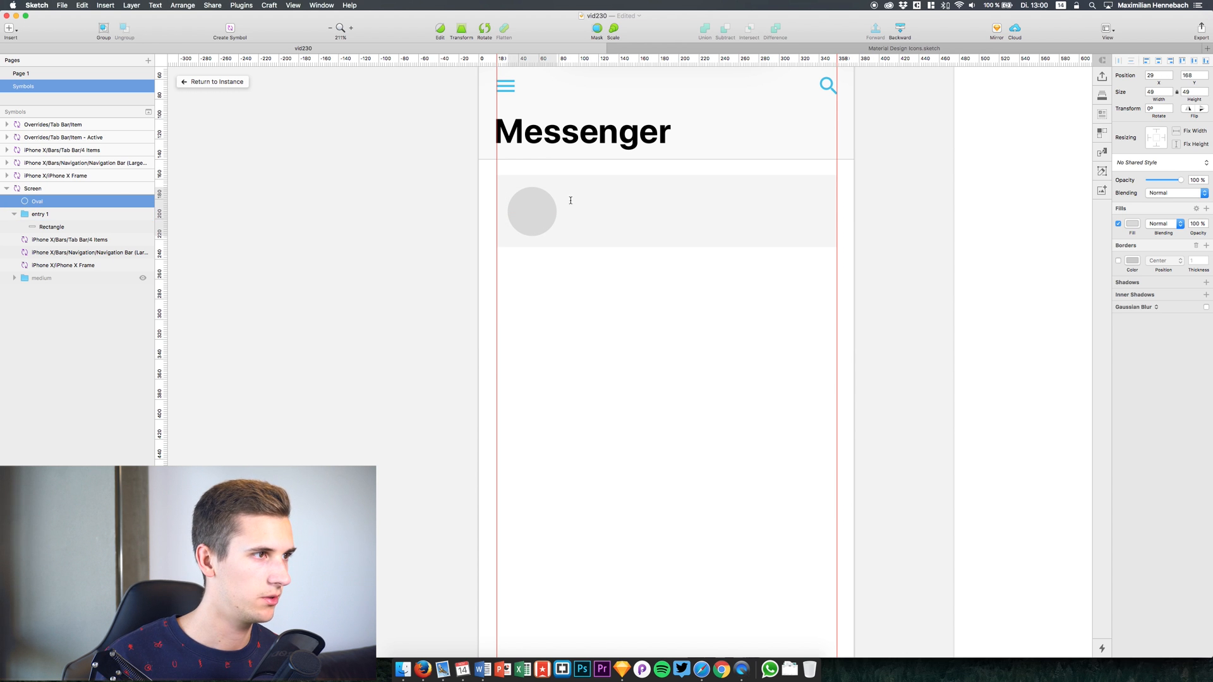
- Add the text "Type something" beside the circle in the light grey rectangle, left-aligned at X 90, Y 173
click(574, 198)
click(578, 211)
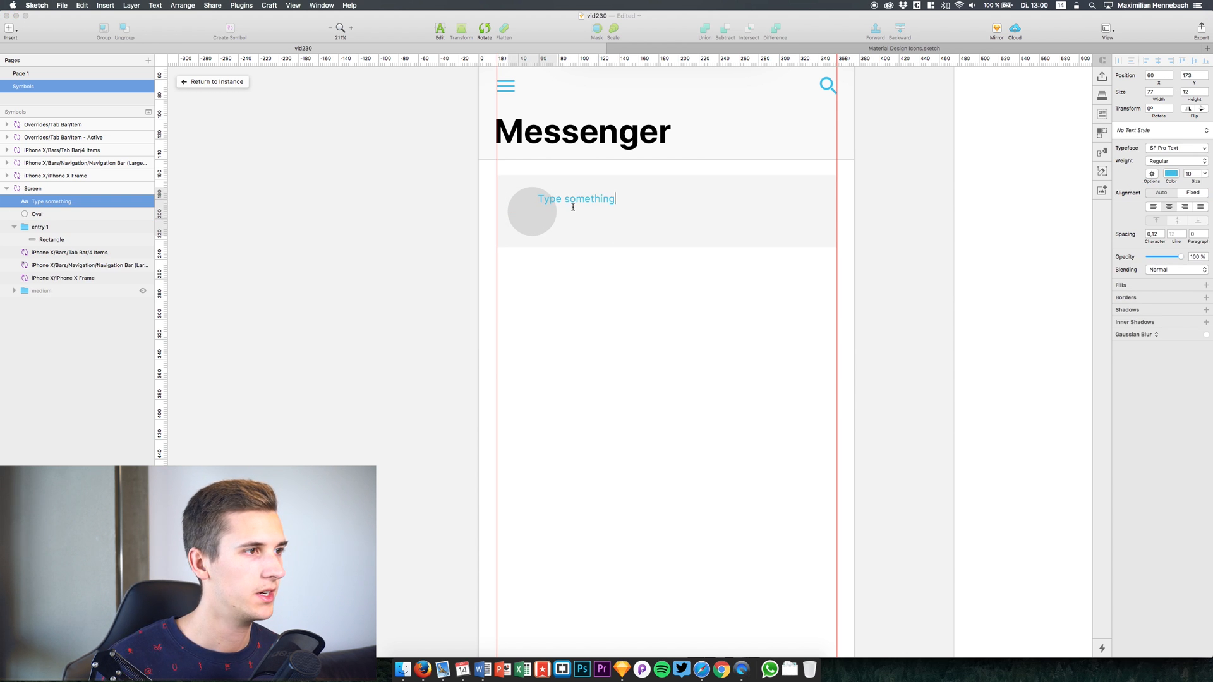
click(592, 223)
click(590, 200)
key(shift+Right)
key(shift+Right)
key(shift+Right)
click(1156, 241)
- Color the text beside the circle dark grey 1E1E1E
click(1174, 206)
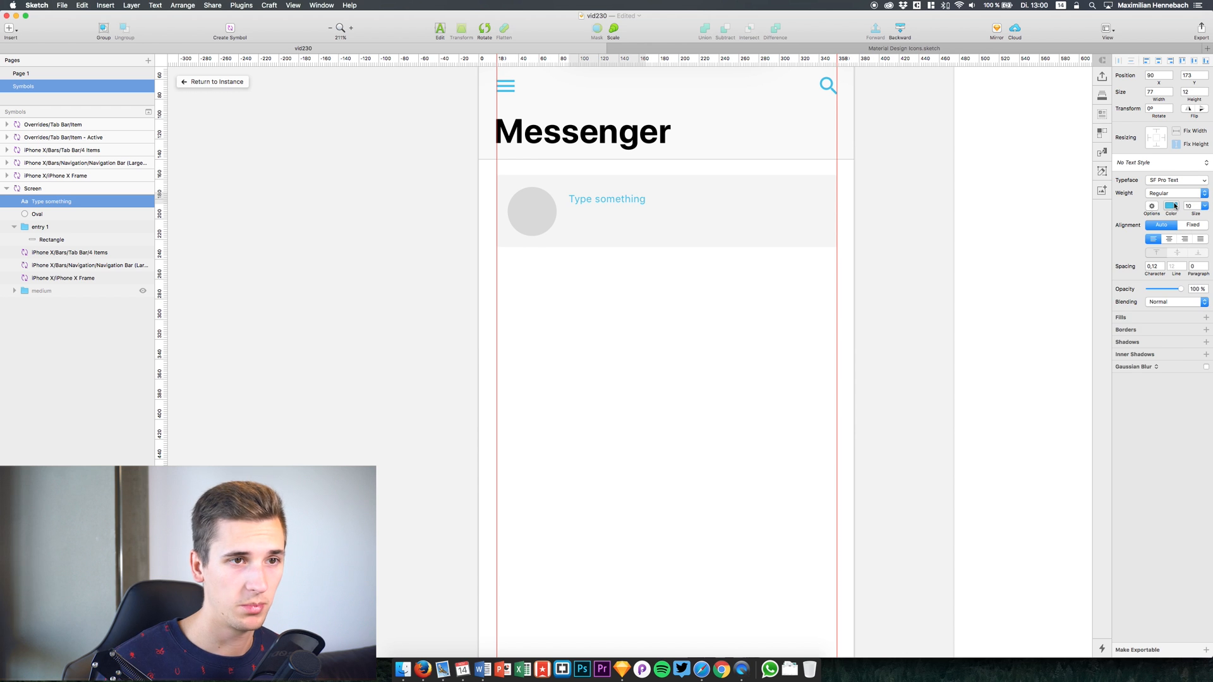
drag(1132, 274, 1095, 293)
click(589, 203)
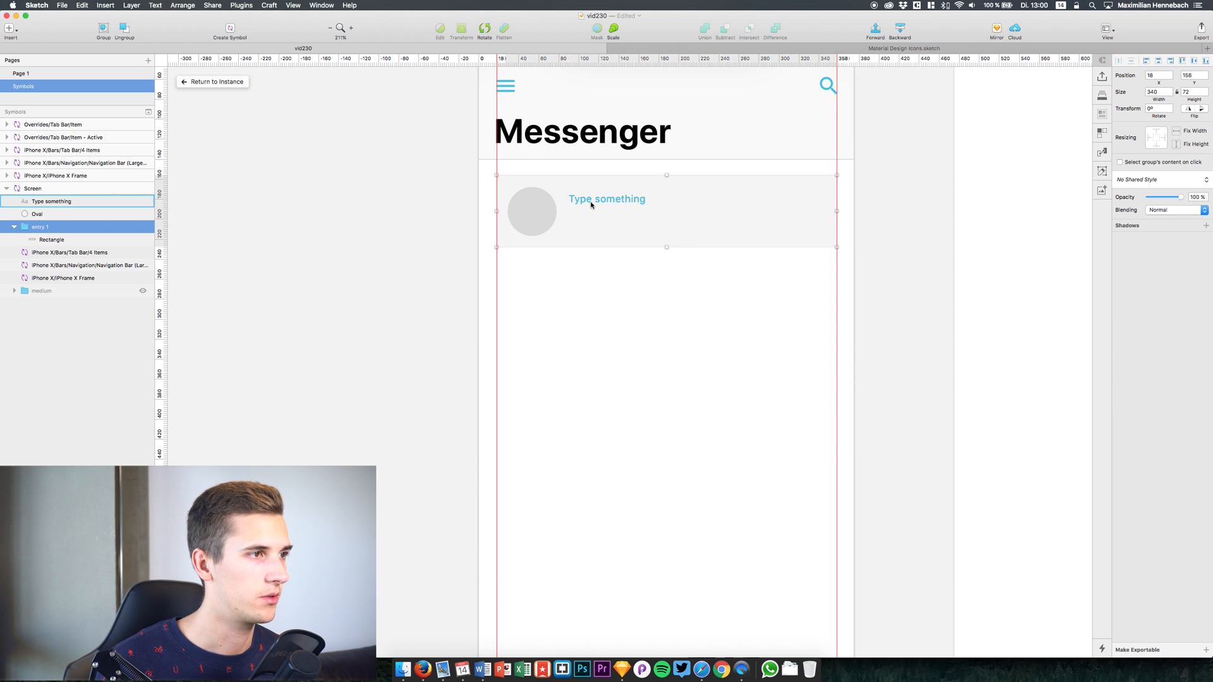
- Duplicate the text directly below at Y 194 and give the copy a fixed width of 200 px
key(super+c)
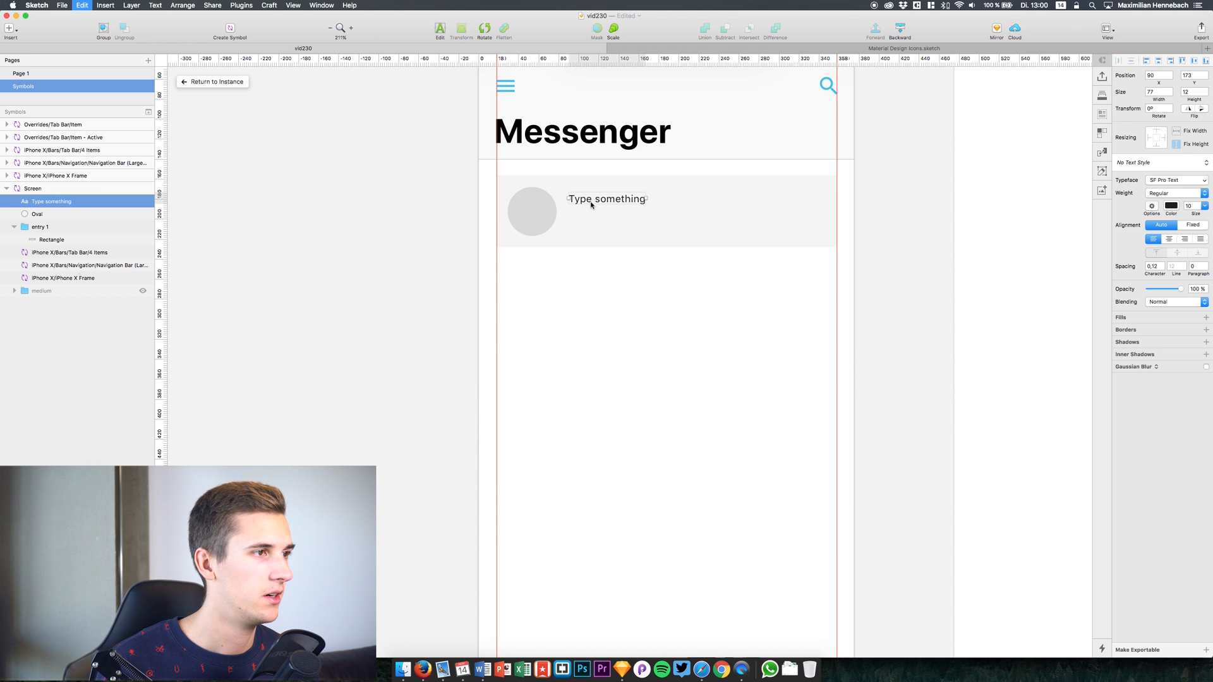
key(super+v)
key(shift+Up)
key(shift+Up)
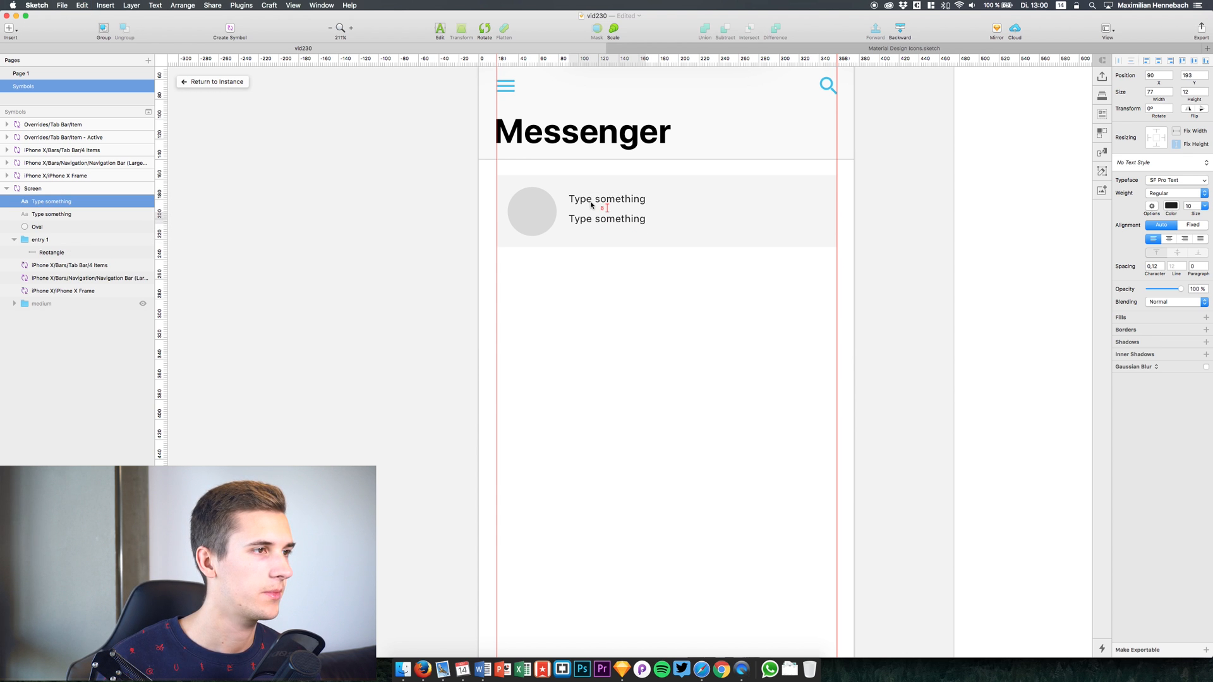
click(1185, 228)
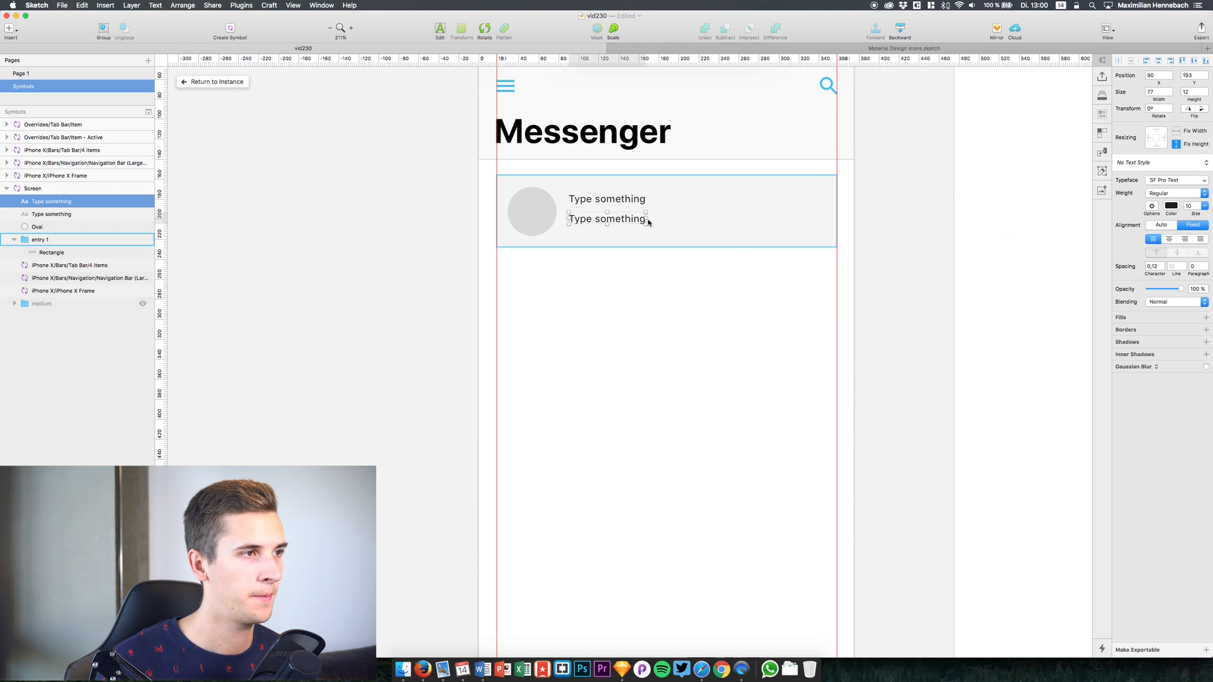
drag(647, 221, 769, 220)
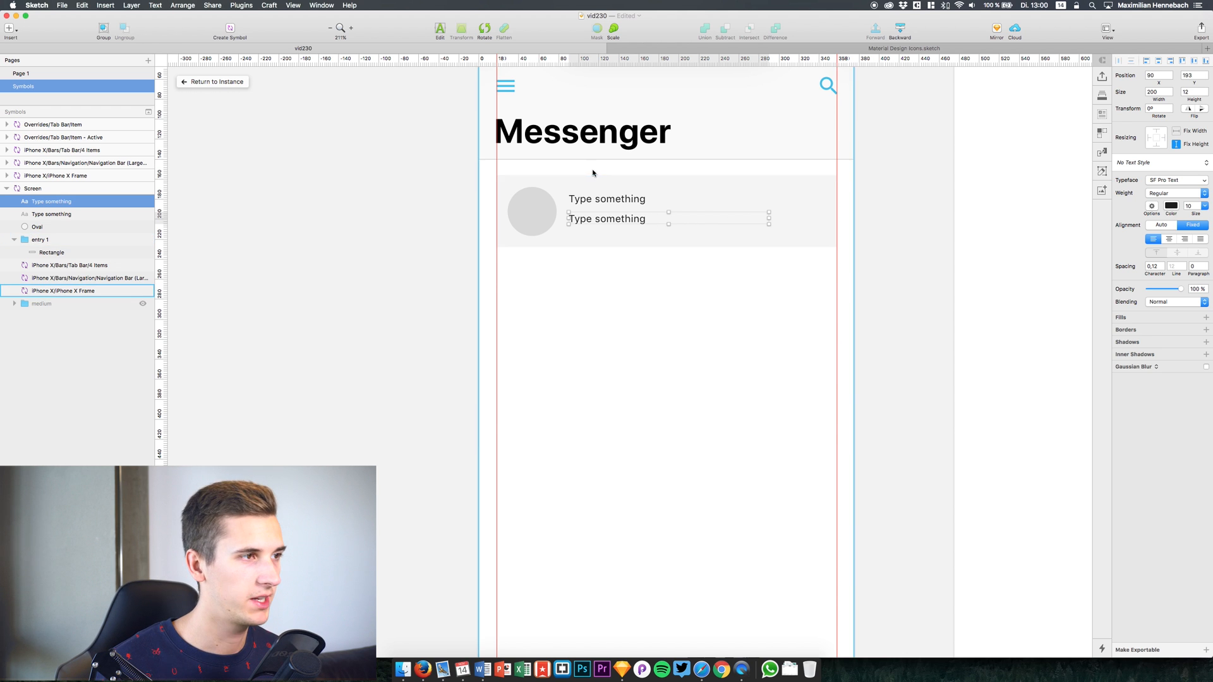
key(Down)
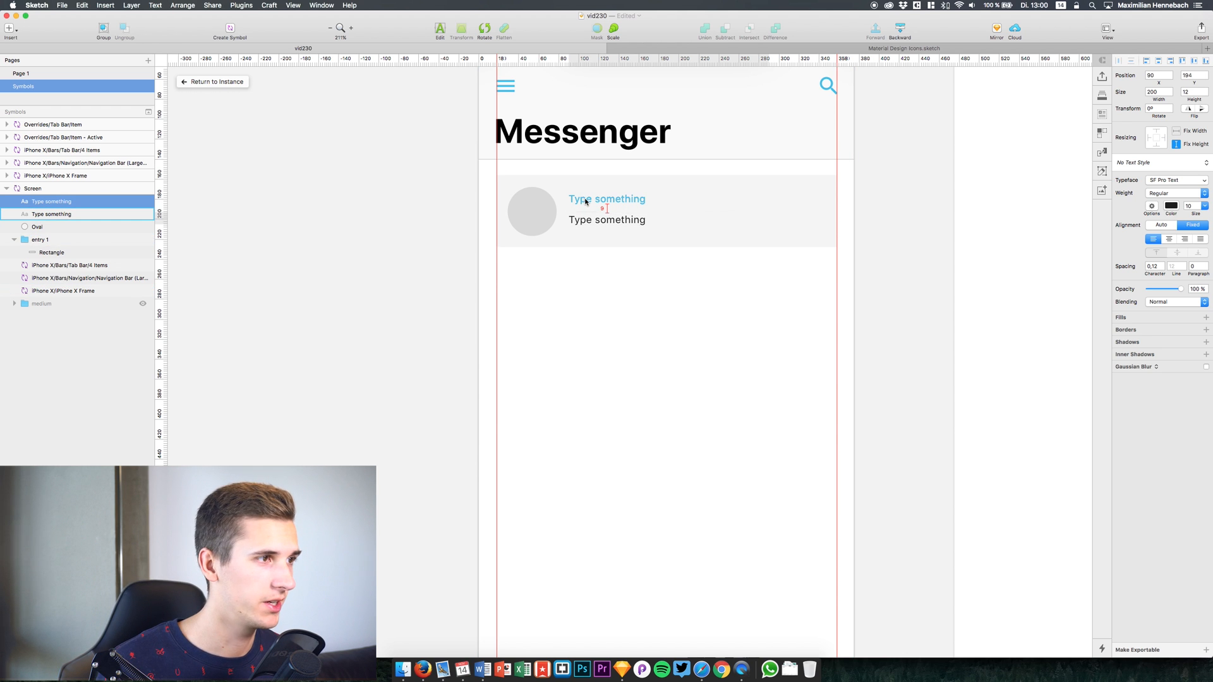
- Duplicate the upper text and move the copy along the same line to X 278, near the rectangle's far end
click(608, 200)
key(super+d)
key(shift+Right)
key(shift+Right)
key(shift+Right)
key(shift+Right)
key(shift+Right)
key(shift+Right)
key(shift+Right)
key(shift+Right)
key(shift+Right)
key(shift+Right)
key(shift+Right)
key(shift+Right)
key(shift+Right)
key(shift+Right)
key(shift+Right)
key(shift+Right)
key(shift+Right)
key(shift+Right)
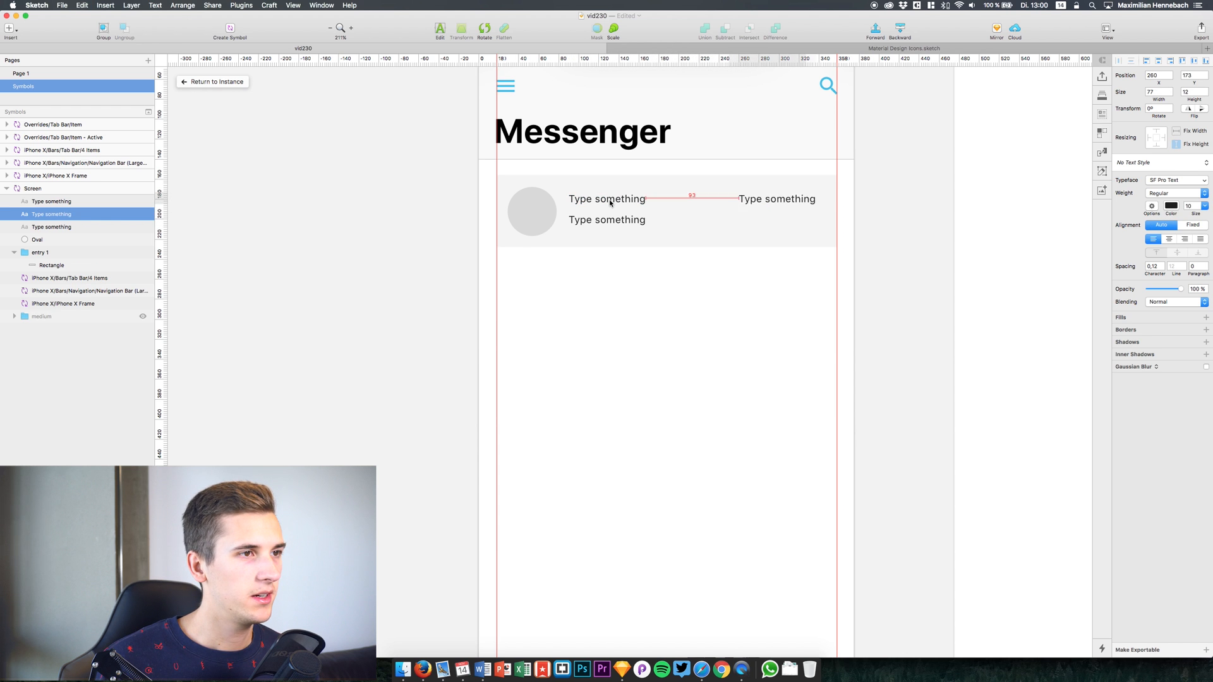
key(shift+Left)
key(shift+Right)
key(shift+Right)
key(Left)
key(Left)
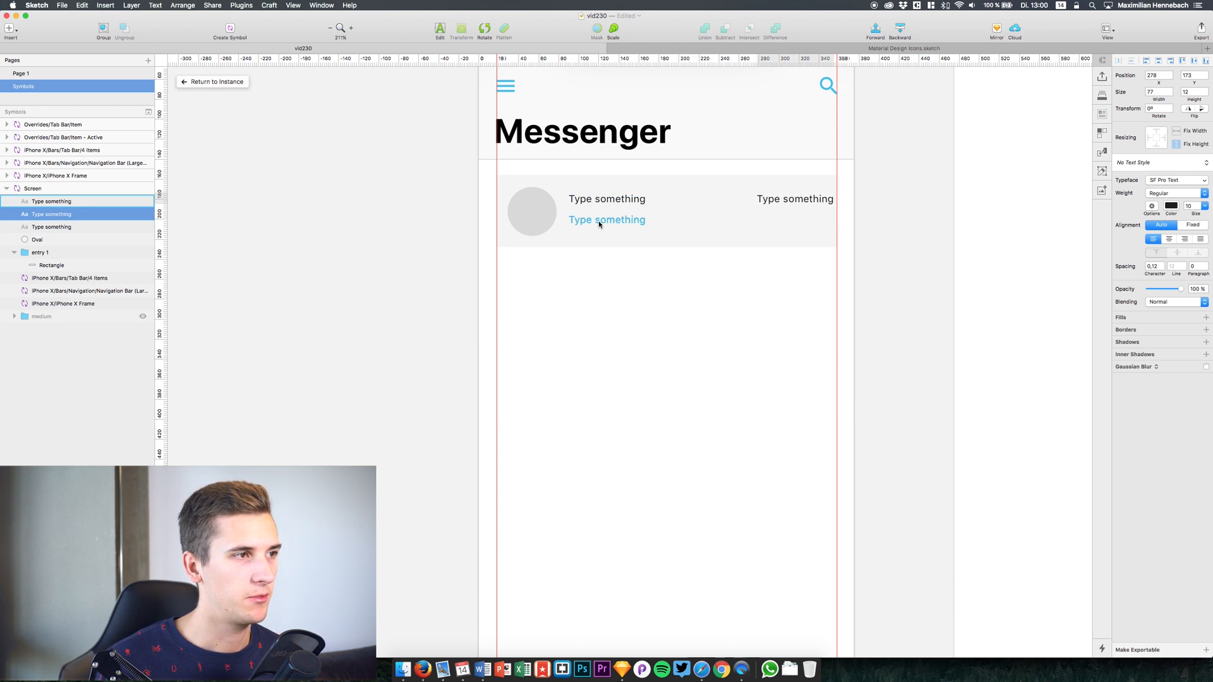
- Color the lower text line medium grey 595959
click(598, 222)
click(1171, 207)
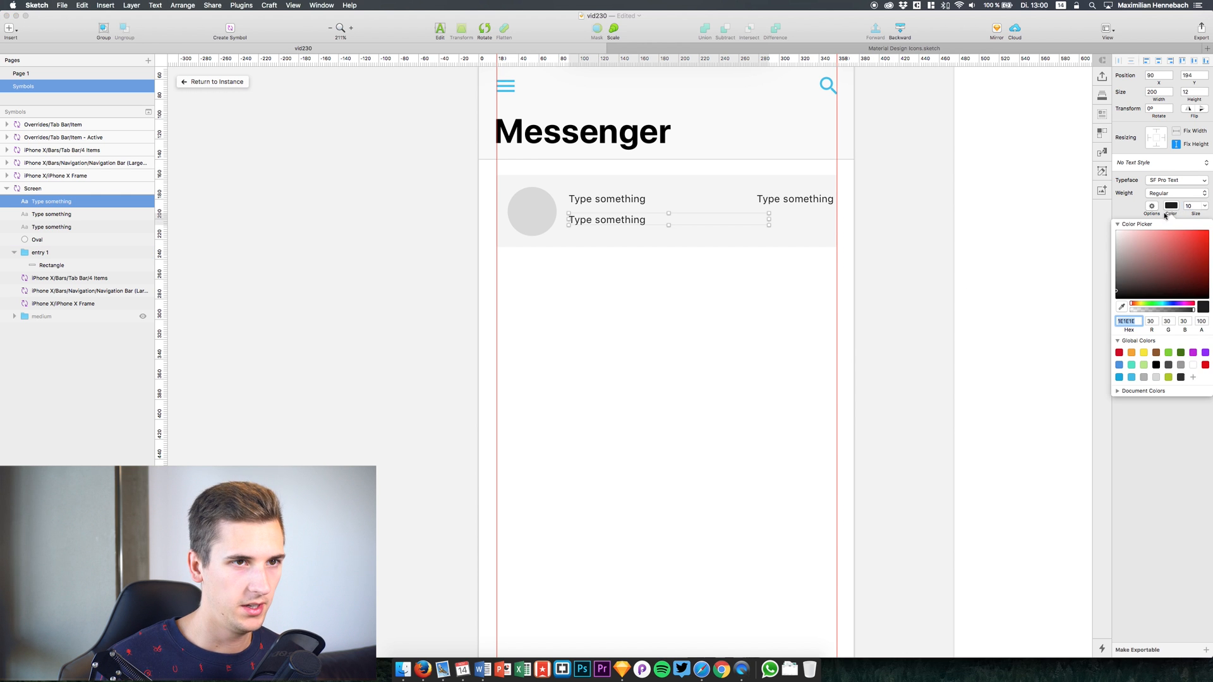
drag(1132, 289, 1094, 278)
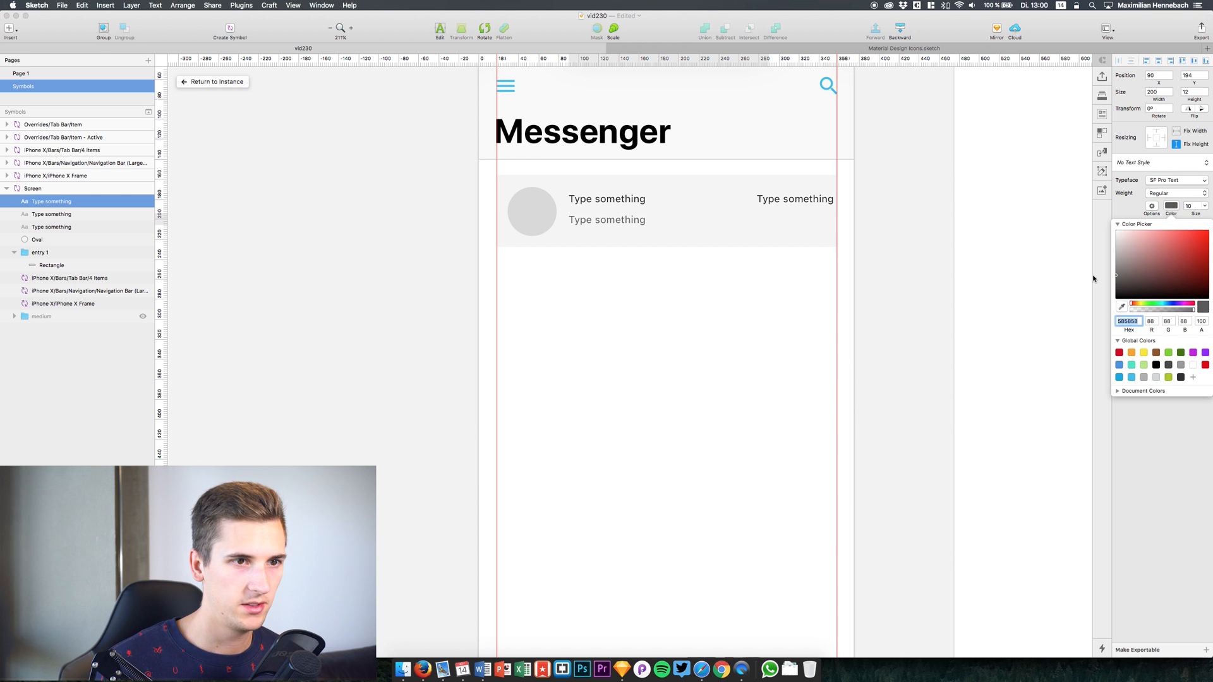
- Reduce the text near the rectangle's far end to size 7 and right-align it
click(782, 199)
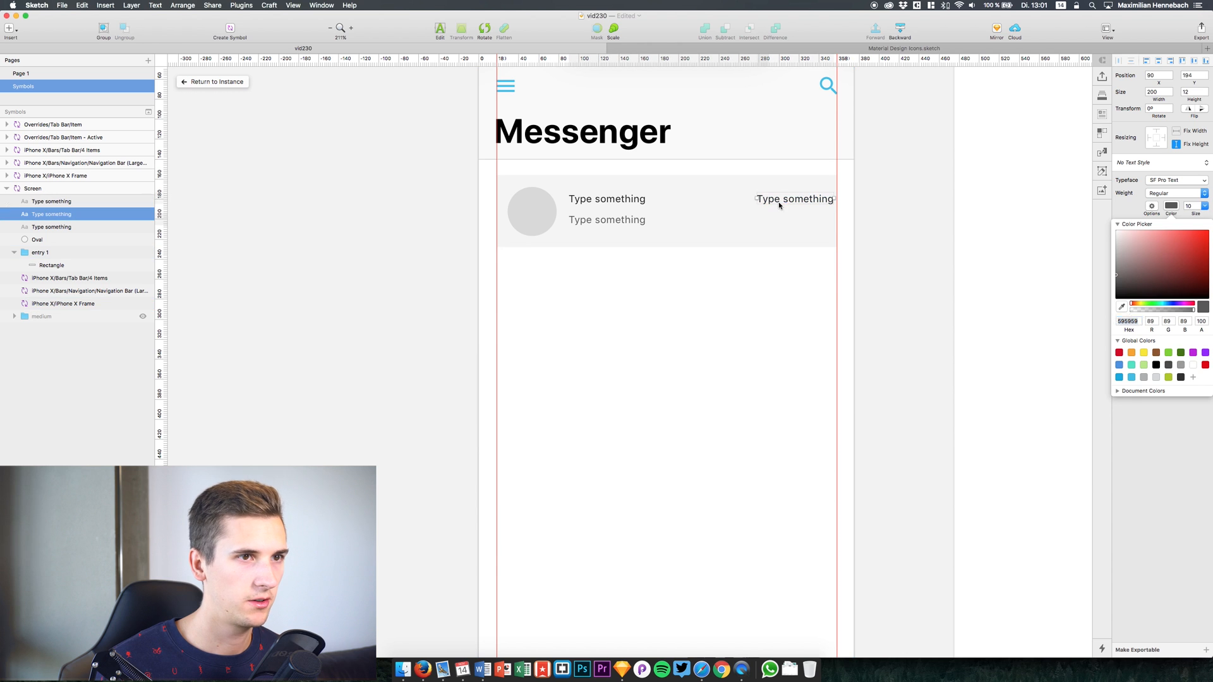
click(1194, 207)
key(Down)
key(Down)
key(Down)
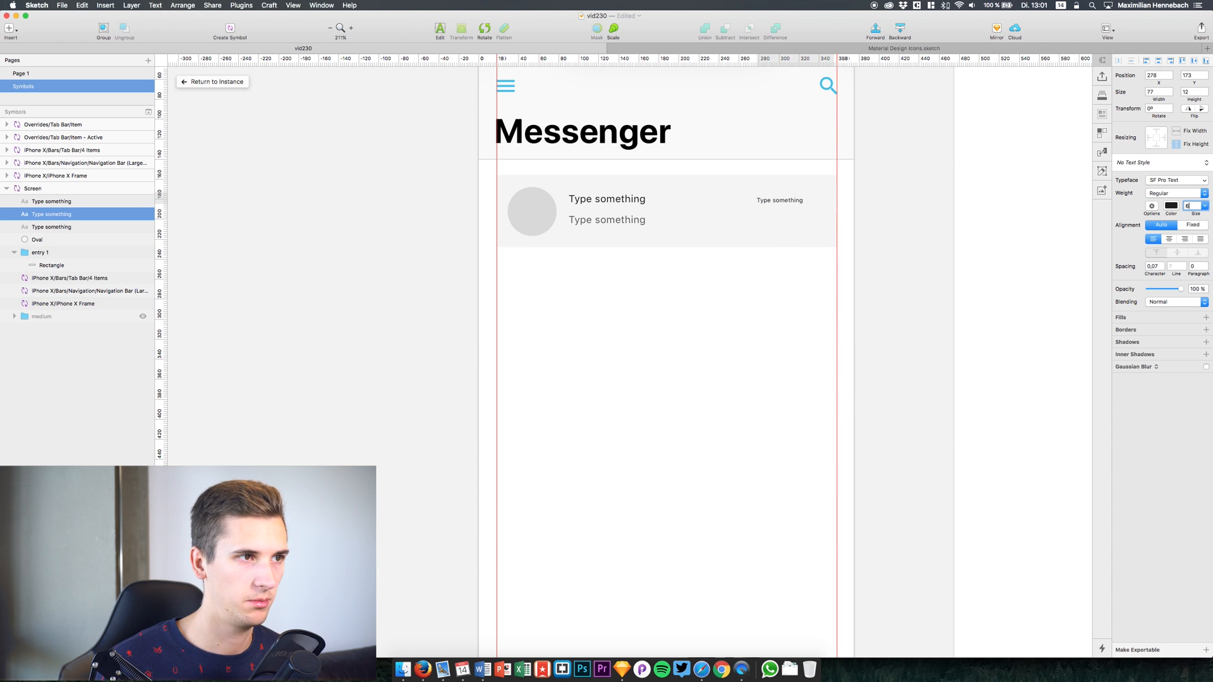
click(780, 203)
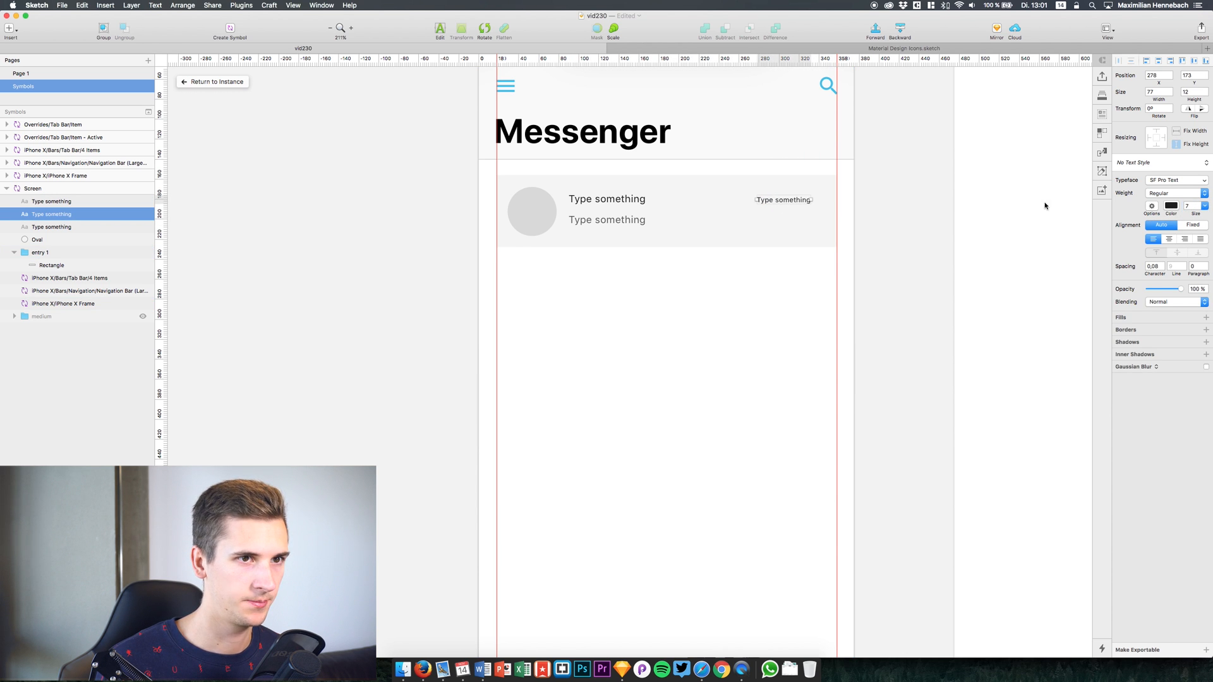
click(1186, 239)
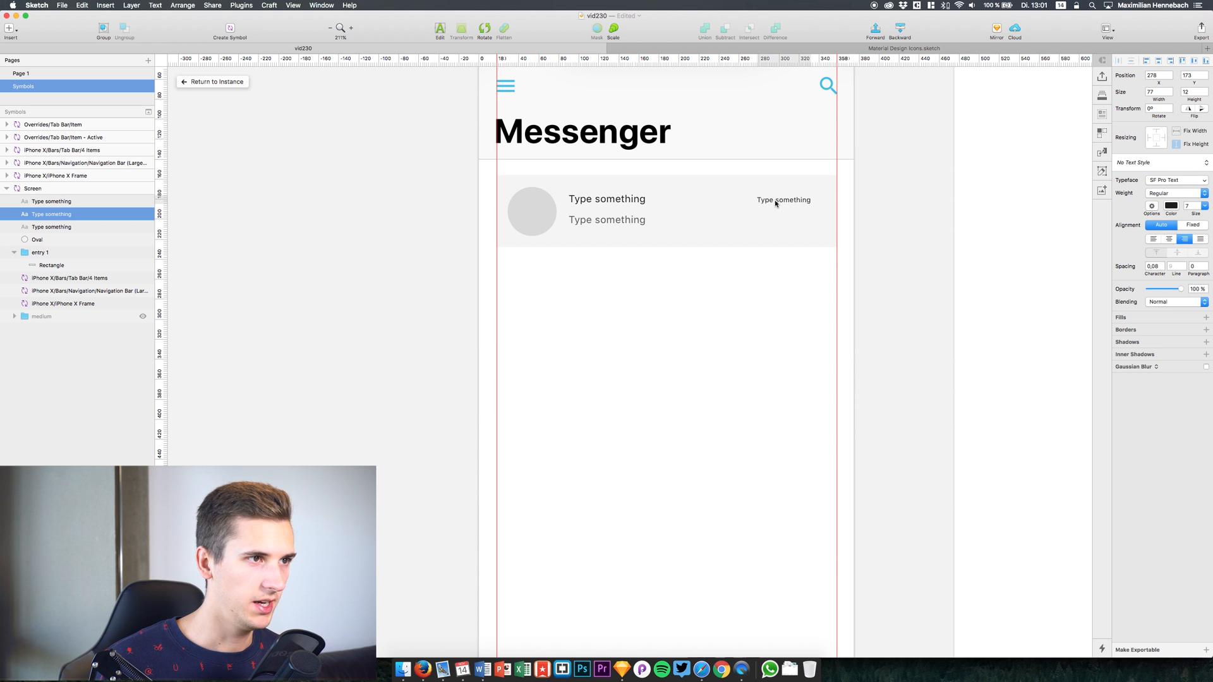
- Shift the small right-aligned text to X 295, close to the end of the light grey rectangle
key(shift+Right)
key(shift+Right)
key(shift+Left)
key(shift+Right)
key(shift+Left)
key(Right)
key(Right)
key(Right)
key(Right)
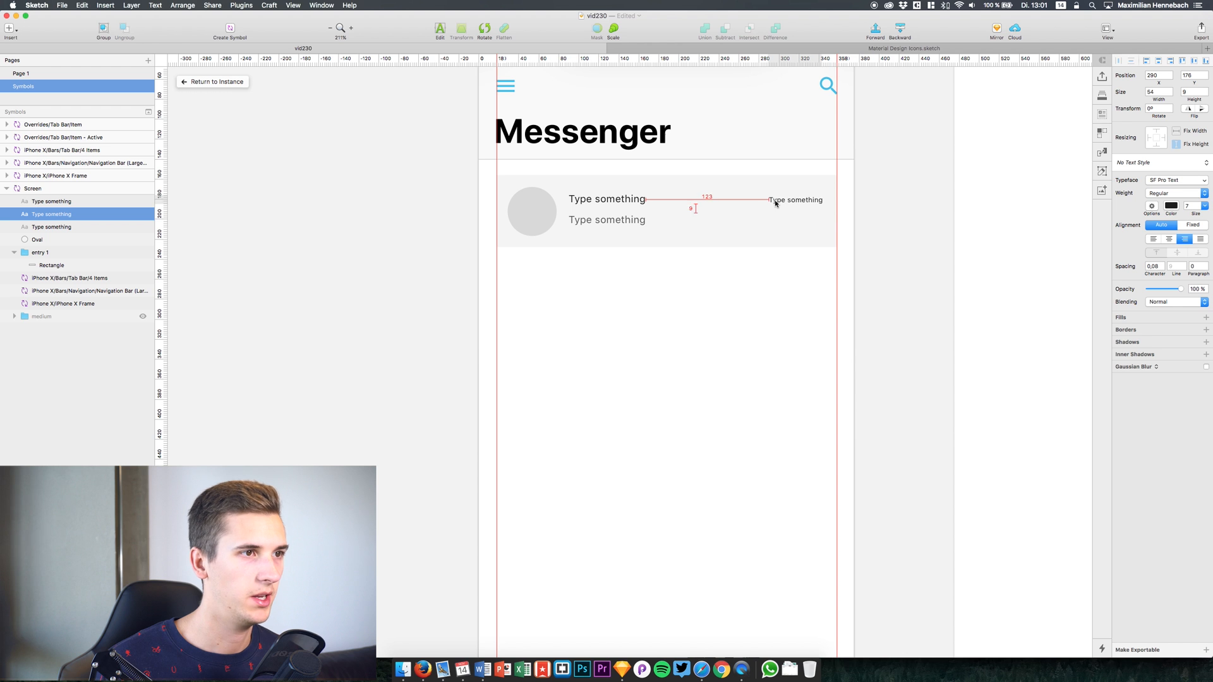
key(Right)
key(Right)
key(Right)
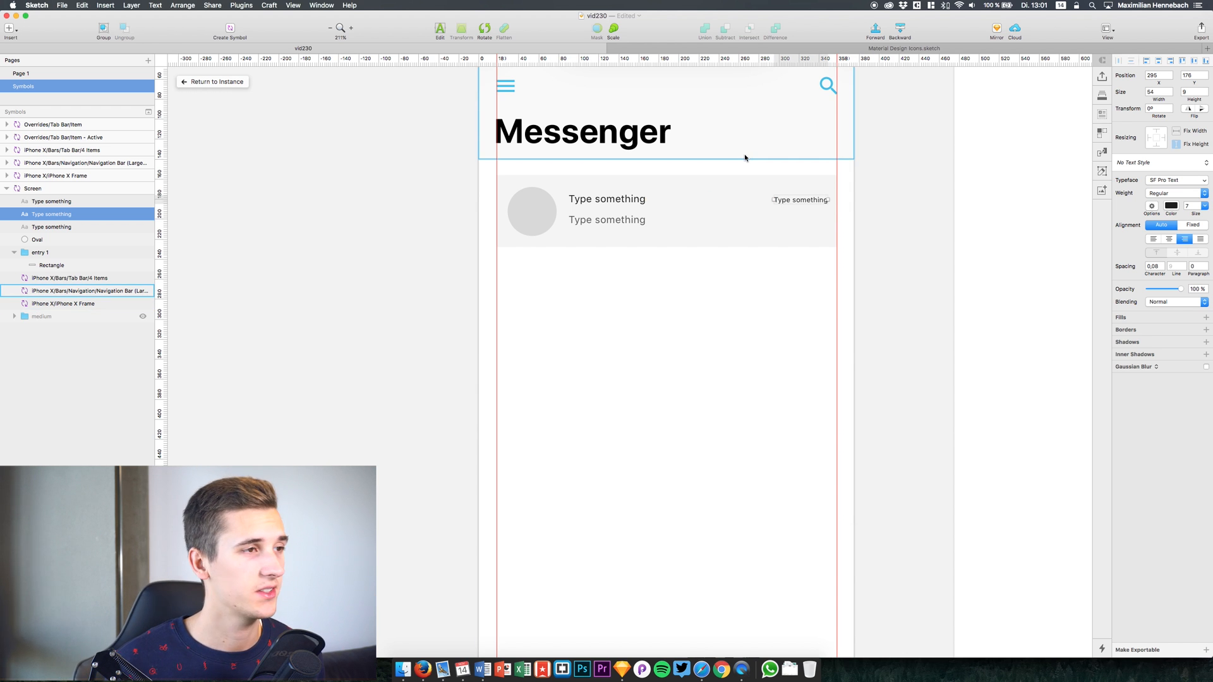
- Move the circle and the three text layers into the entry 1 group, above its rectangle
click(36, 239)
shift+click(36, 201)
drag(36, 201, 47, 257)
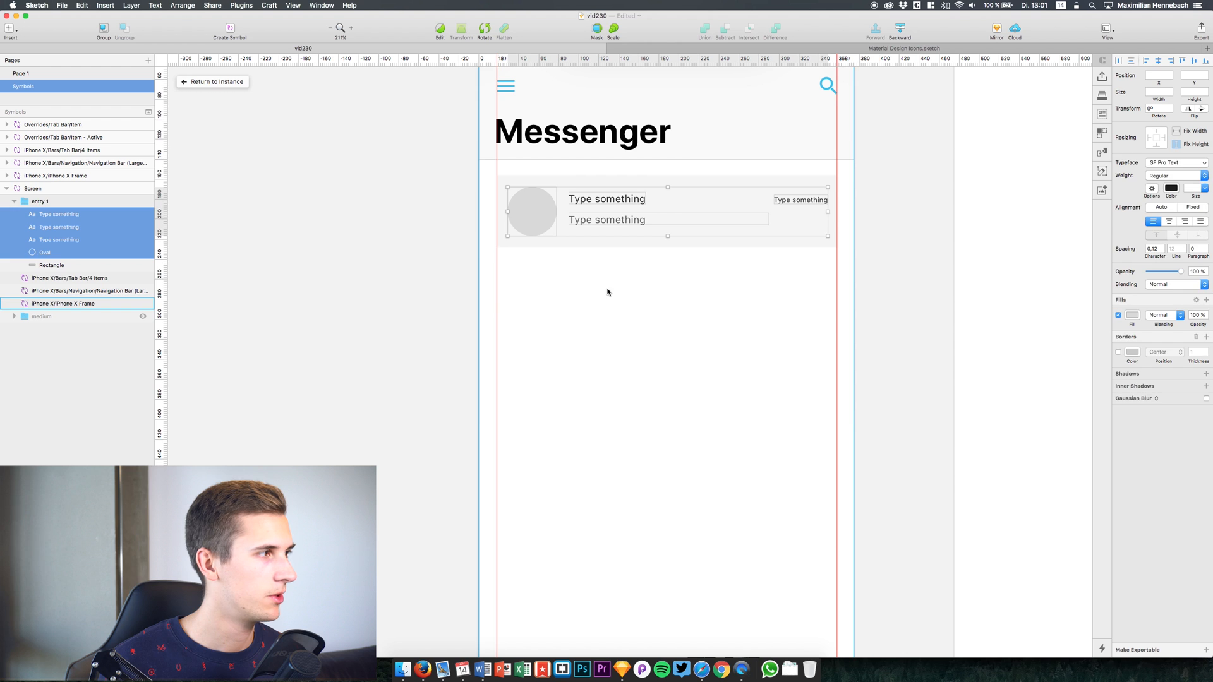
click(606, 290)
click(25, 201)
click(14, 200)
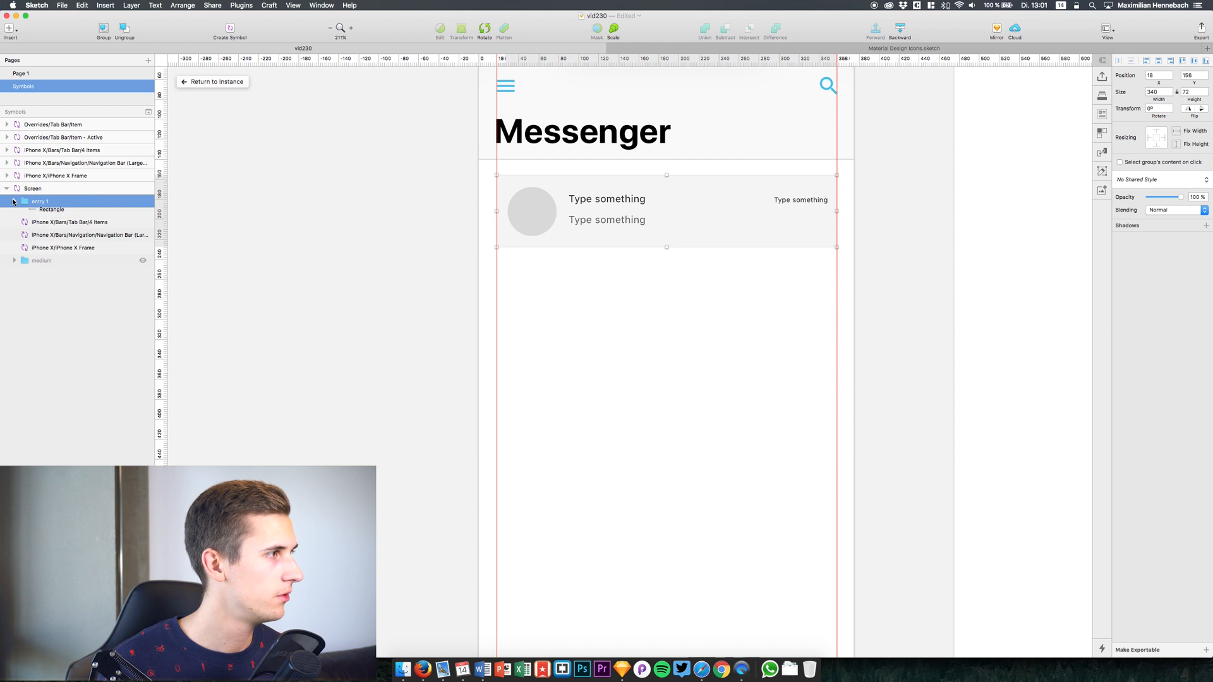
- Rename the group's rectangle BG and its circle profilimage
click(14, 201)
double_click(59, 265)
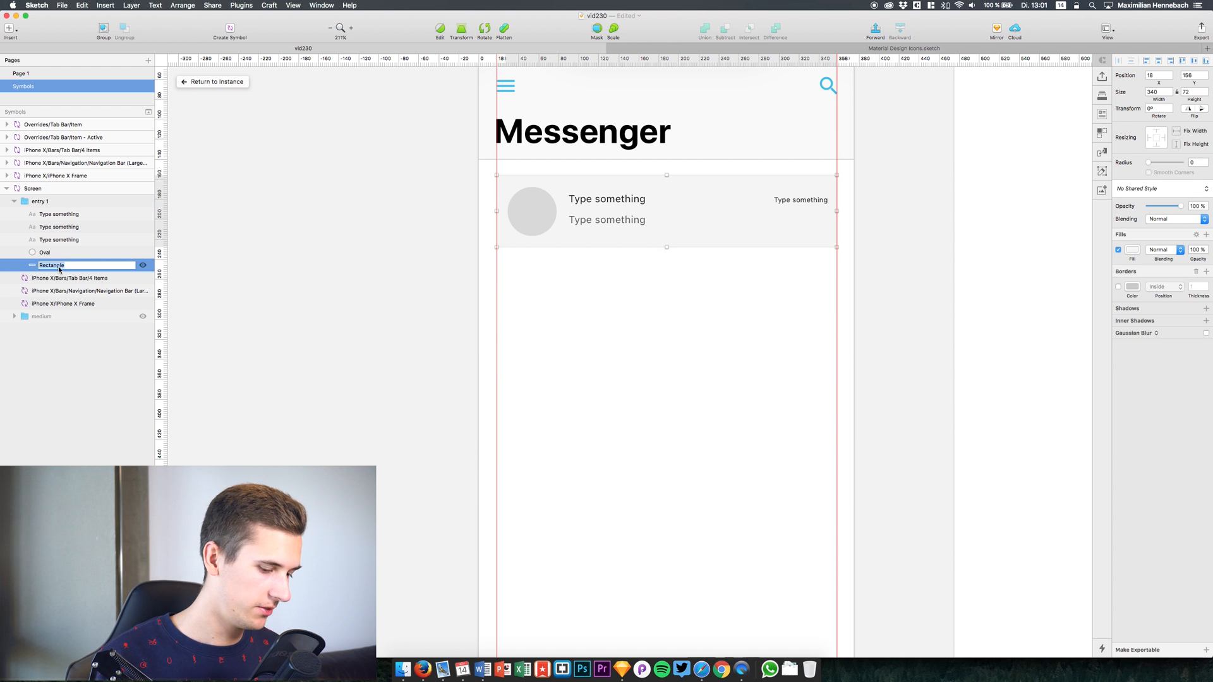
text(BG)
key(Return)
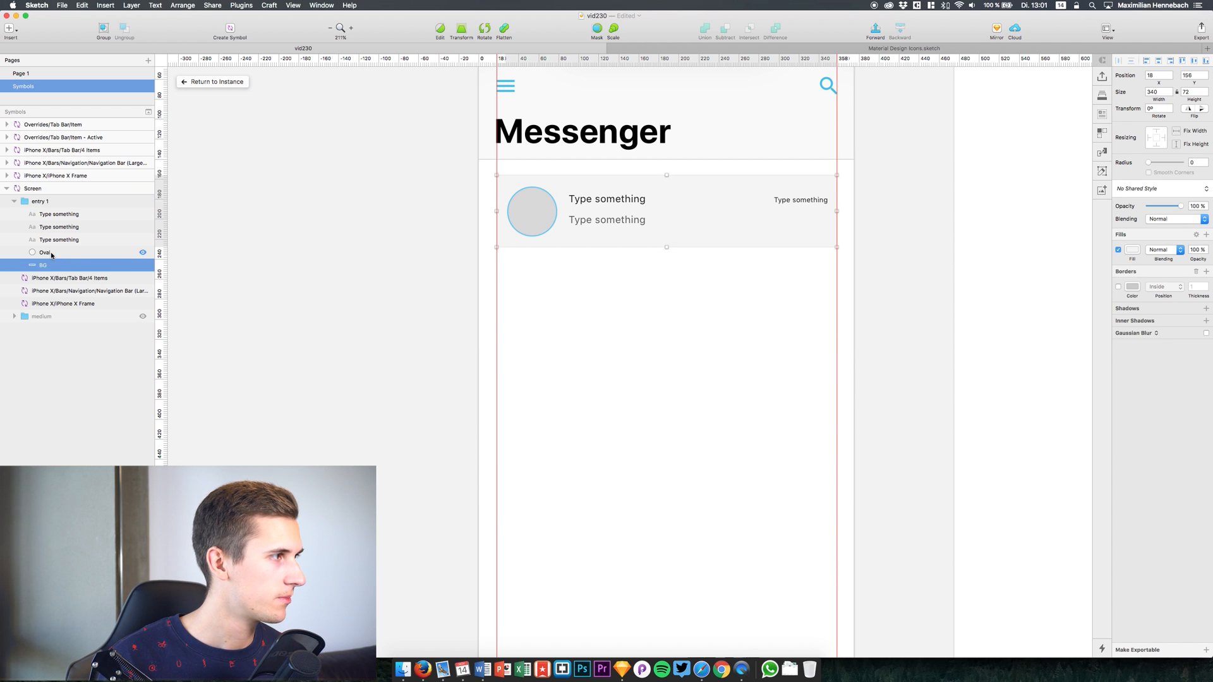
double_click(45, 253)
text(profilimage)
key(Return)
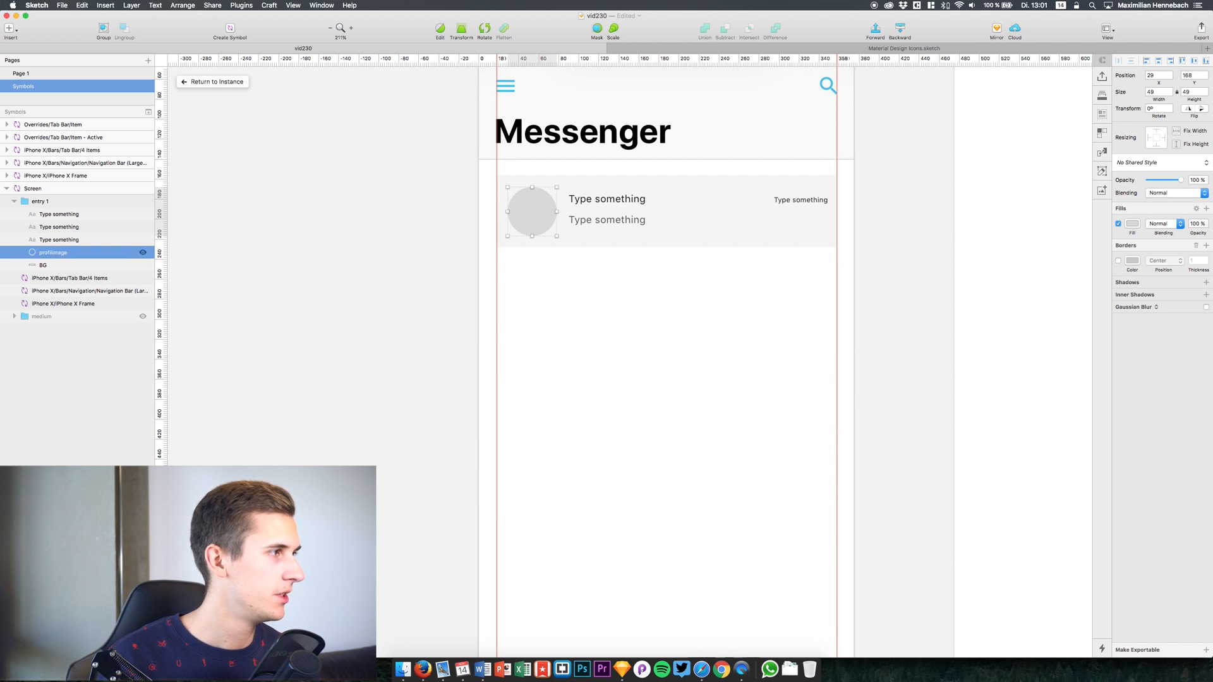
- Duplicate the entry 1 group vertically with Craft Duplicate, using a count of 7 and a gutter of 22
click(25, 200)
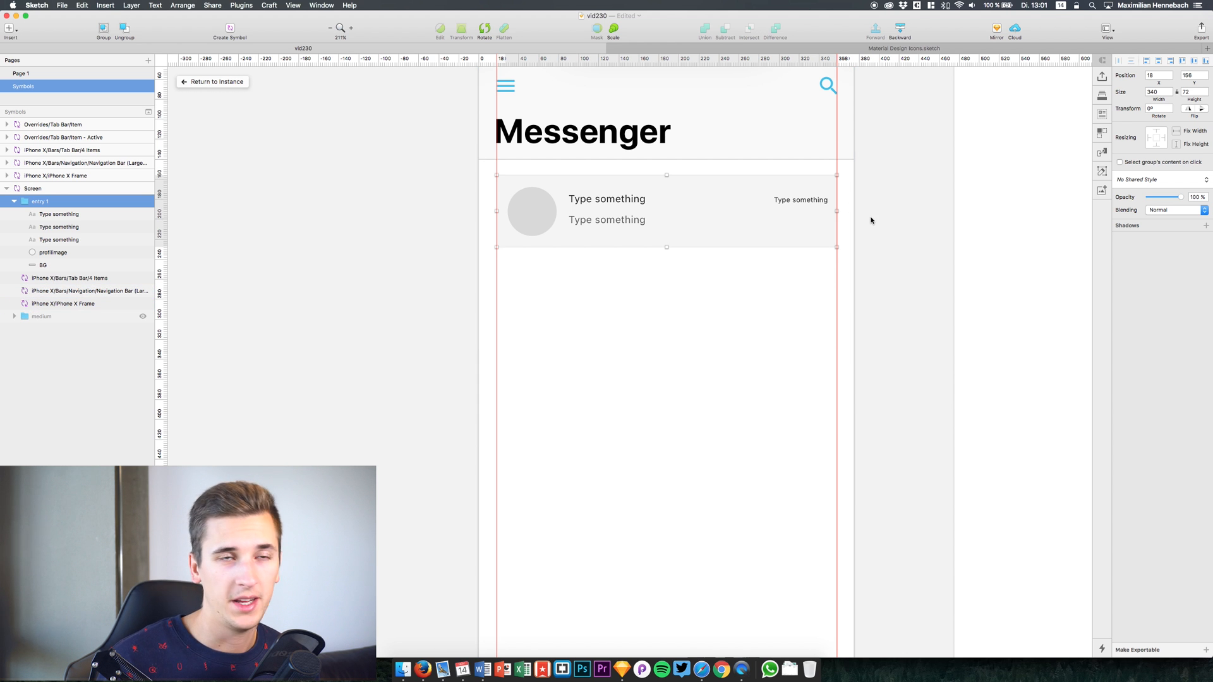
scroll(890, 226, down, 4)
scroll(892, 228, right, 1)
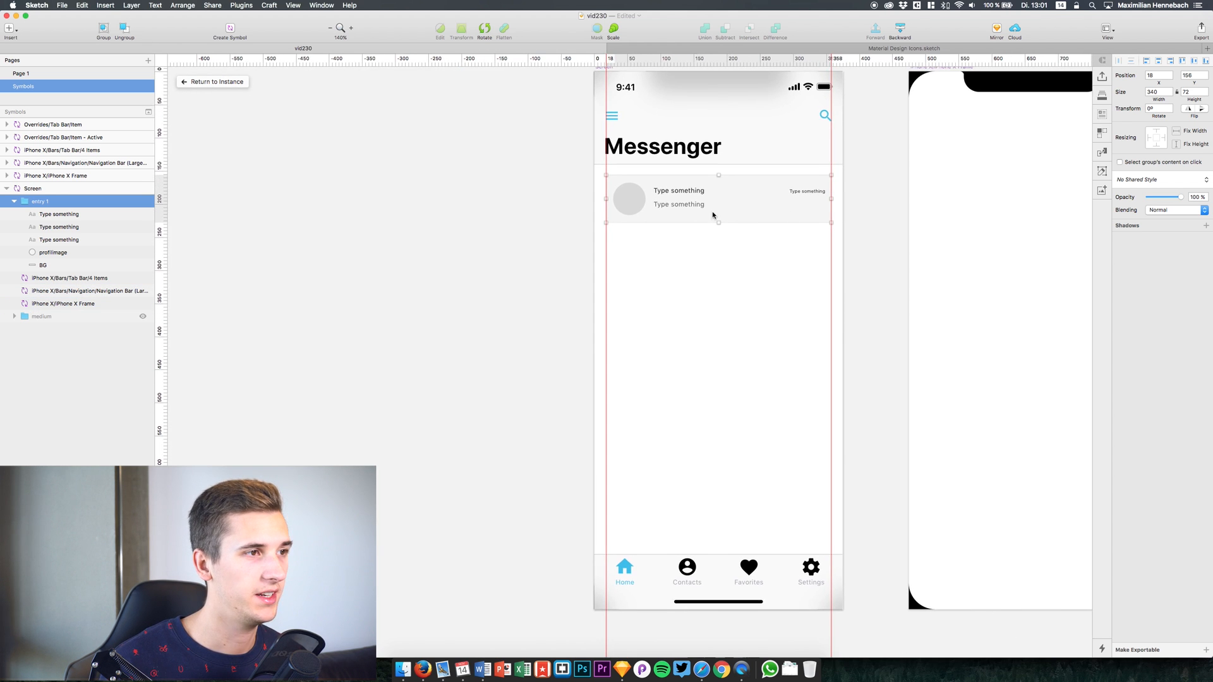
scroll(727, 214, right, 2)
scroll(739, 215, left, 2)
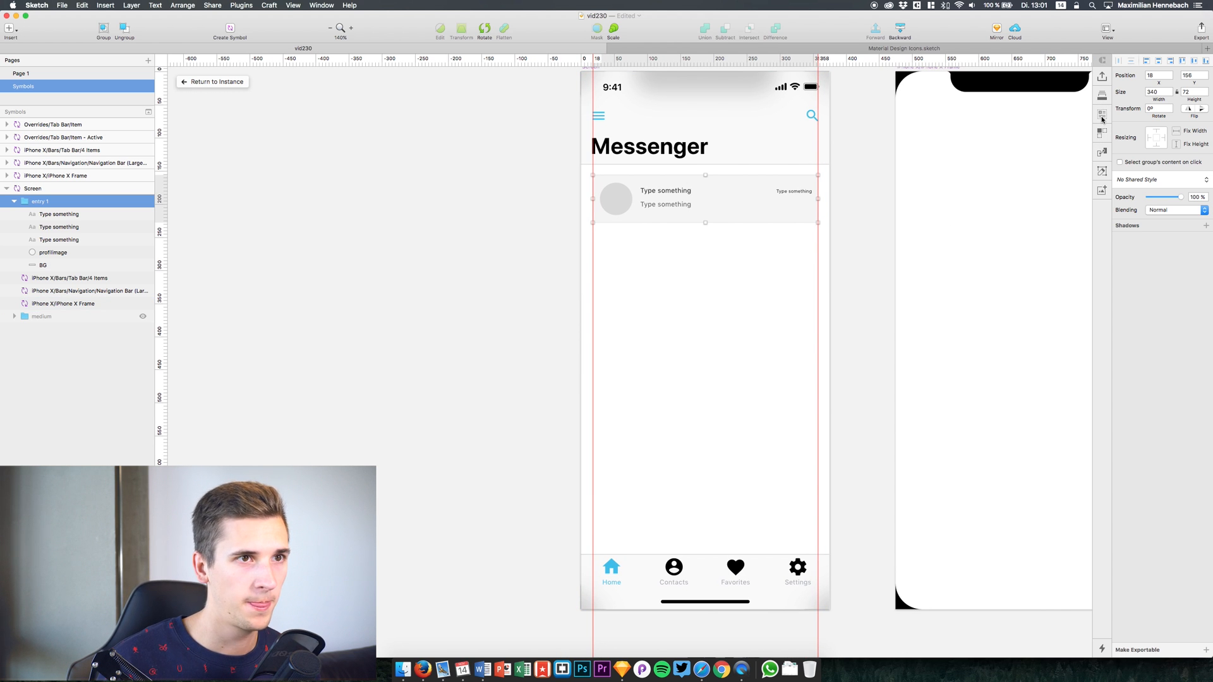
mouse_move(1103, 119)
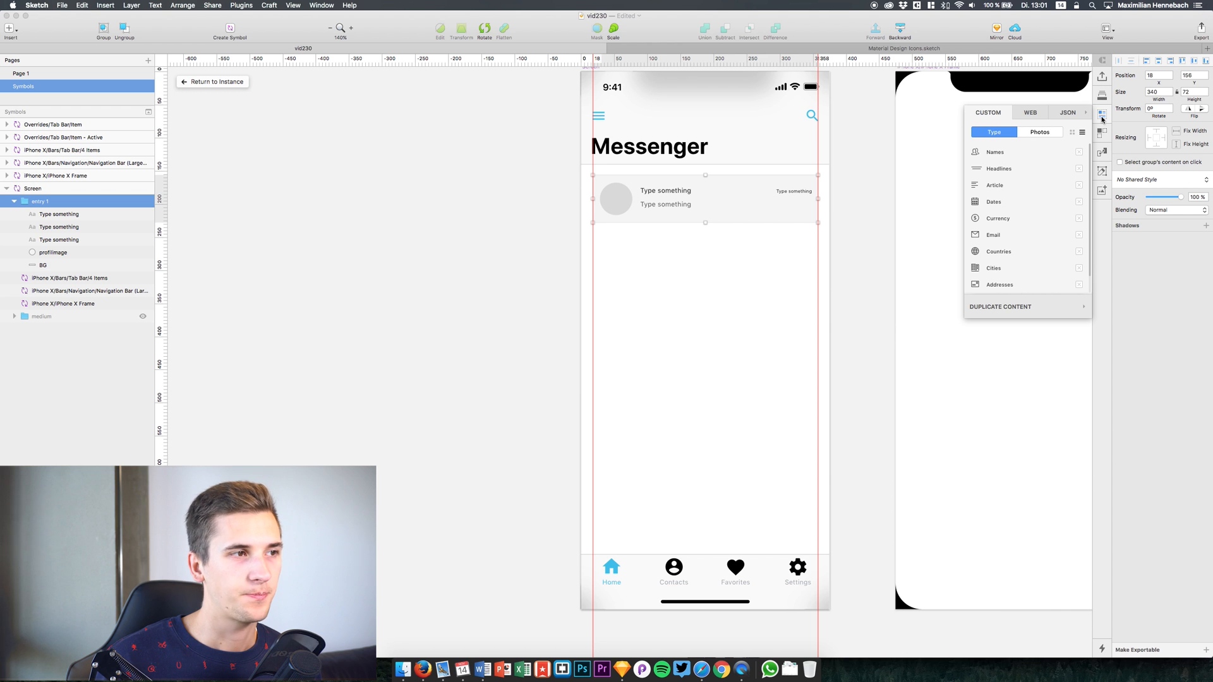
click(55, 254)
click(38, 202)
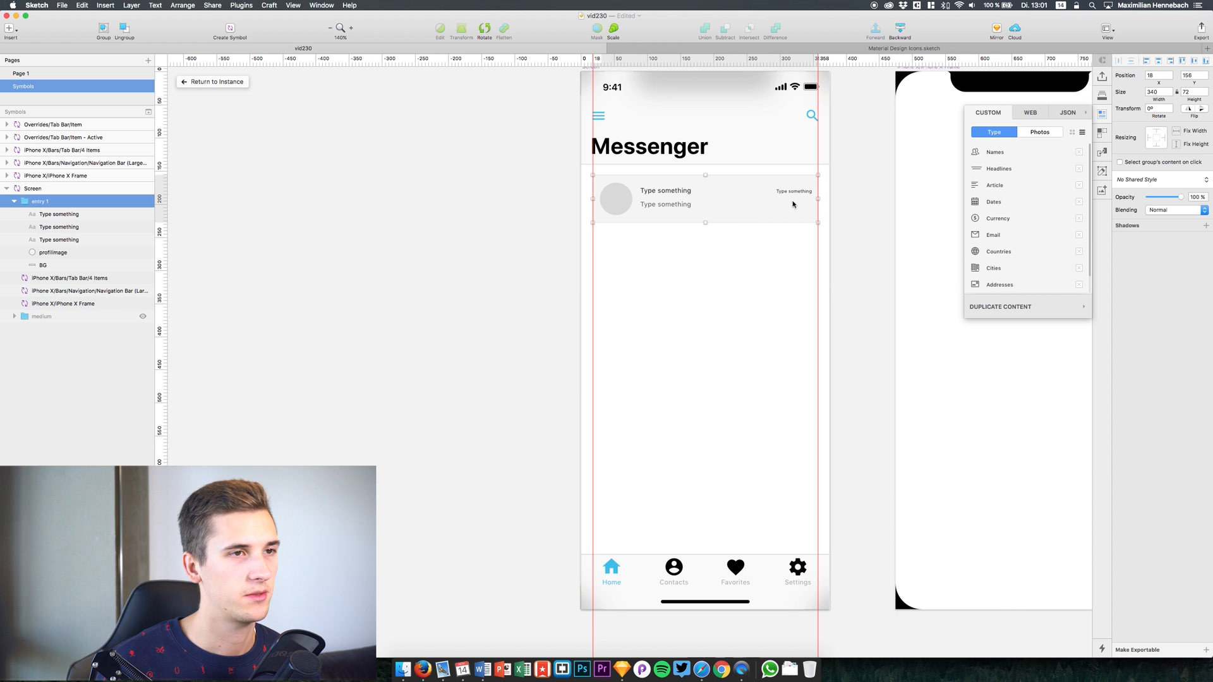
click(1101, 133)
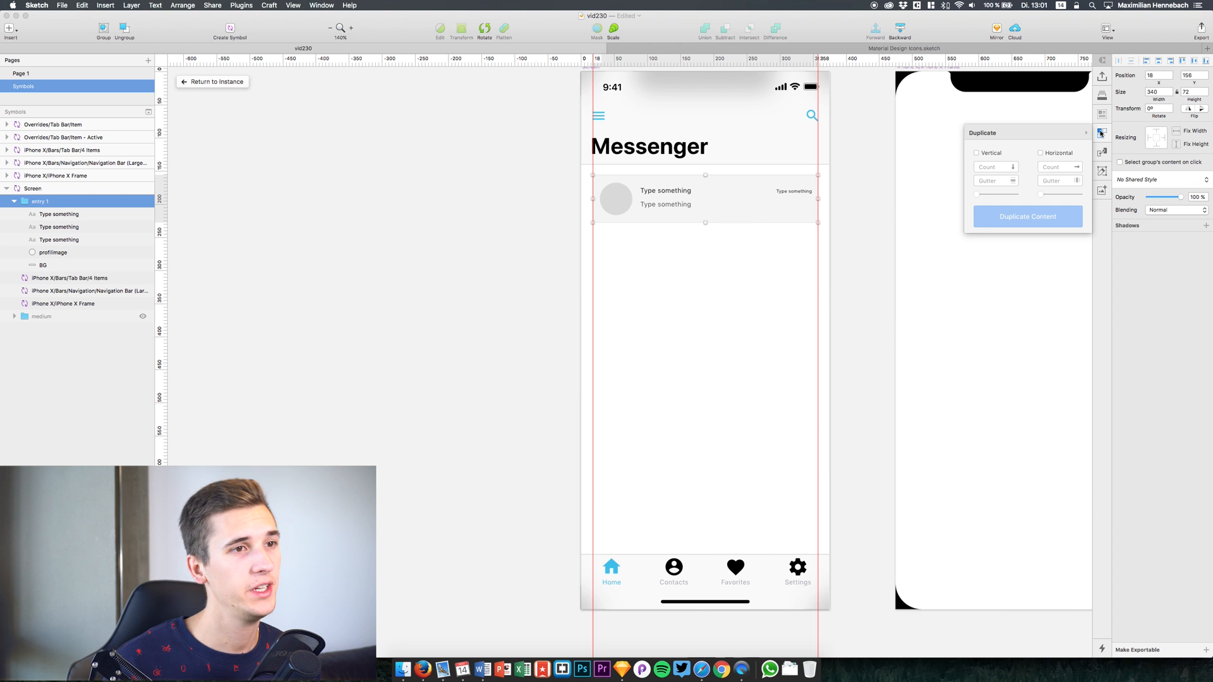
click(987, 154)
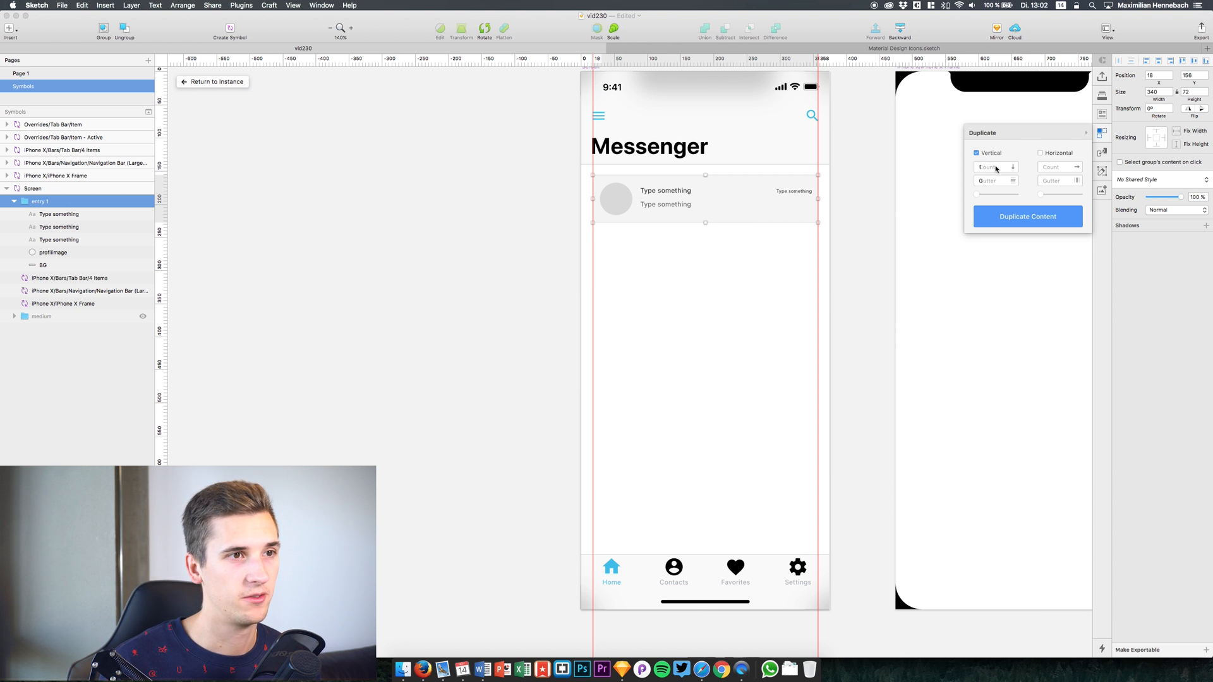
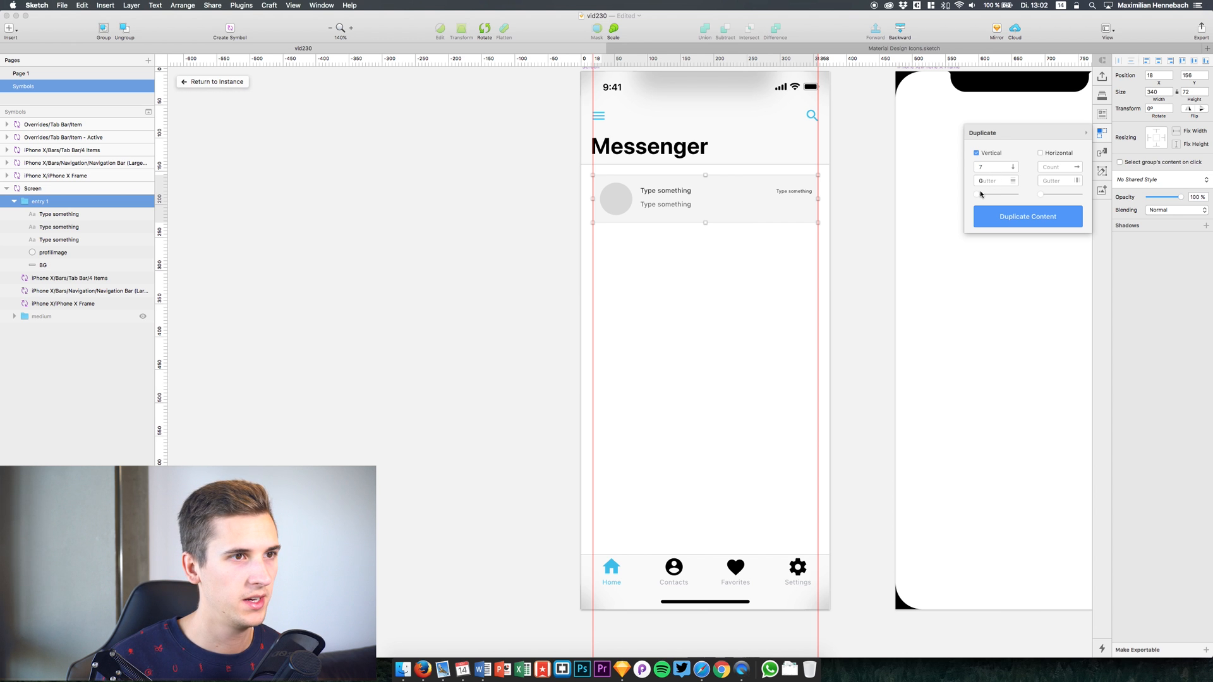
drag(977, 196, 983, 196)
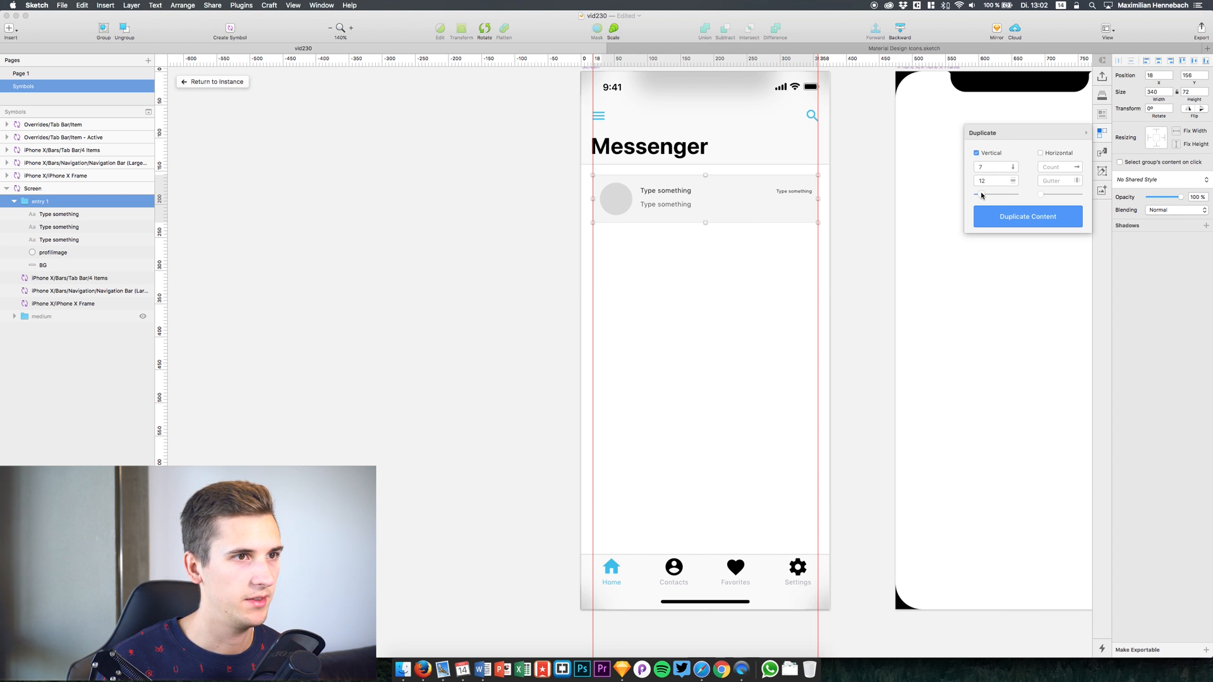
click(984, 225)
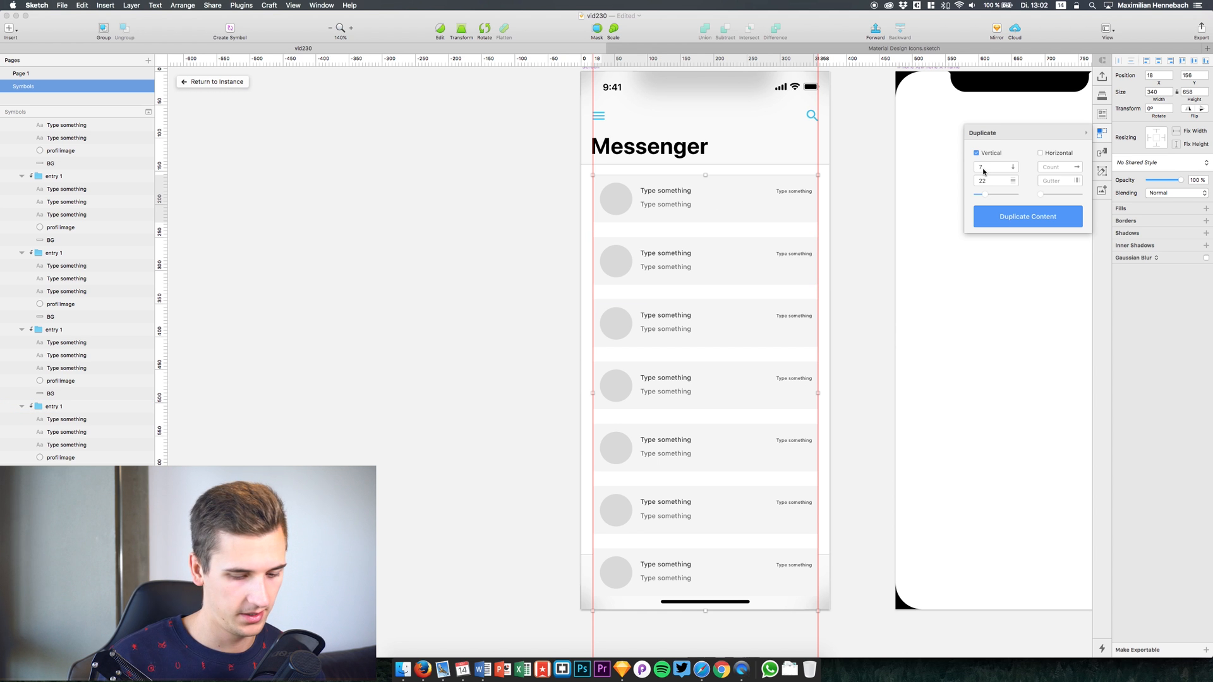
- Set the vertical duplicate count of the chat entries to 5
key(BackSpace)
text(1)
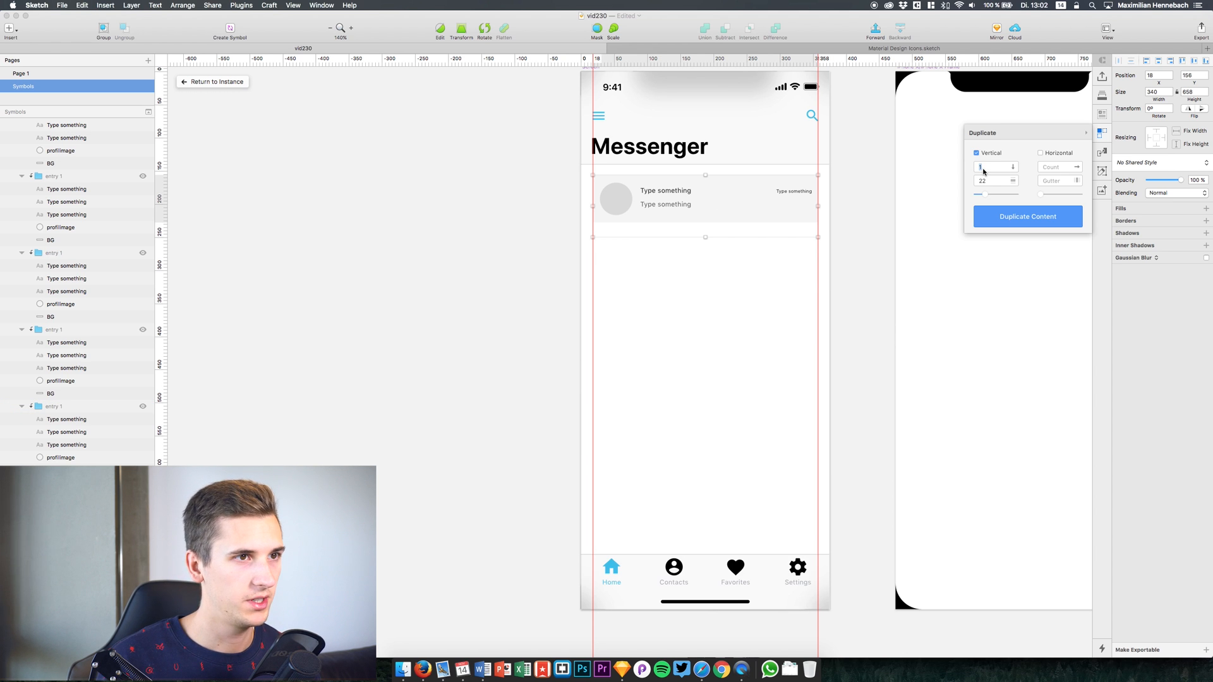
key(BackSpace)
text(5)
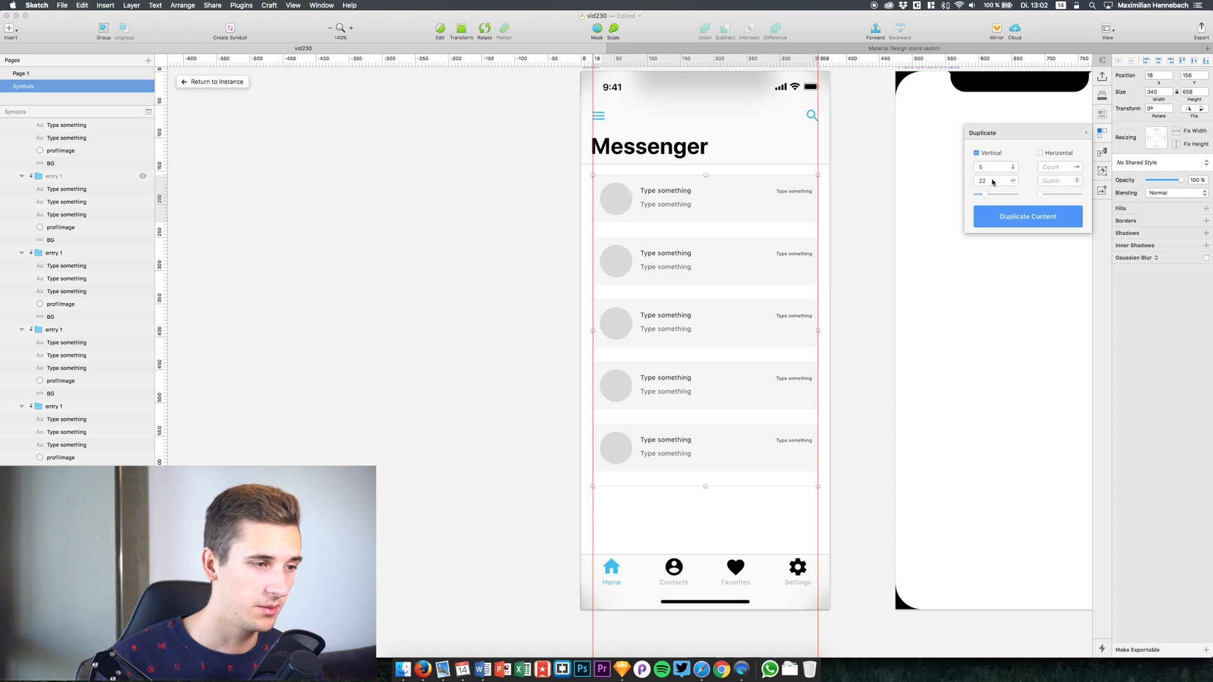
- Reduce the vertical duplicate gutter between the chat entries to 5
double_click(993, 182)
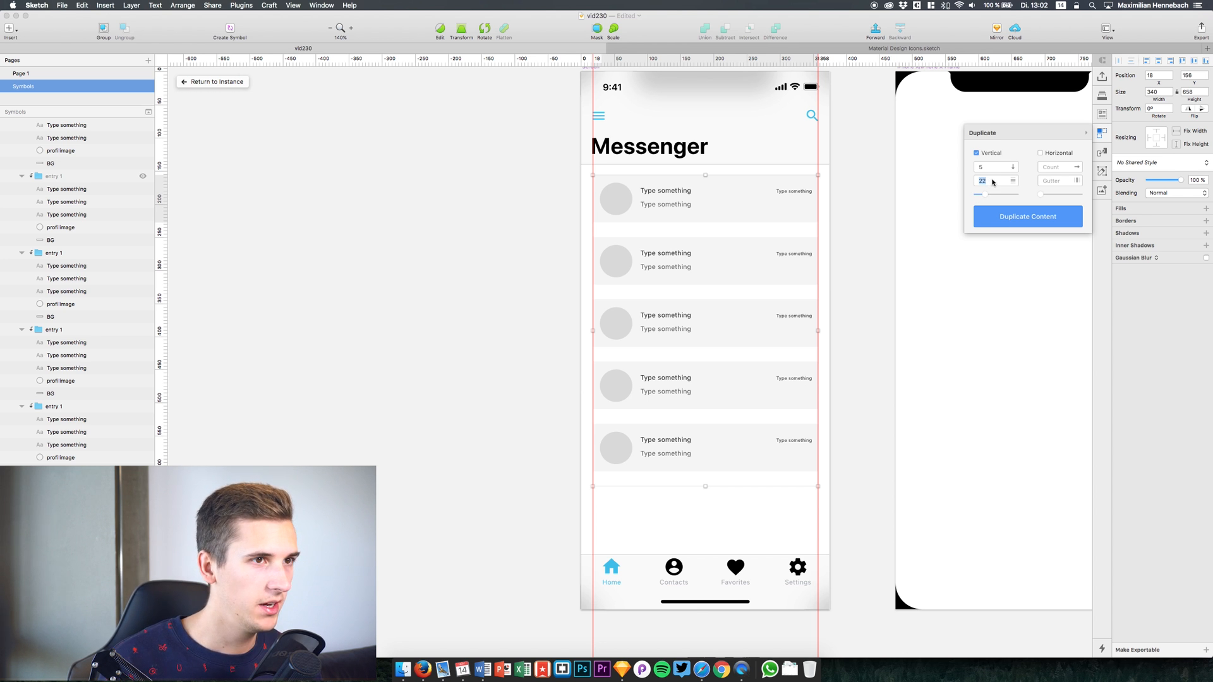
key(BackSpace)
text(0)
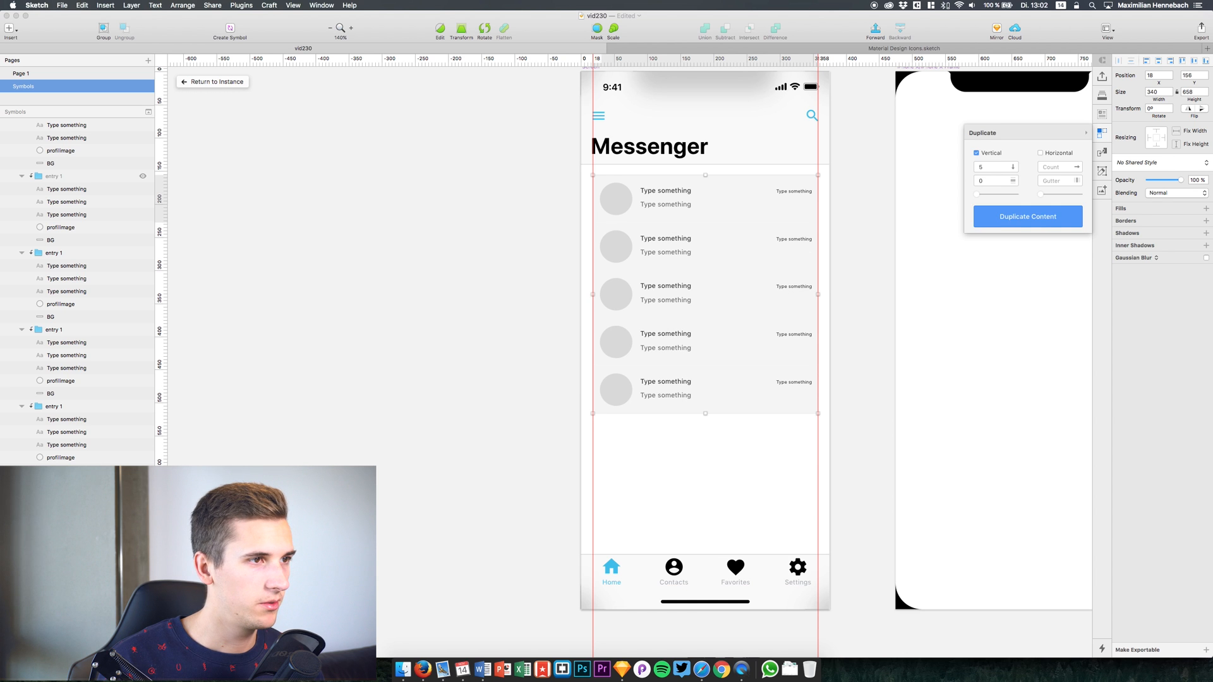
key(Up)
key(BackSpace)
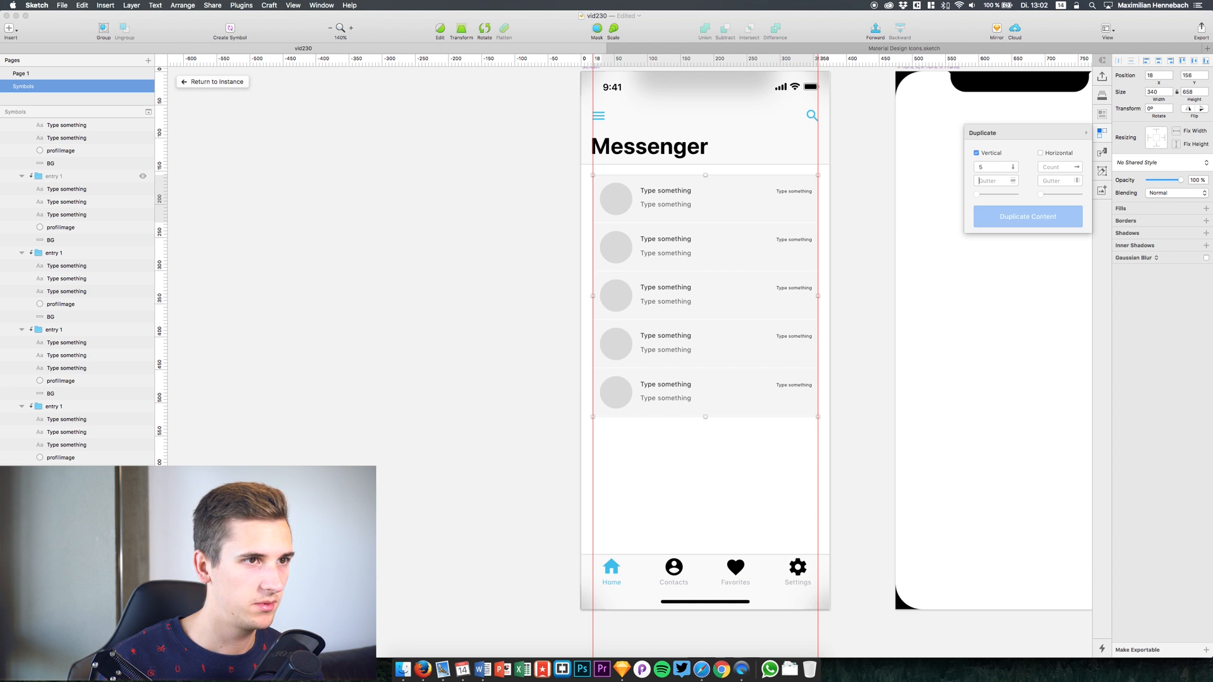
text(5)
key(BackSpace)
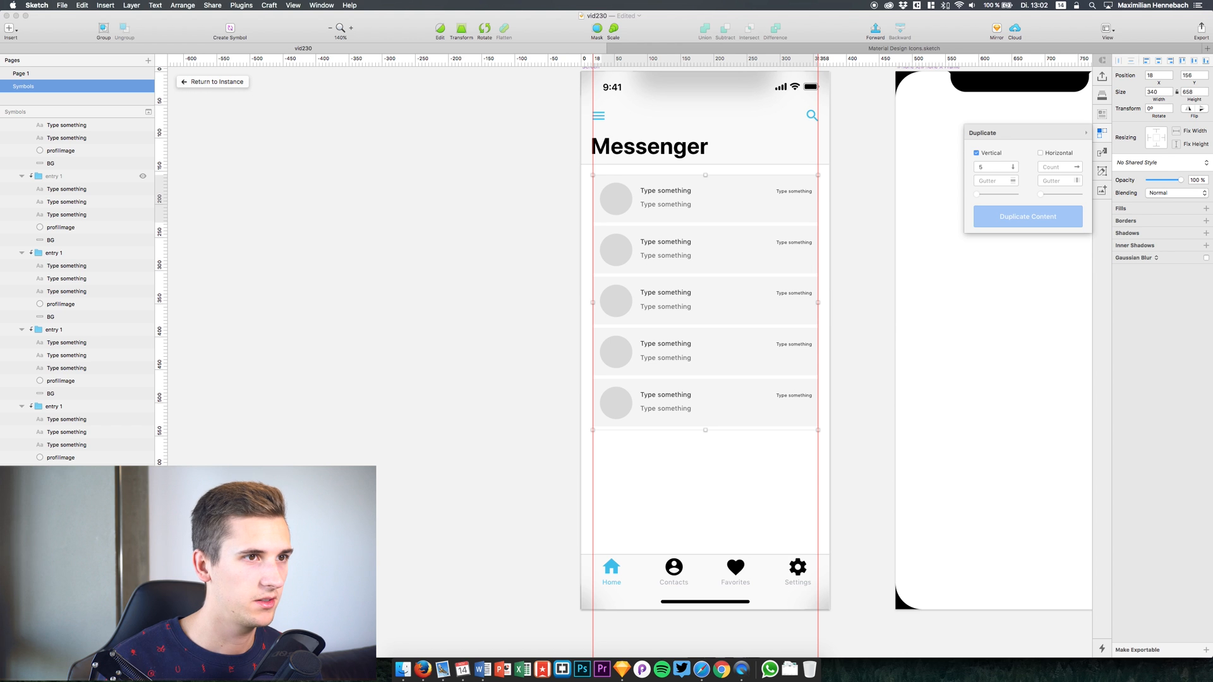
text(5)
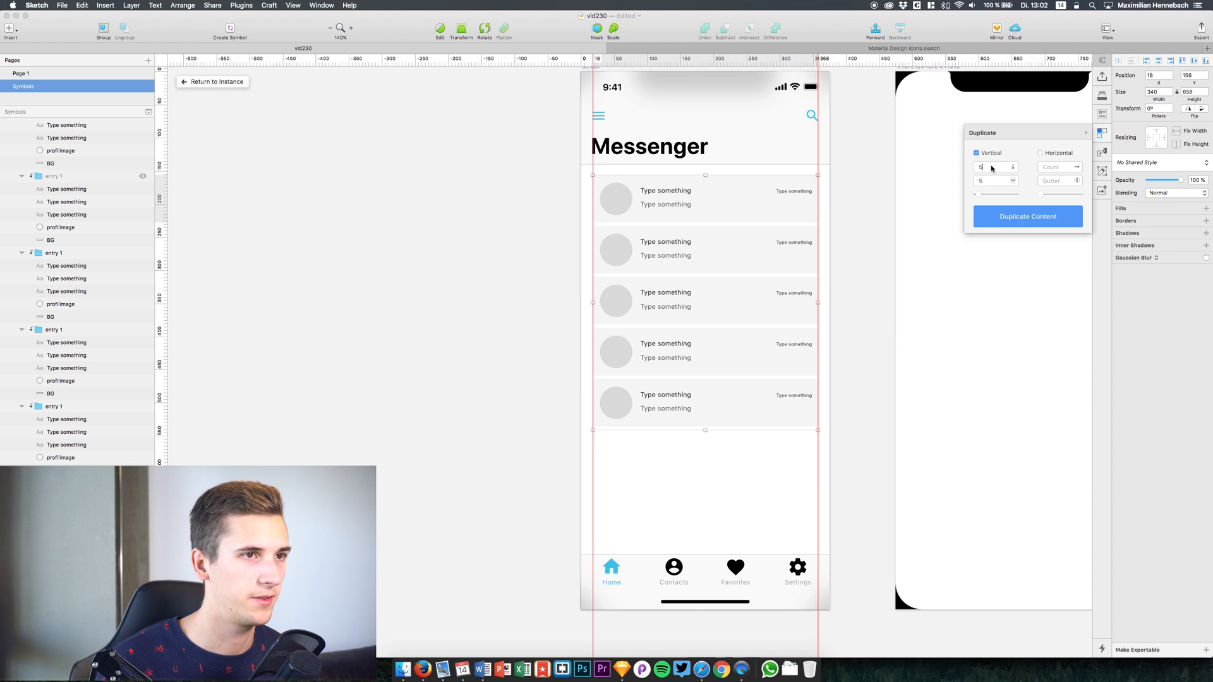
- Set the vertical duplicate count of the chat entries to 8 and apply the duplication
key(Up)
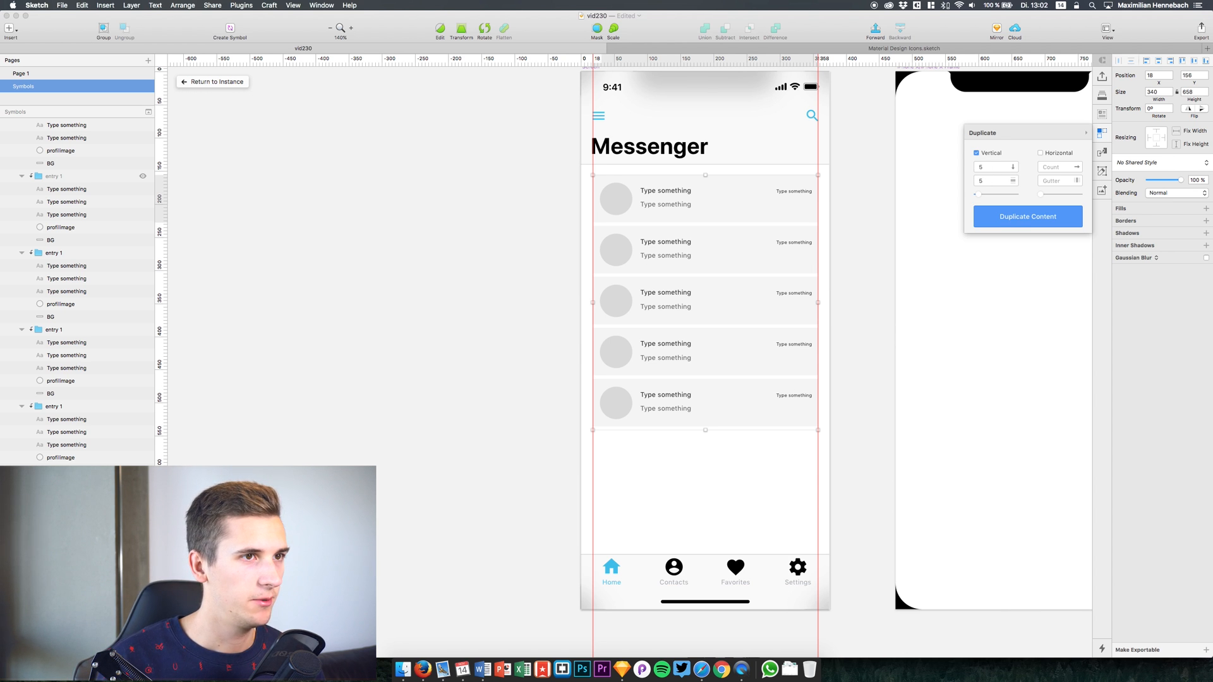
key(Delete)
text(6)
key(BackSpace)
text(7)
key(BackSpace)
text(8)
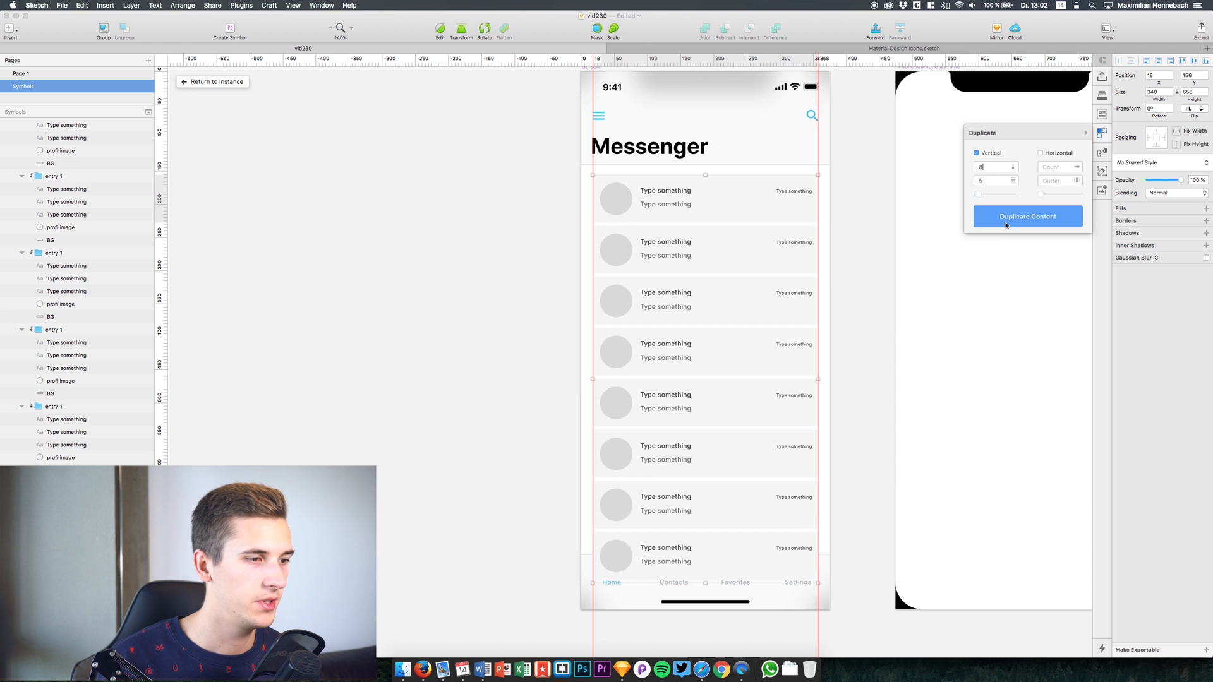
key(Return)
- Rename the group holding the duplicated chat entries to entries and move it below the iPhone X Frame layer
click(600, 577)
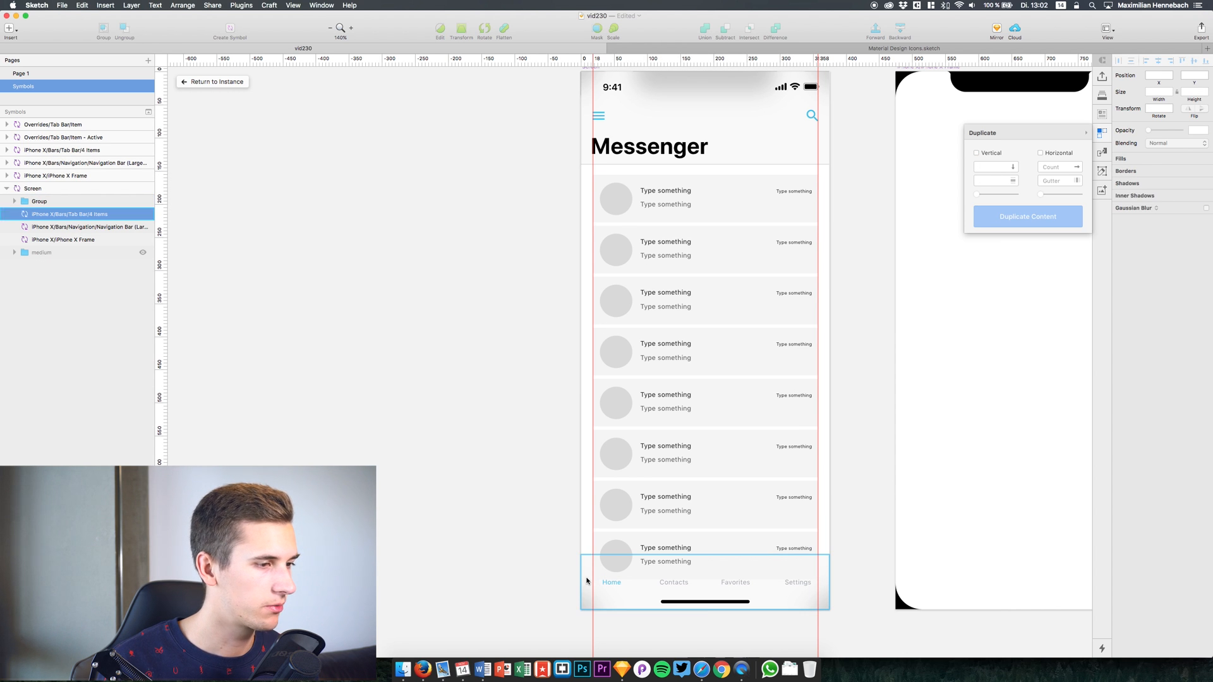
click(56, 200)
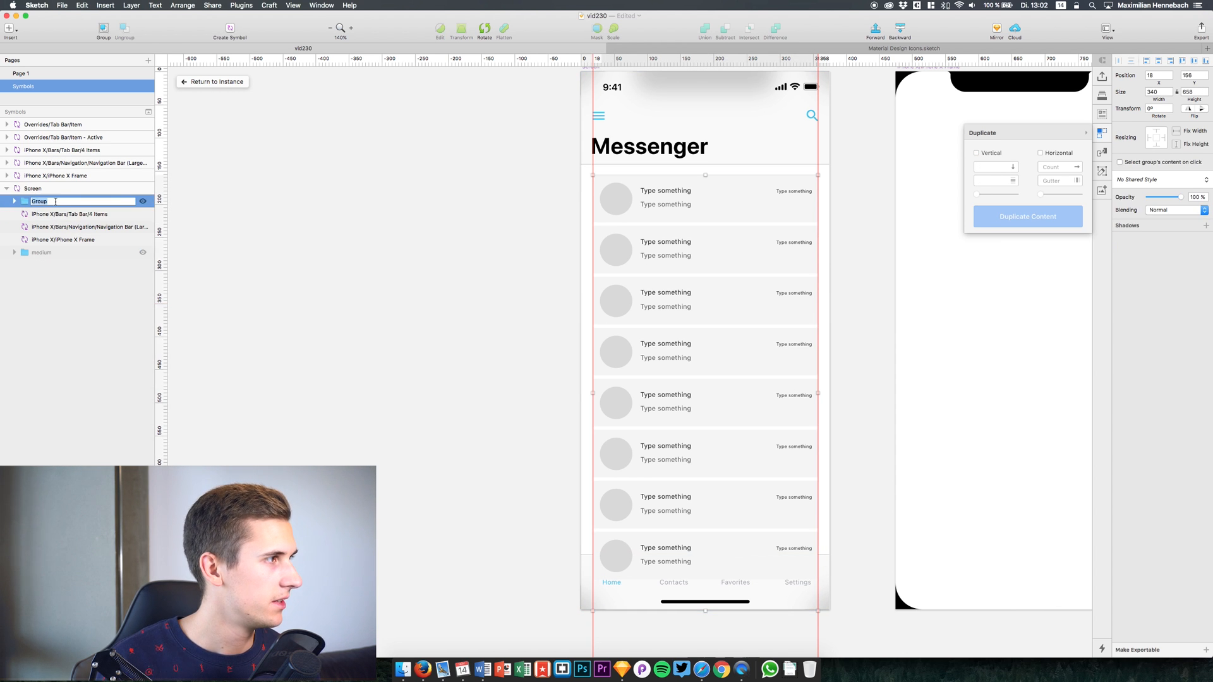
double_click(39, 201)
text(entries)
key(Return)
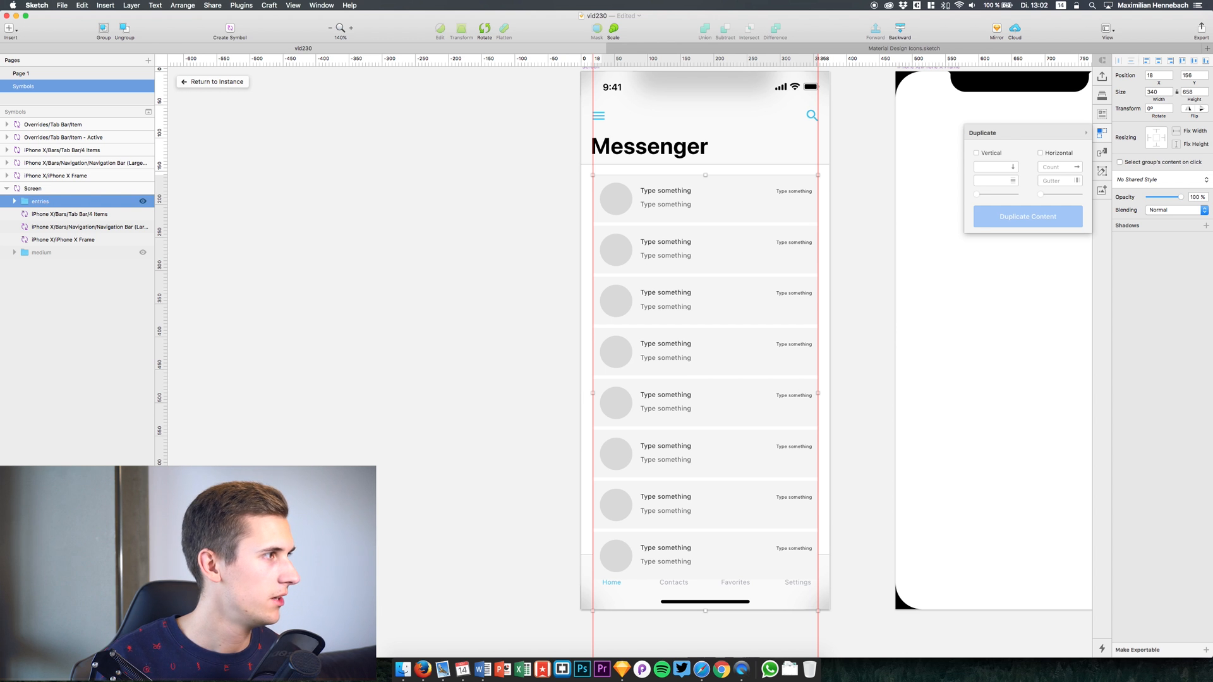
drag(87, 202, 78, 246)
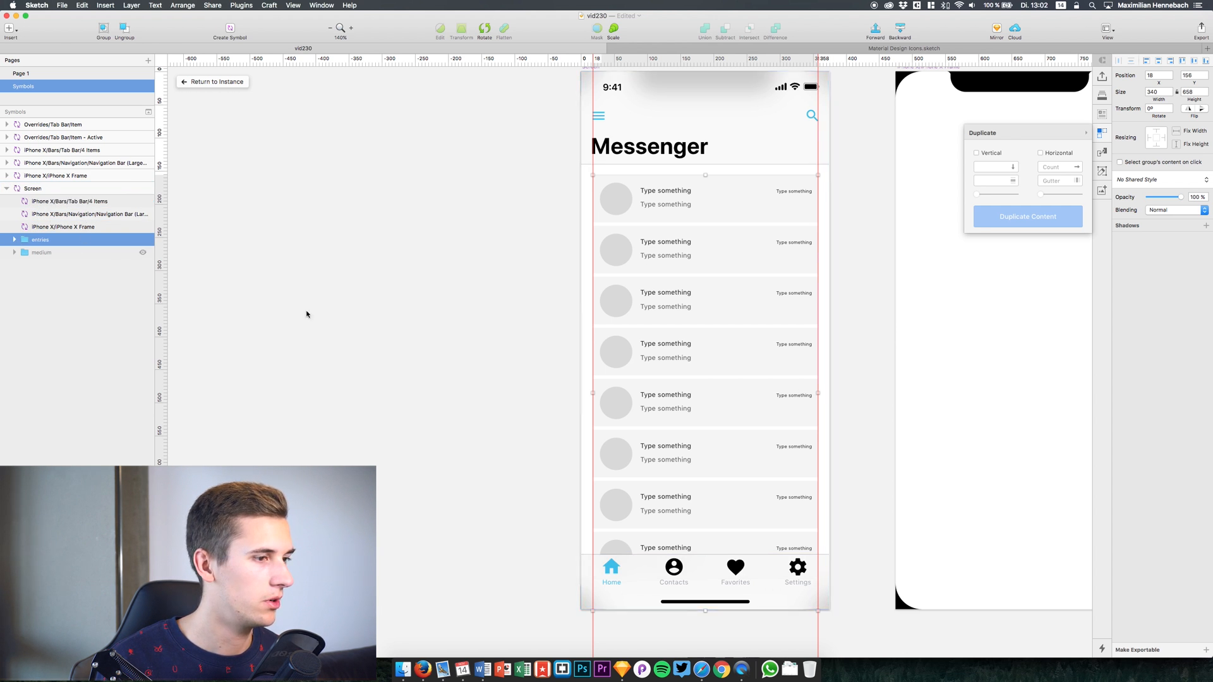
- Select the profilimage circles of all eight chat entries inside the entries group together
click(14, 239)
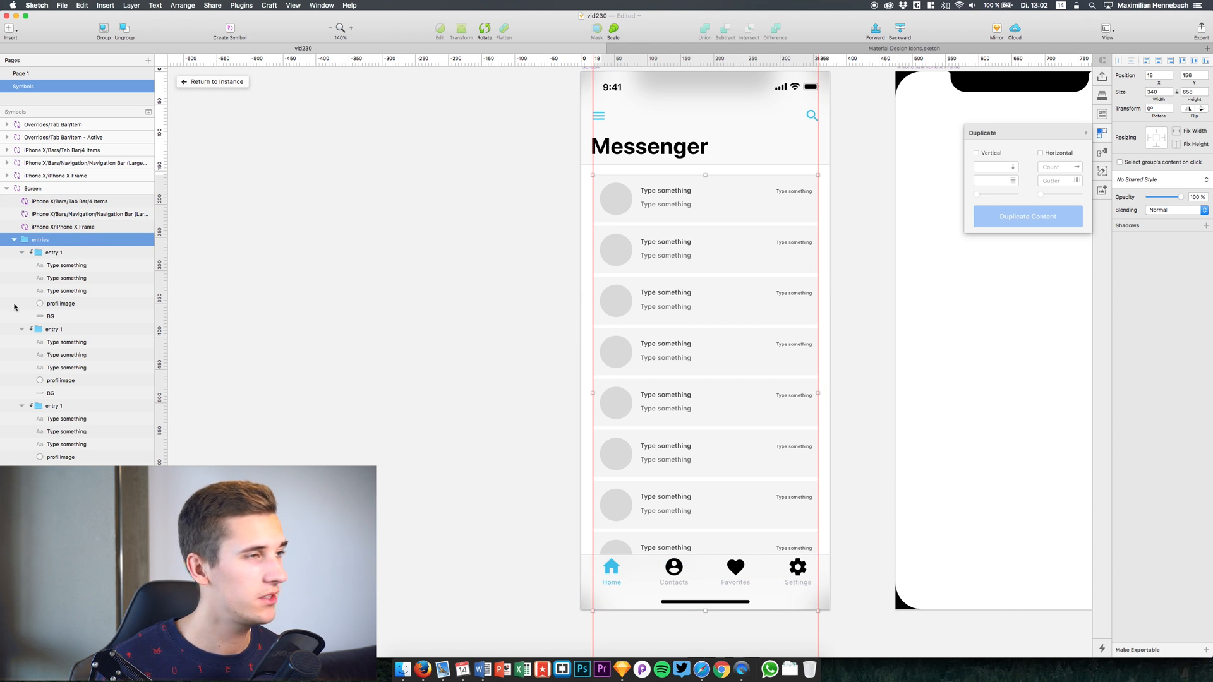
scroll(48, 319, down, 4)
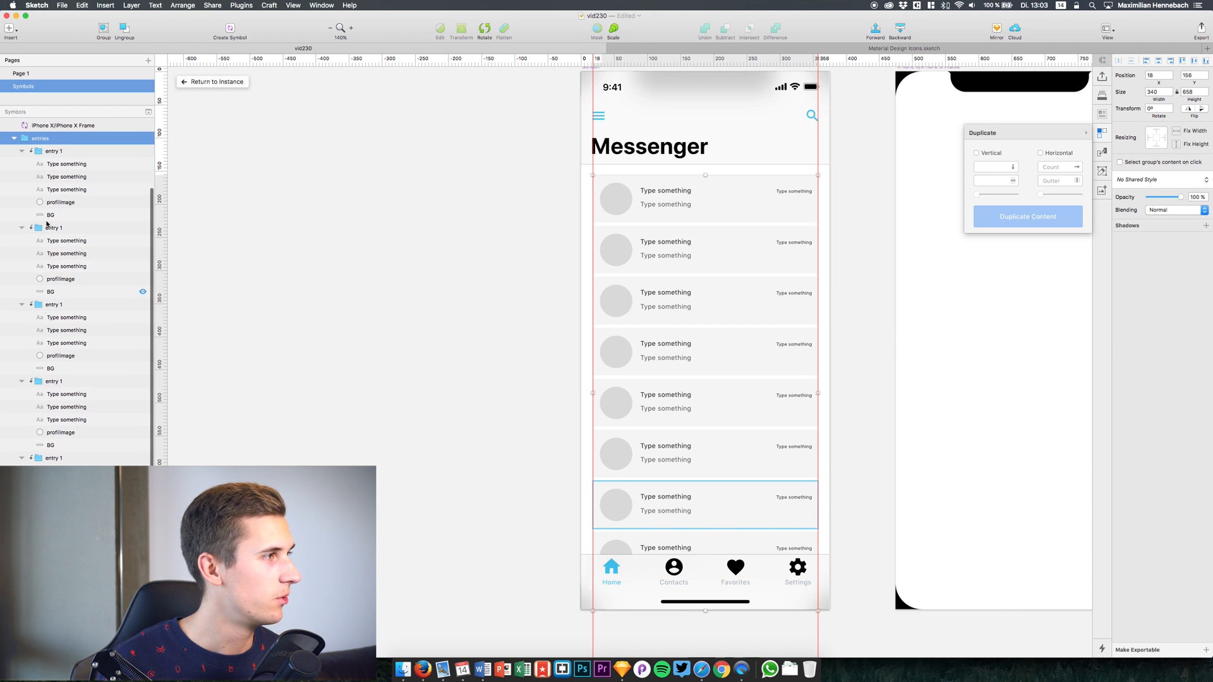
click(54, 202)
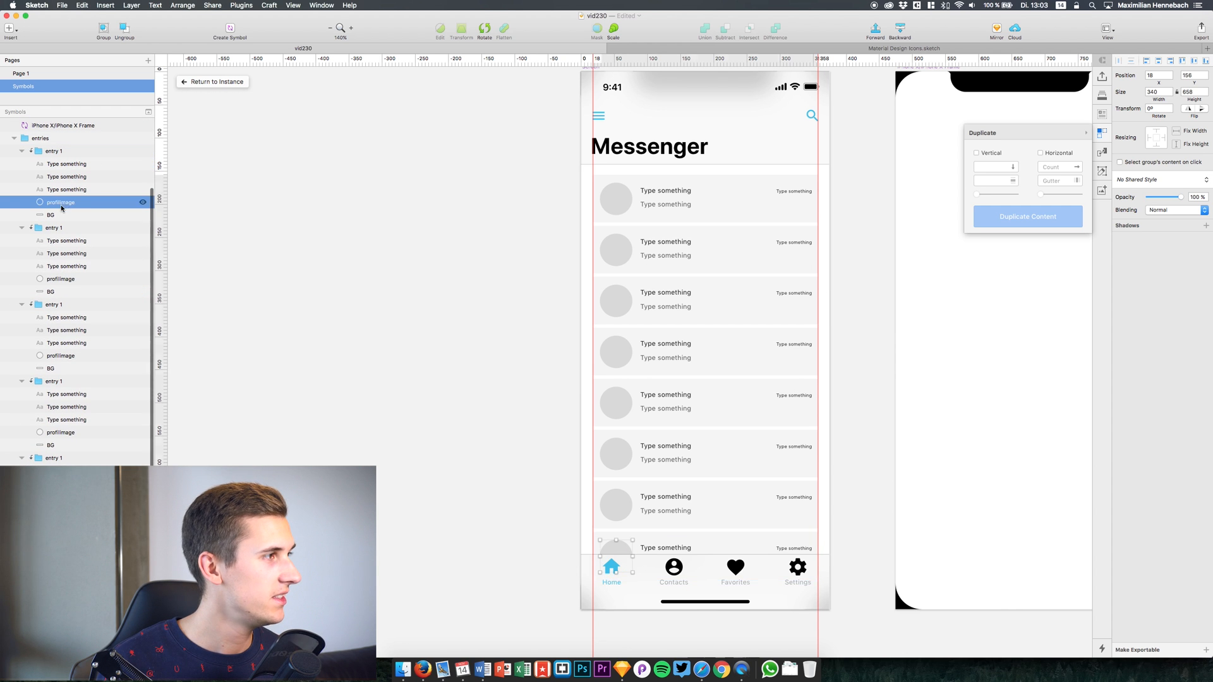
shift+click(51, 280)
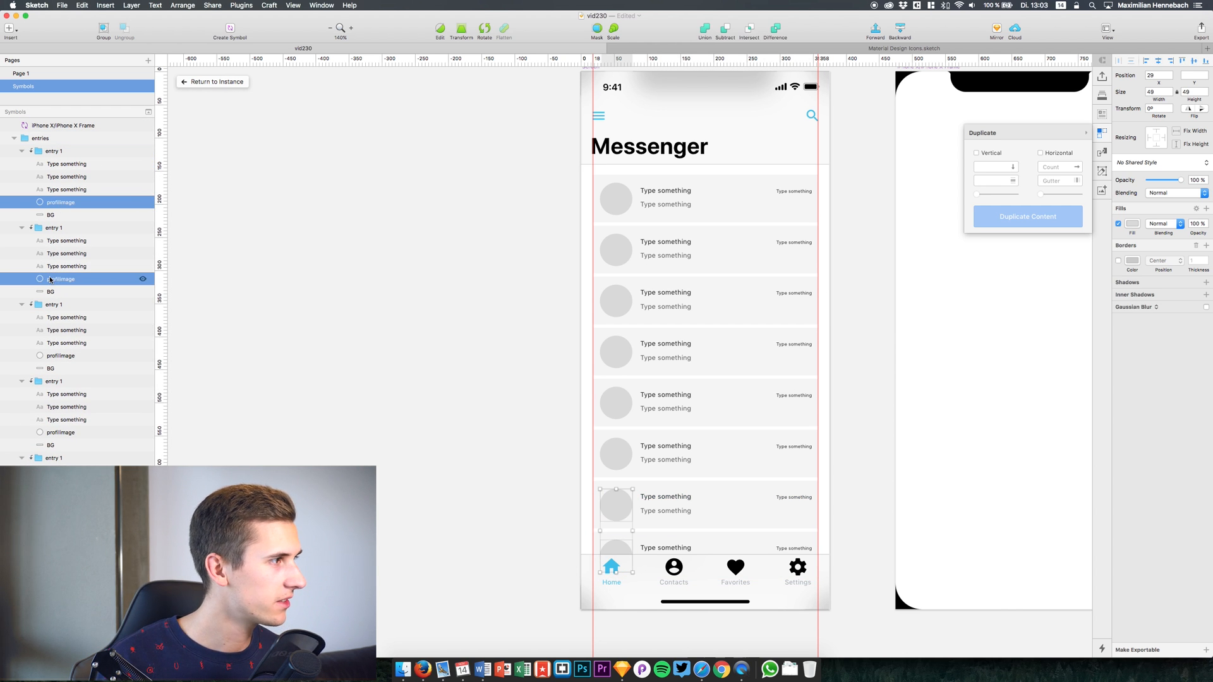
shift+click(58, 355)
shift+click(58, 432)
shift+super+click(616, 351)
shift+super+click(615, 301)
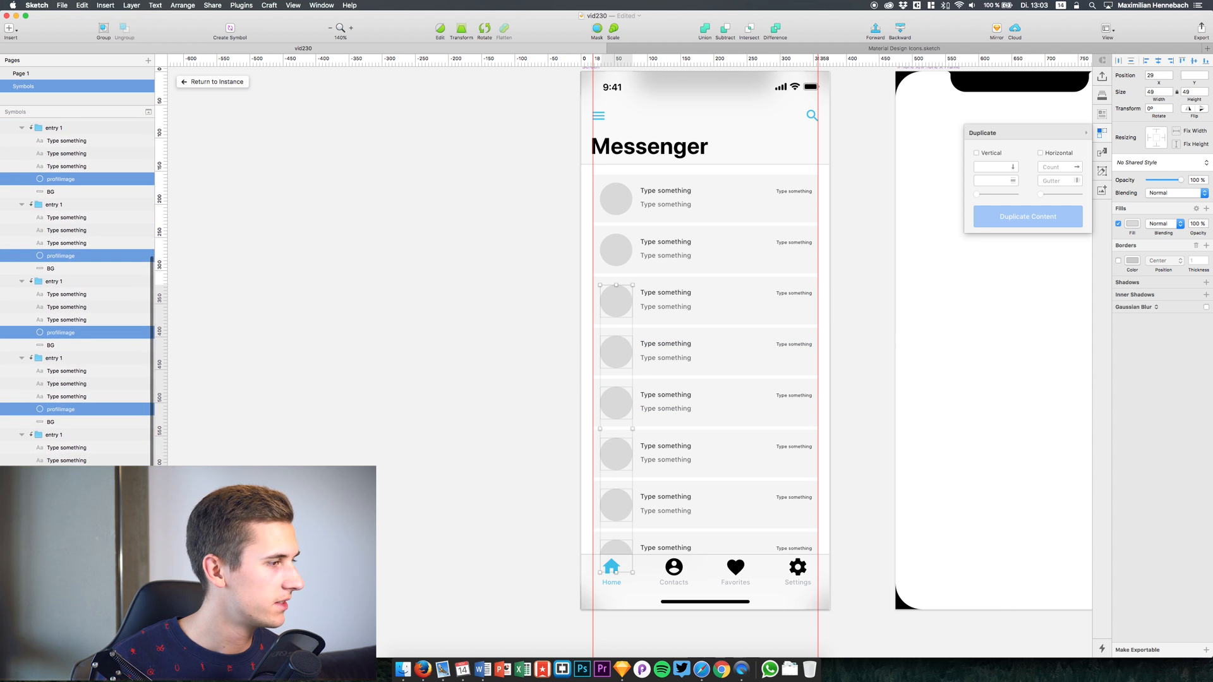
shift+super+click(616, 250)
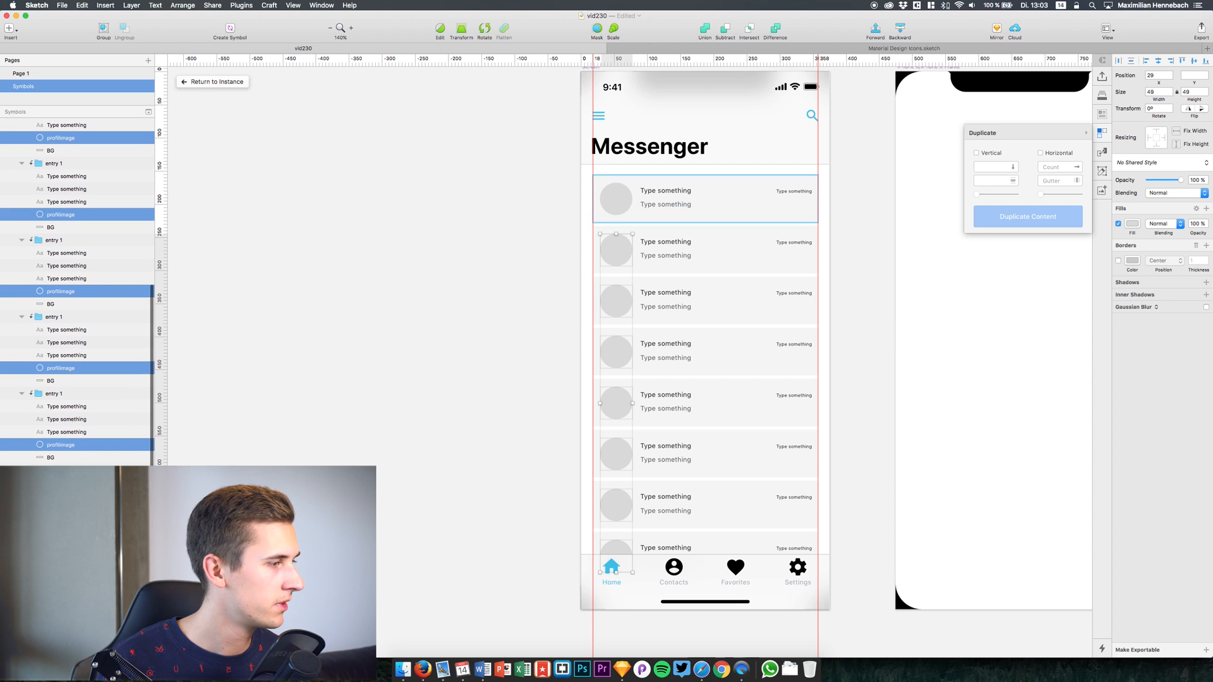
shift+super+click(616, 200)
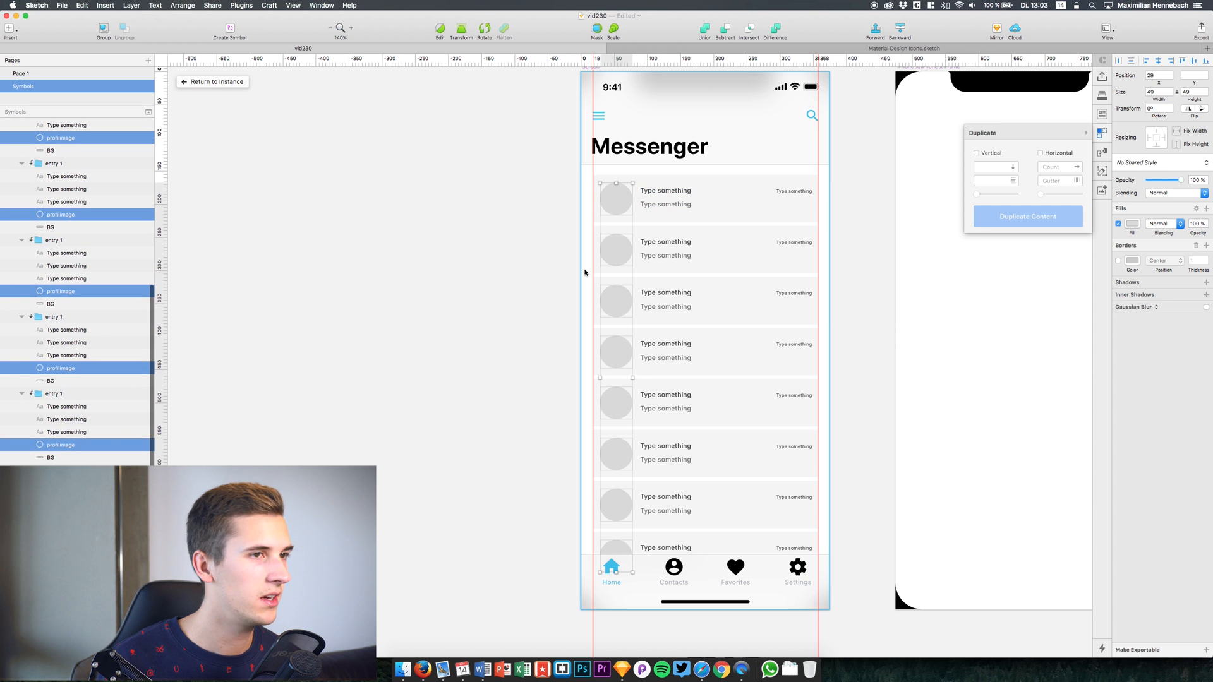
- Fill the selected profile circles with Unsplash photos from the Portrait category using Craft Data, and place a second set
click(1104, 115)
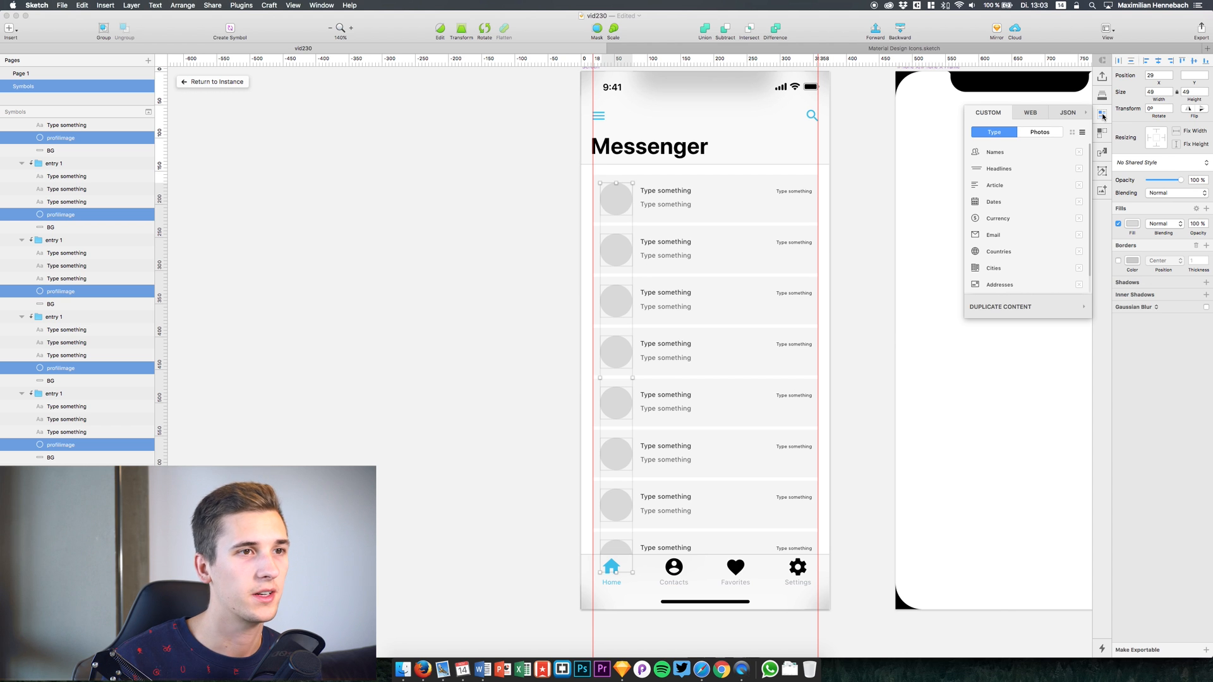
click(1058, 134)
click(1065, 147)
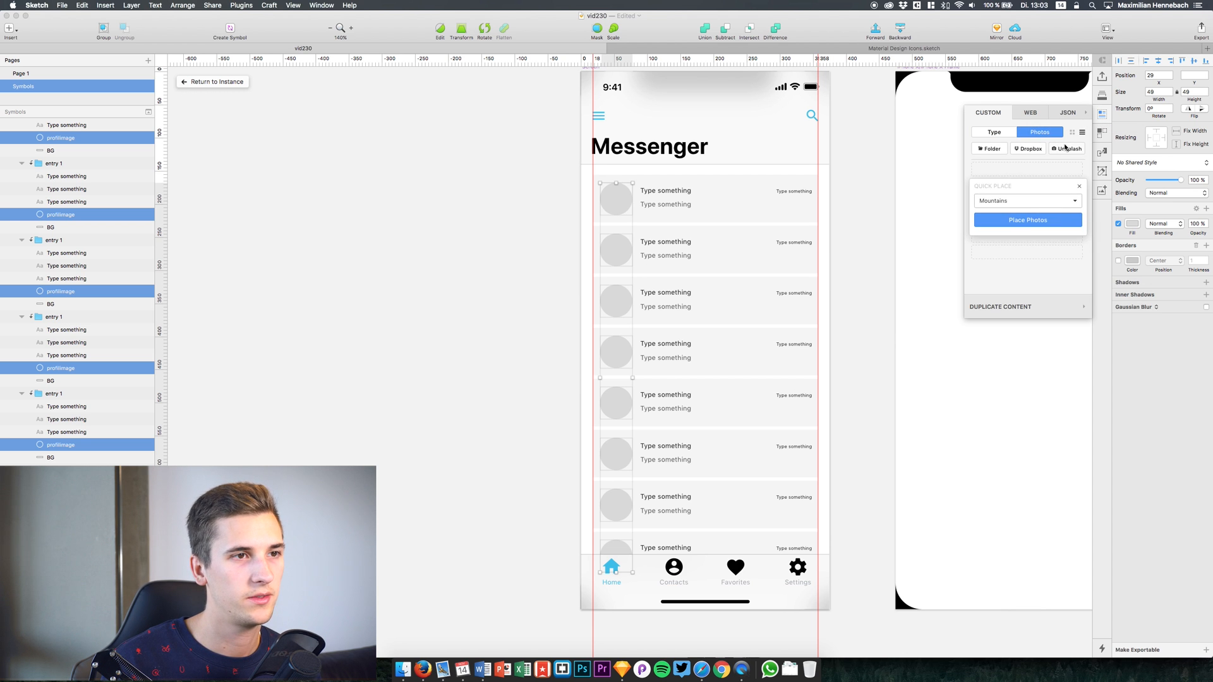
click(1017, 201)
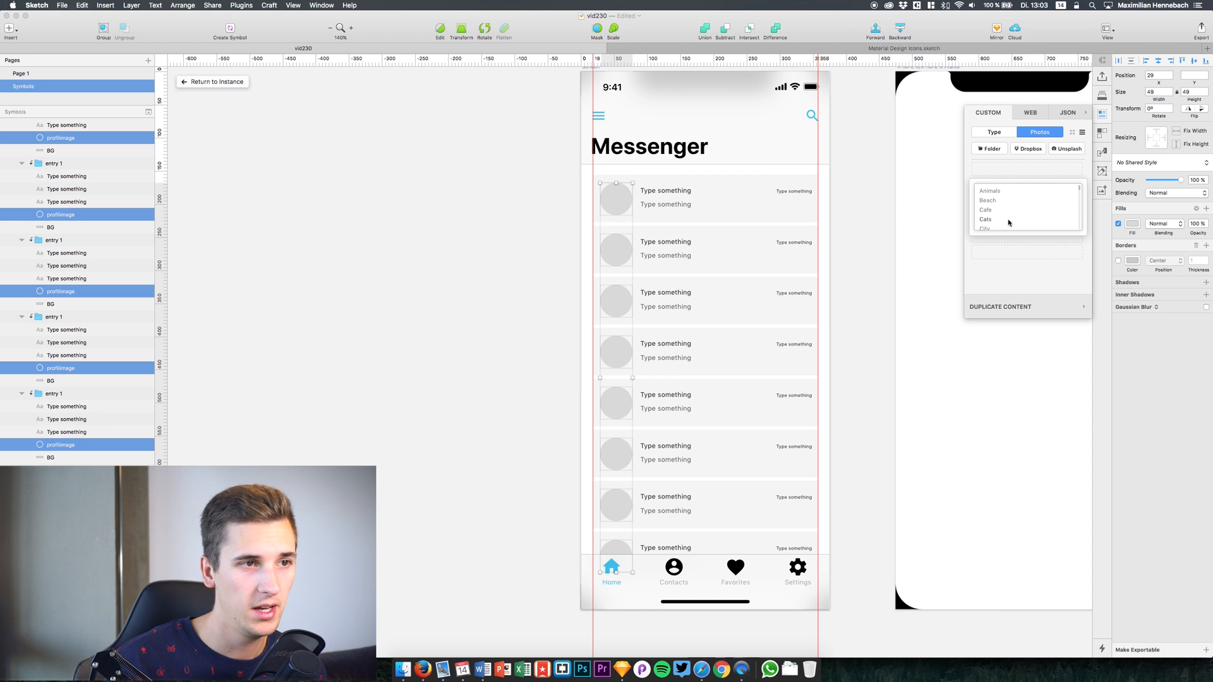
scroll(1001, 204, down, 2)
scroll(1001, 204, down, 5)
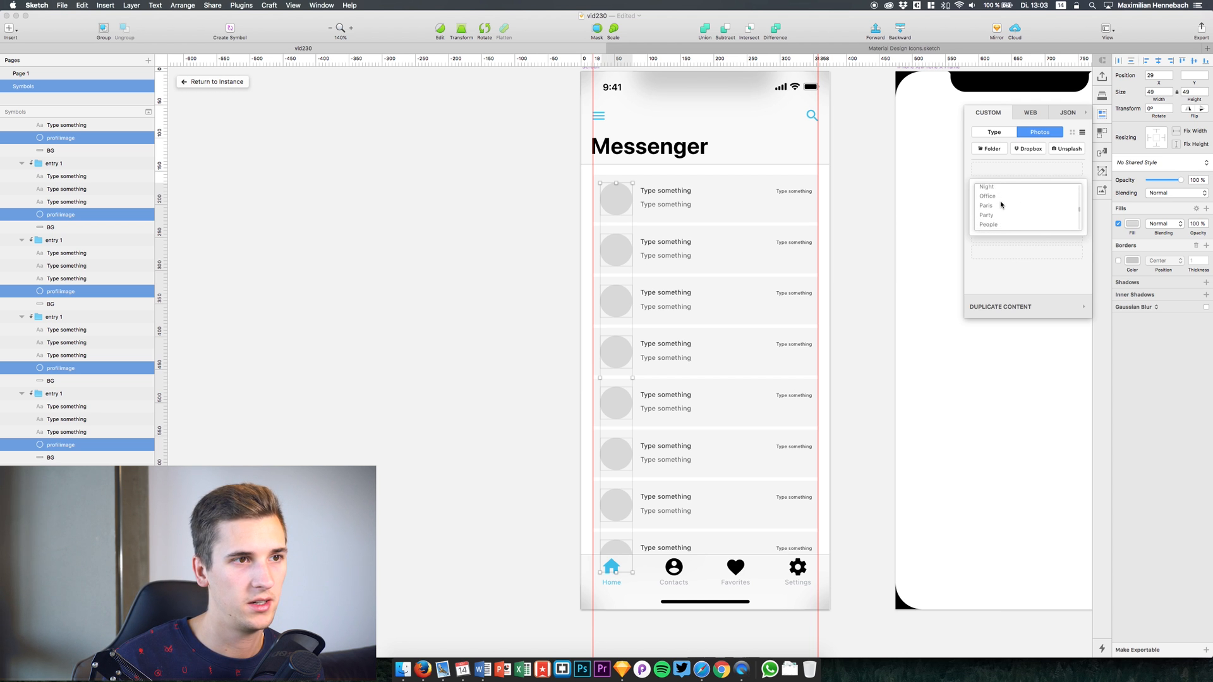
click(995, 210)
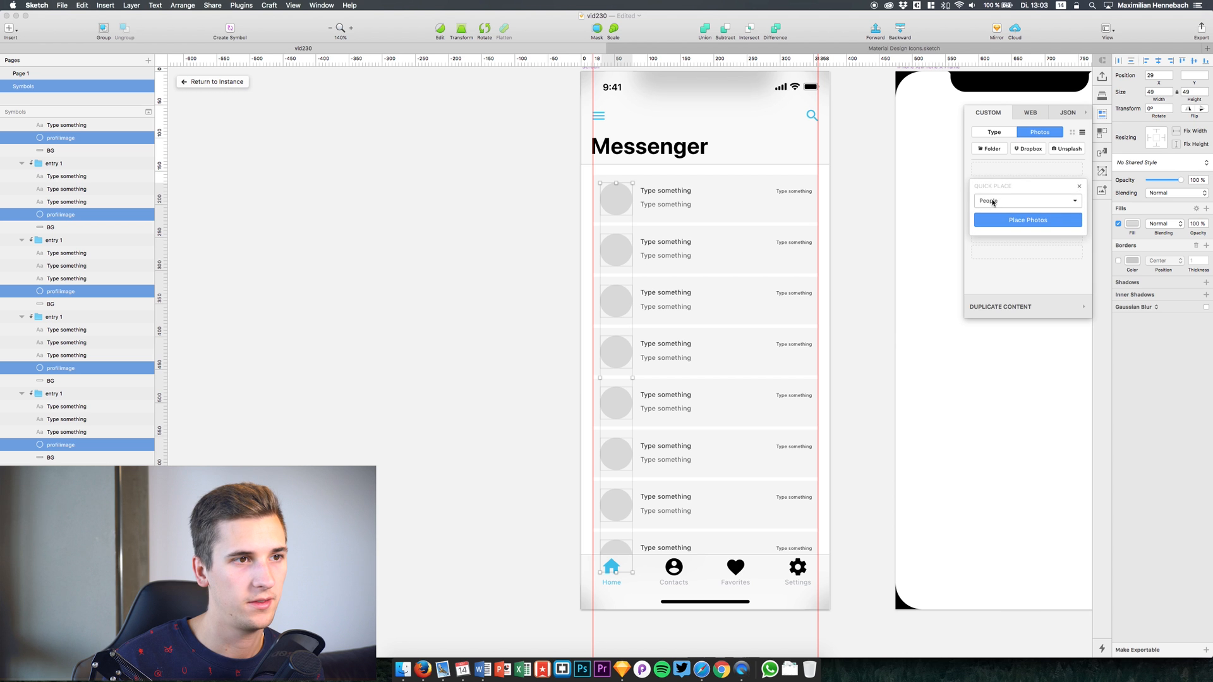
click(992, 202)
scroll(991, 209, down, 2)
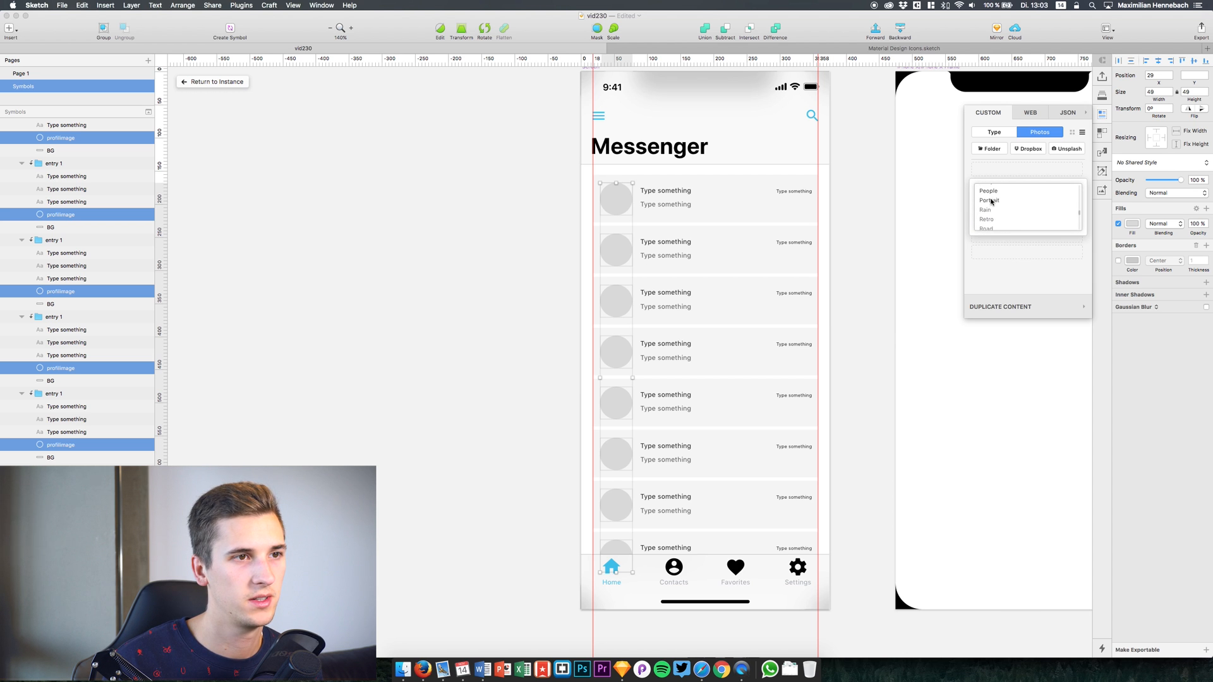
click(998, 214)
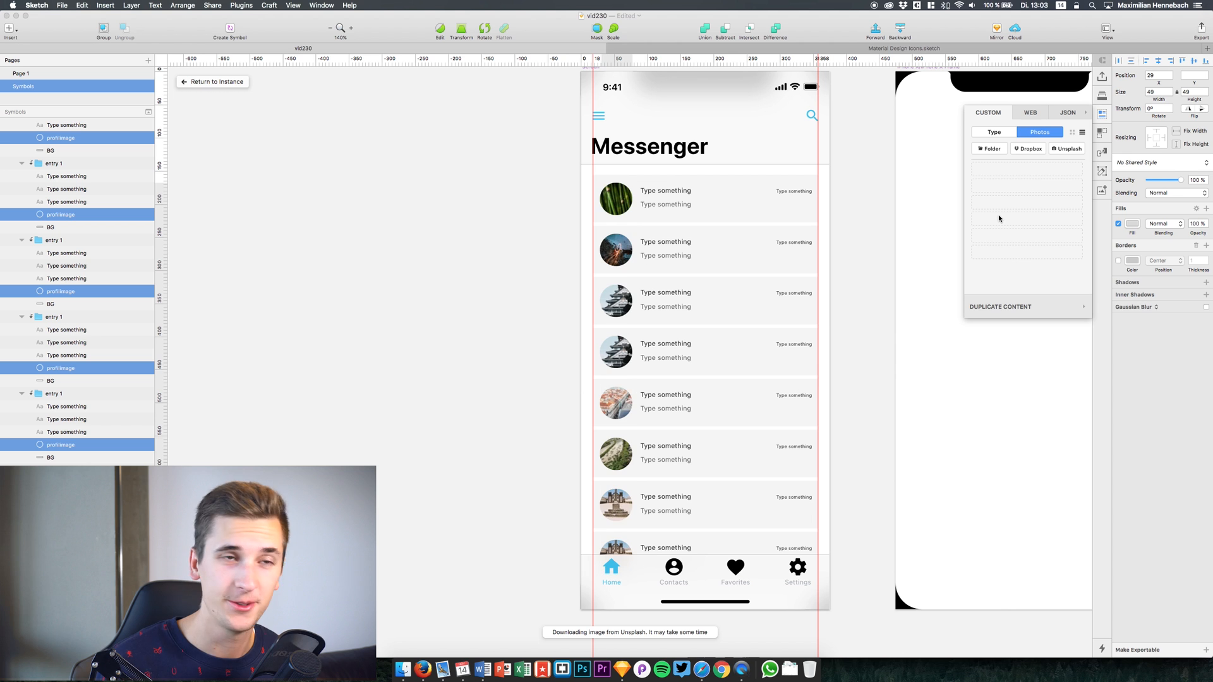
click(1063, 148)
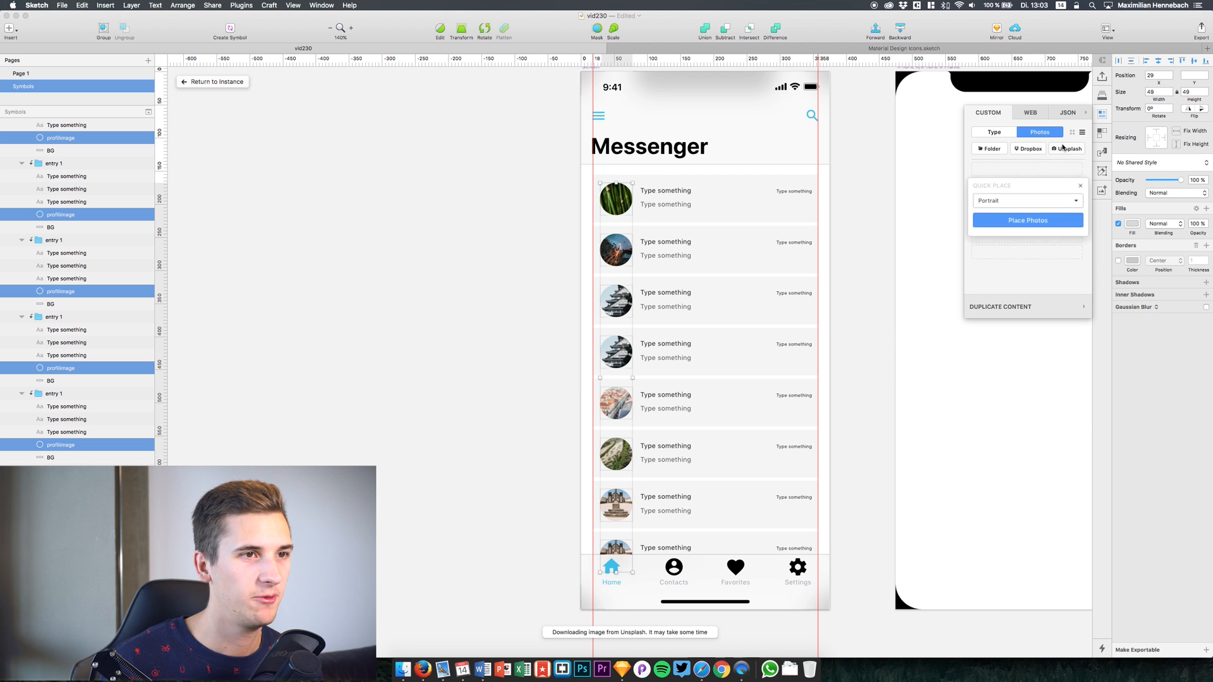
click(1000, 219)
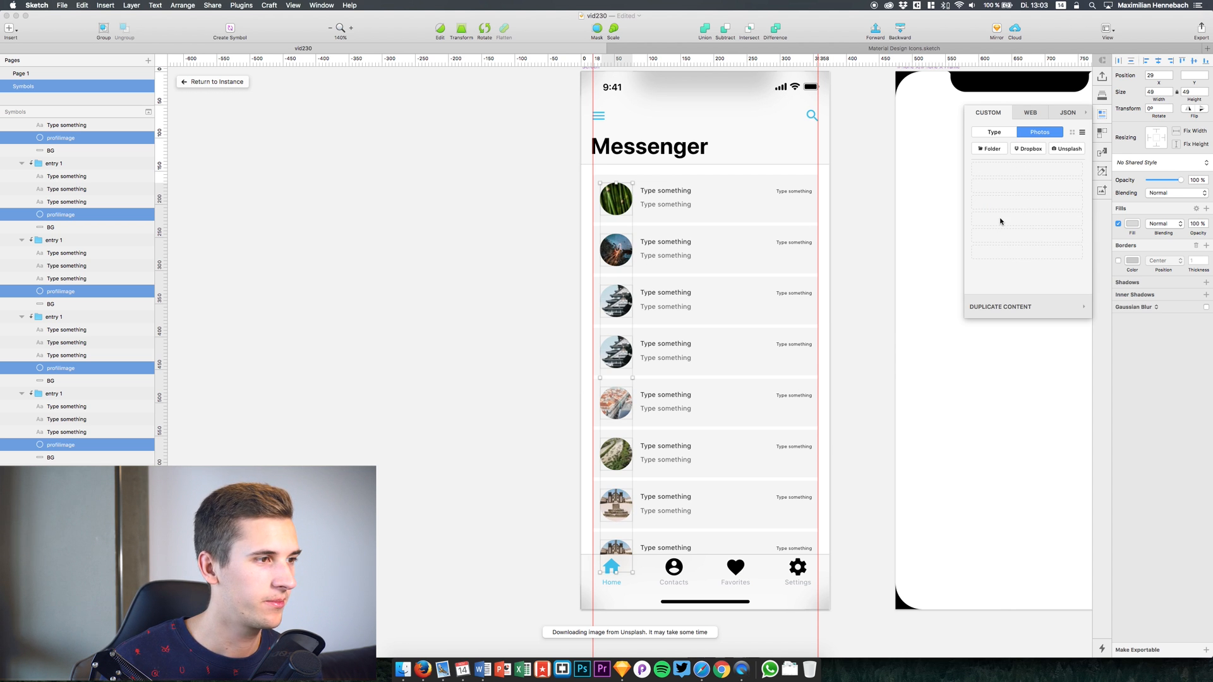
- Switch the Unsplash photo category to People and place the photos in the selected profile circles
click(1056, 149)
click(1014, 202)
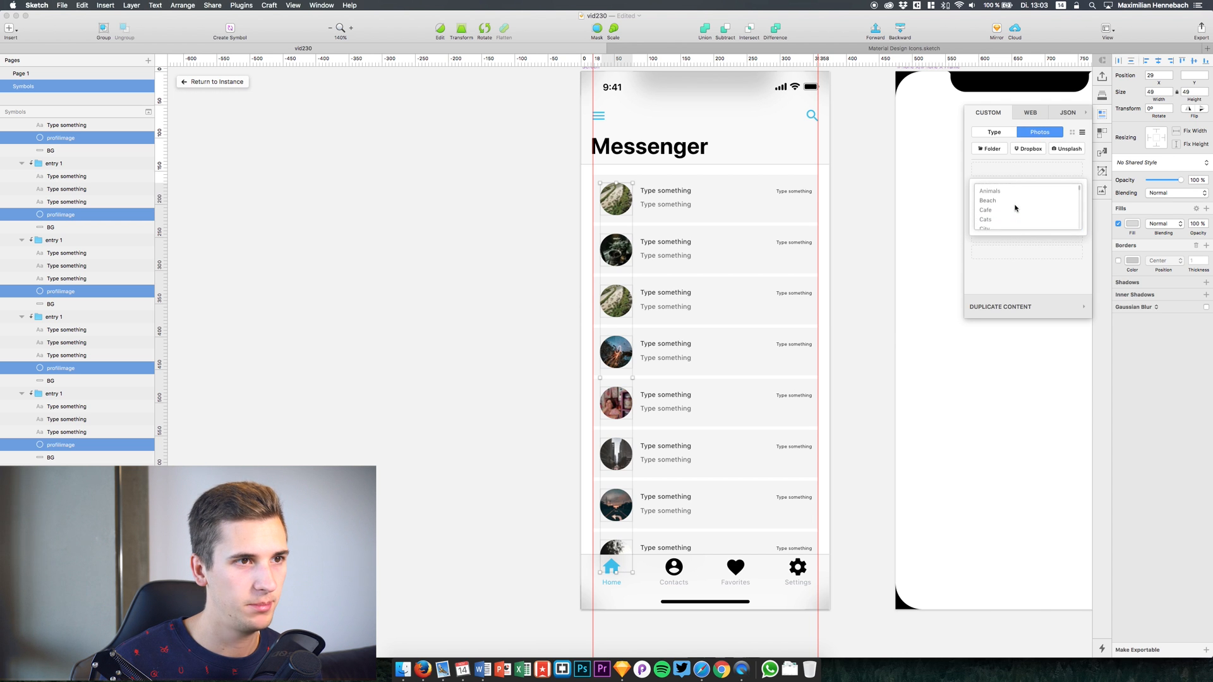
click(999, 204)
click(995, 221)
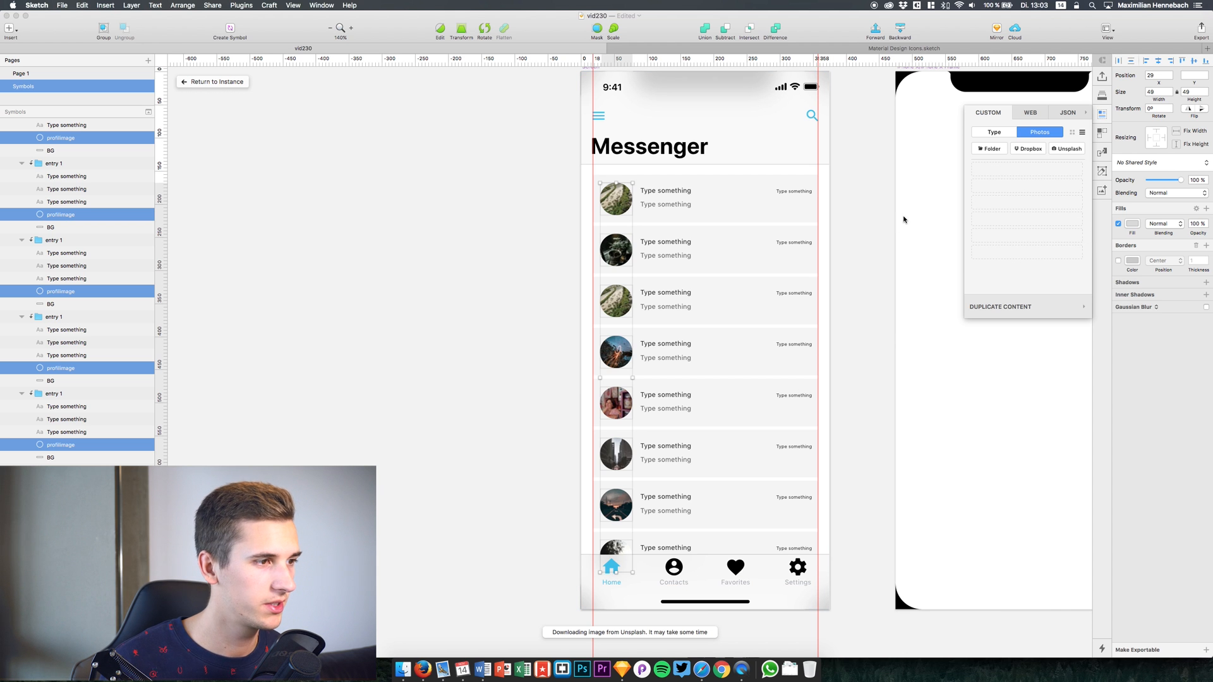
- Replace the photos in the selected profile circles with four further sets from Unsplash's People category using Craft Data, and deselect the circles
click(1051, 148)
click(1026, 219)
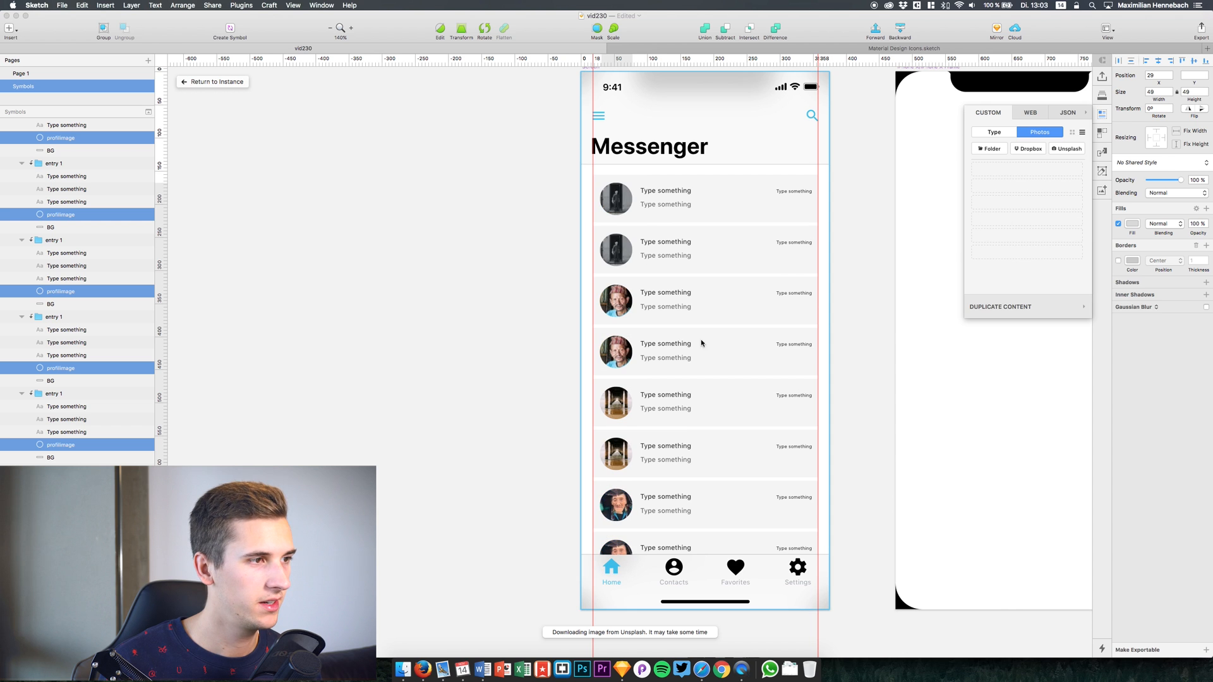
click(1064, 149)
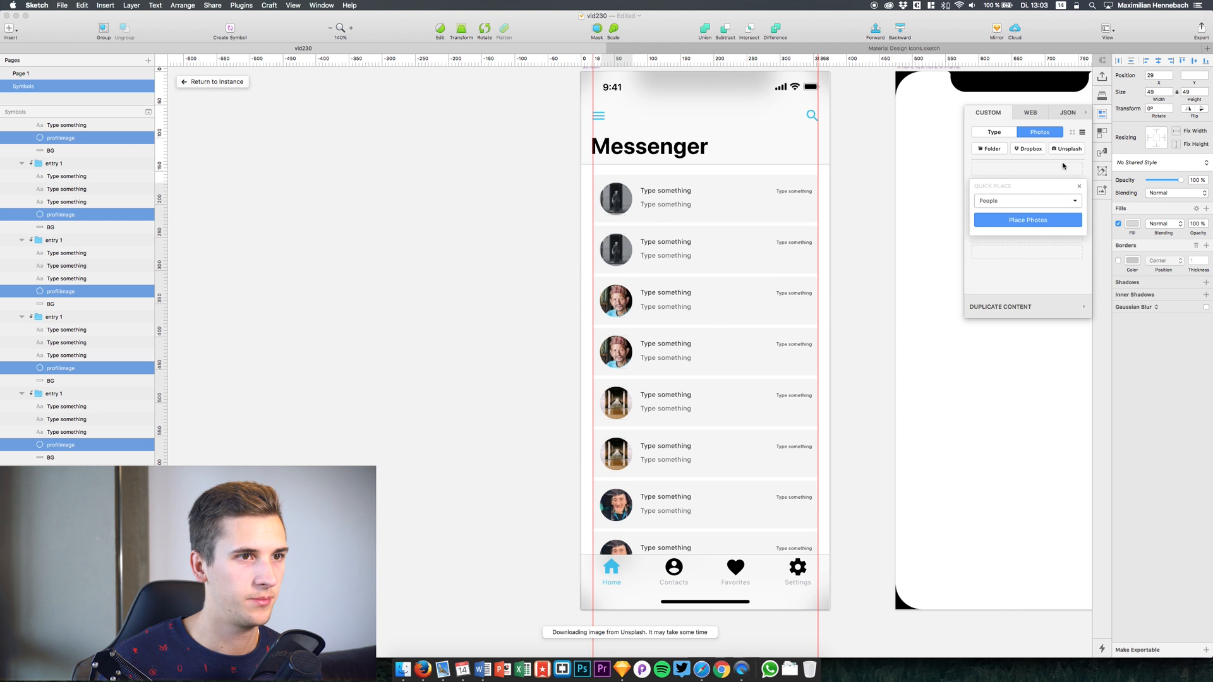
click(1033, 222)
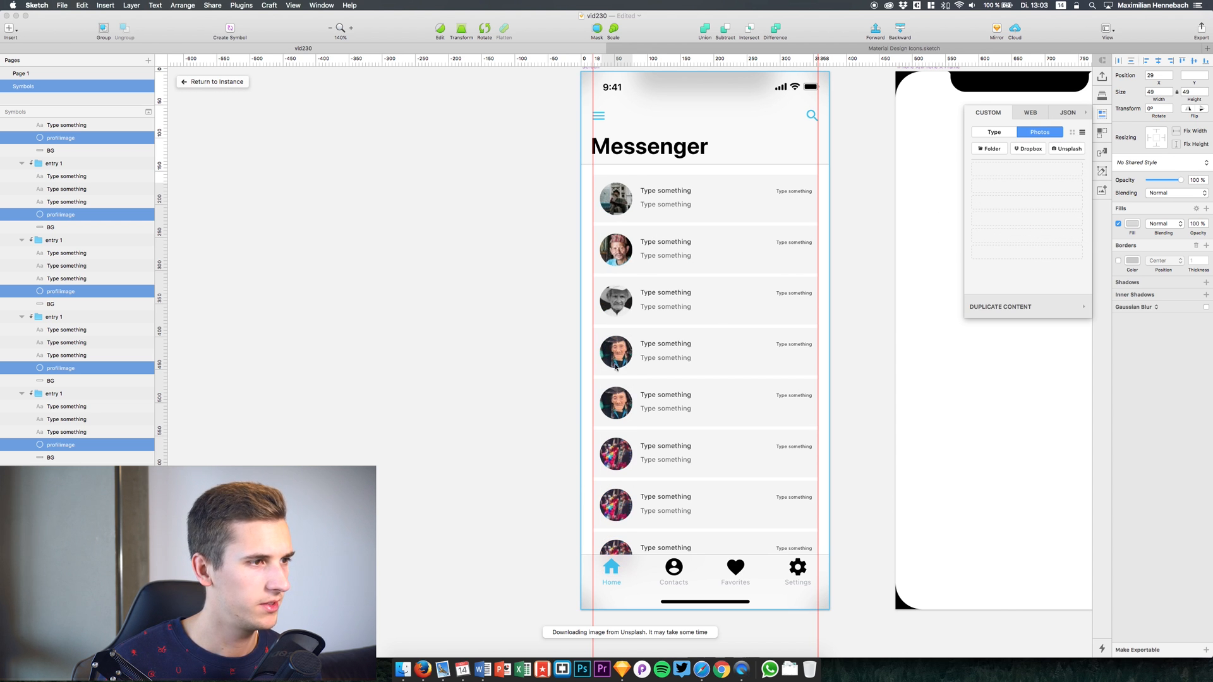
click(1063, 151)
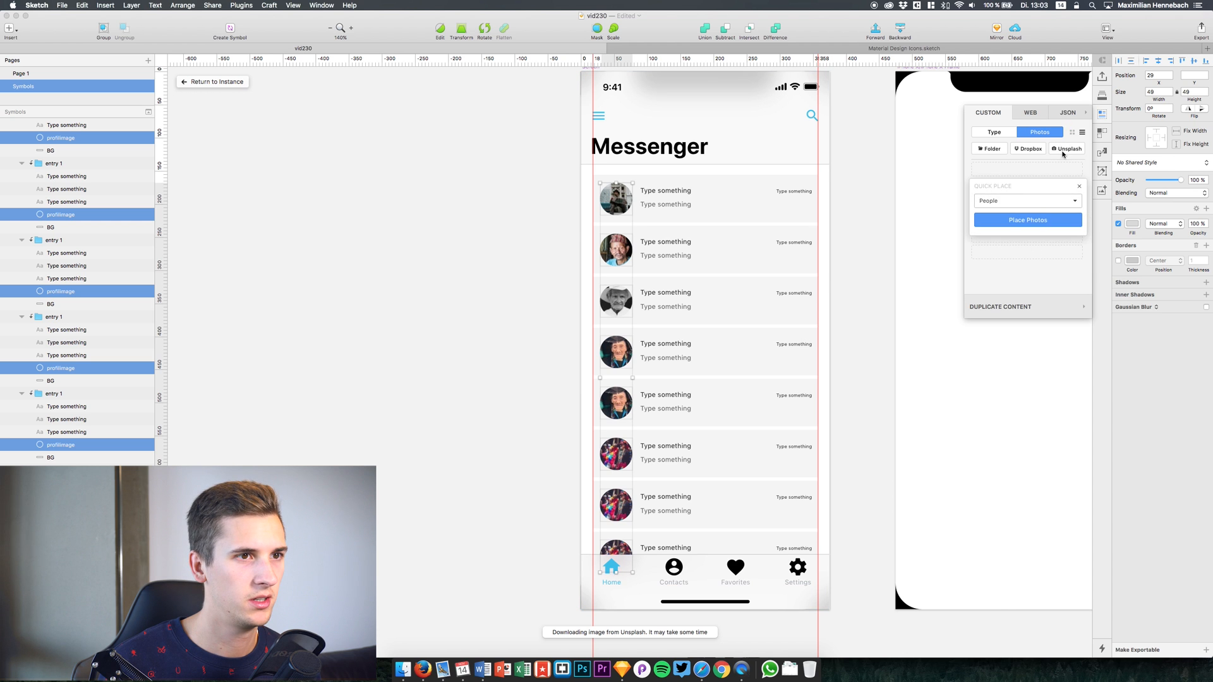
click(1028, 220)
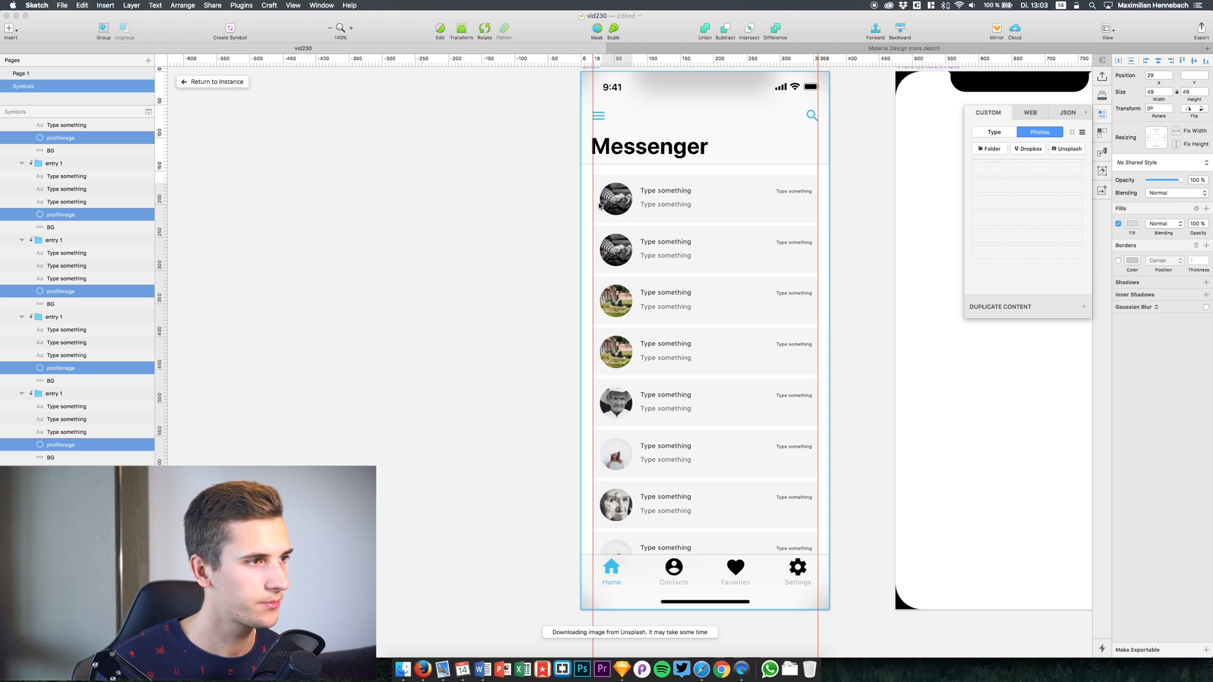
click(1064, 149)
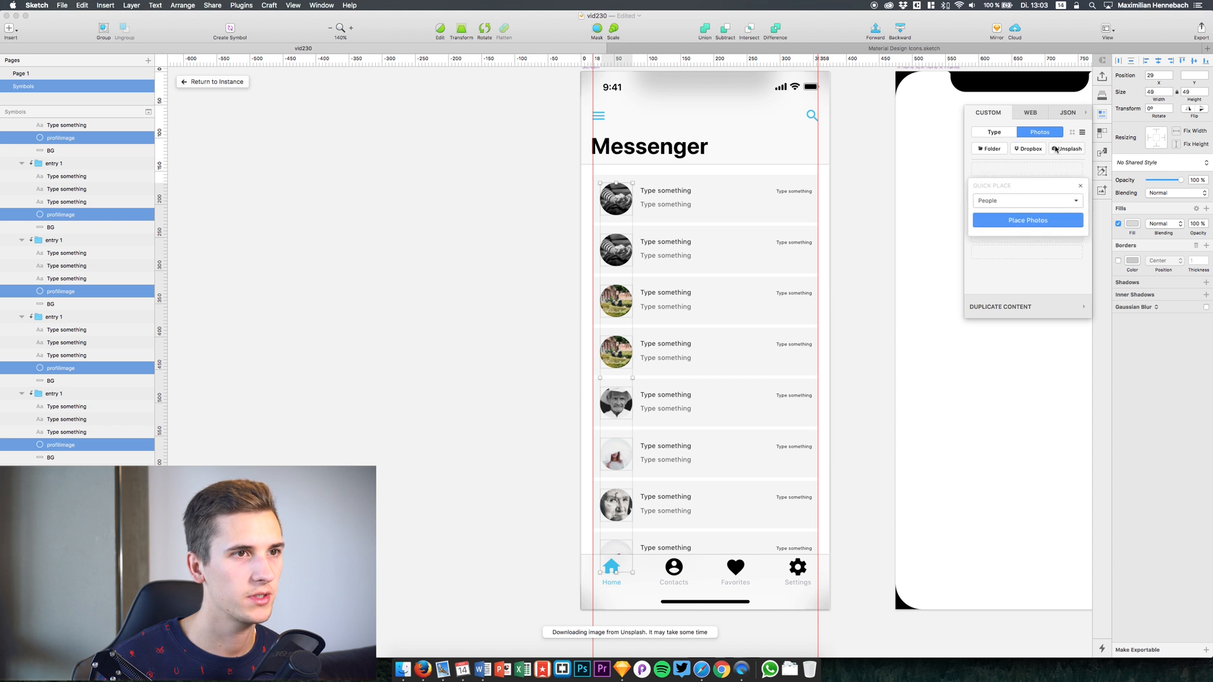
click(1021, 223)
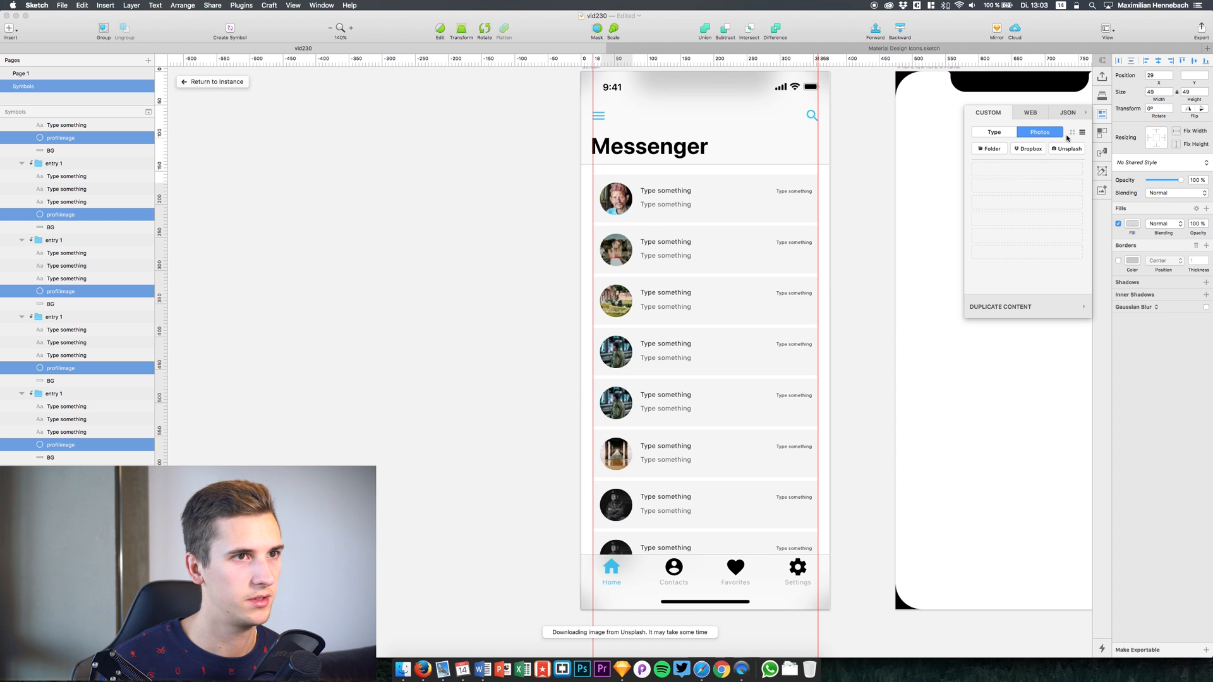
click(590, 370)
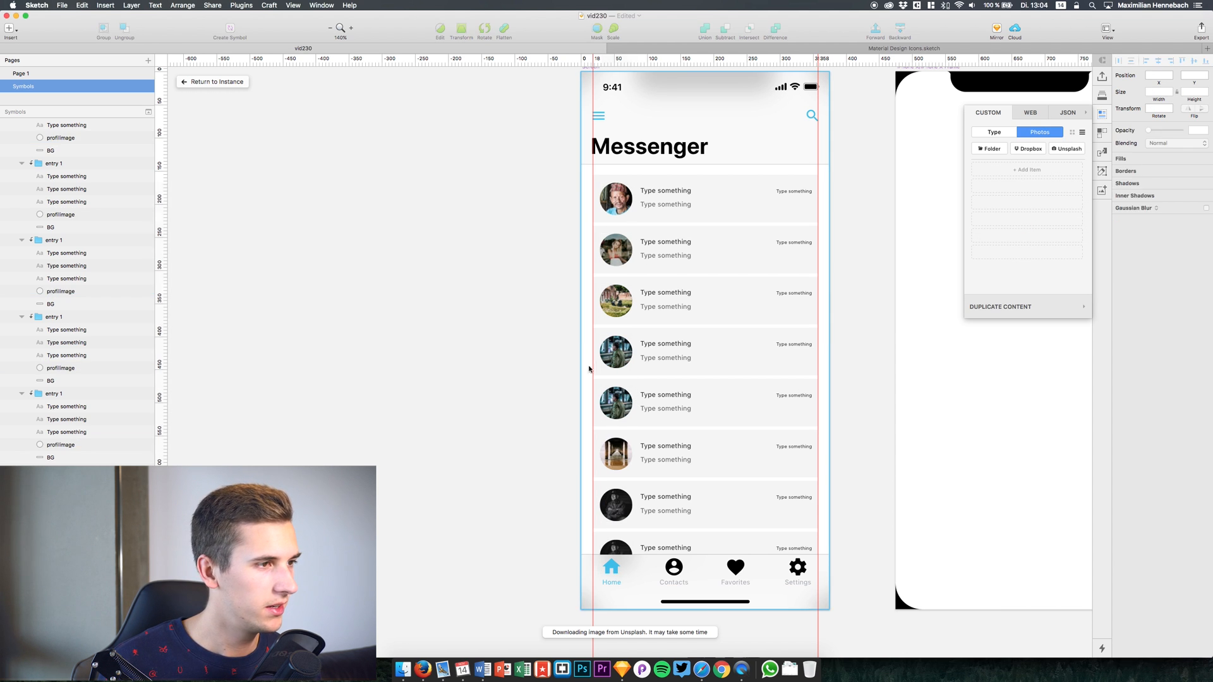
double_click(611, 359)
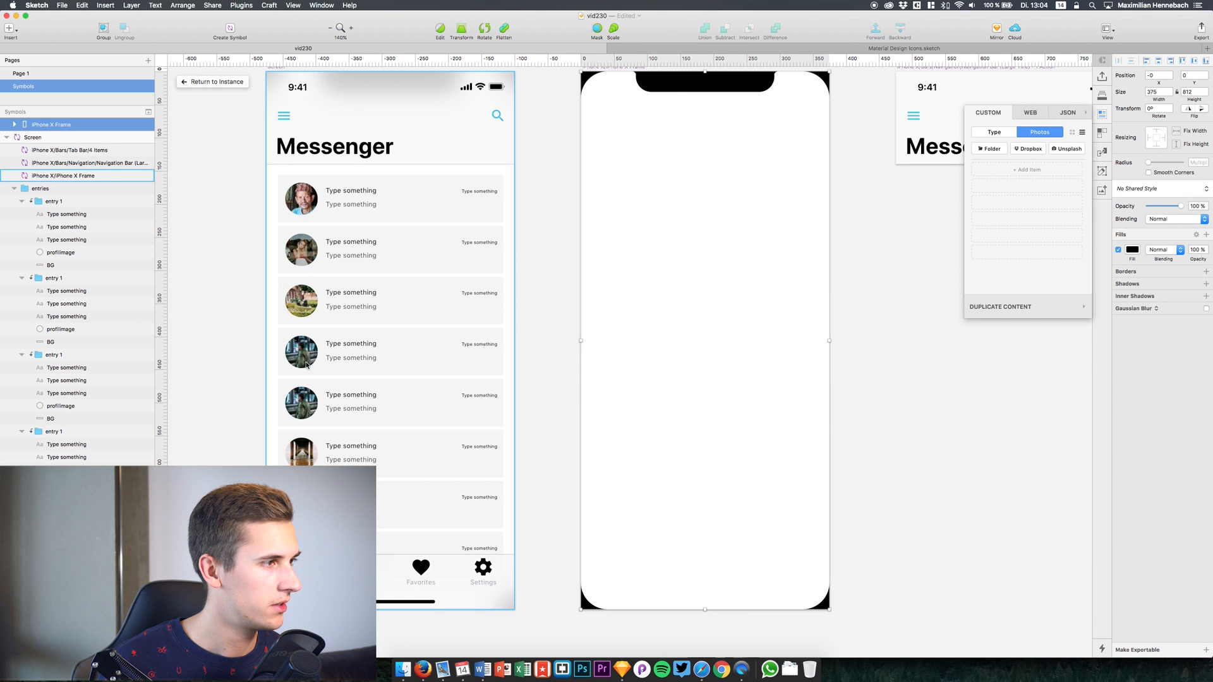
scroll(307, 355, left, 8)
scroll(306, 364, left, 3)
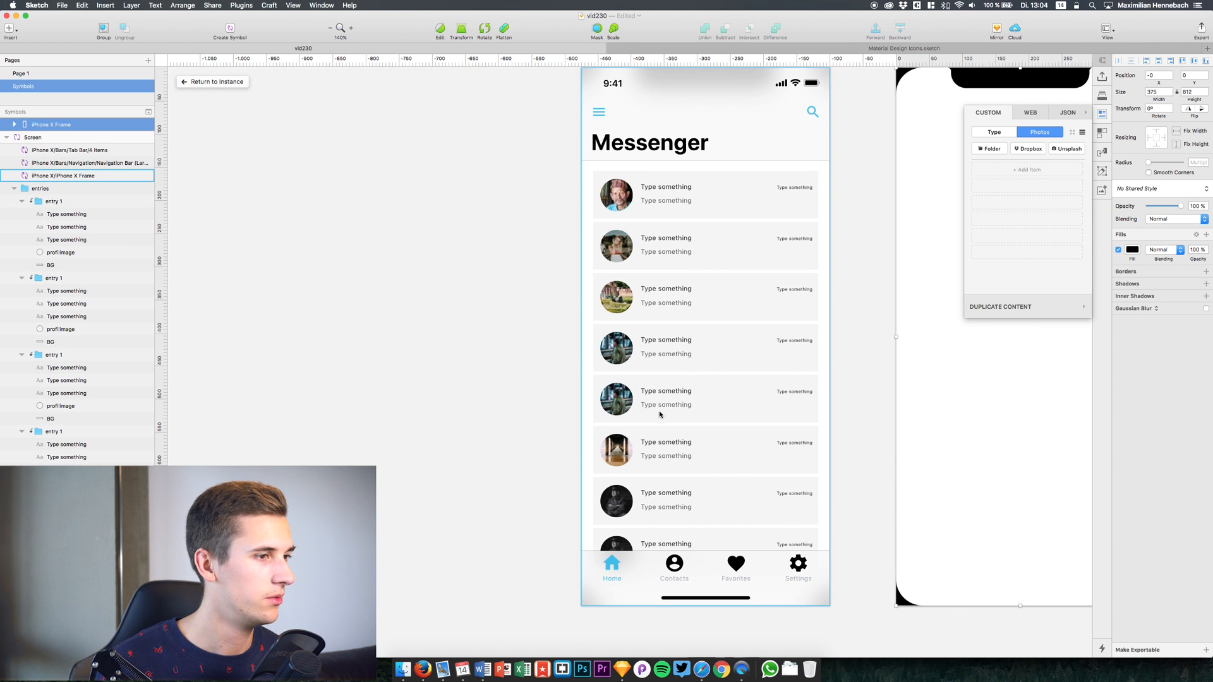
- Collapse the entries group in the Screen symbol and move it above the iPhone X Frame layer
scroll(623, 490, down, 3)
click(622, 490)
scroll(66, 310, down, 3)
scroll(12, 152, up, 2)
click(15, 189)
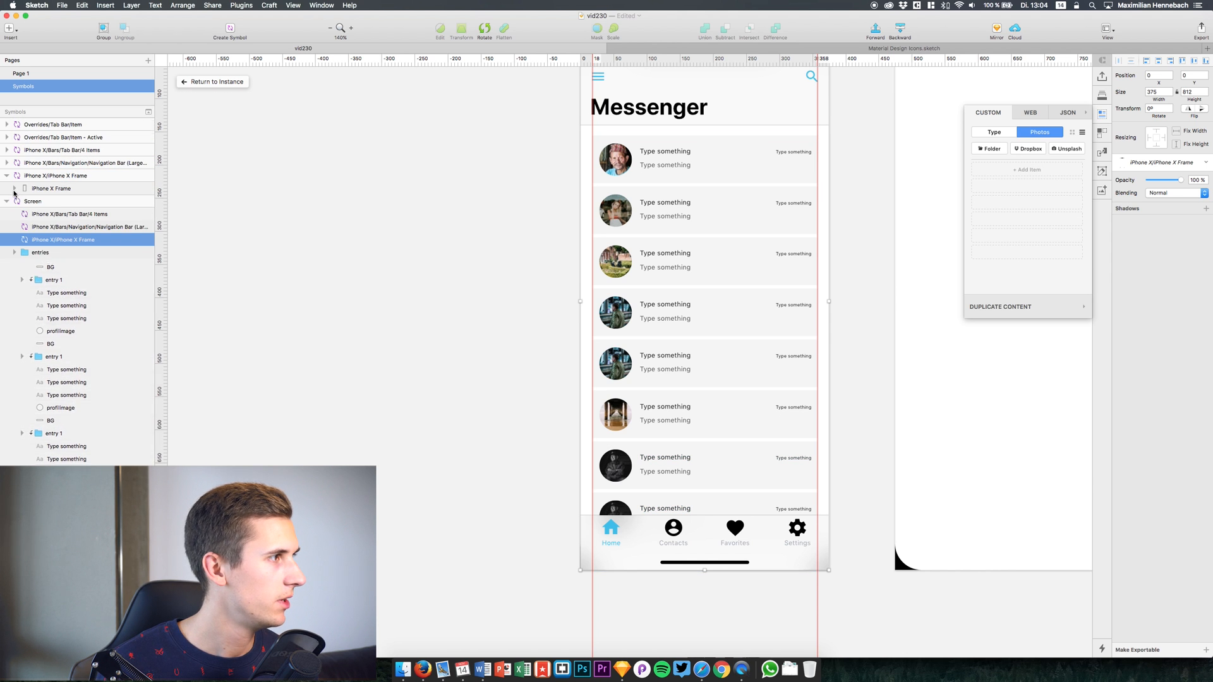
drag(40, 252, 38, 233)
scroll(609, 314, down, 1)
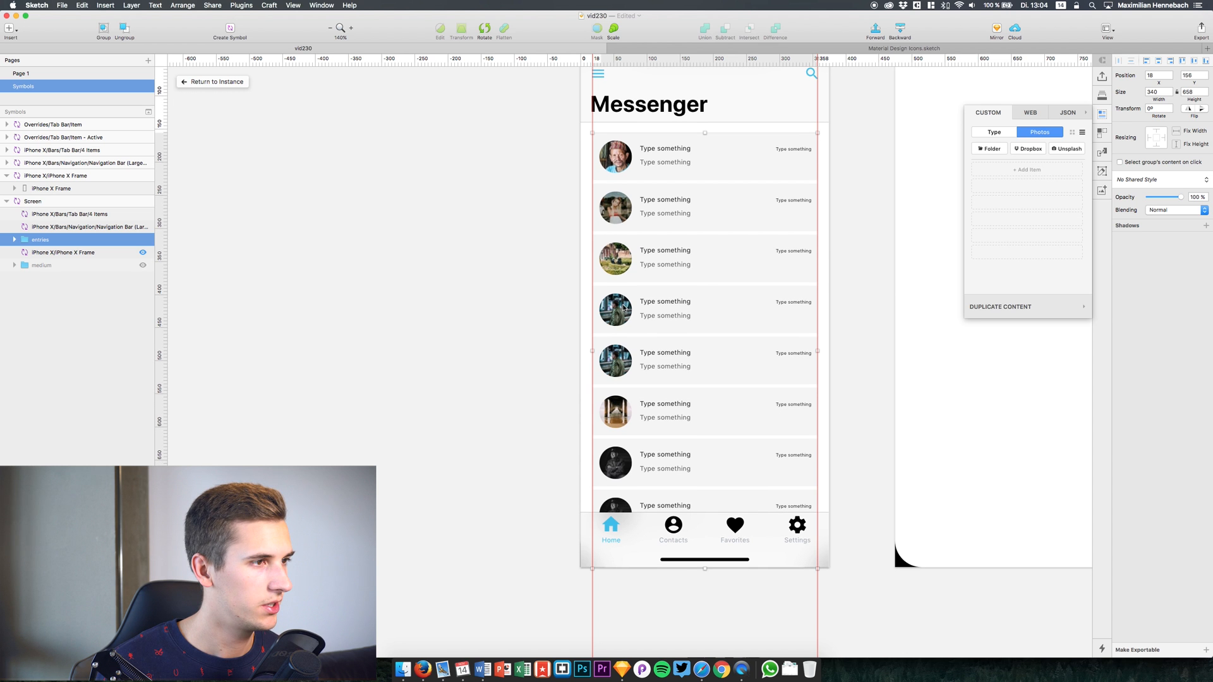
- Replace only the fourth chat entry's profile photo with another Unsplash photo from the People category
double_click(623, 309)
double_click(619, 310)
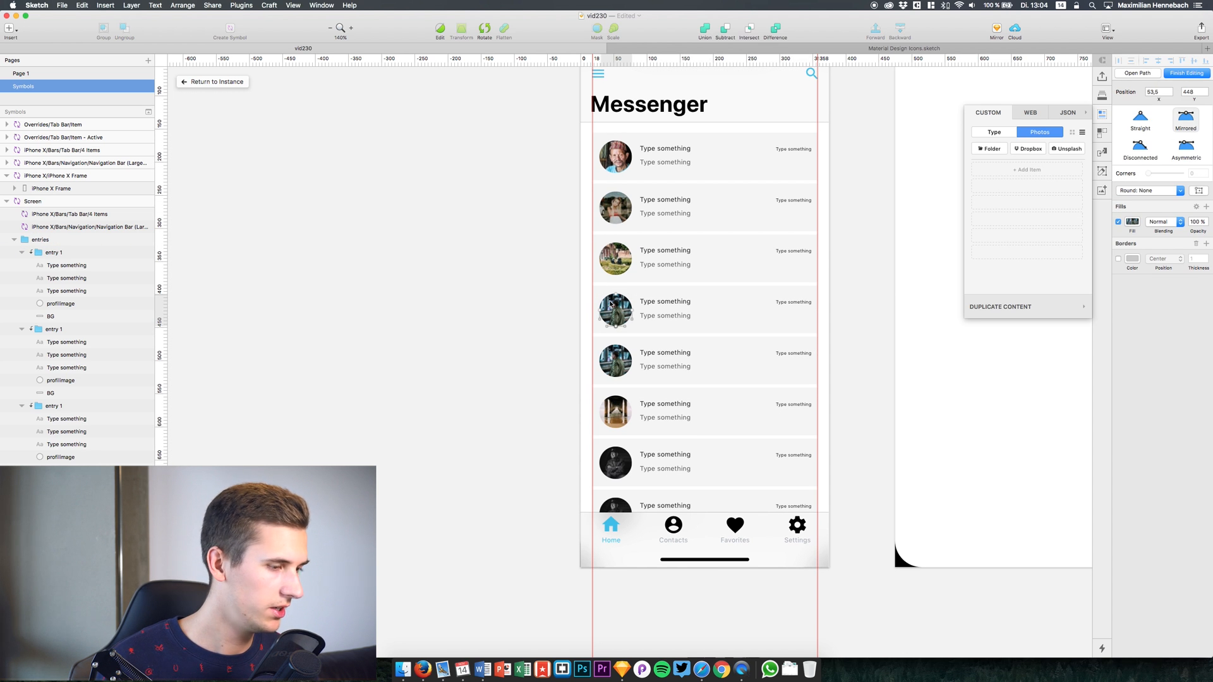
click(610, 304)
key(Escape)
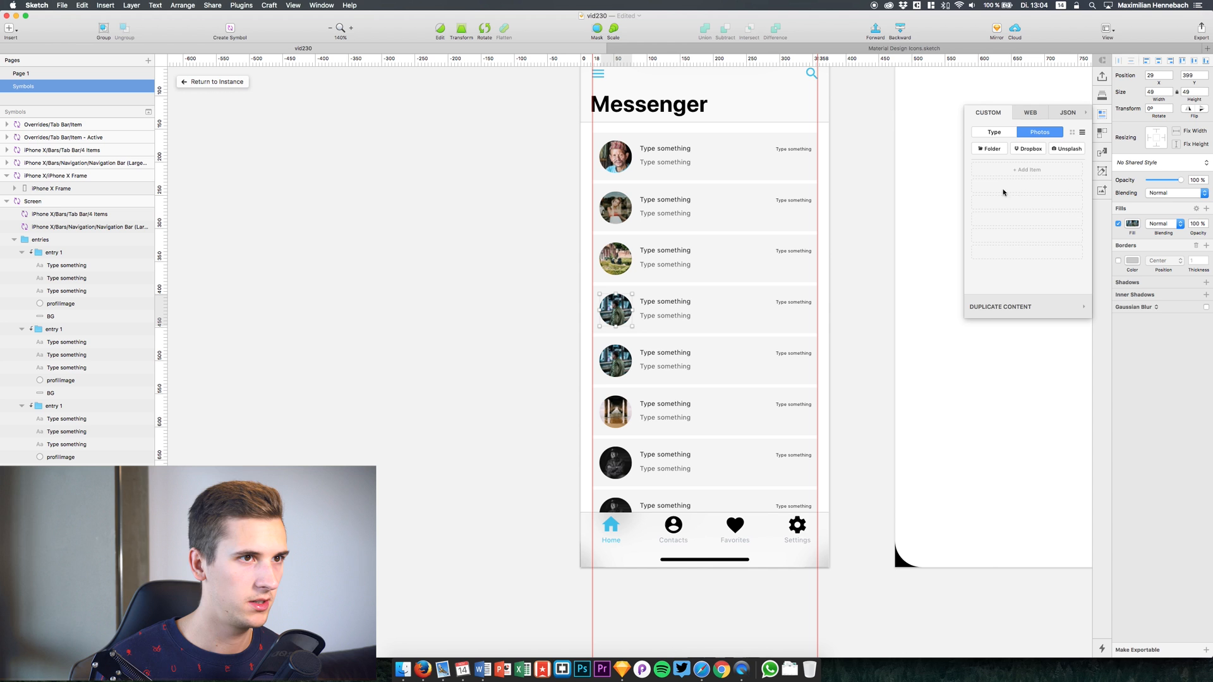
click(1068, 148)
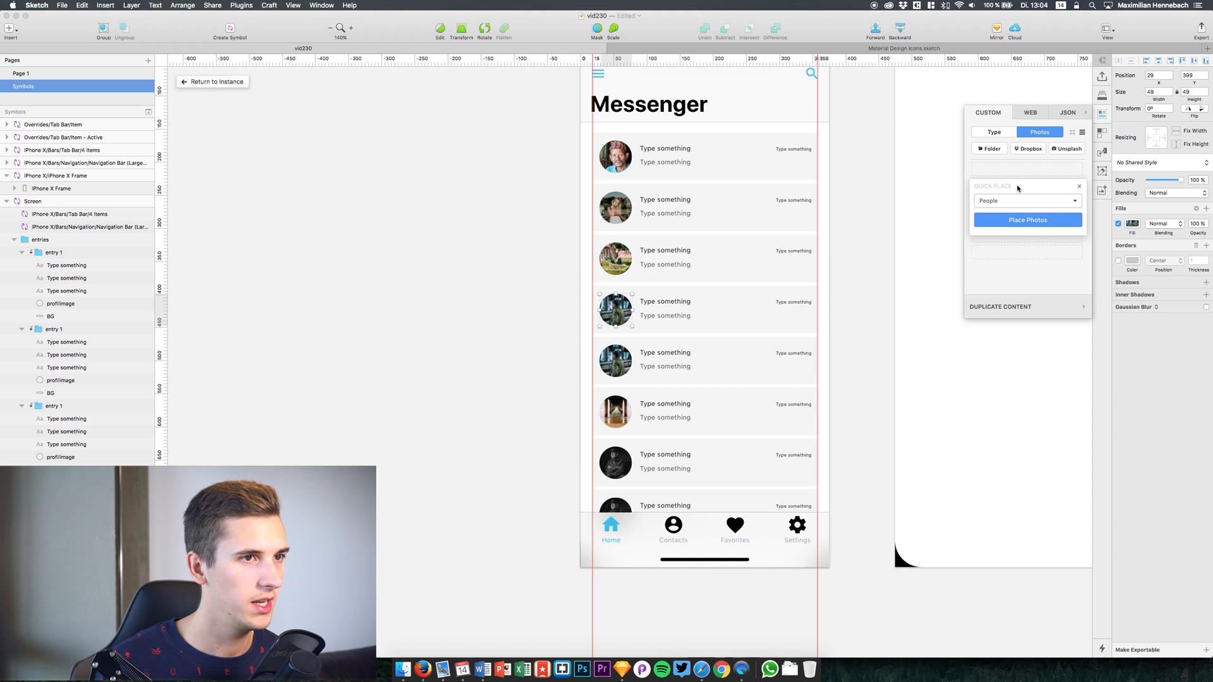
click(1013, 223)
- Replace the seventh chat entry's profile photo with another Unsplash People photo and deselect the circle
double_click(616, 463)
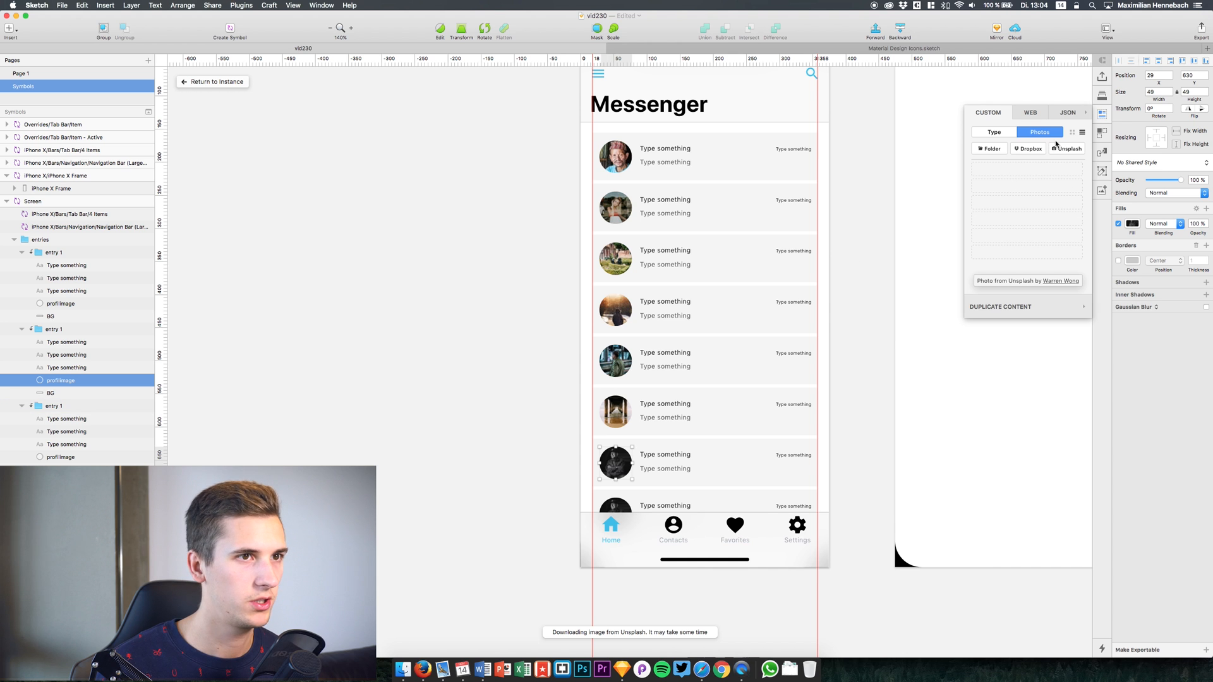
click(1056, 147)
click(1013, 222)
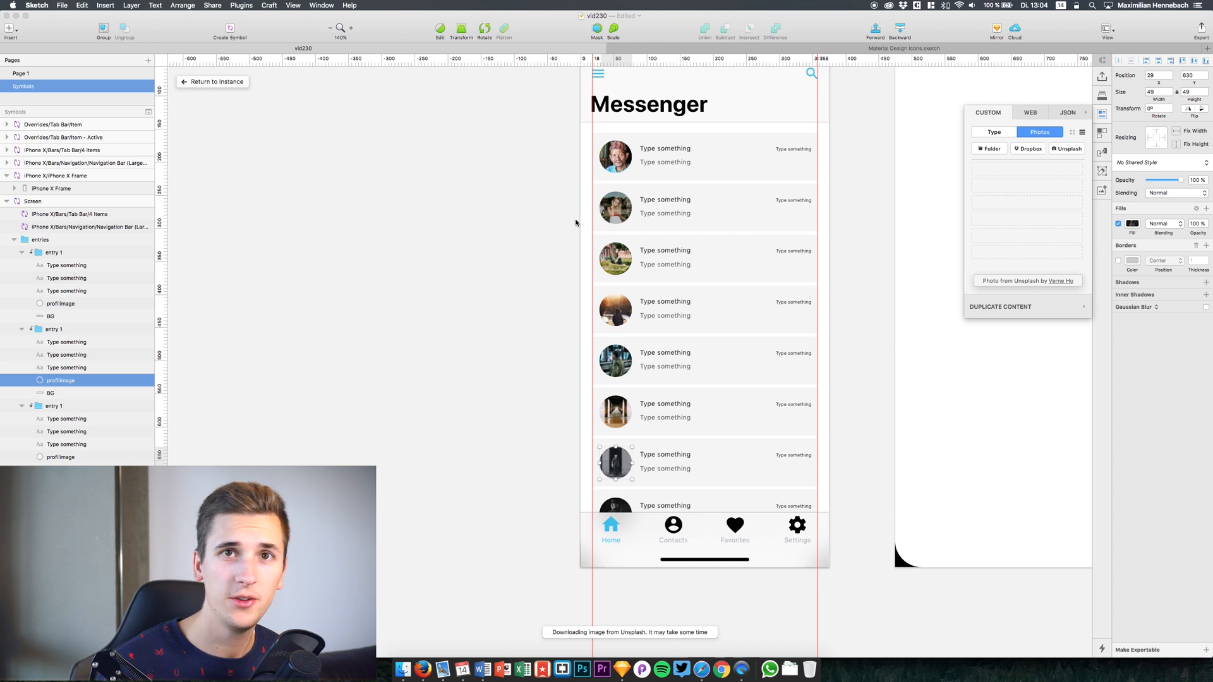
click(506, 201)
- Expand the entries group and check which text layer is which inside its topmost entry 1 group
scroll(506, 200, up, 3)
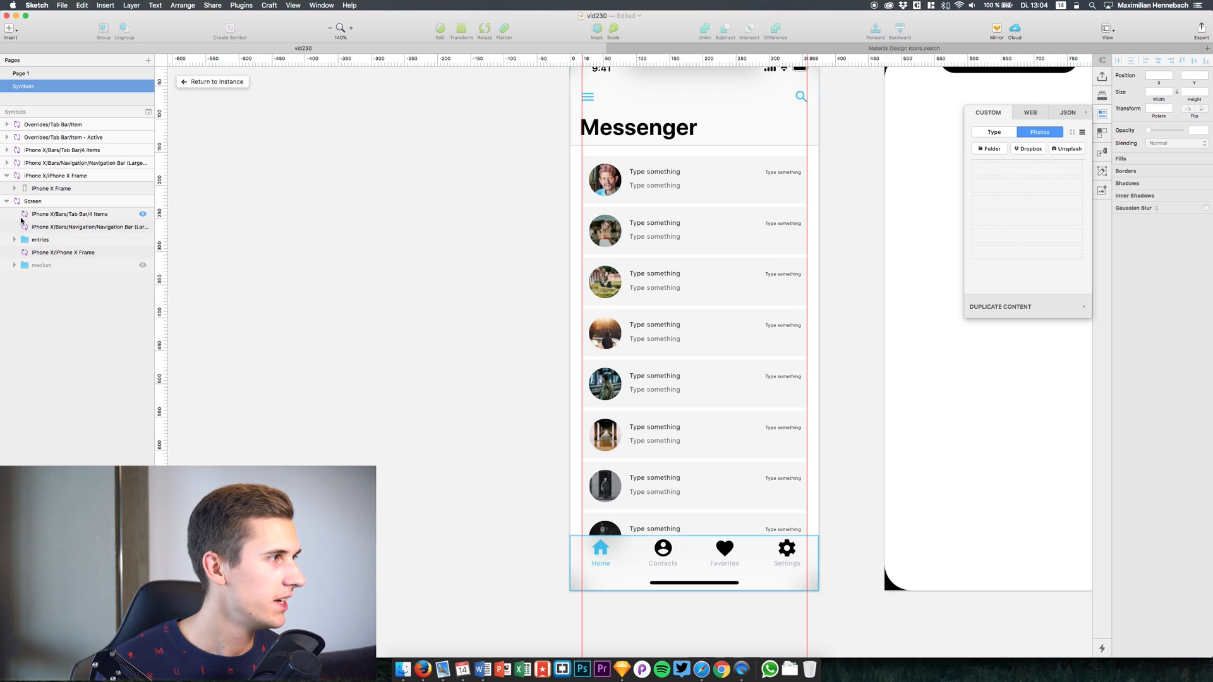
click(15, 239)
scroll(38, 253, down, 3)
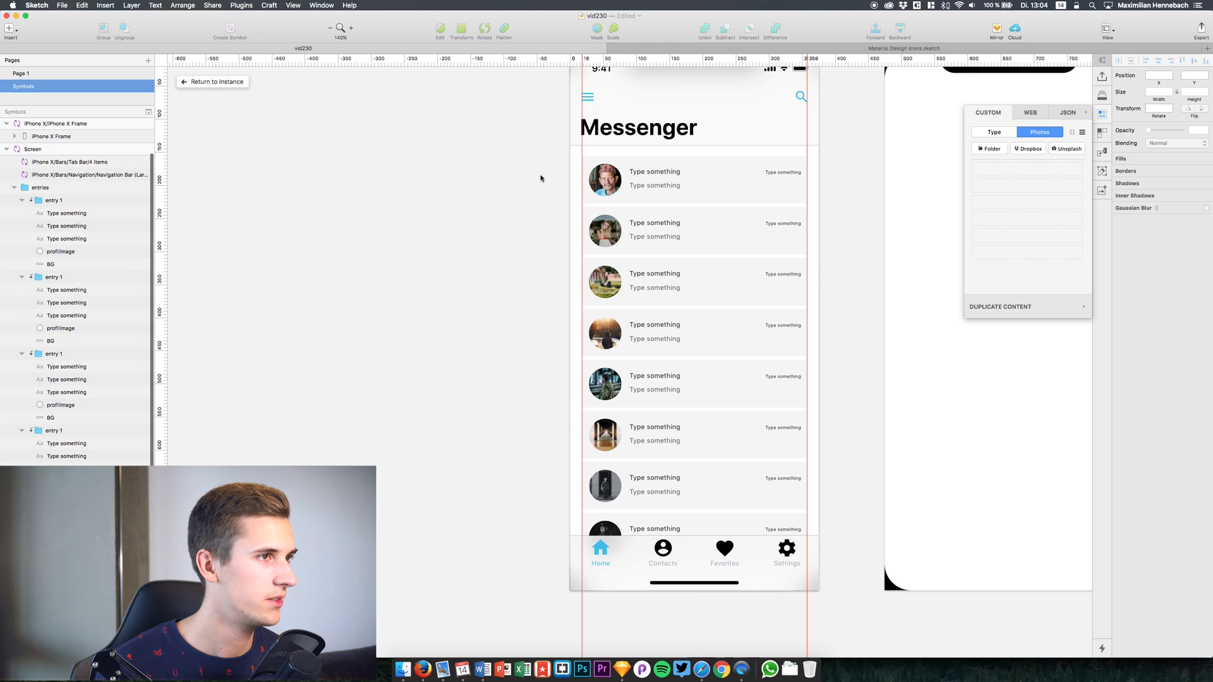
click(73, 239)
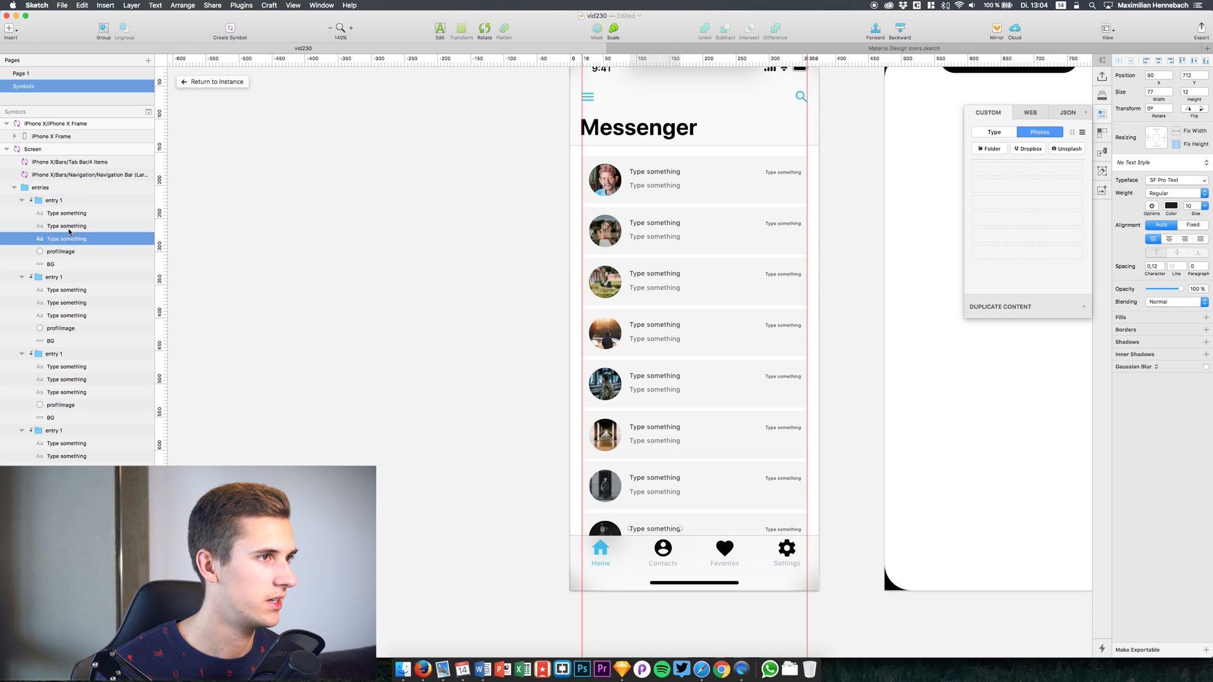
click(76, 226)
scroll(74, 253, down, 5)
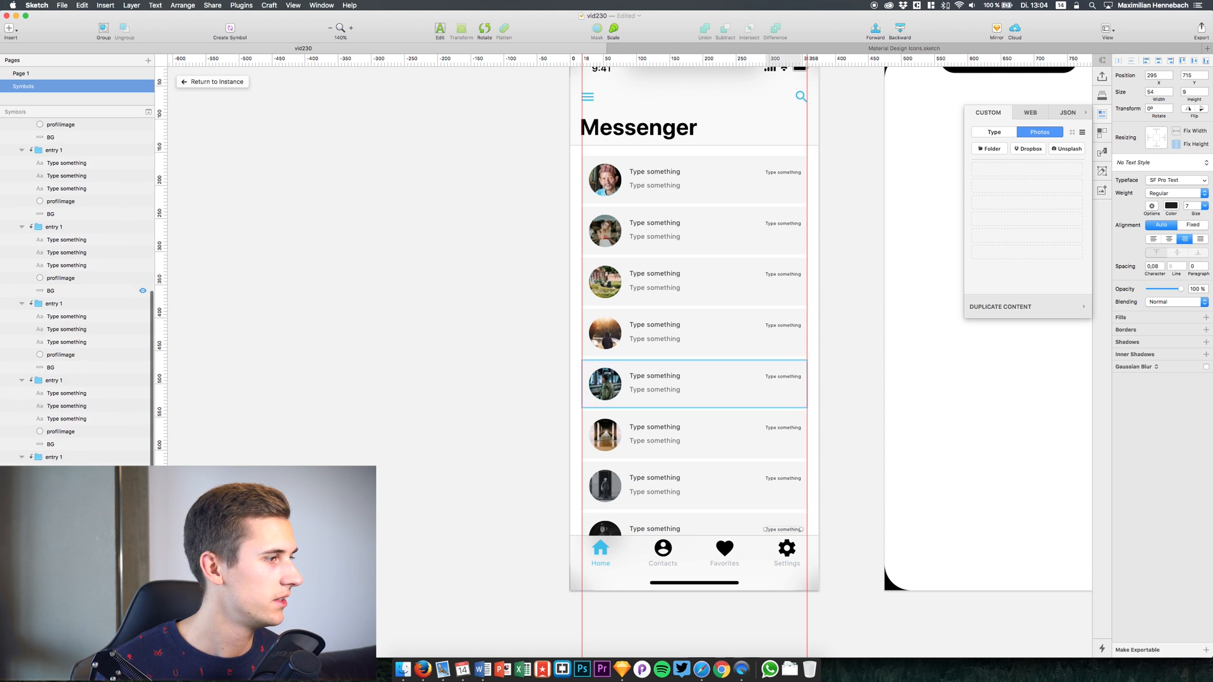
- Select the upper title text of all eight chat entries and fill them with random male and female names using Craft Data
click(655, 171)
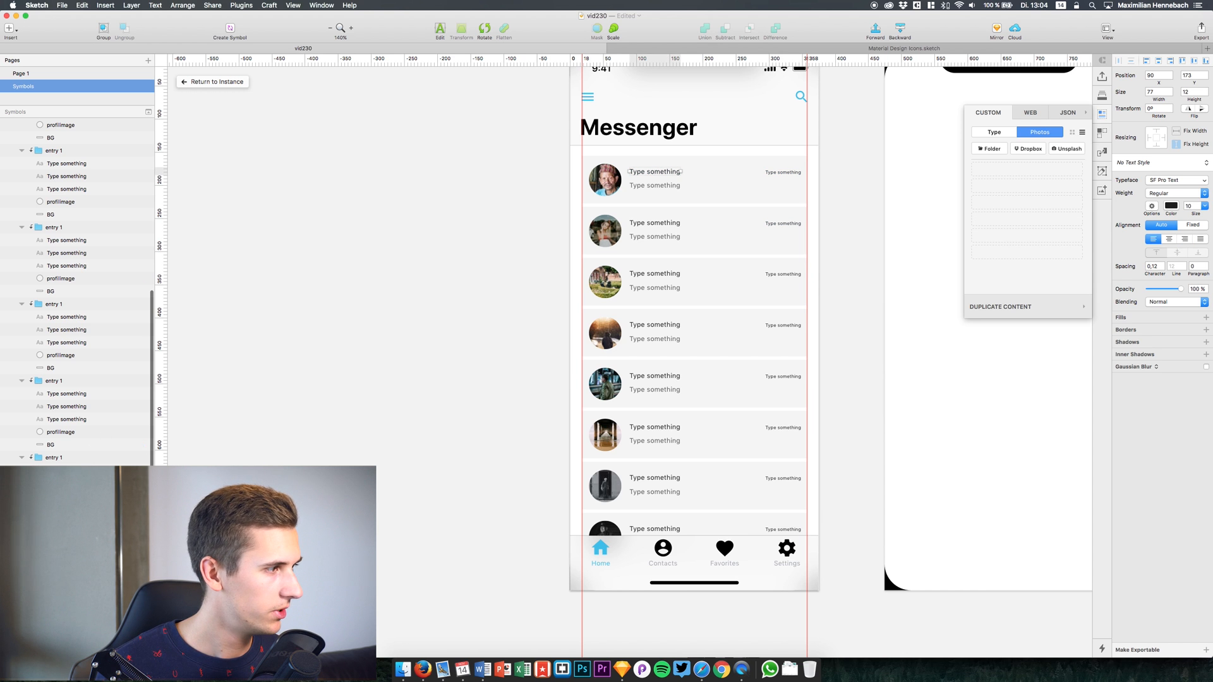
shift+click(654, 222)
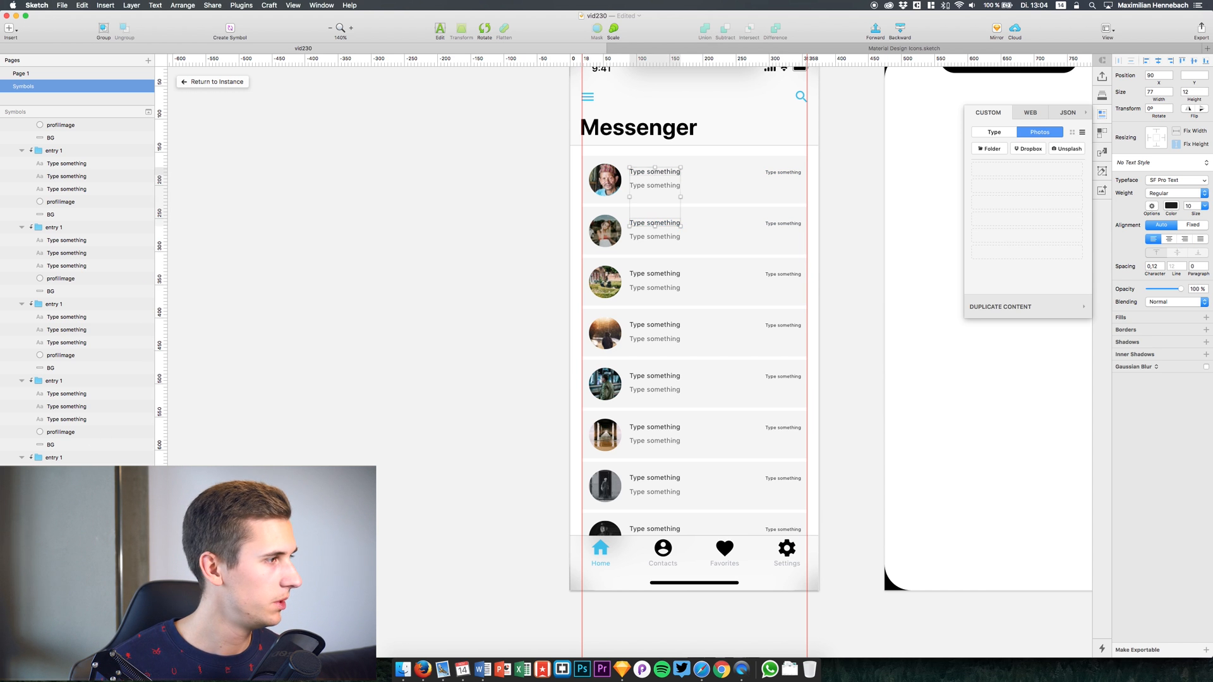
super+click(59, 418)
super+click(63, 342)
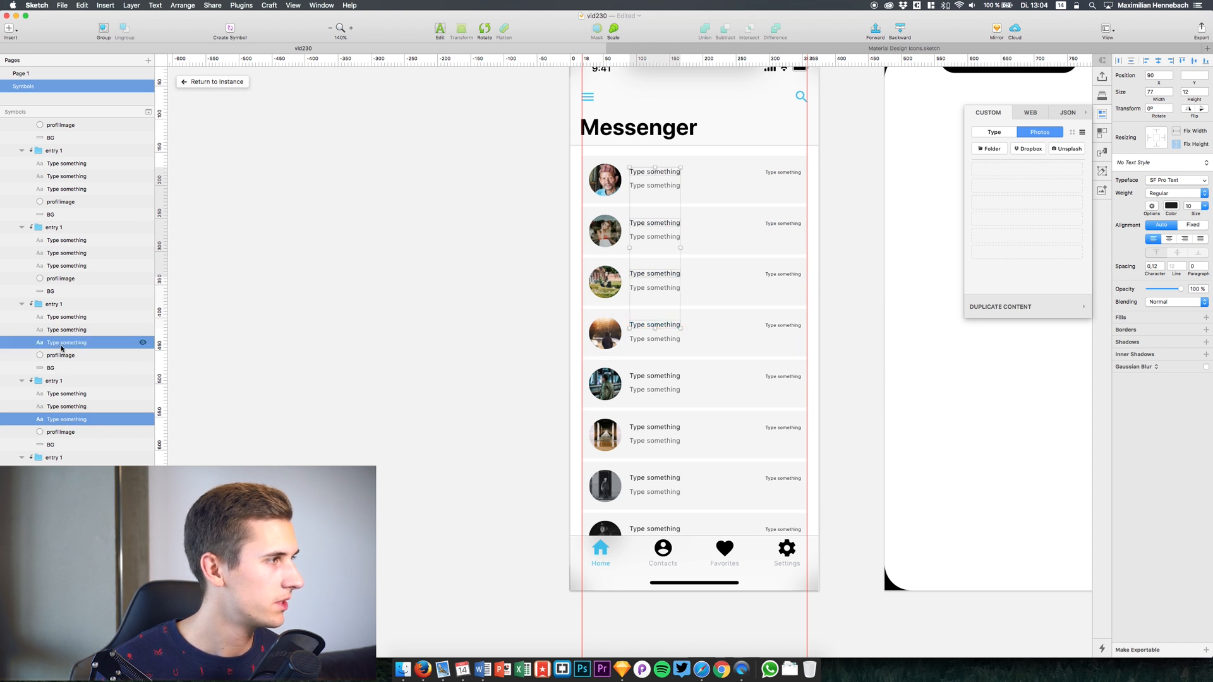
super+click(65, 265)
scroll(63, 197, up, 2)
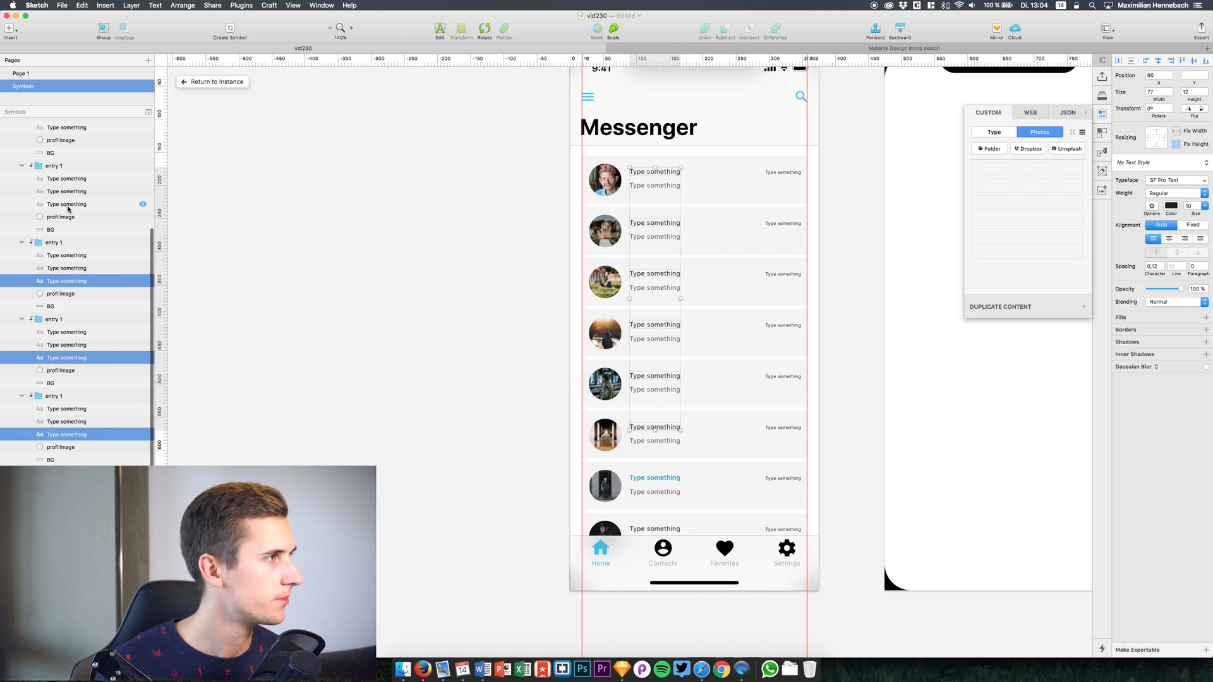
super+click(67, 203)
super+click(62, 126)
scroll(63, 202, up, 5)
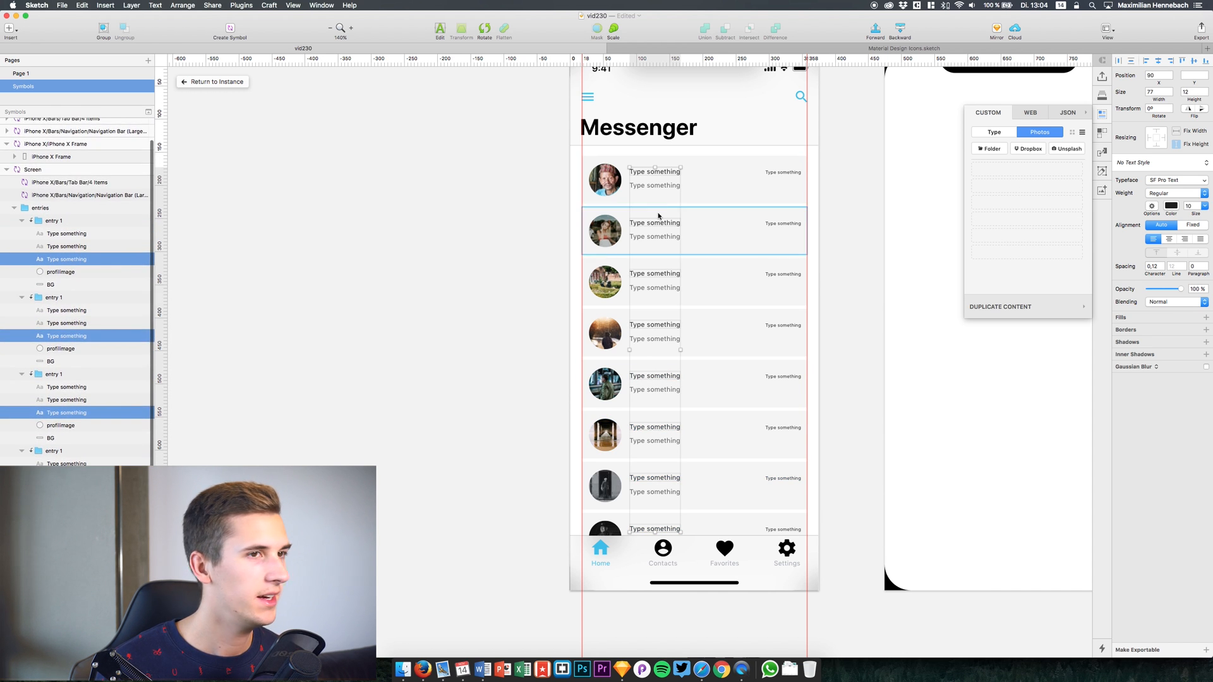
click(997, 133)
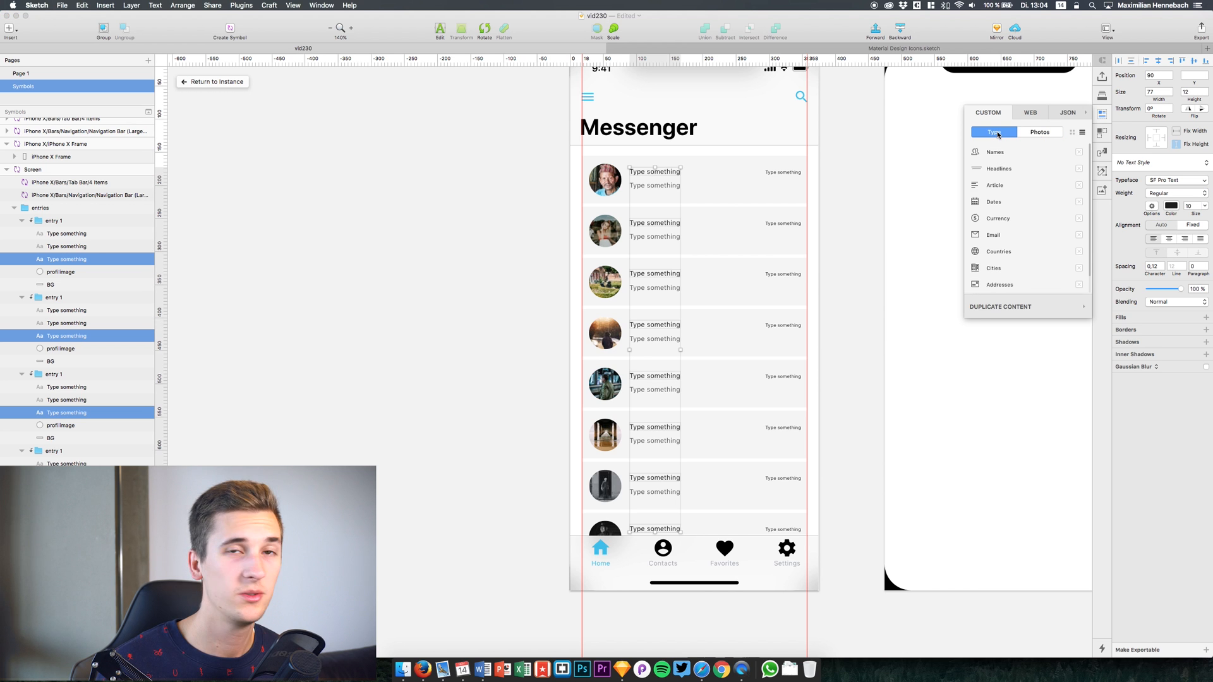
mouse_move(1004, 159)
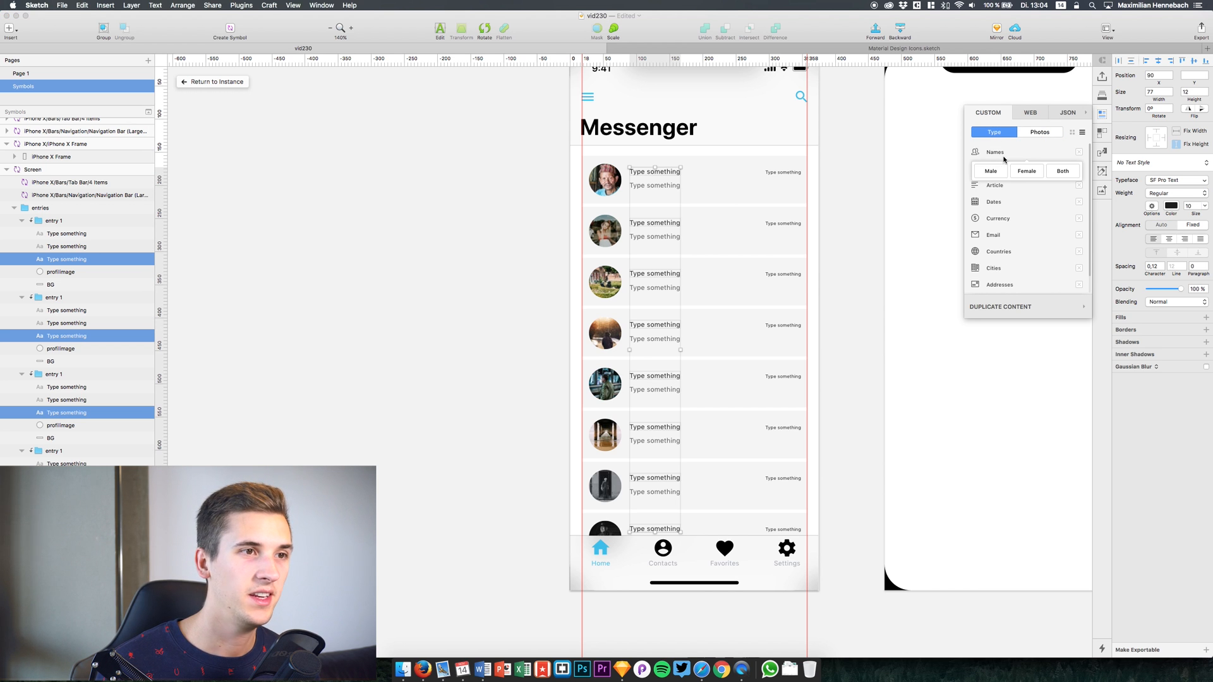
click(1057, 169)
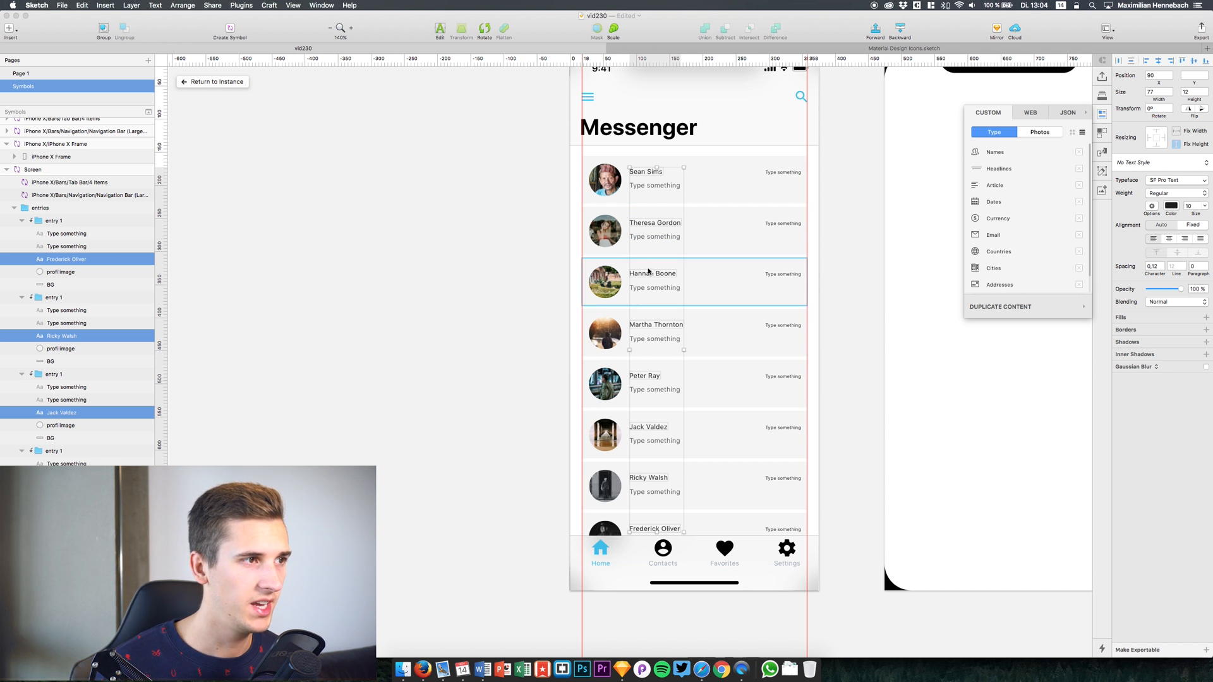
- Select the first entry's message text plus the other seven entries' small right-aligned texts and fill them with Philosophy article text using Craft Data
click(637, 189)
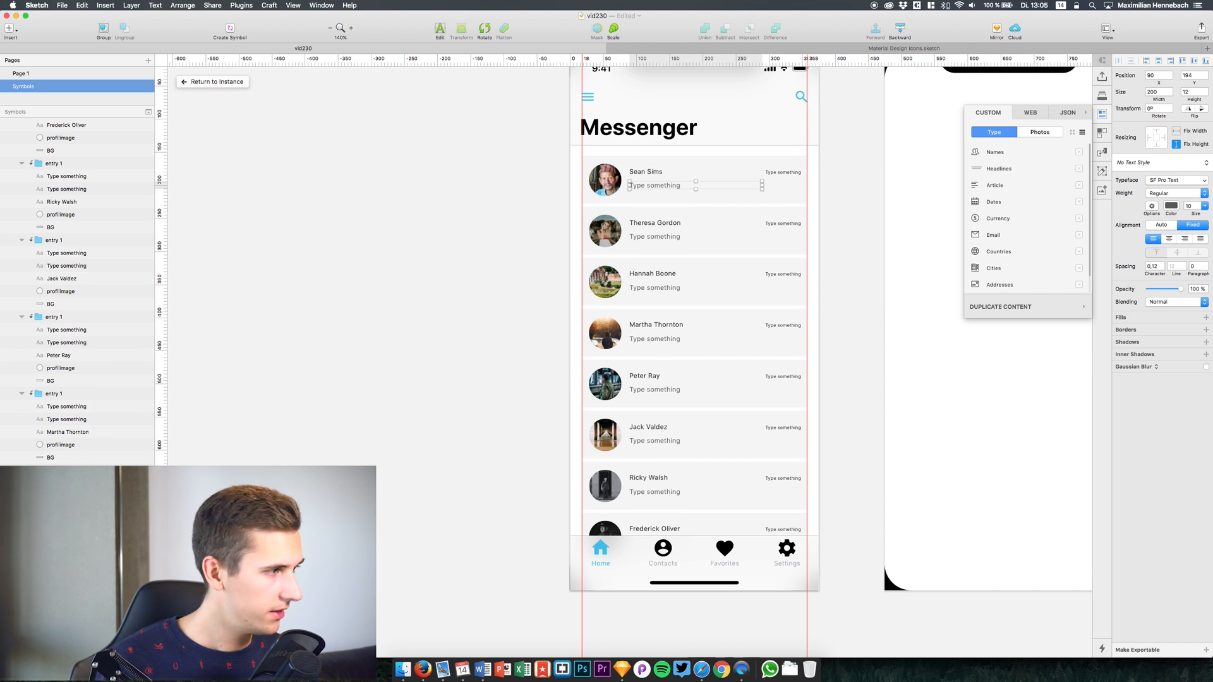
shift+super+click(783, 224)
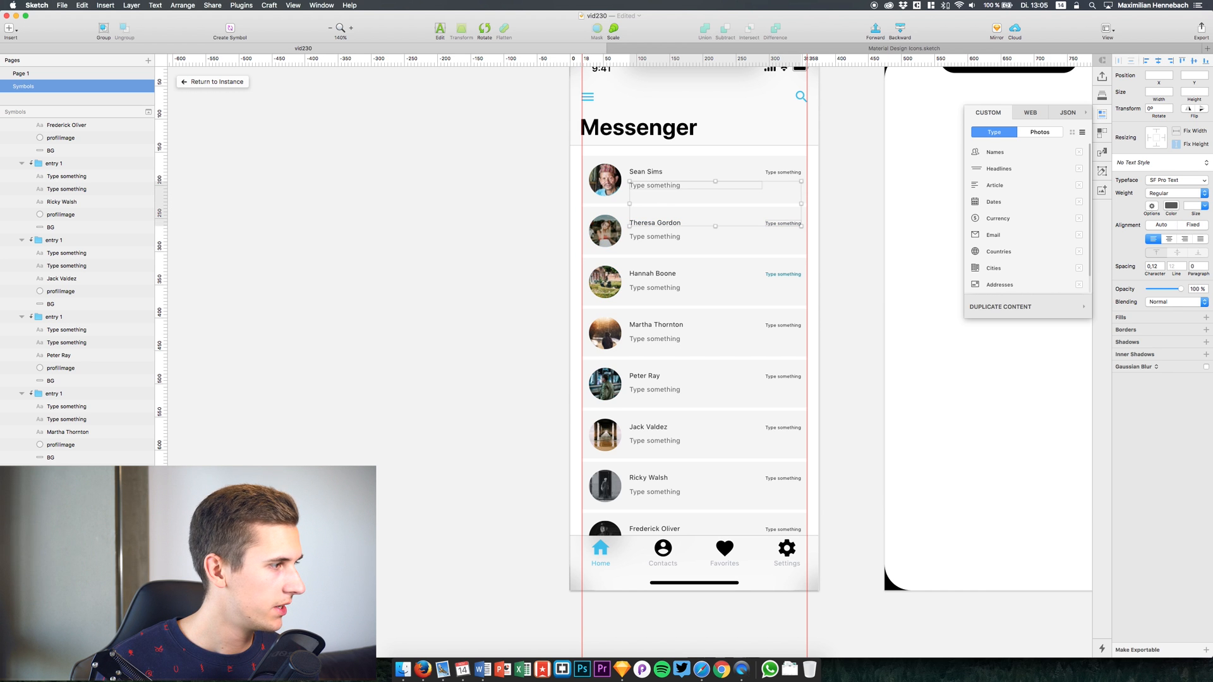
super+click(70, 419)
super+click(72, 343)
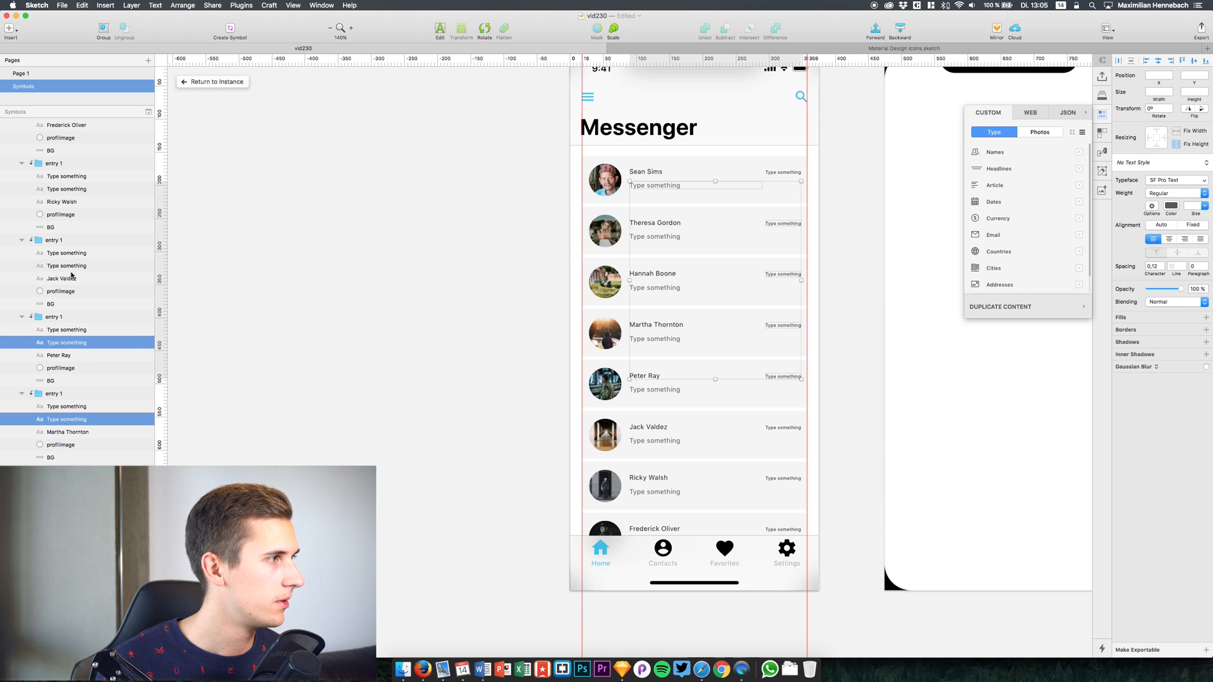
super+click(71, 266)
super+click(68, 190)
scroll(68, 194, up, 3)
super+click(72, 191)
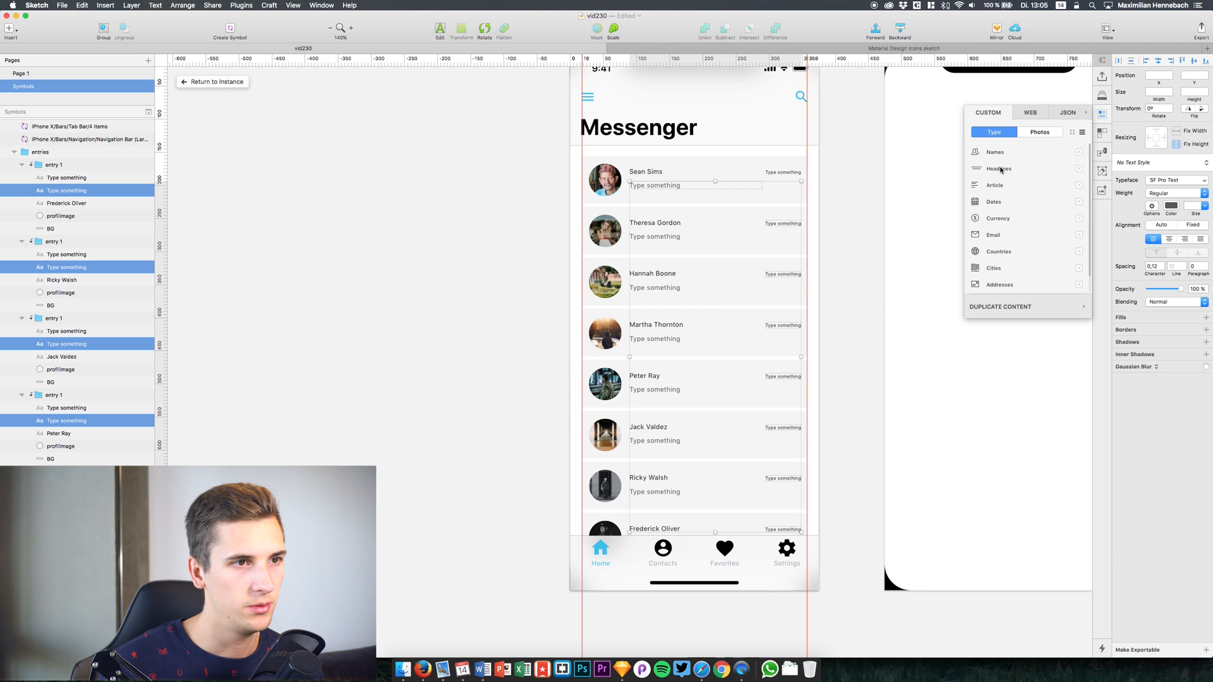
mouse_move(998, 188)
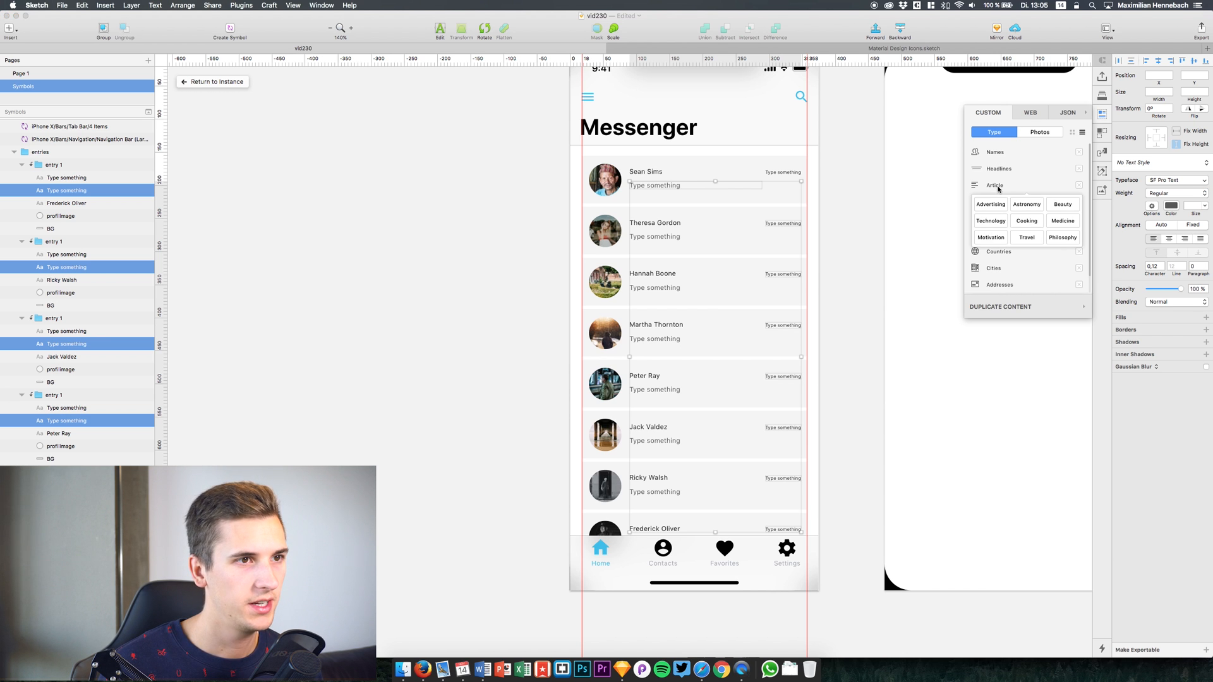
click(1053, 237)
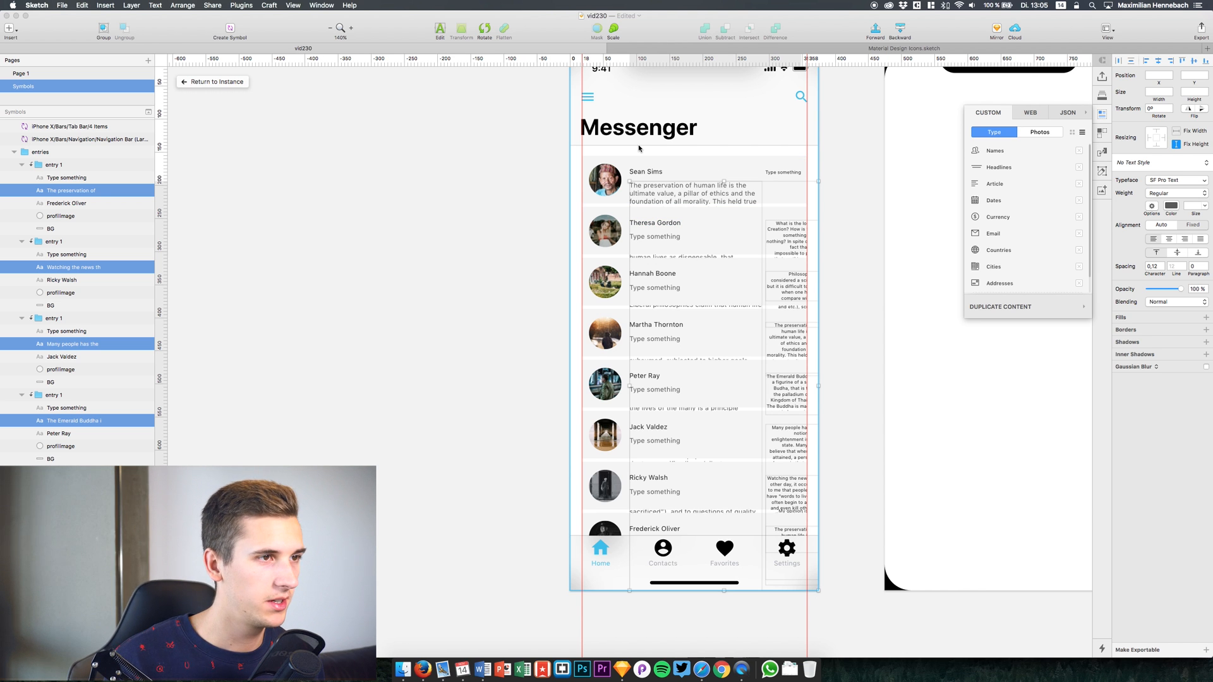
- Undo the Philosophy article fill and locate the fourth entry's small right-aligned text in the layer list
click(444, 168)
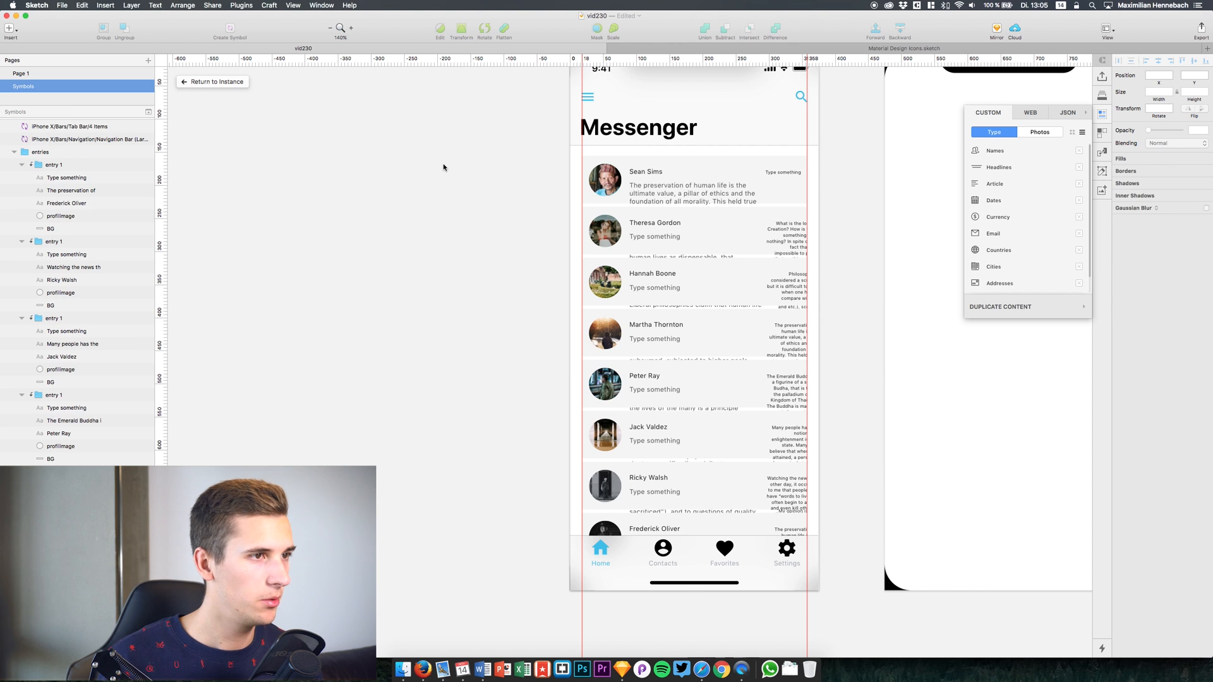
key(super+z)
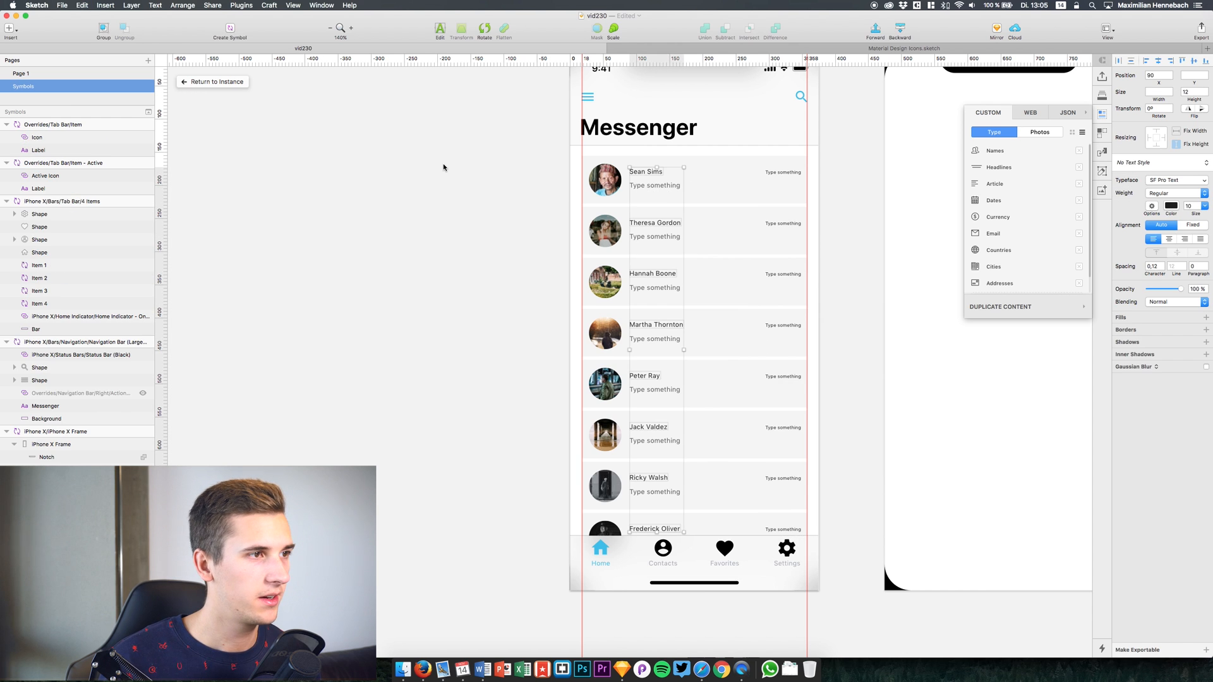
click(784, 325)
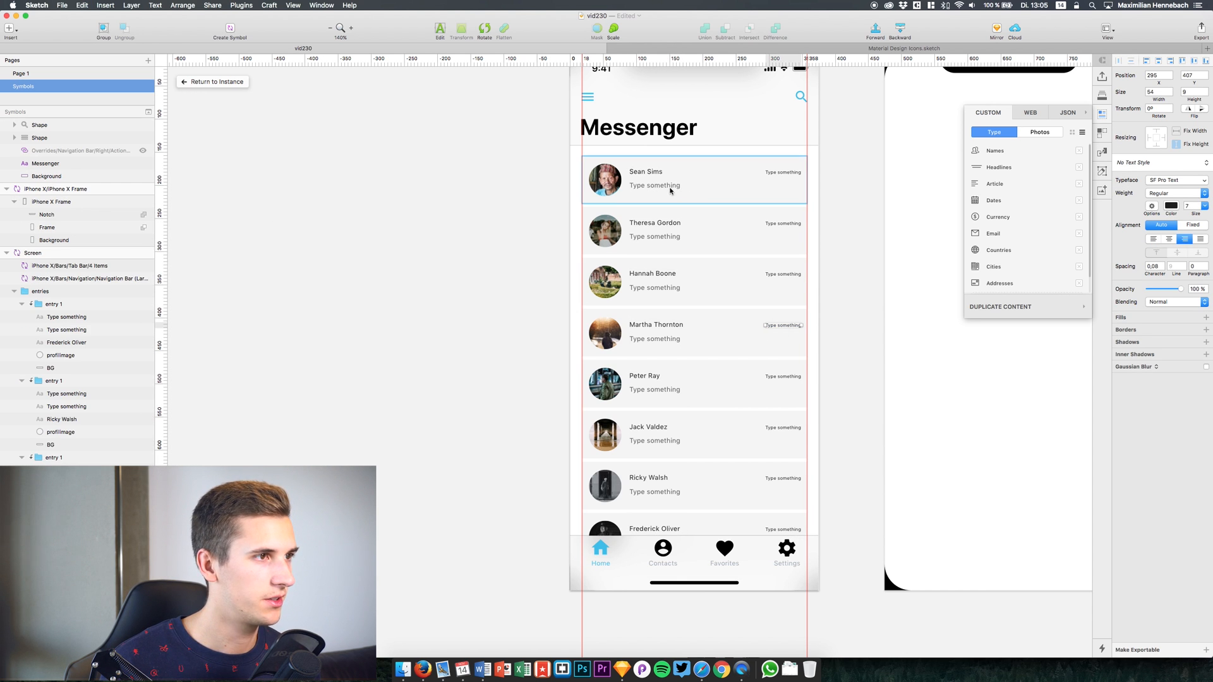
scroll(50, 340, down, 10)
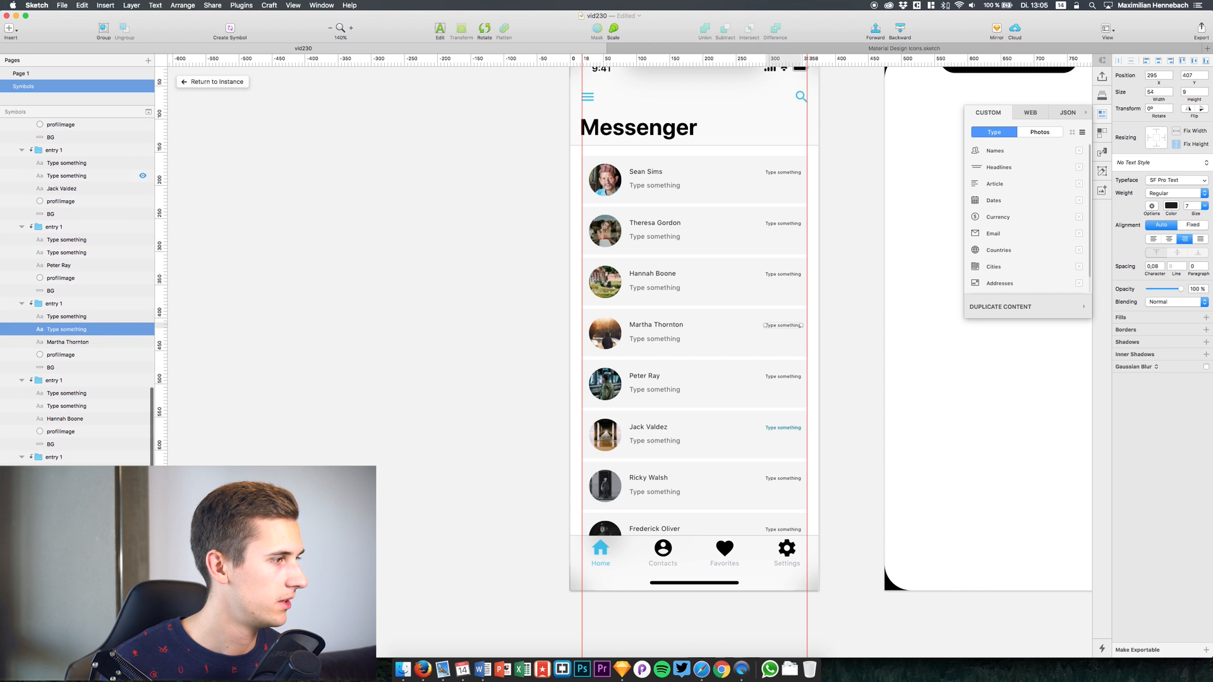
- Select the message text below the name in all eight chat entries
click(655, 185)
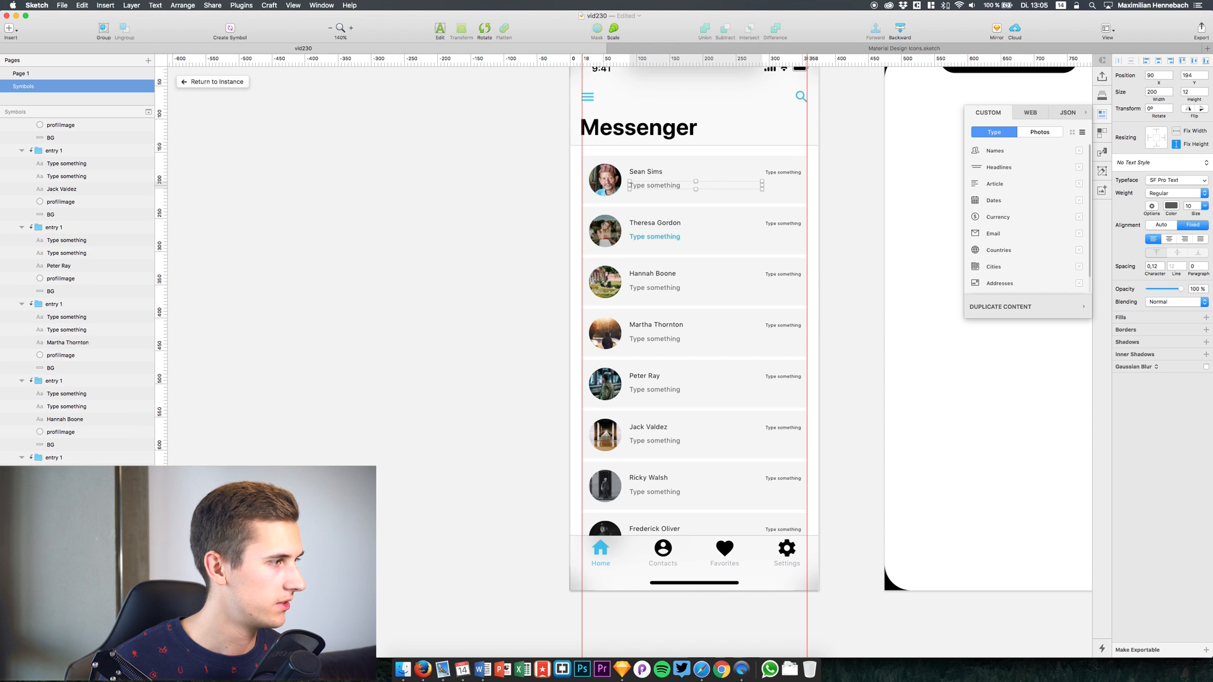
shift+click(655, 236)
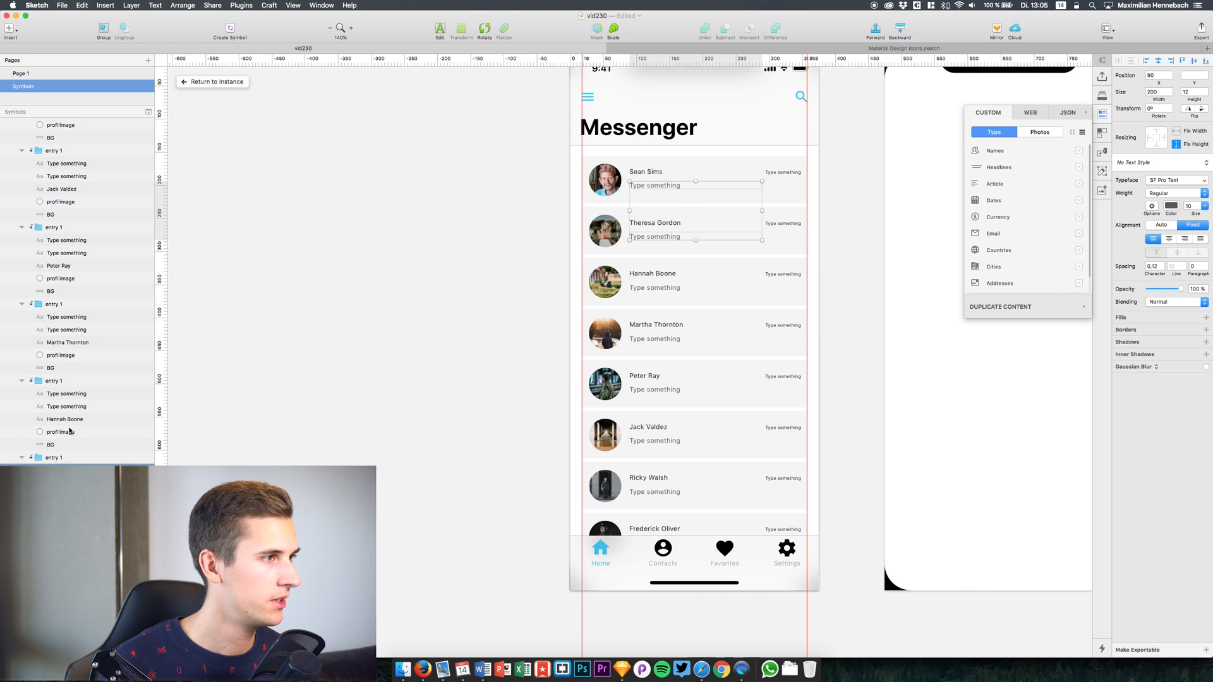
shift+click(67, 316)
super+click(69, 243)
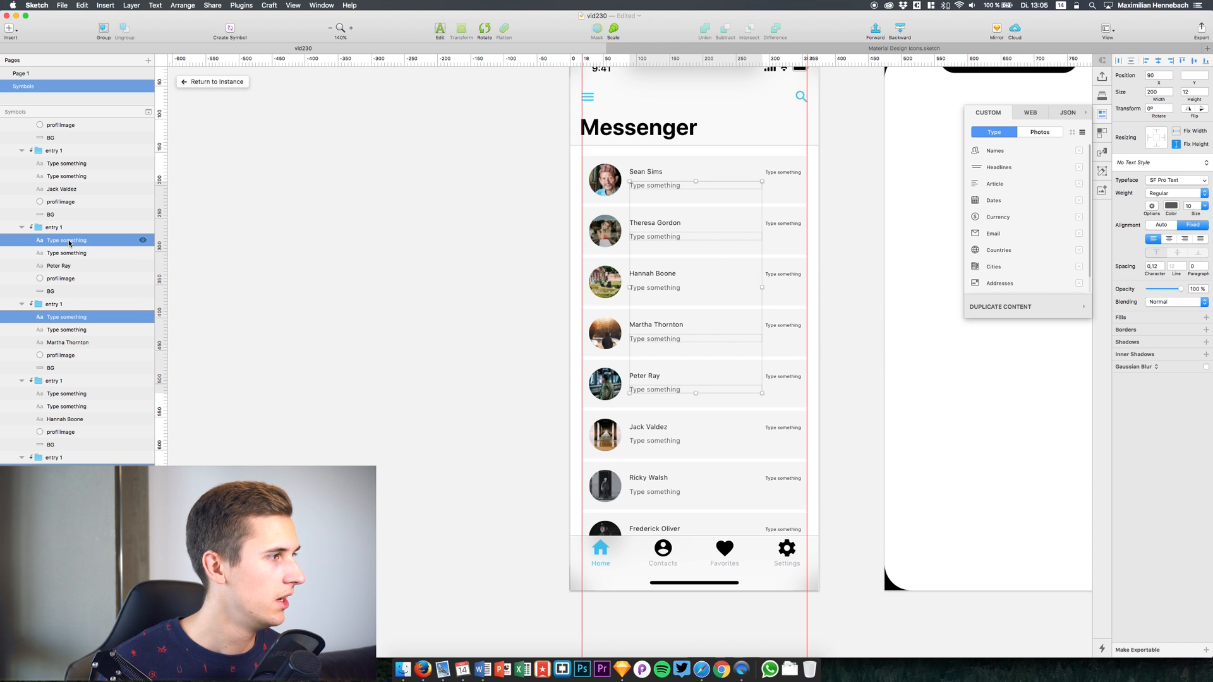
super+click(63, 395)
scroll(69, 308, up, 1)
scroll(69, 307, up, 5)
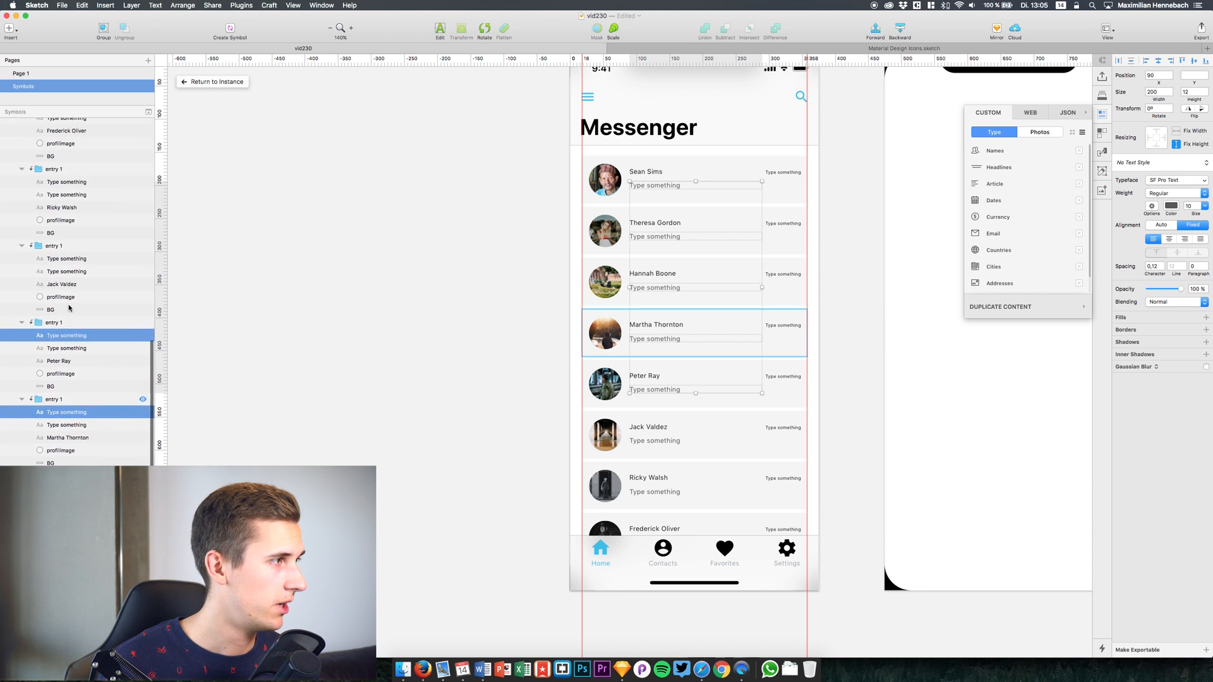
super+click(66, 288)
super+click(68, 212)
scroll(68, 213, up, 4)
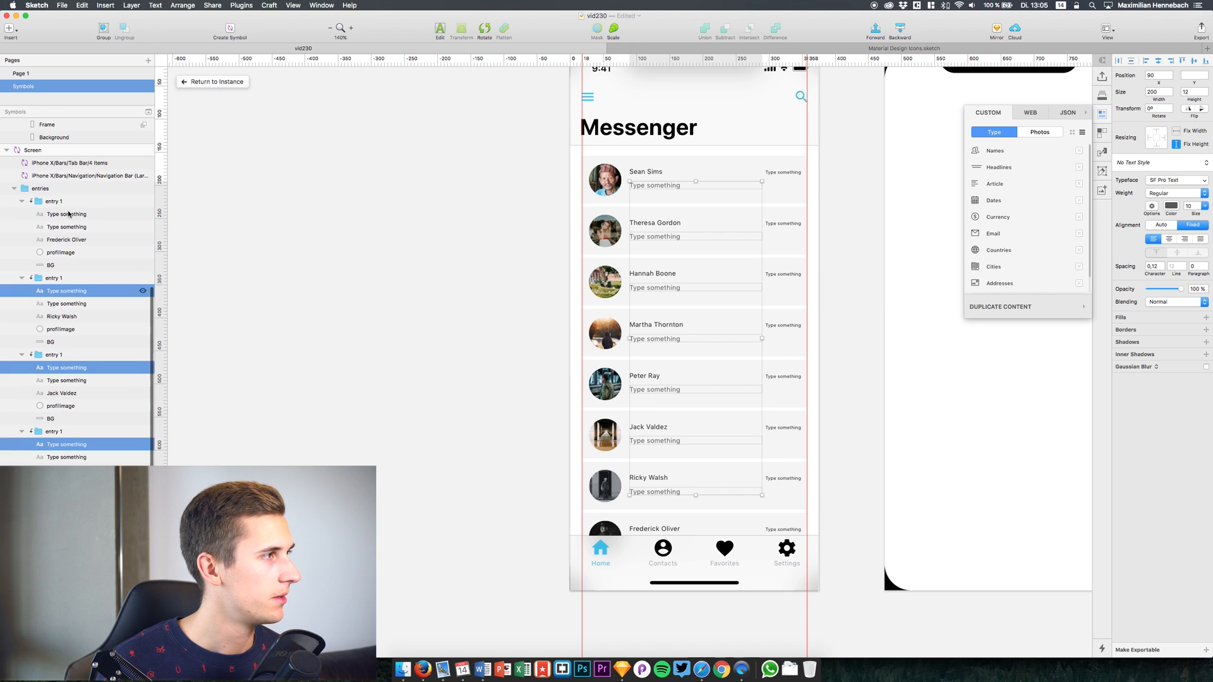
super+click(68, 218)
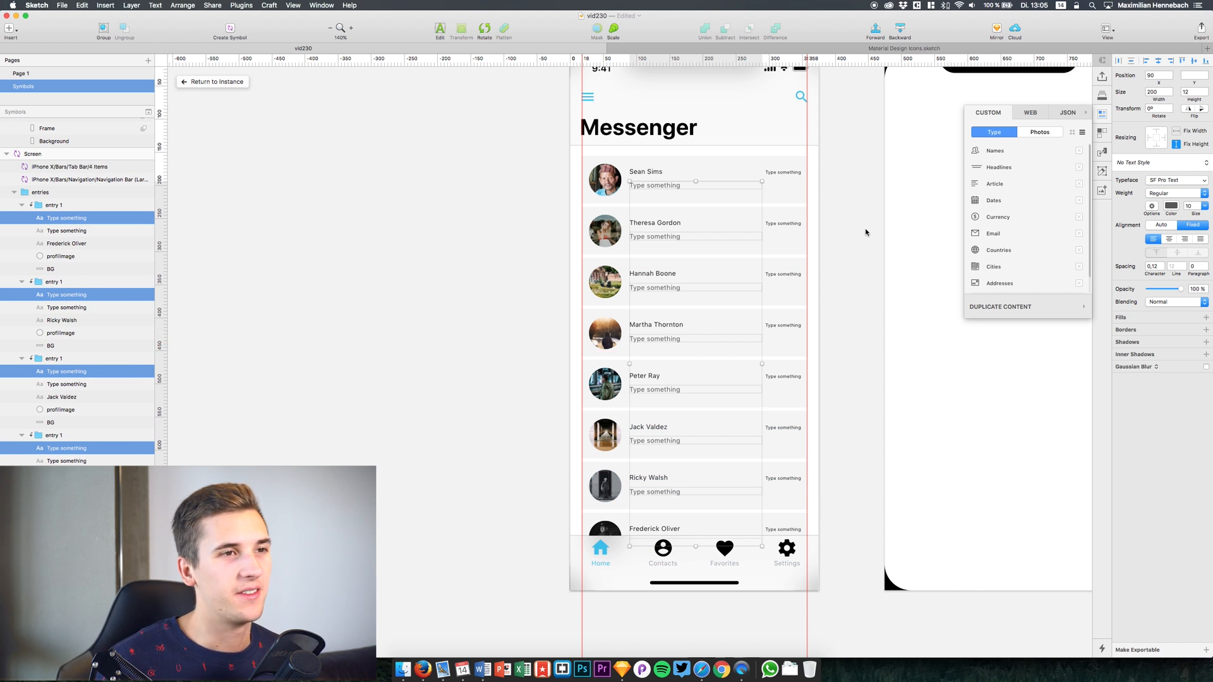
- Try filling the selected message texts with Philosophy article text, then with Medicine, Technology and Cooking headlines from Craft Data
click(996, 184)
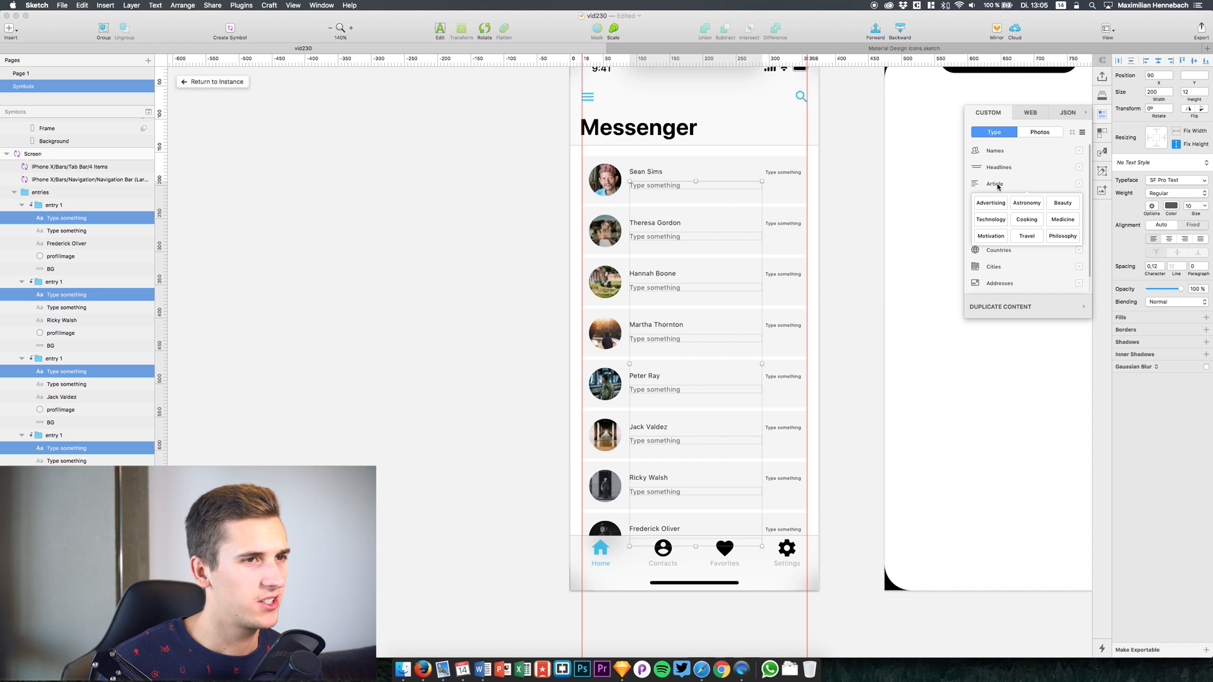
click(1058, 237)
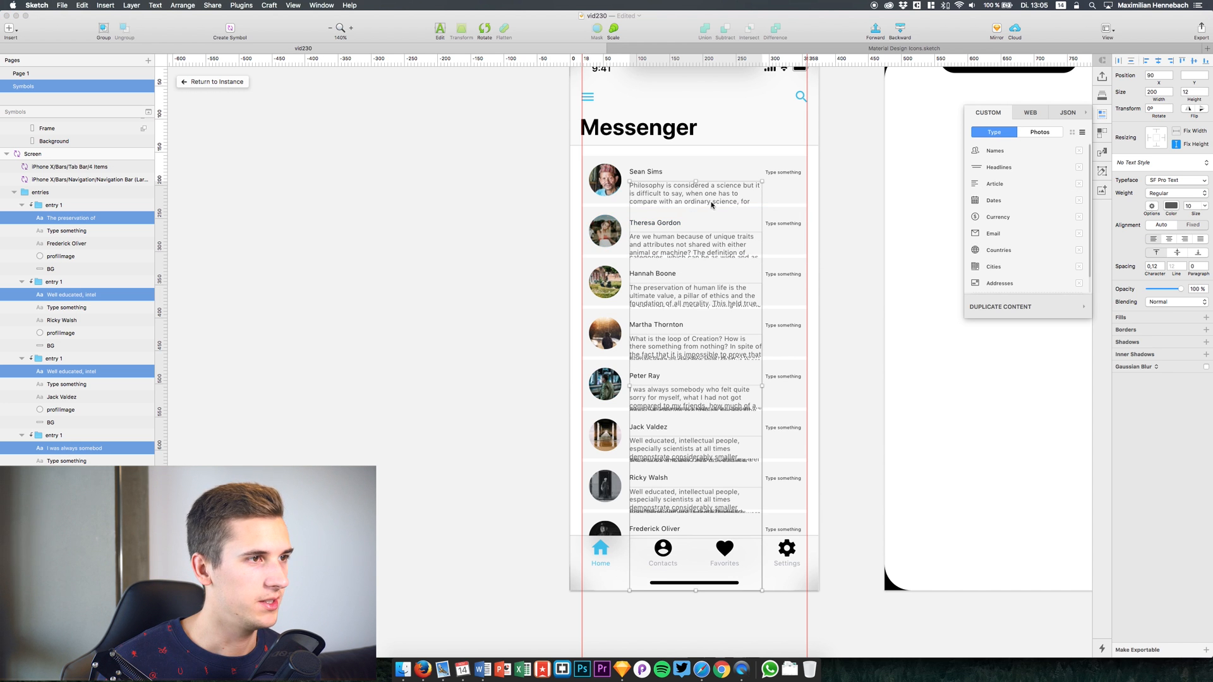
click(995, 182)
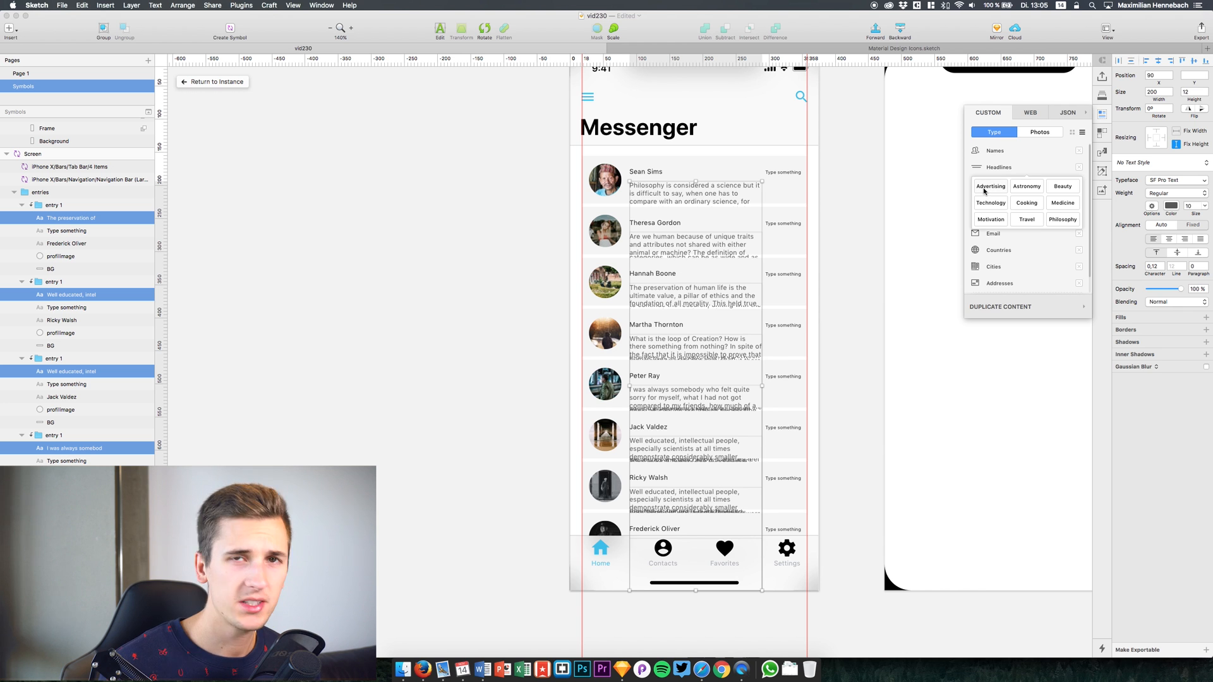
click(1060, 203)
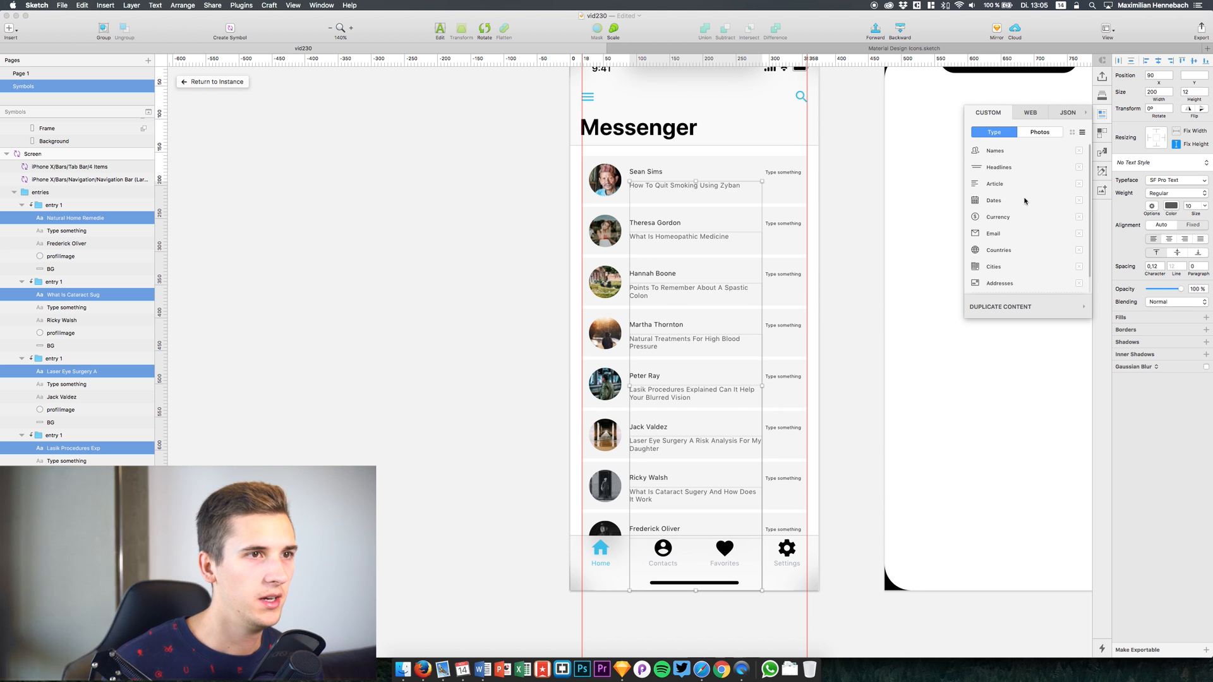
click(997, 168)
click(1001, 200)
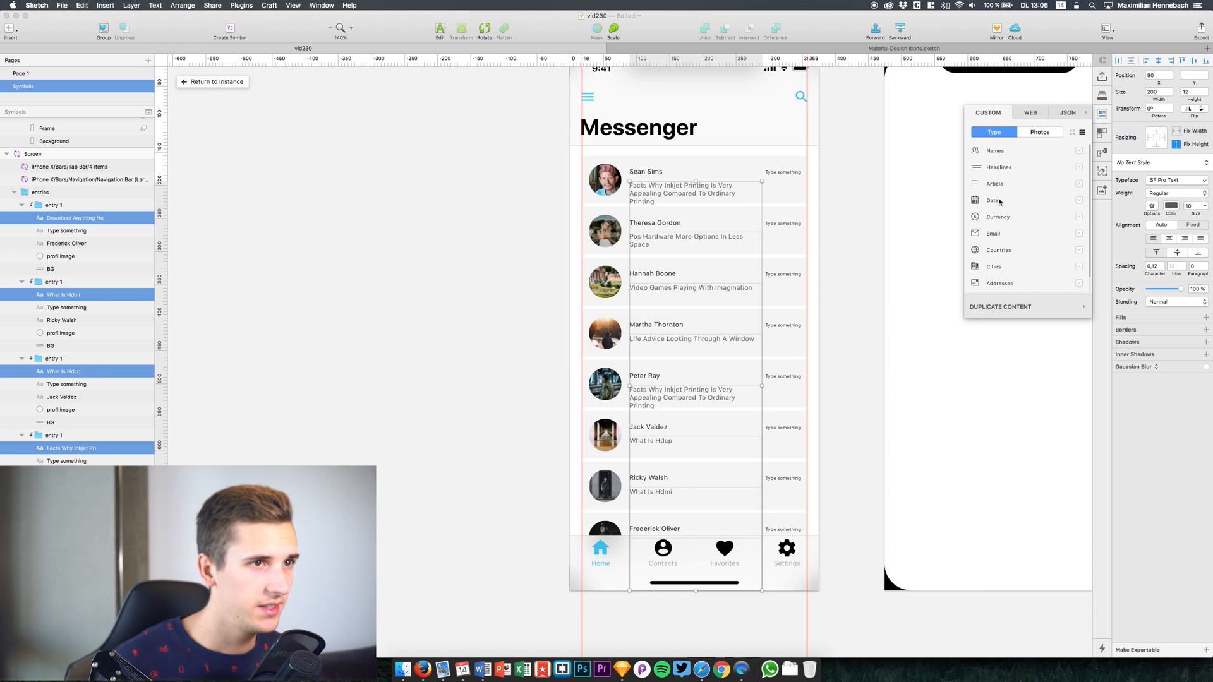
click(998, 167)
click(1004, 188)
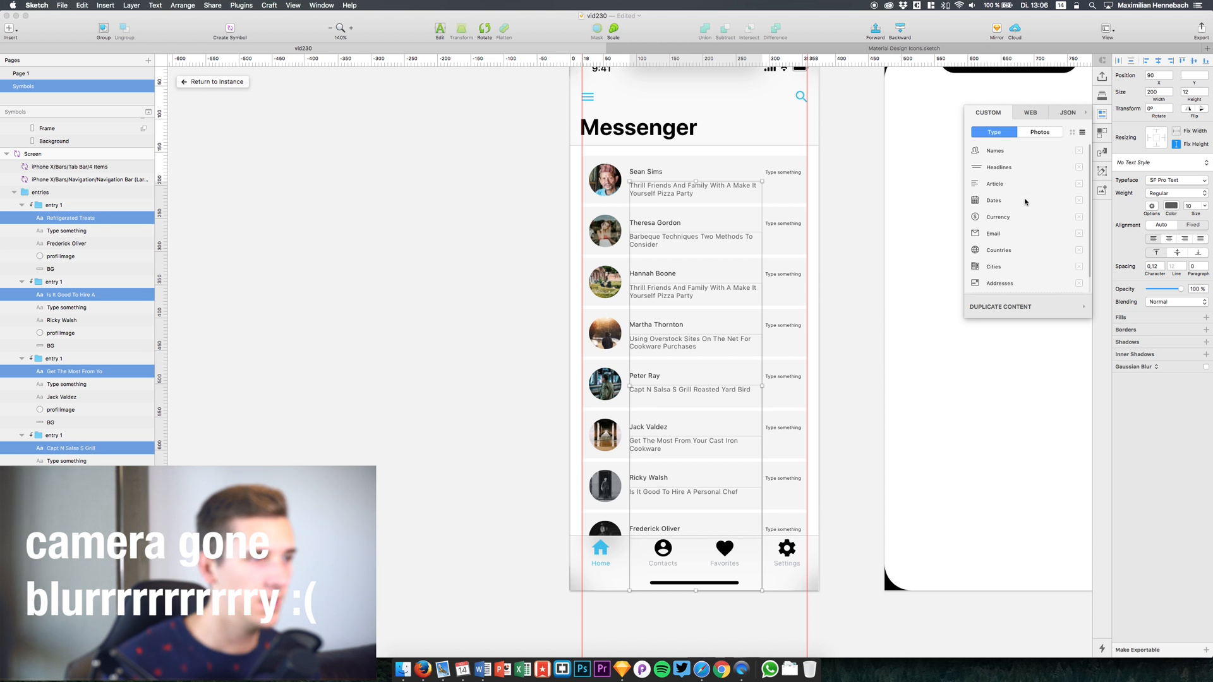
- Fill the eight selected message texts with Beauty headlines using Craft Data
click(994, 165)
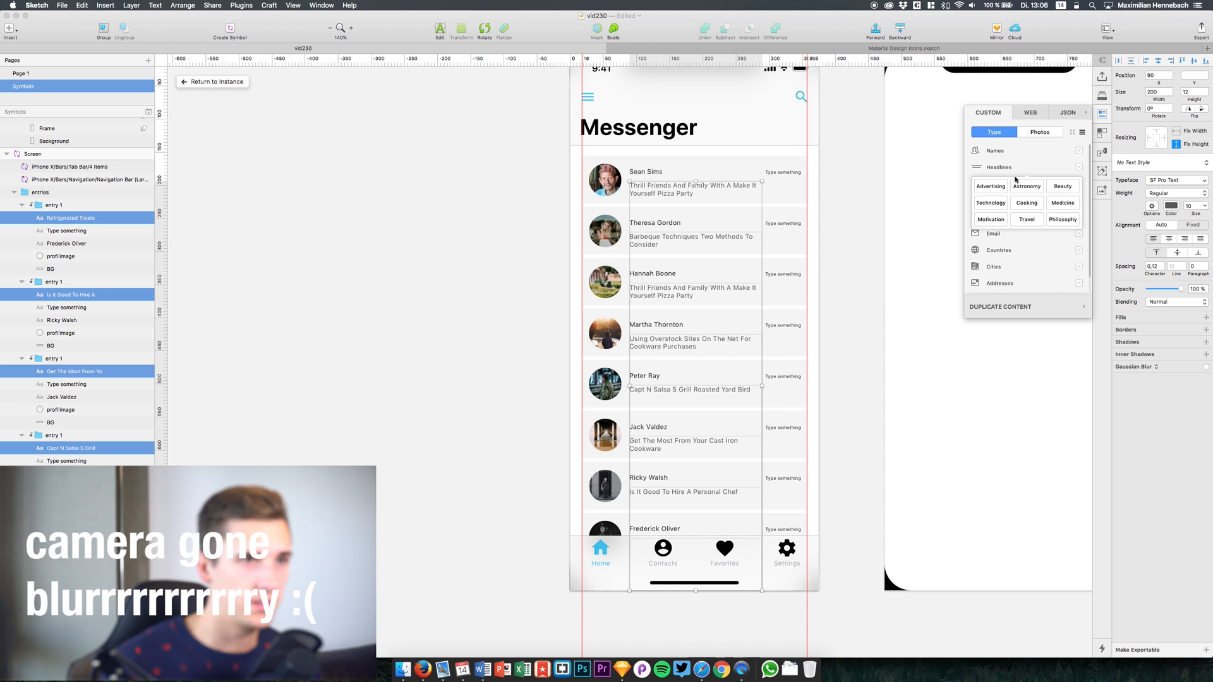
click(1052, 188)
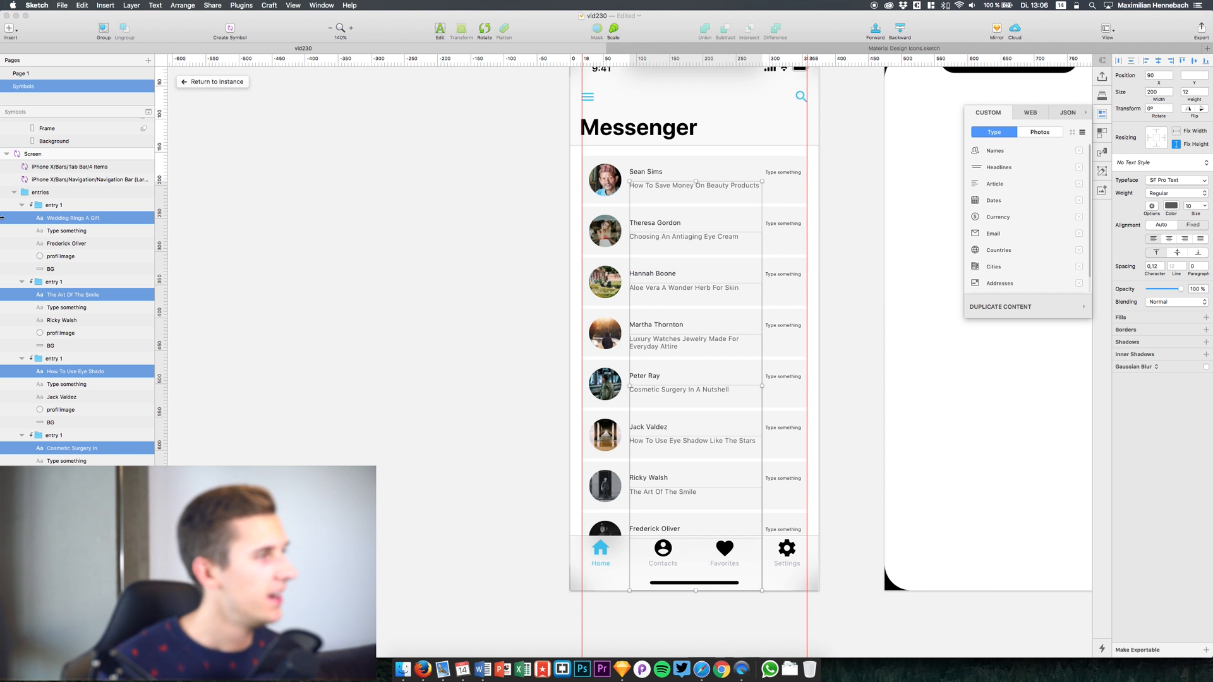
click(51, 233)
click(52, 231)
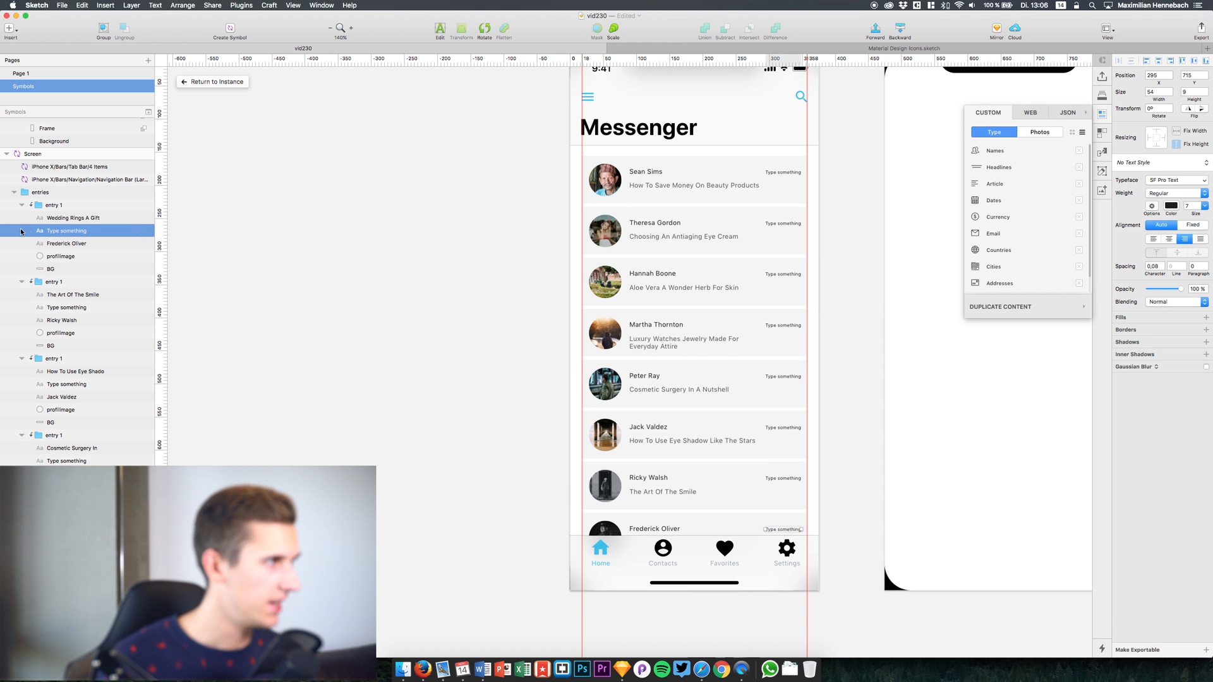
super+click(58, 308)
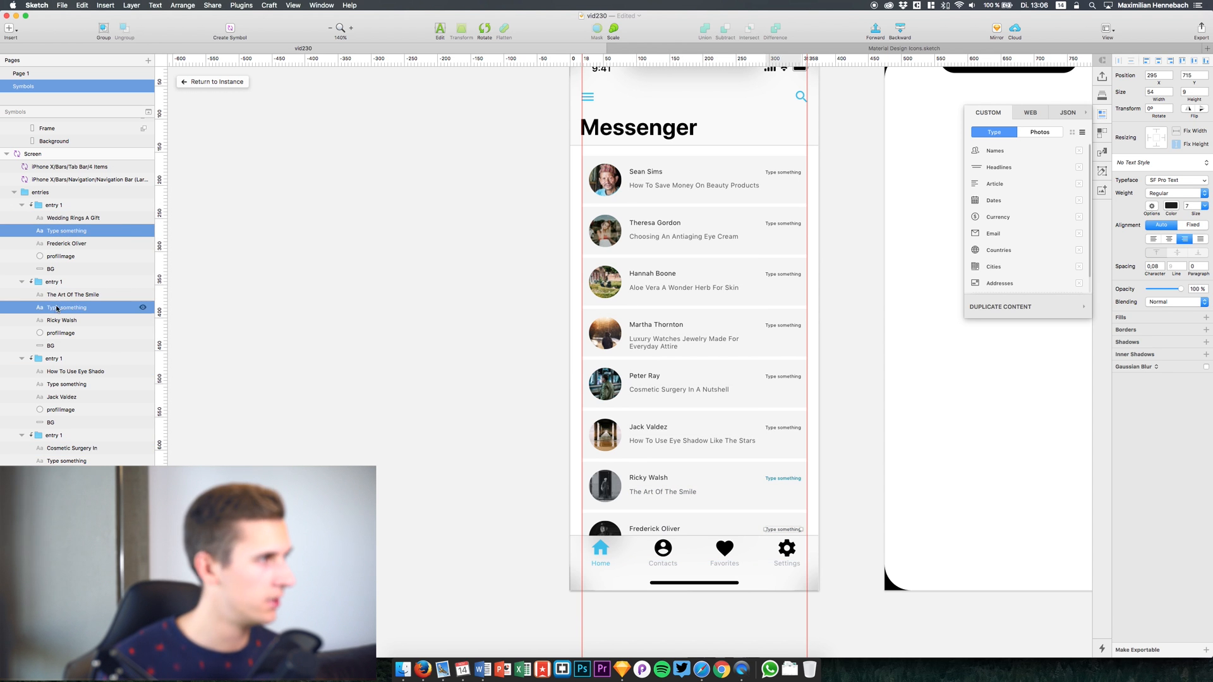
super+click(60, 384)
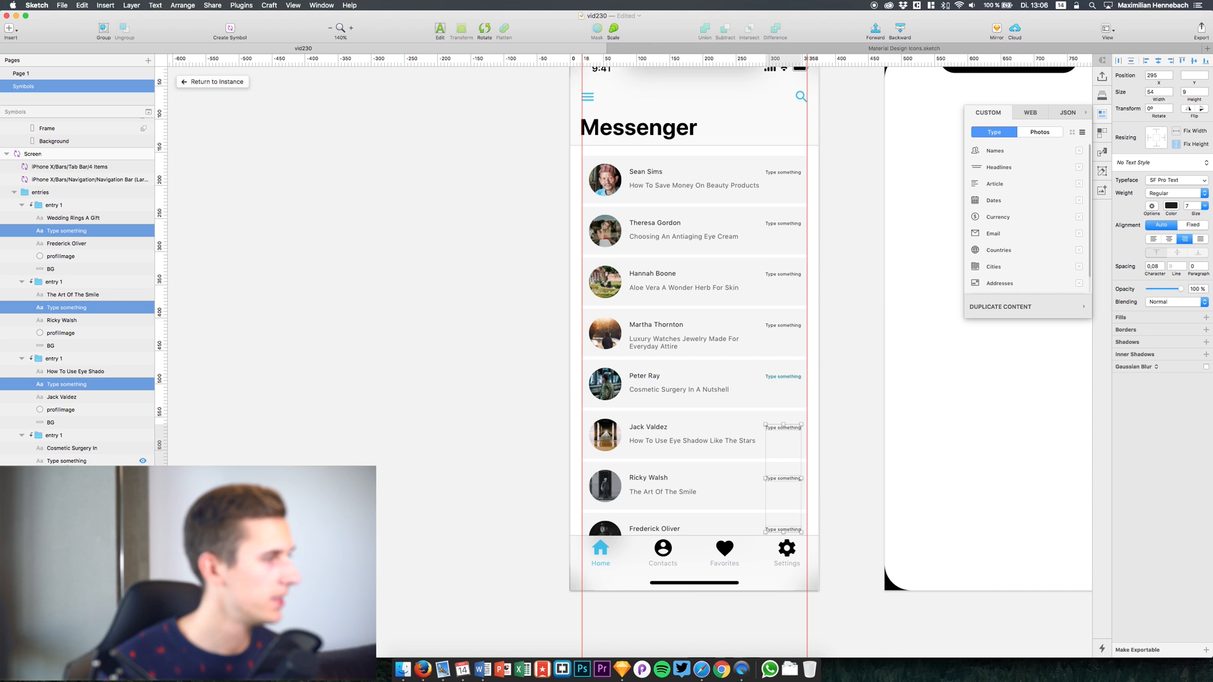
super+click(67, 463)
scroll(67, 465, down, 6)
super+click(67, 559)
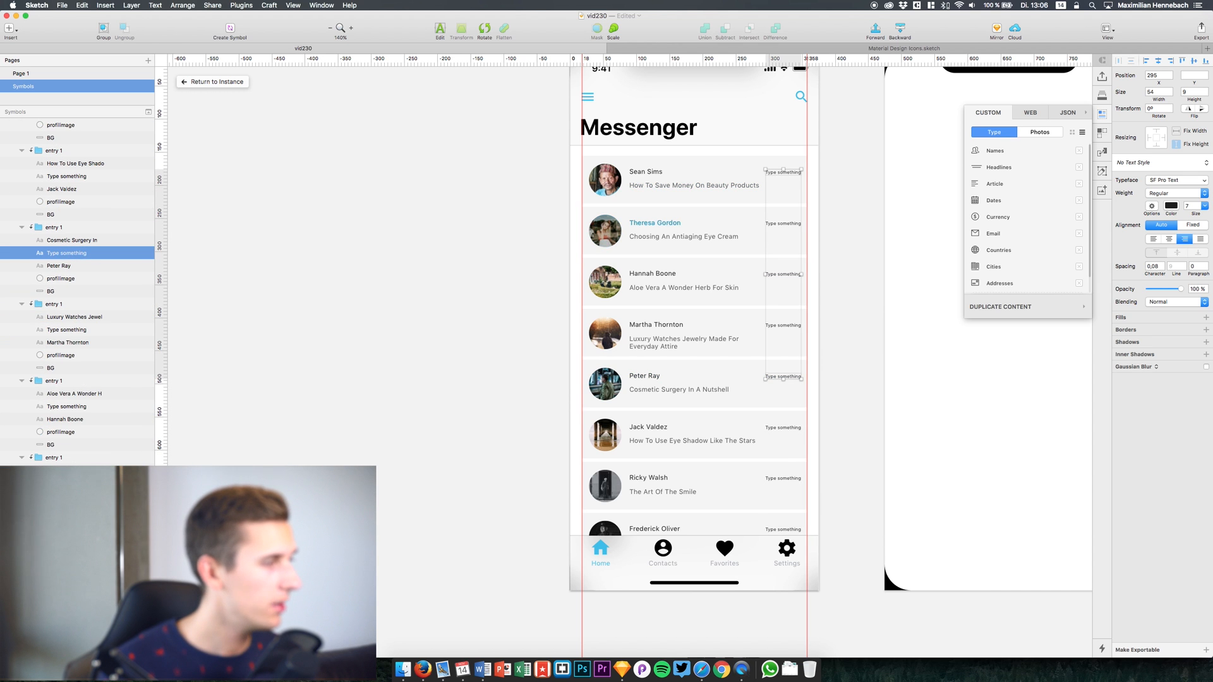
super+click(69, 330)
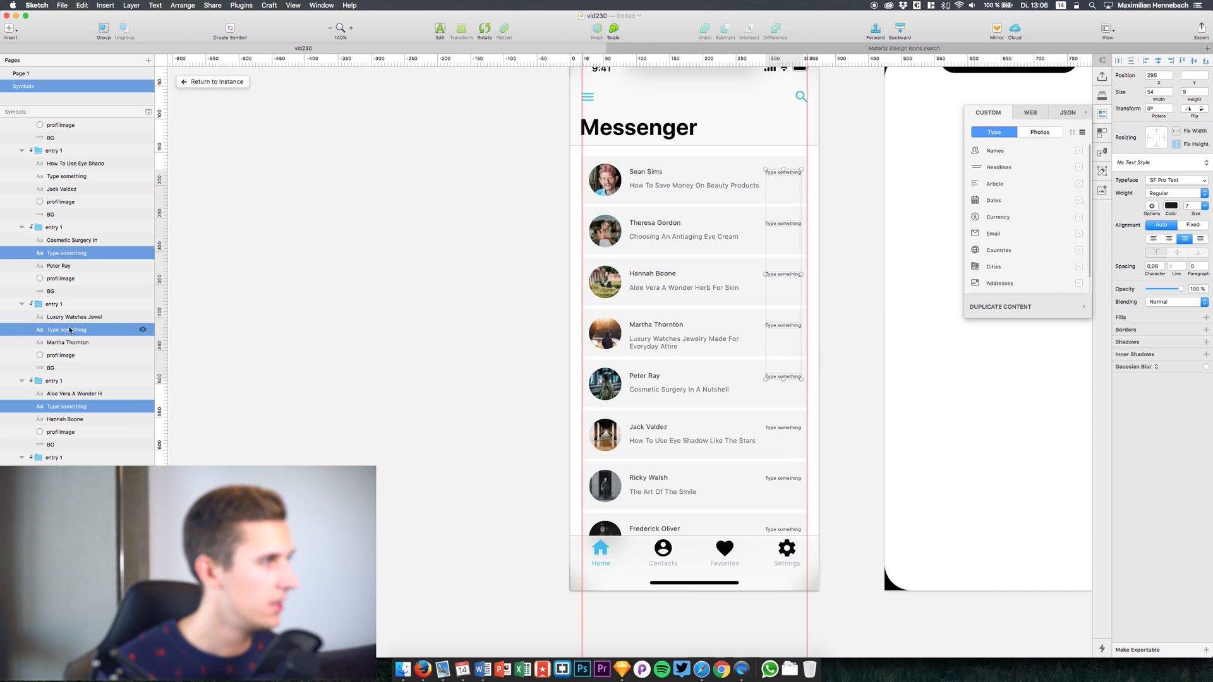
scroll(71, 322, up, 5)
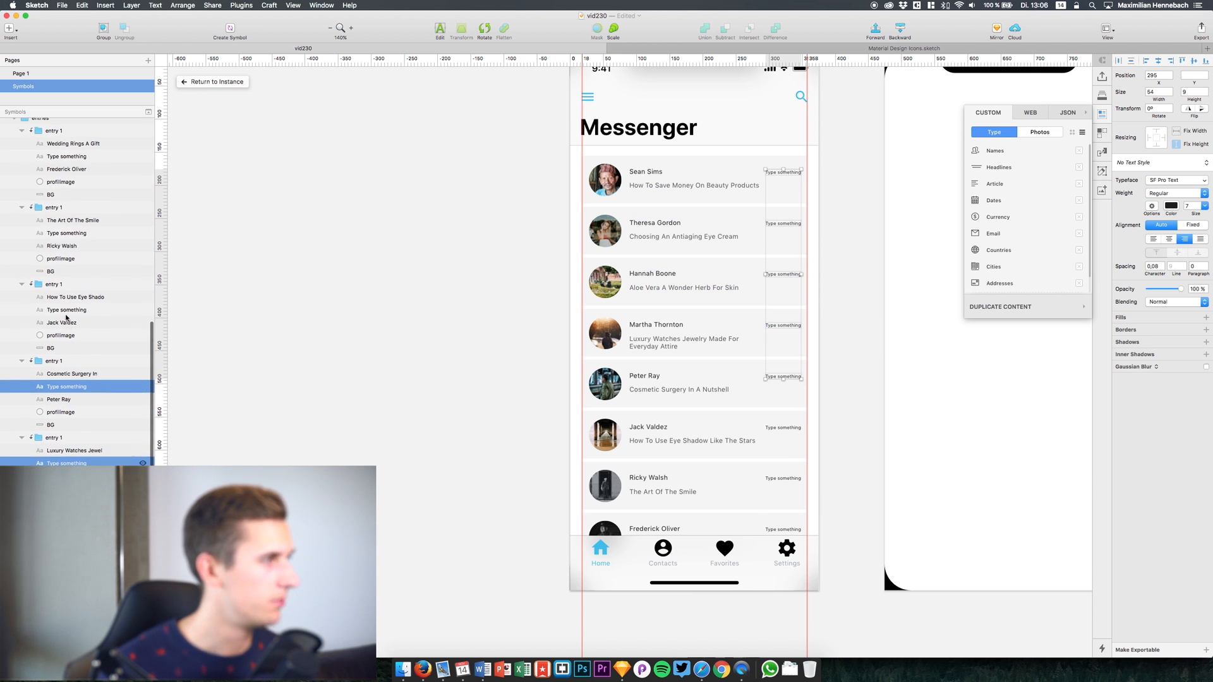
- Select the small right-aligned text layer of all eight chat entries
click(67, 233)
scroll(67, 224, up, 2)
super+click(68, 205)
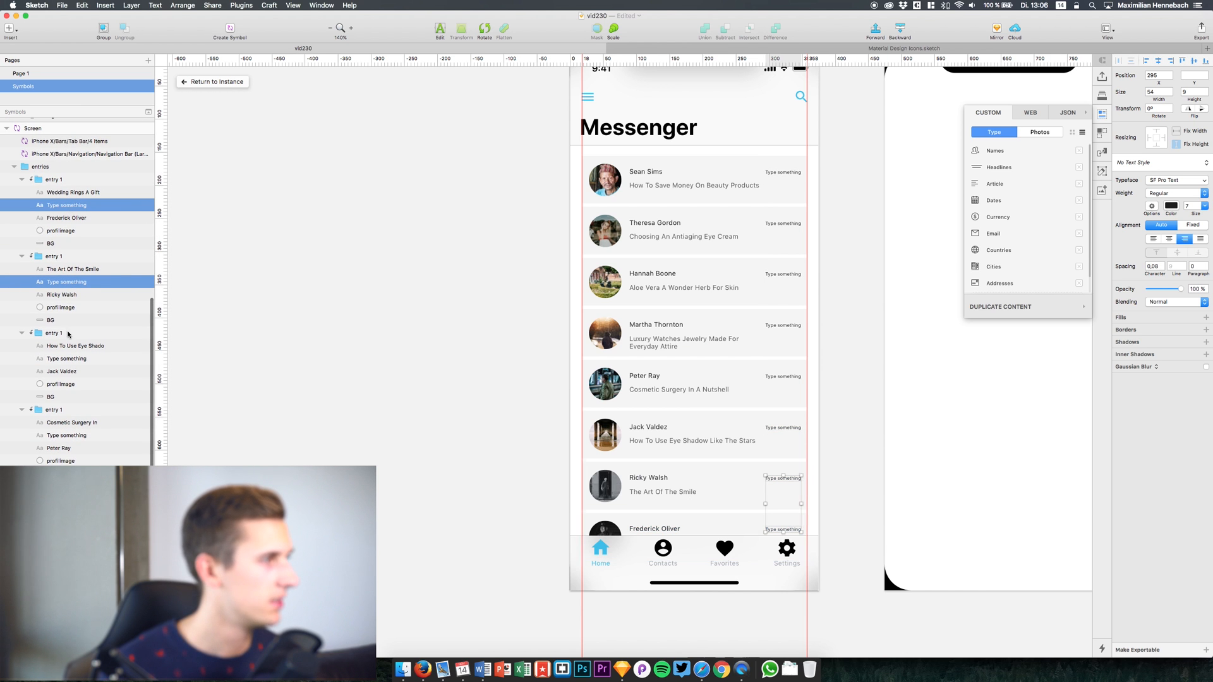
super+click(68, 356)
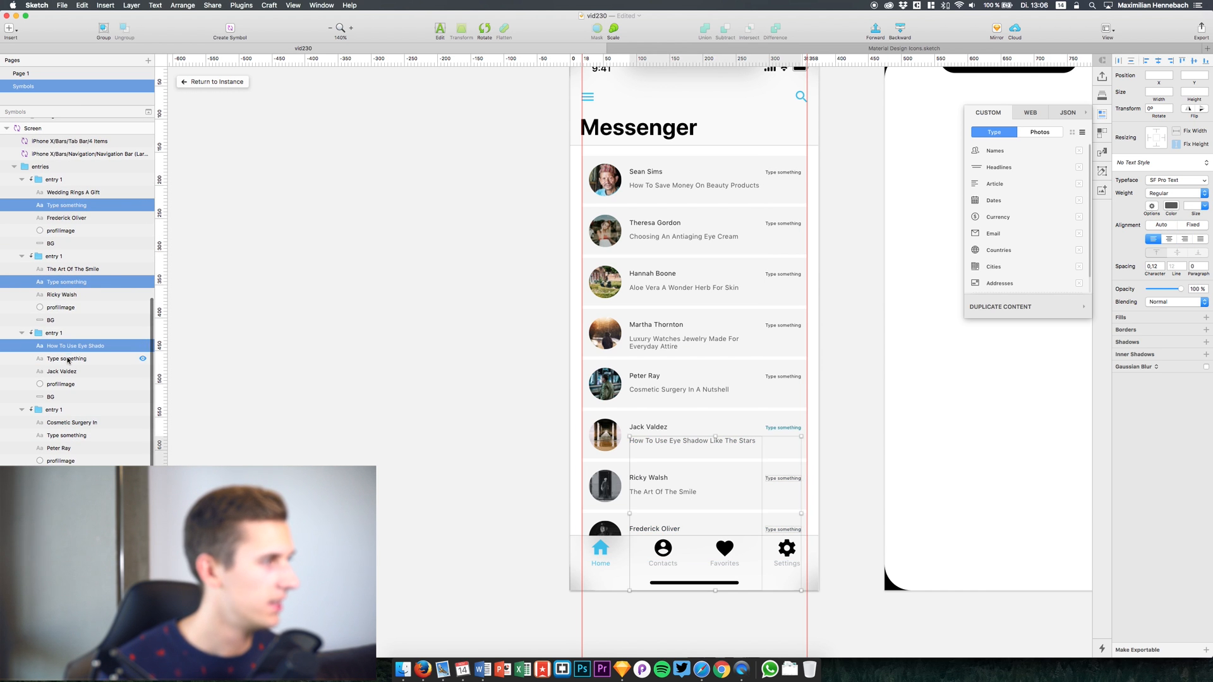
super+click(77, 439)
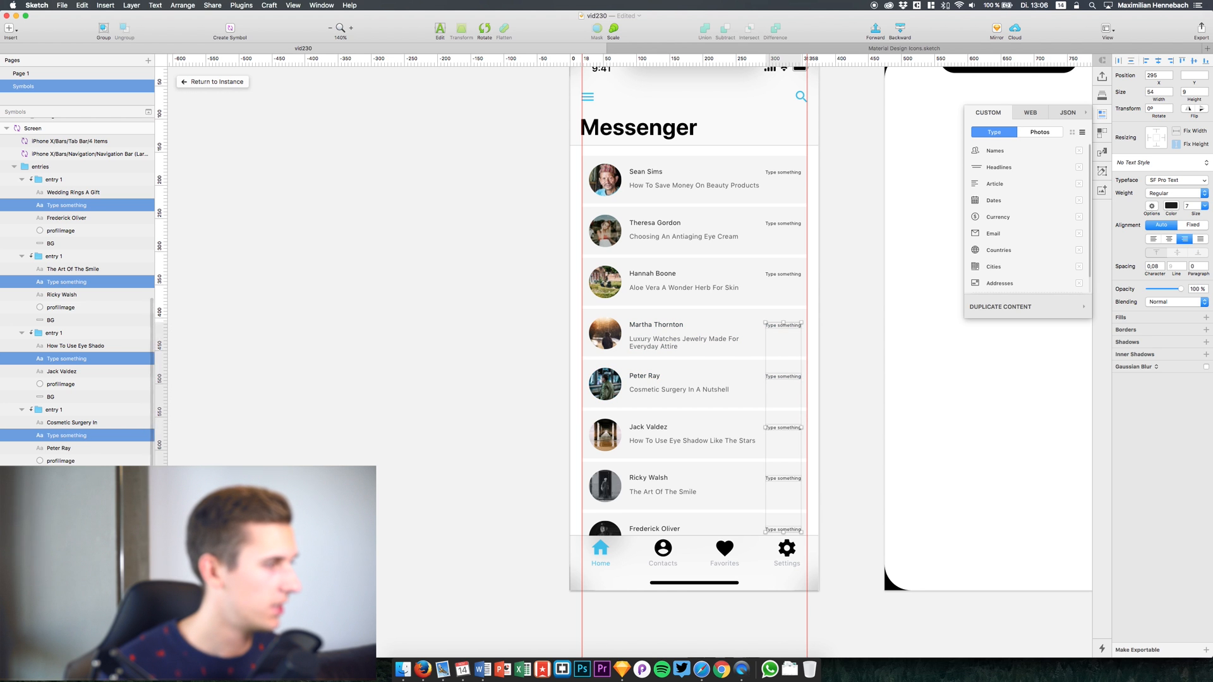
scroll(76, 379, down, 5)
super+click(69, 357)
super+click(76, 440)
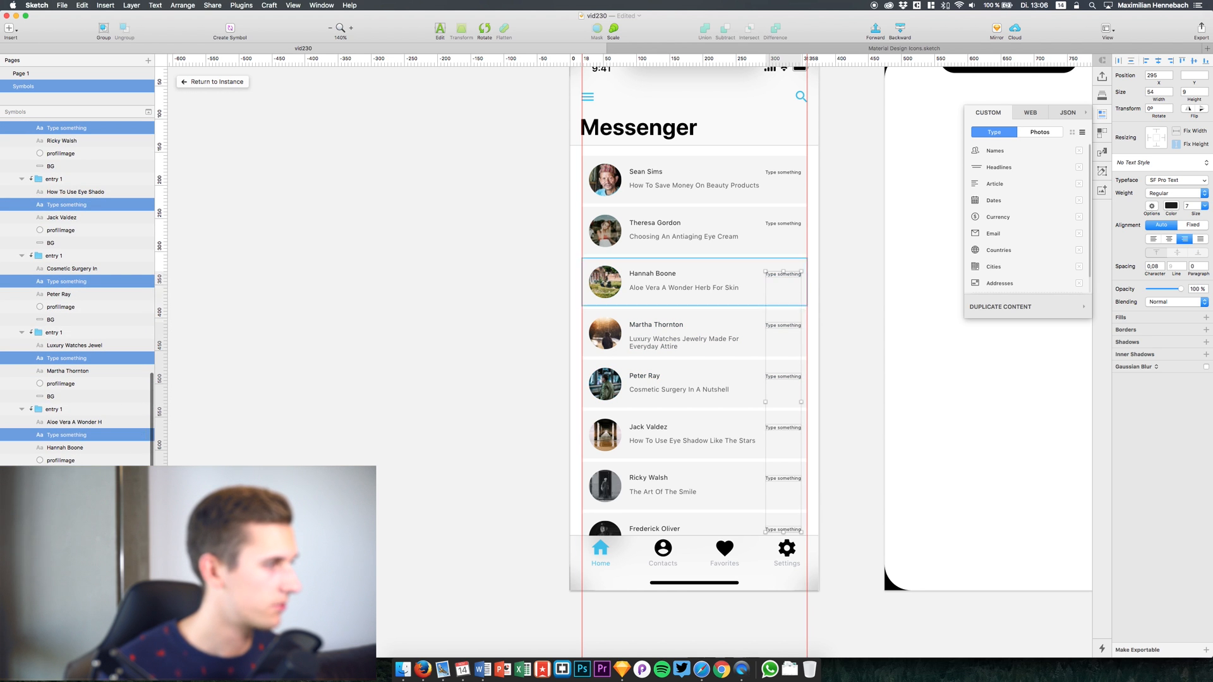
scroll(76, 410, down, 2)
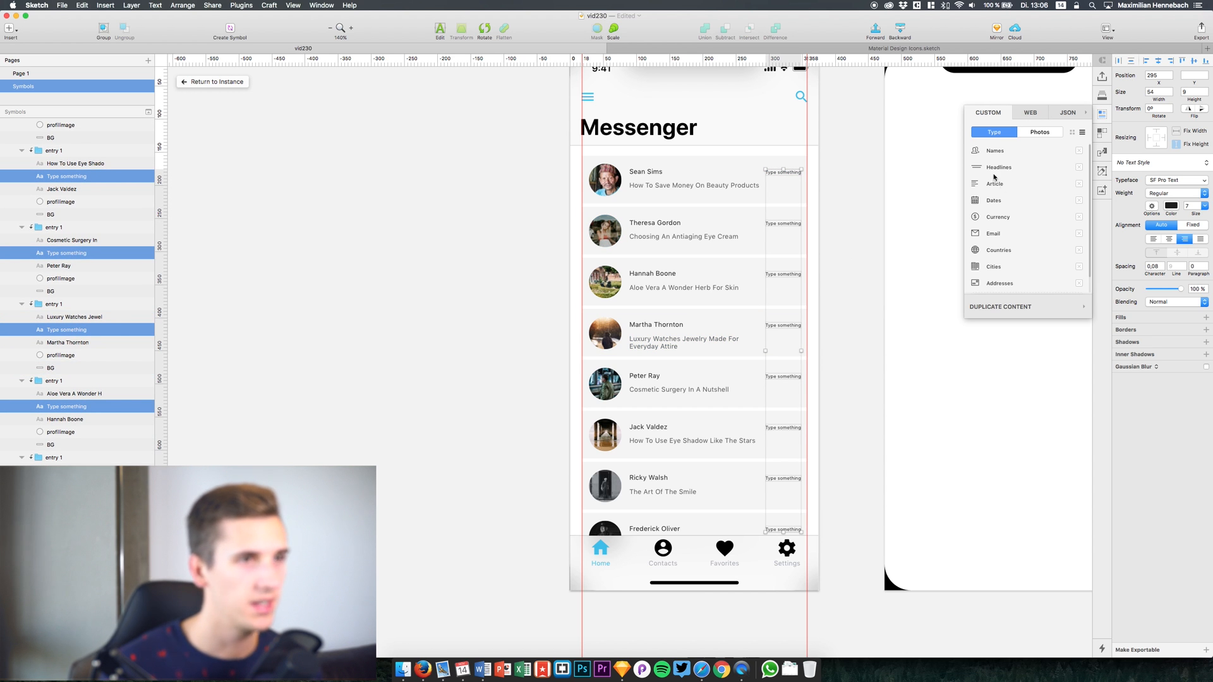
- Fill the selected right-aligned texts with dates in the MM-DD-Y format using Craft Data and deselect them
scroll(1016, 183, down, 1)
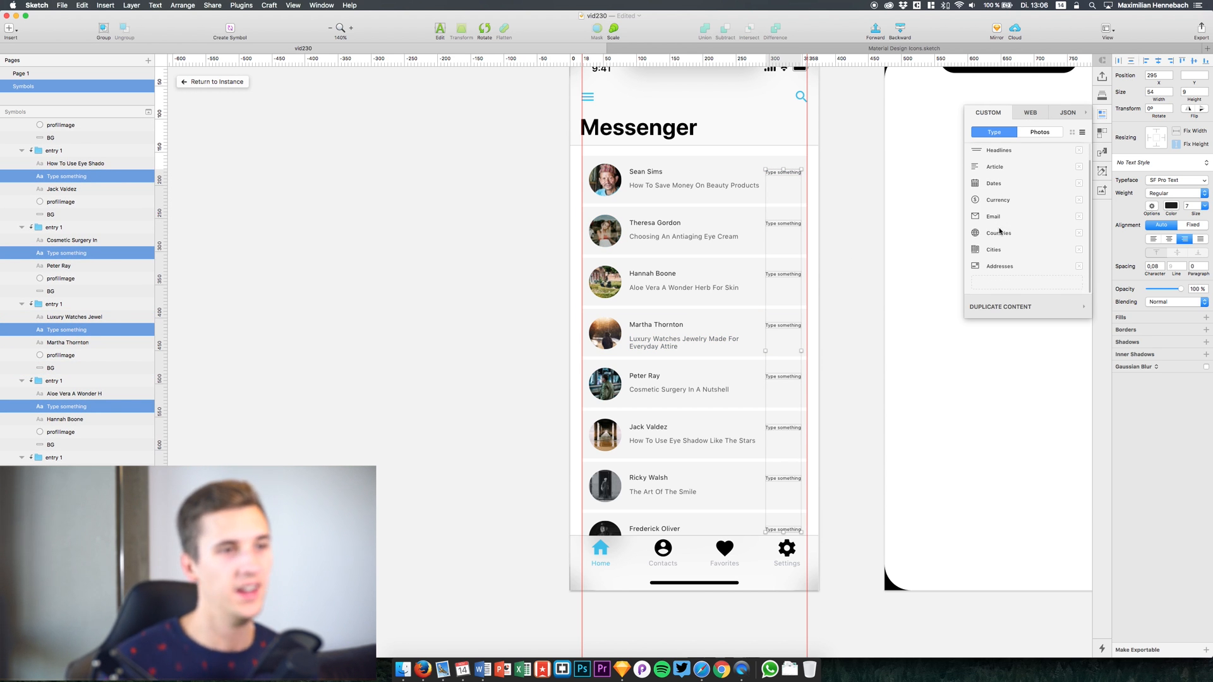
click(999, 185)
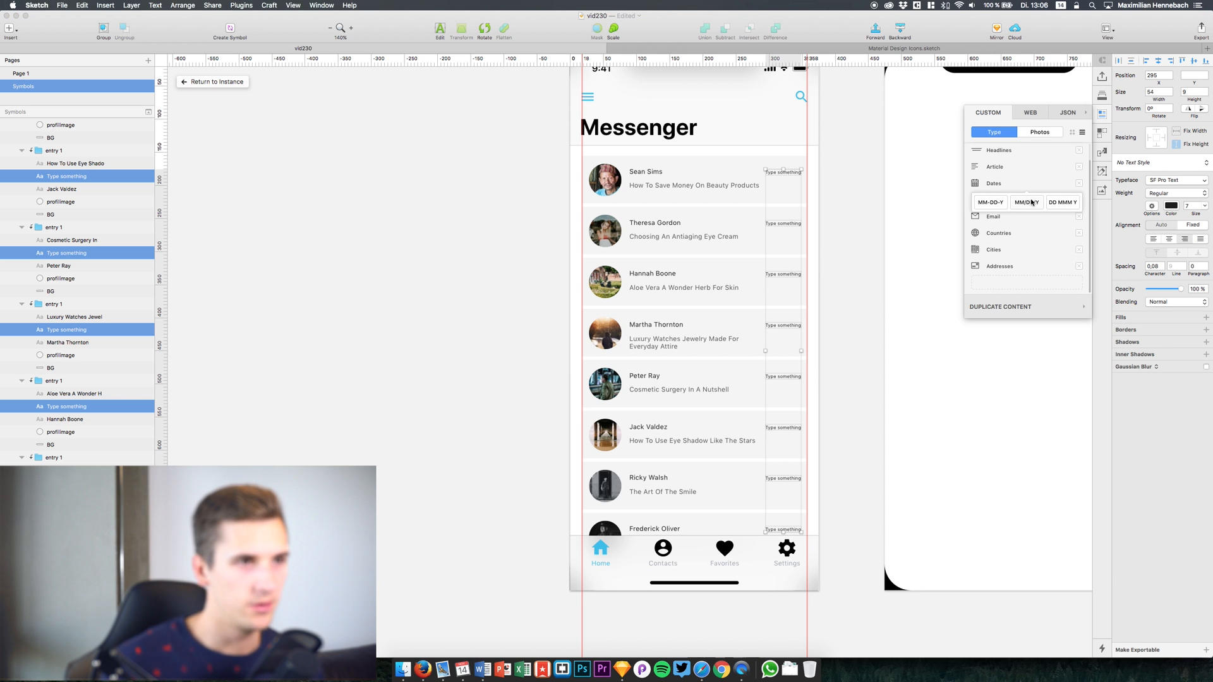
click(1001, 203)
scroll(997, 252, up, 1)
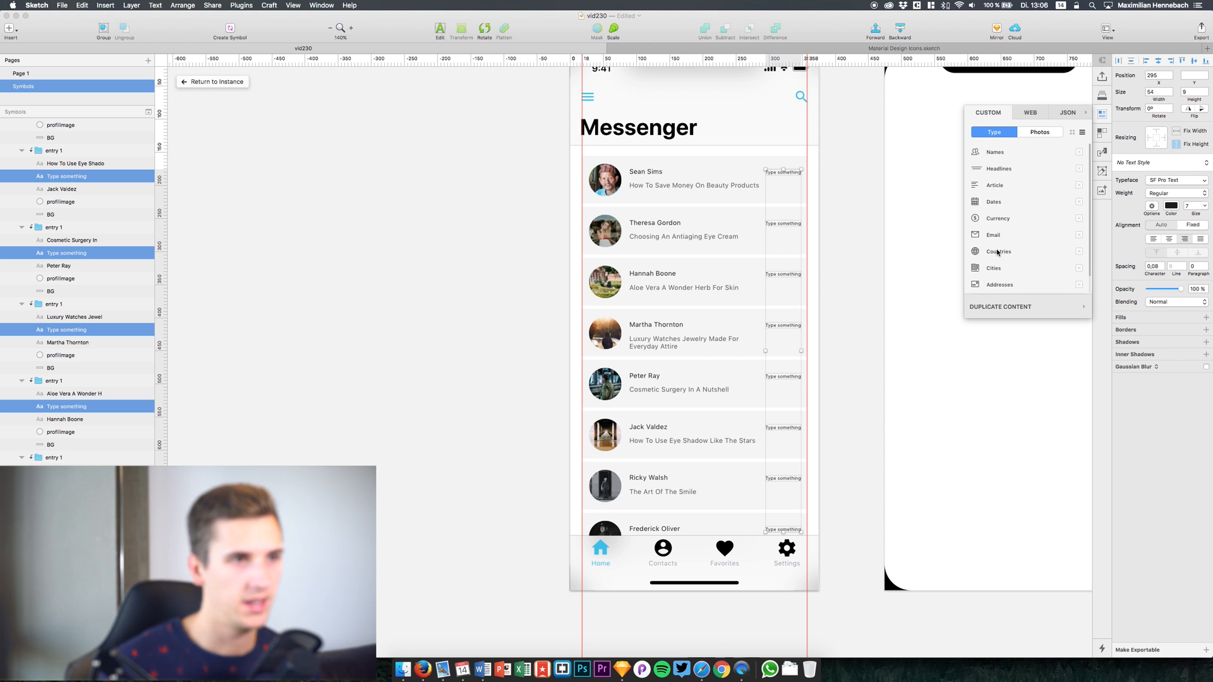
click(992, 202)
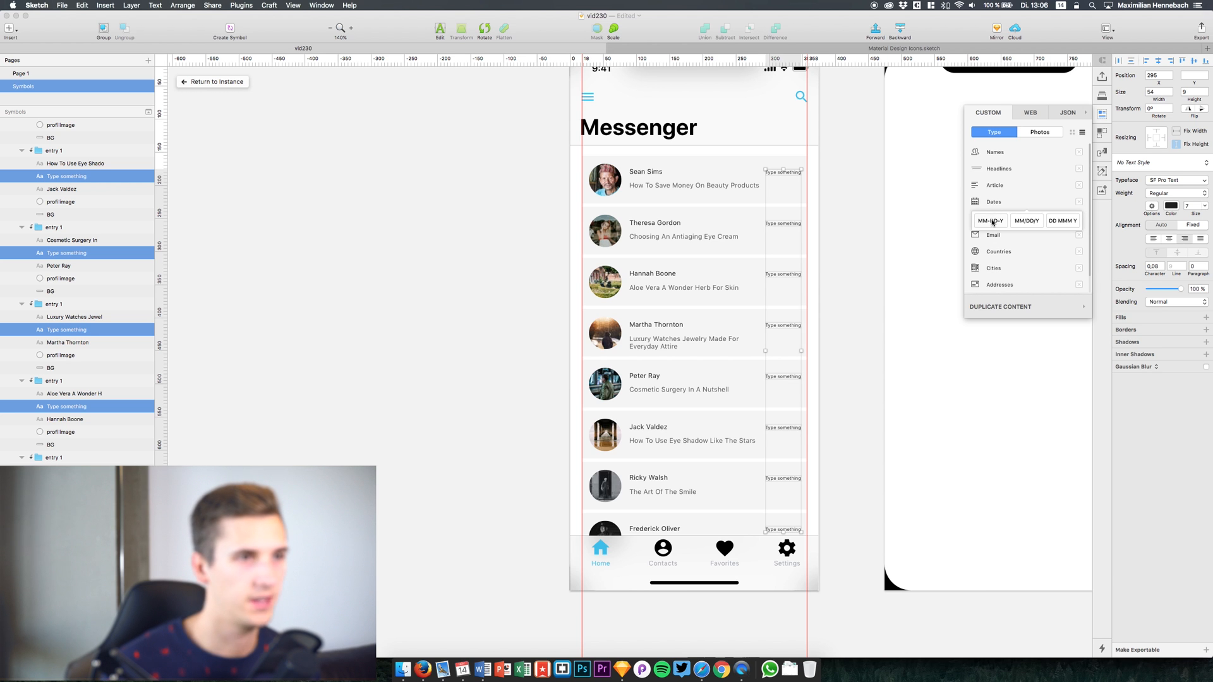
click(990, 221)
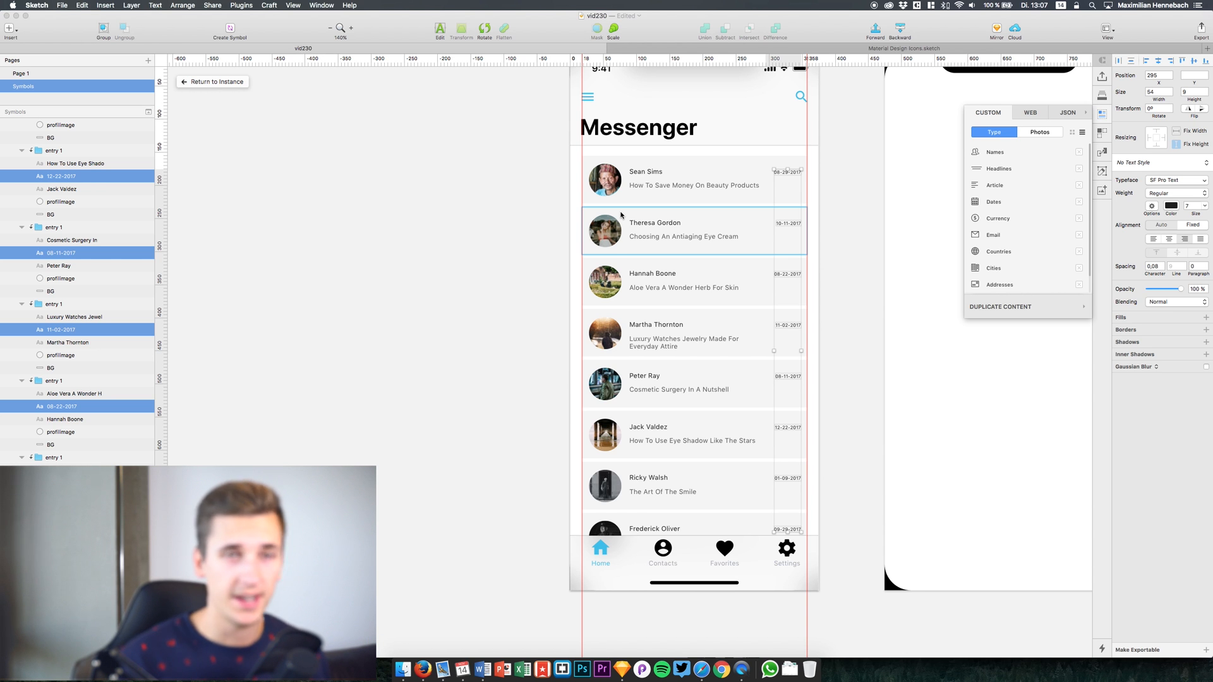
click(425, 216)
- Select the BG layers of all eight chat entries together
click(45, 214)
scroll(55, 233, up, 5)
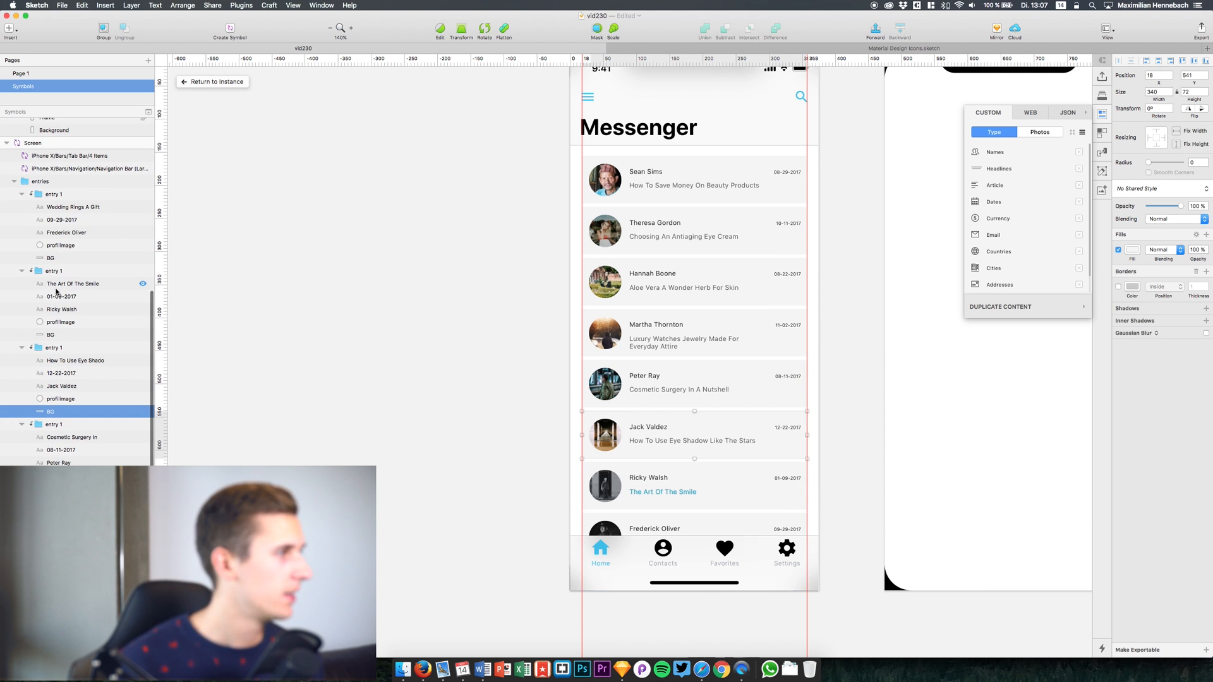
click(63, 258)
shift+click(54, 335)
scroll(88, 436, down, 3)
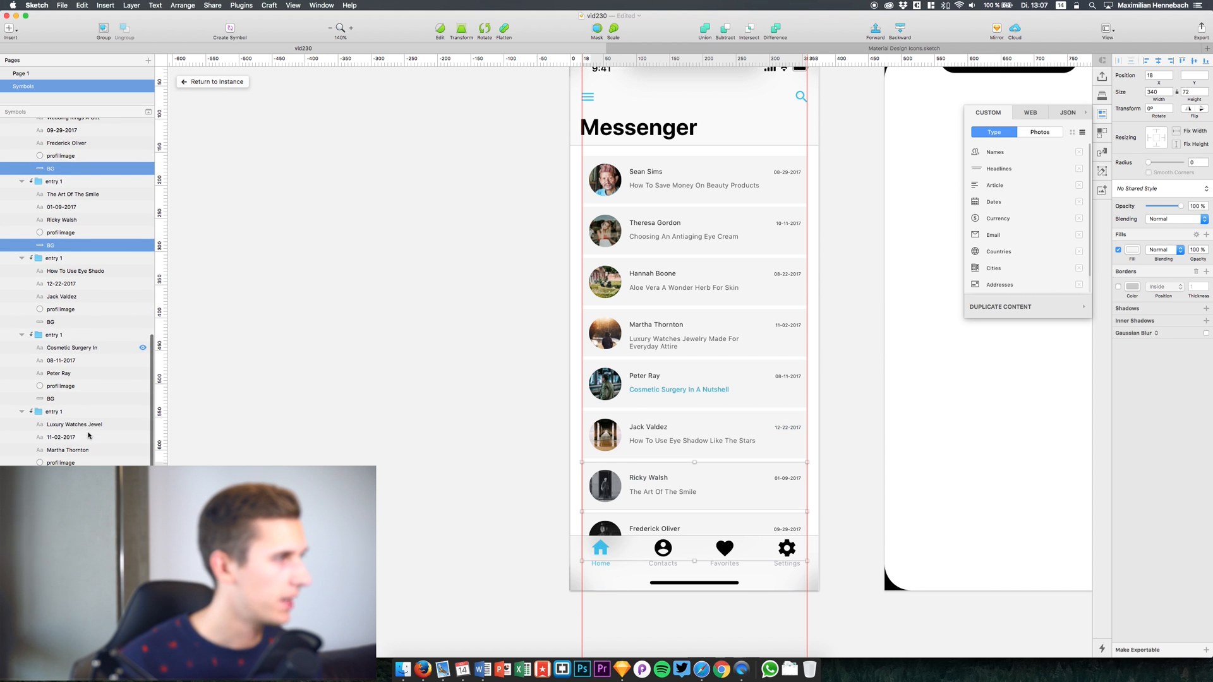
shift+click(60, 322)
shift+click(57, 399)
super+click(57, 476)
super+click(57, 552)
scroll(57, 552, down, 4)
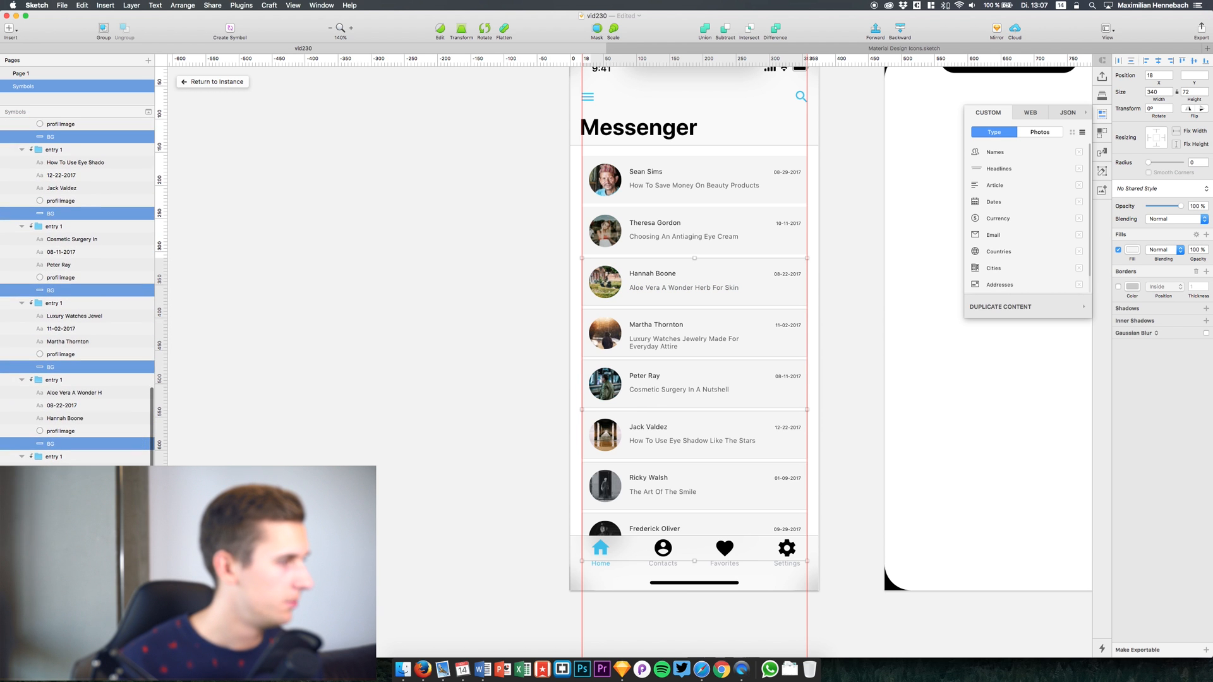
super+click(51, 521)
super+click(50, 598)
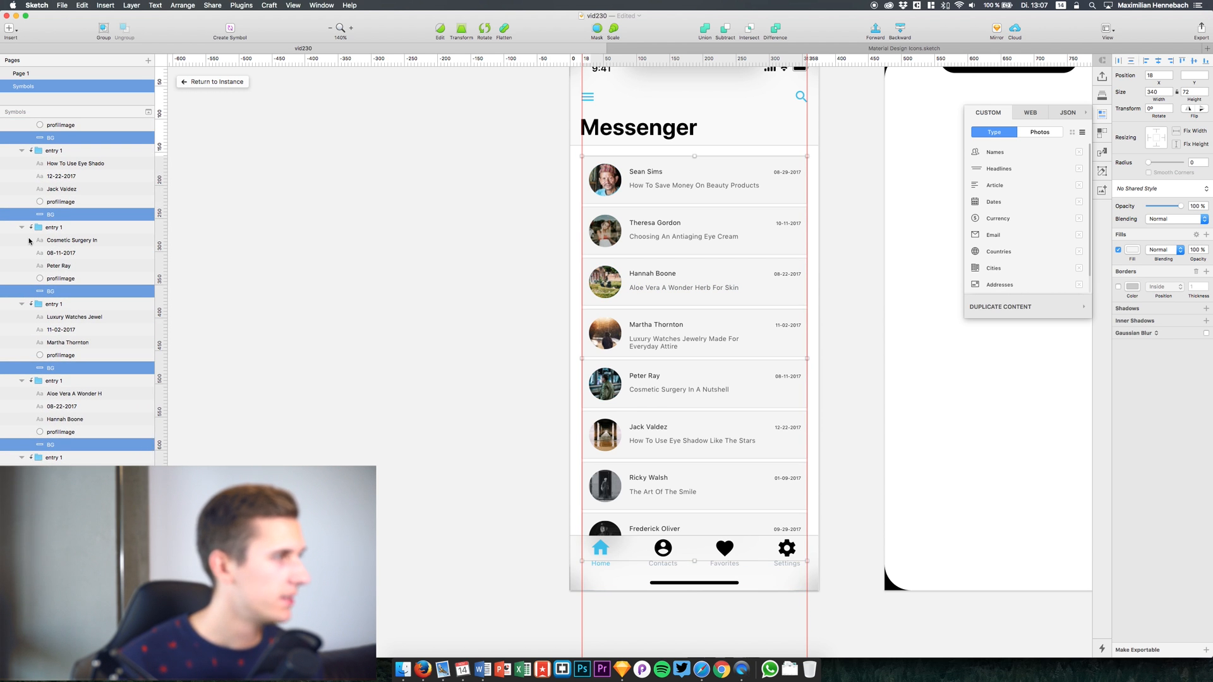
- Create a shared style named BG Style from the selected entry backgrounds
scroll(29, 241, up, 5)
click(1137, 188)
click(1134, 202)
key(Return)
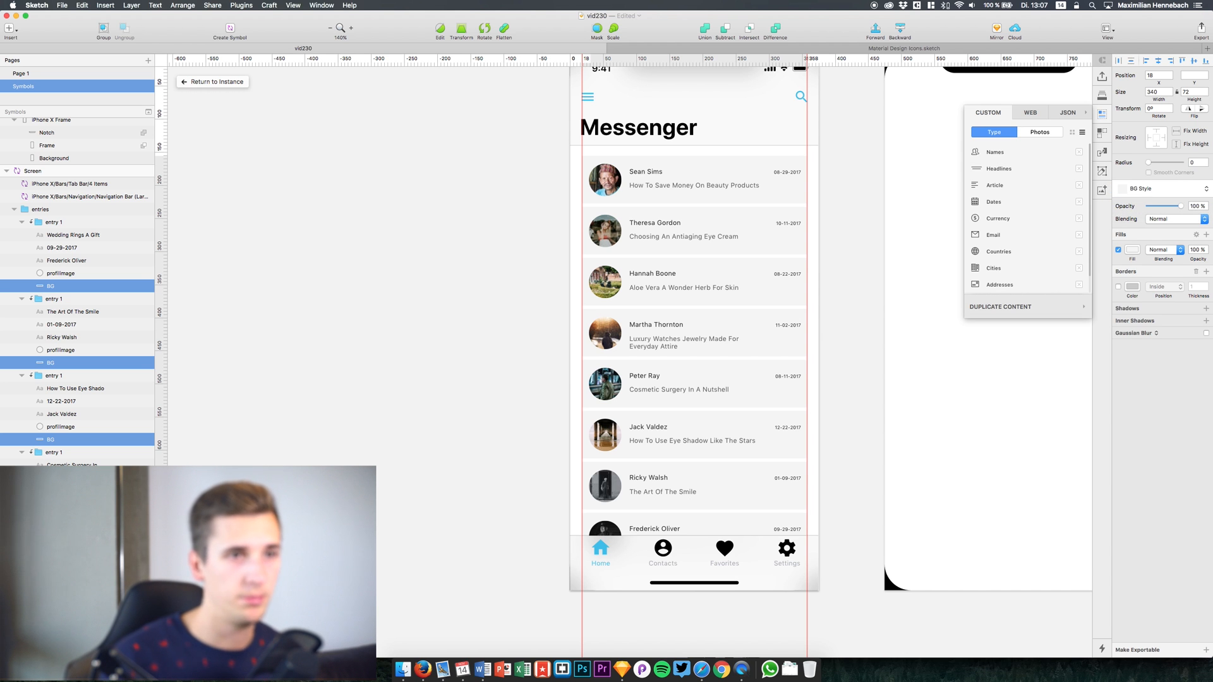
- Try a darker gray fill on the backgrounds of all eight chat entries
click(1132, 250)
drag(1133, 318, 1115, 305)
click(403, 219)
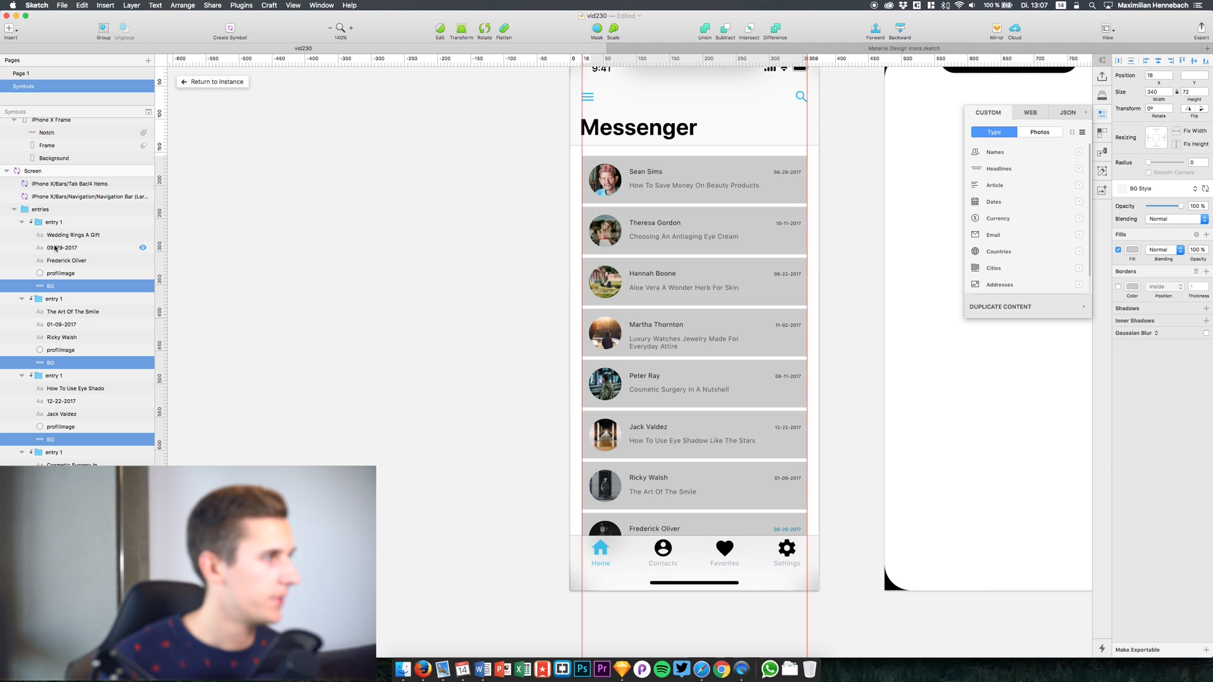
- Try red, pink and dark gray fills on the lowest chat entry's BG layer, syncing the trial colors to BG Style
click(57, 286)
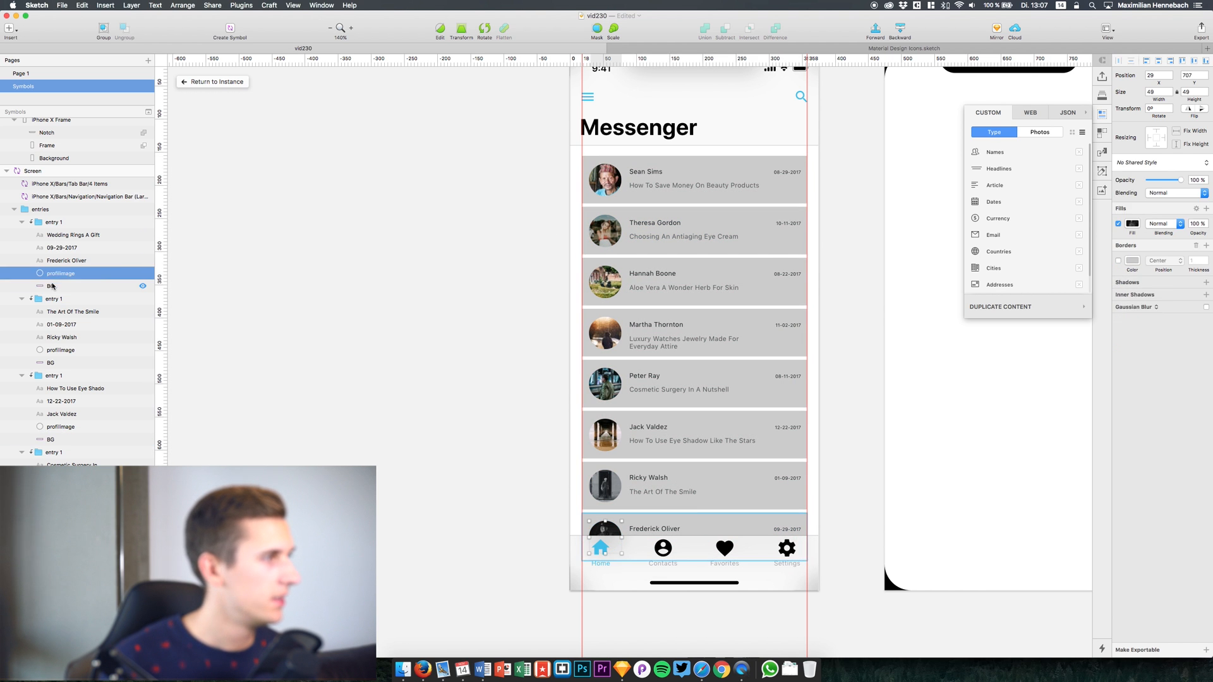
click(1154, 191)
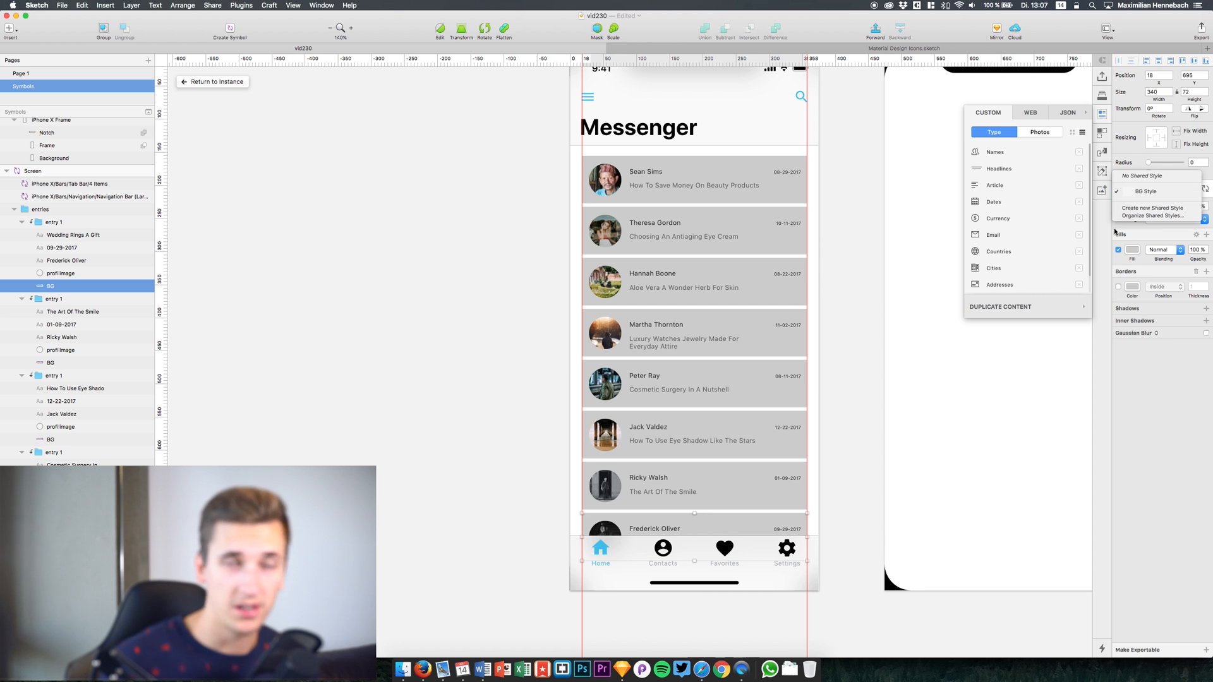
click(1131, 250)
click(1130, 250)
drag(1137, 305, 1174, 305)
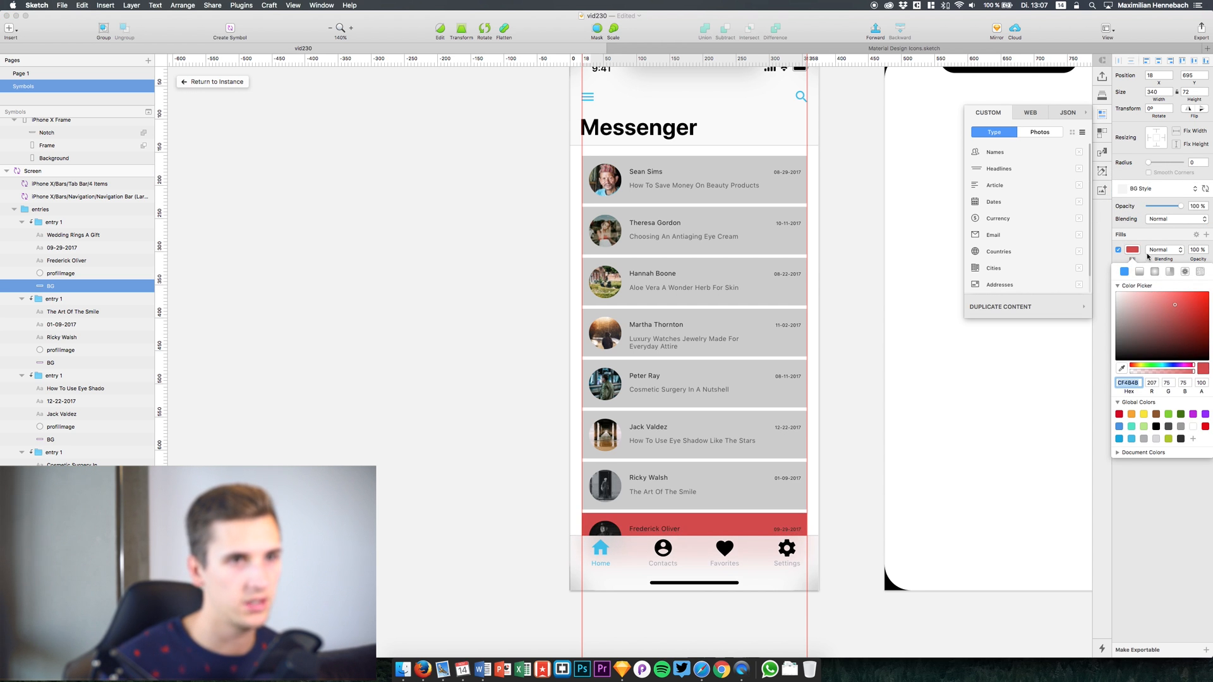
click(1205, 188)
drag(1145, 298, 1143, 275)
click(1205, 188)
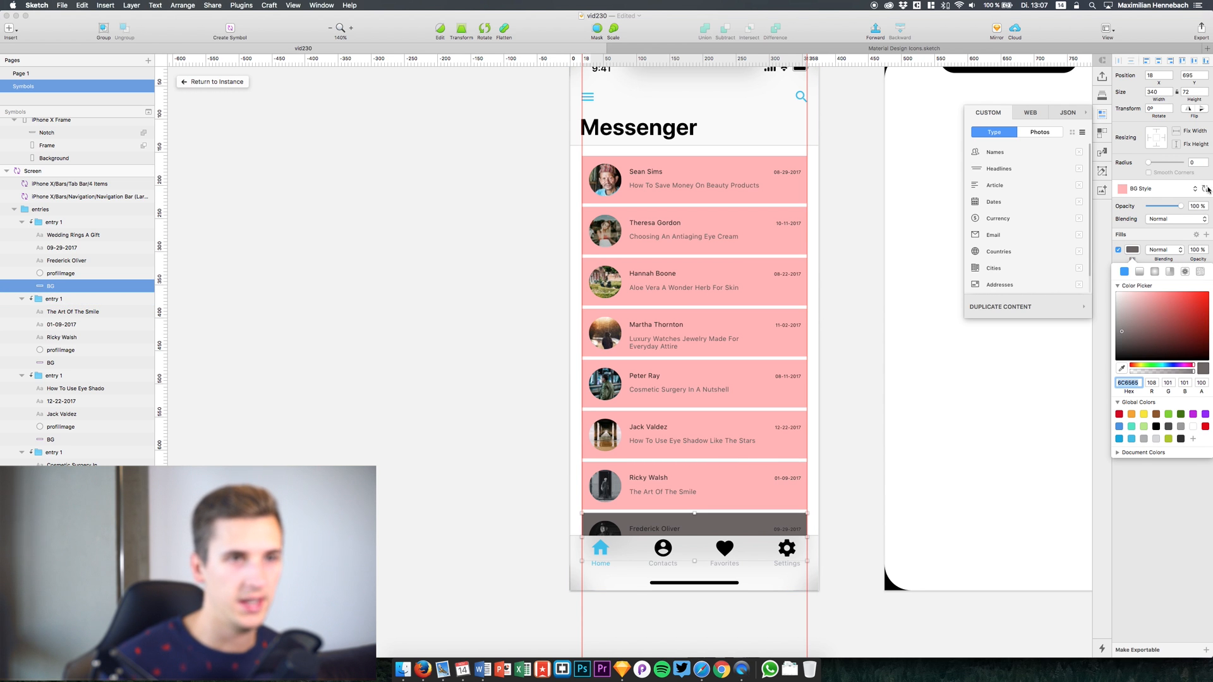
click(1205, 189)
- Set the lowest entry's BG fill to FCFCFC and sync BG Style so every entry uses it
drag(1148, 305, 1090, 292)
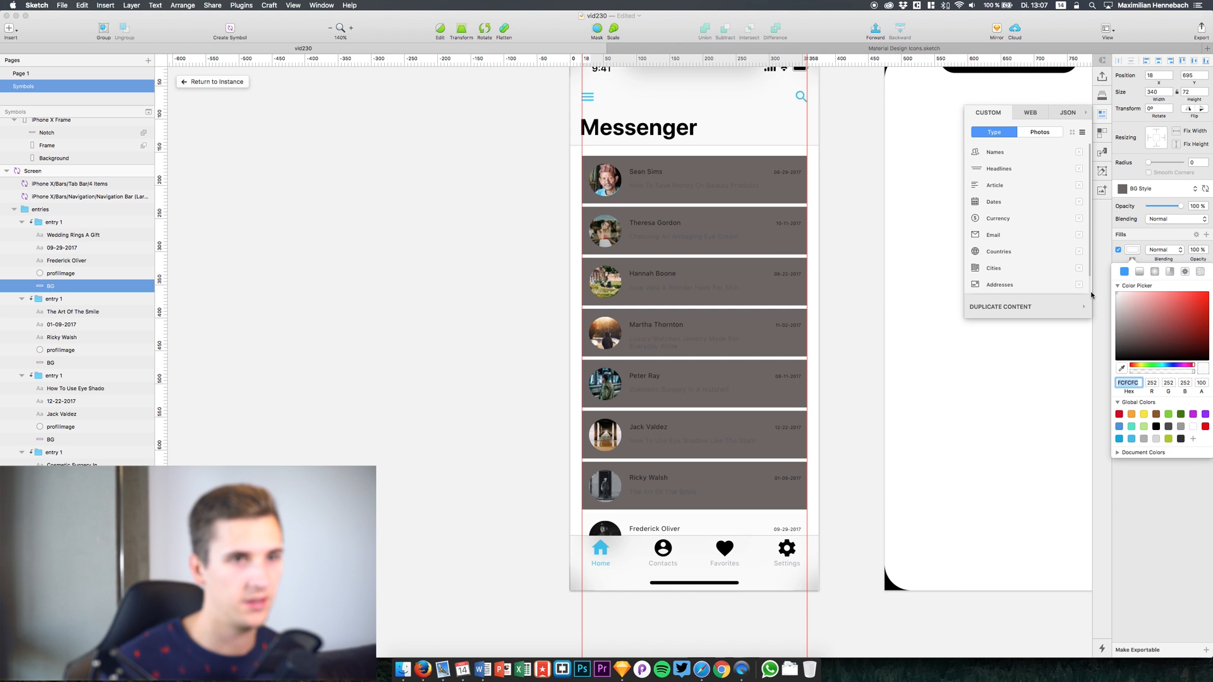
click(1205, 195)
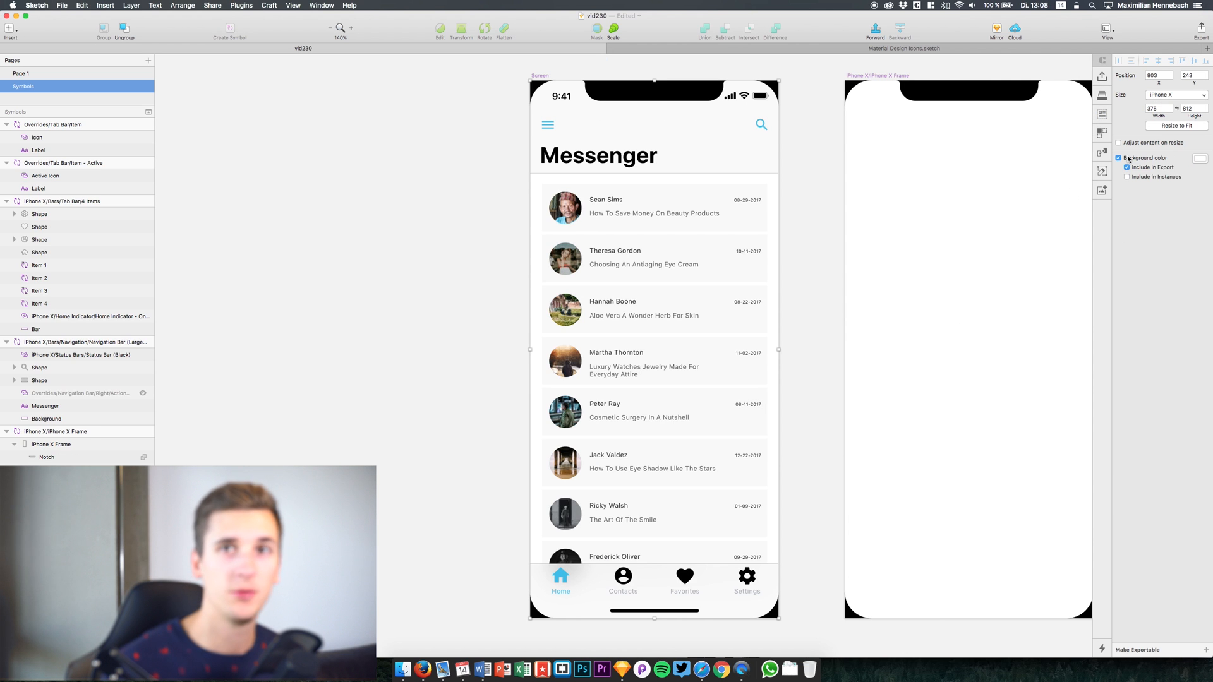
- Include the Screen symbol's background color in its instances and show the phone mockup on Page 1
click(1126, 158)
click(1126, 157)
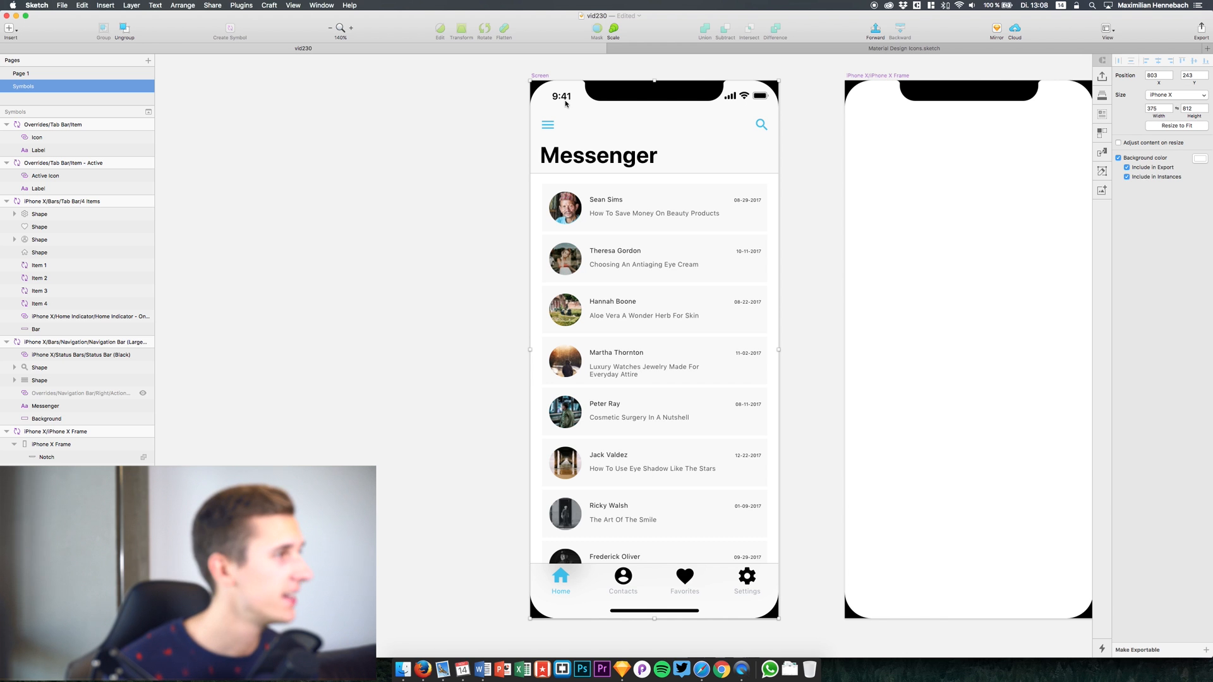
click(21, 74)
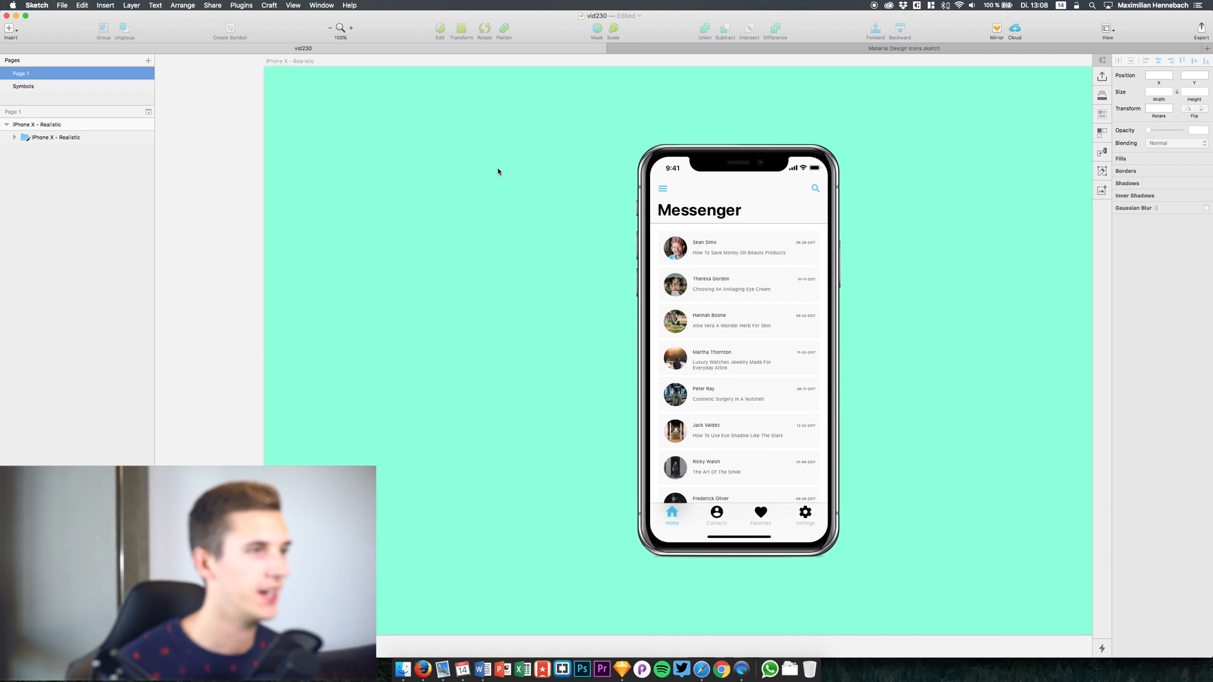
scroll(498, 168, right, 5)
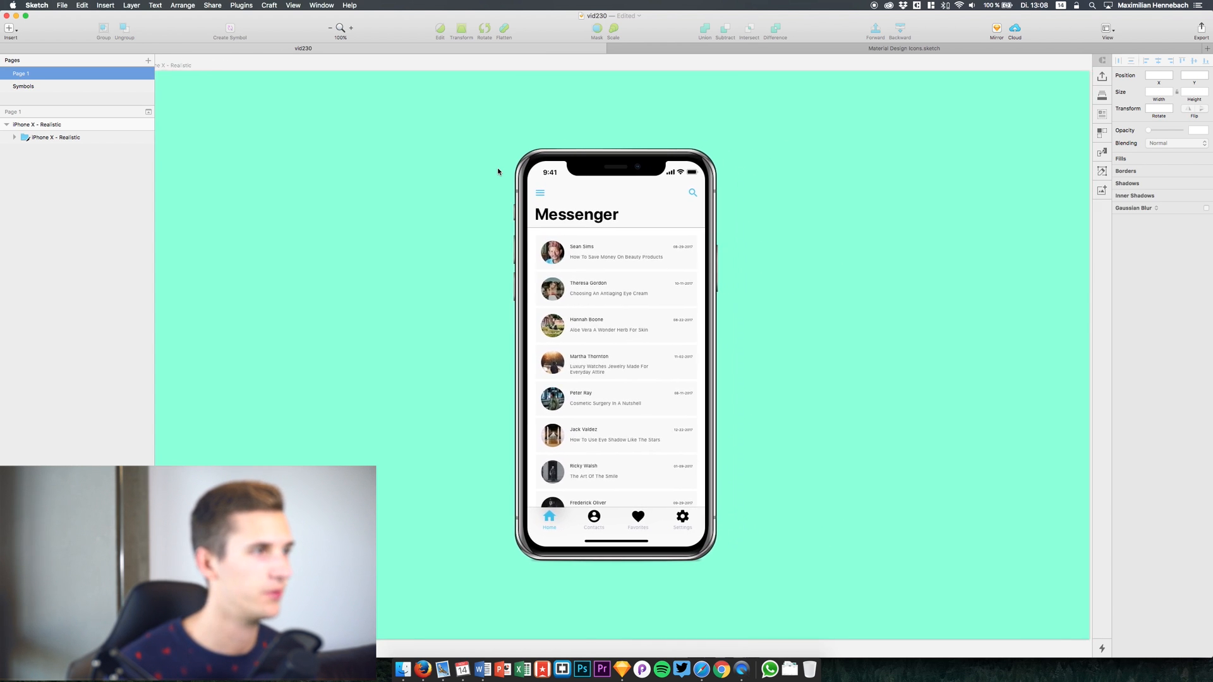
scroll(497, 168, left, 2)
scroll(498, 168, down, 1)
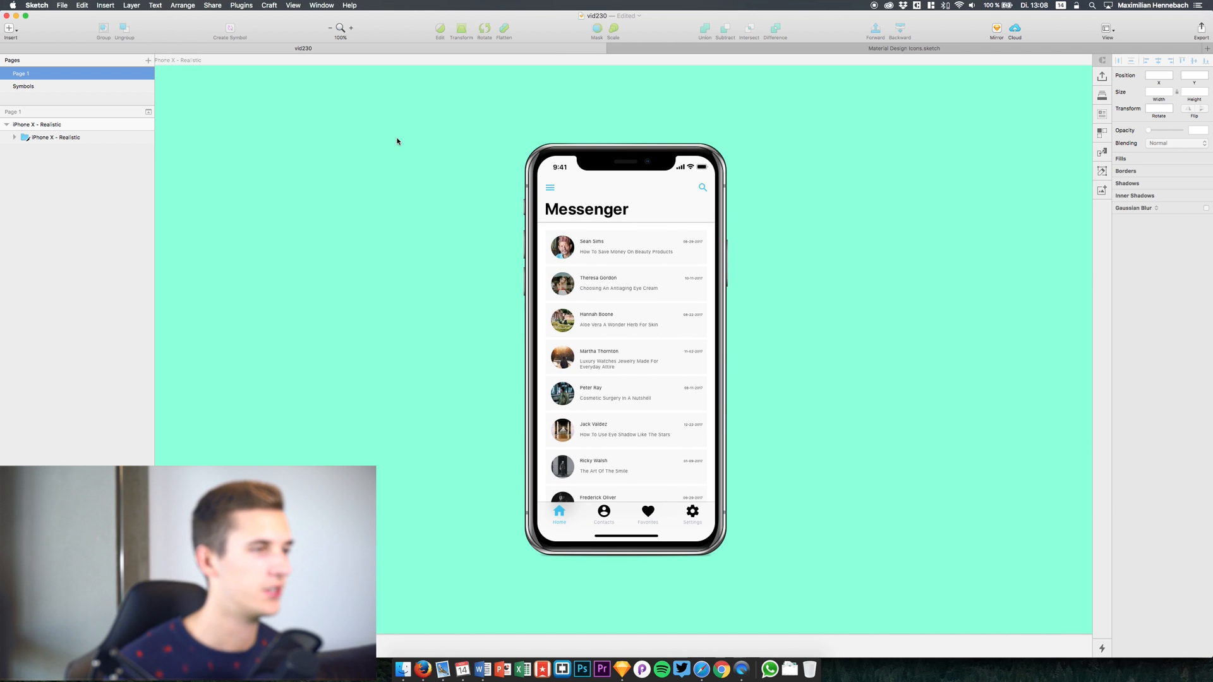